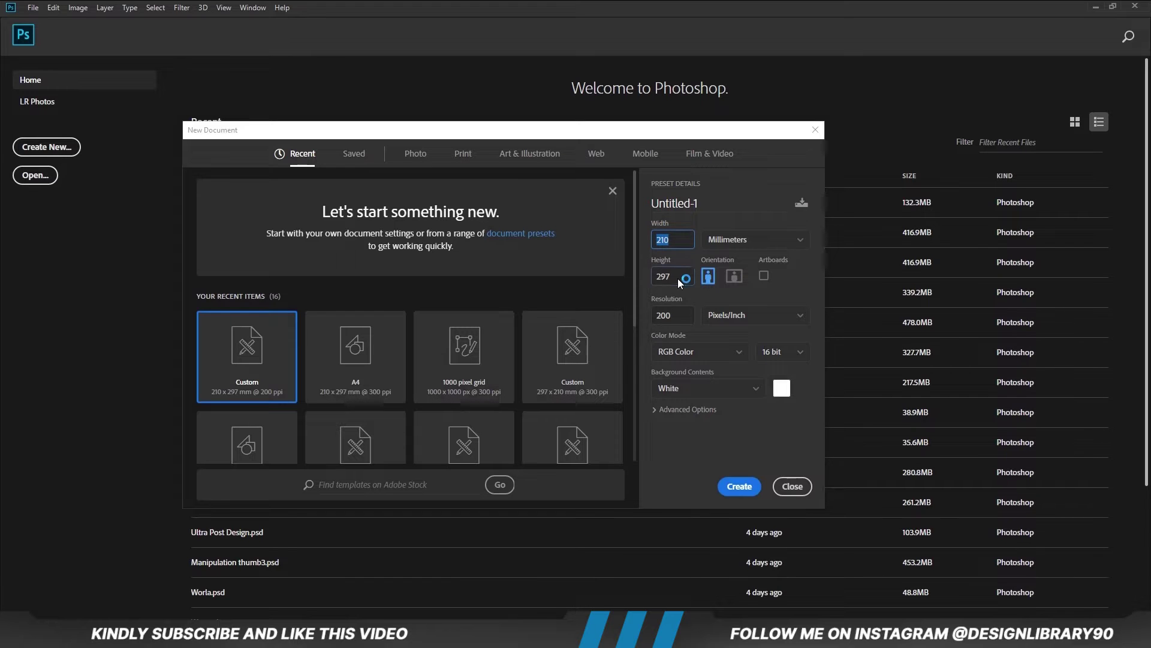
# Create a white 210 × 297 mm portrait document at 200 pixels/inch in 16-bit RGB Color
pyautogui.click(686, 316)
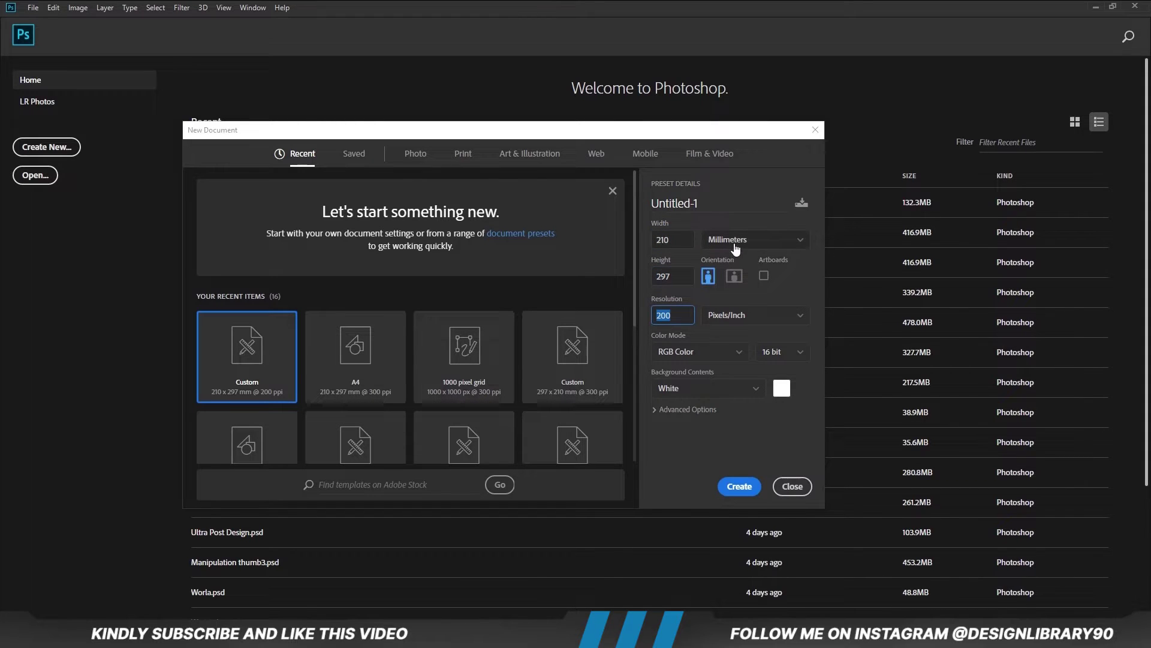
pyautogui.click(742, 485)
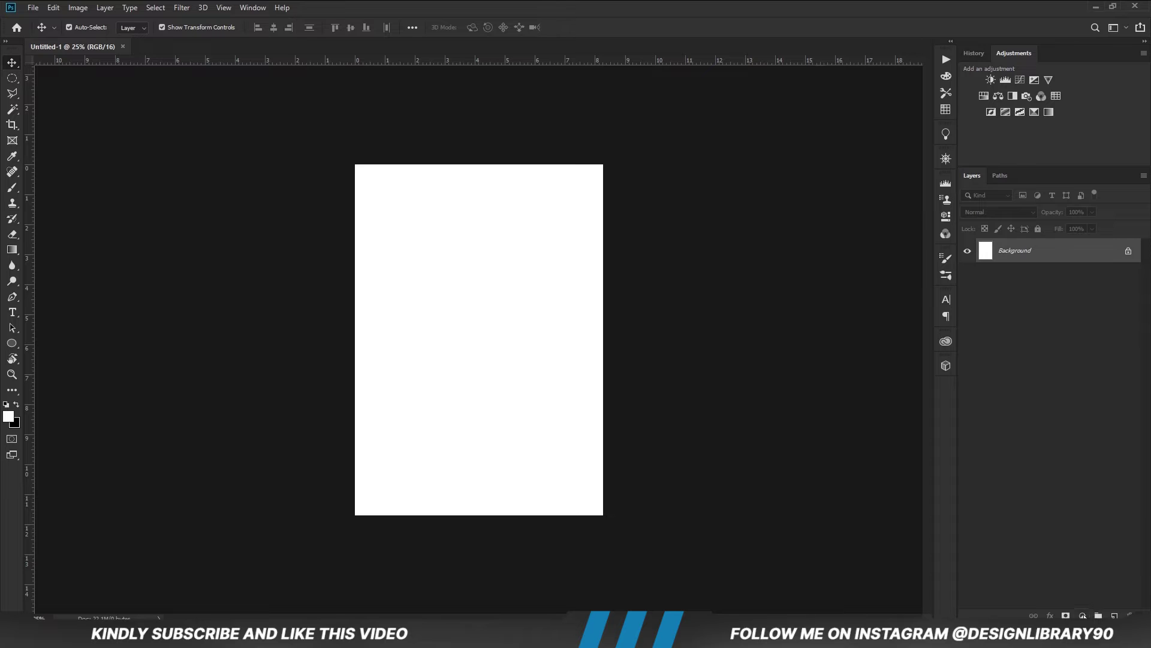
# Add a solid color fill layer using the first hex code, 578b0f, from the Notepad color list
pyautogui.click(1082, 615)
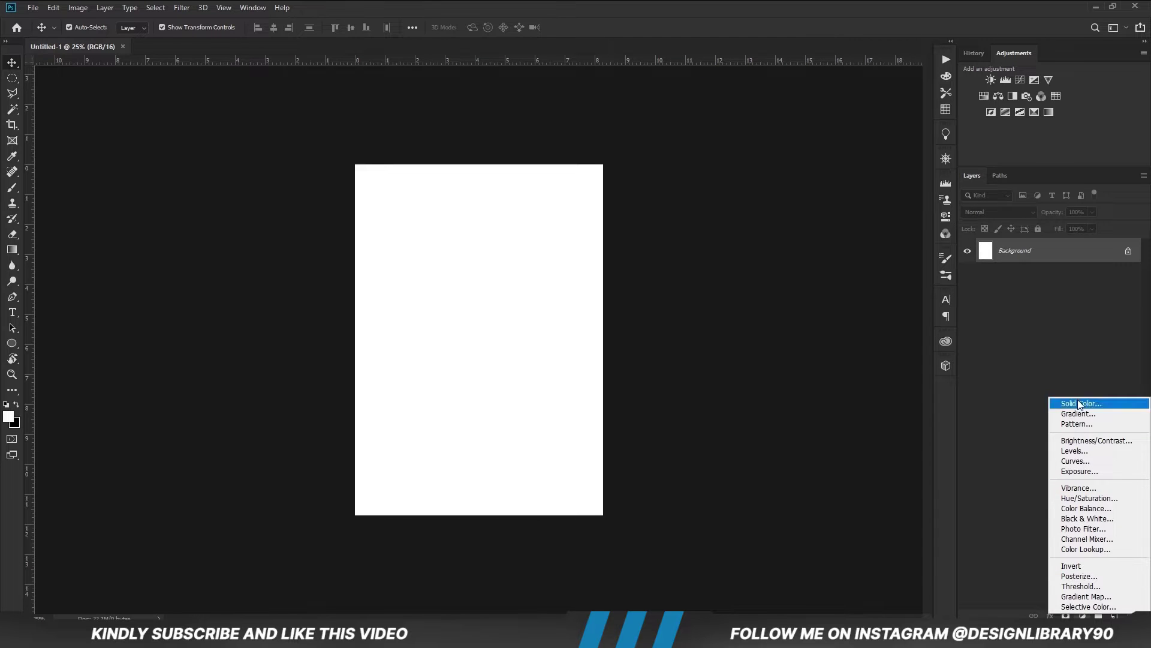
pyautogui.click(1073, 403)
pyautogui.hotkey('alt', 'Tab')
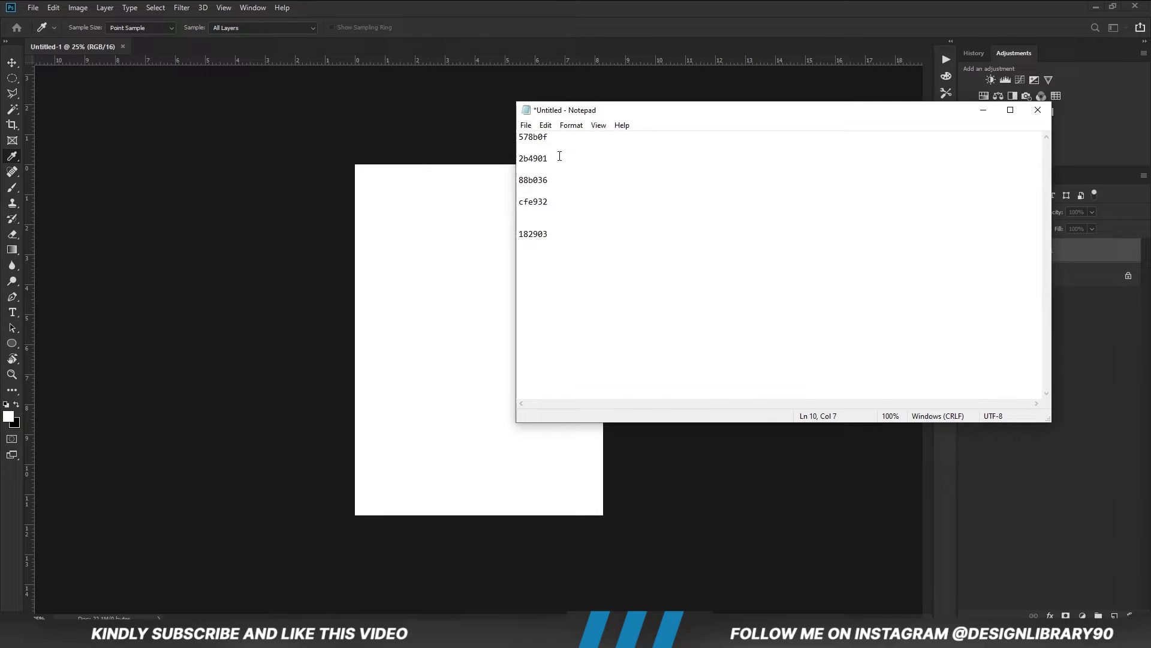
pyautogui.doubleClick(560, 141)
pyautogui.rightClick(542, 136)
pyautogui.click(570, 175)
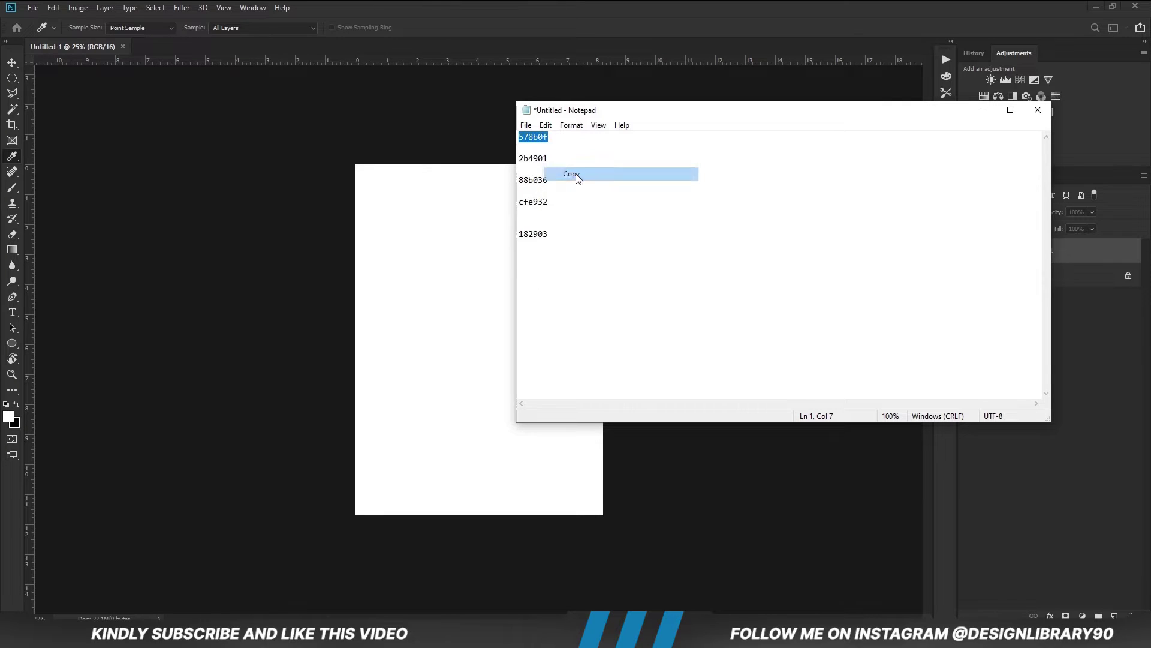
pyautogui.hotkey('alt', 'Tab')
pyautogui.rightClick(904, 367)
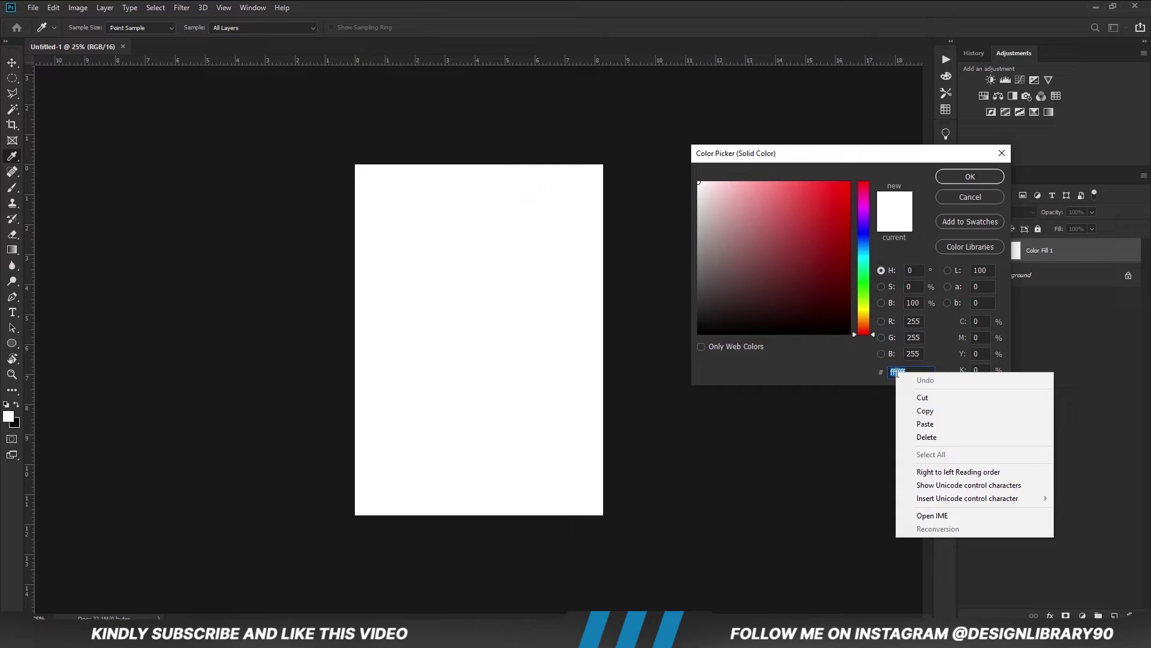
pyautogui.click(917, 424)
pyautogui.click(951, 181)
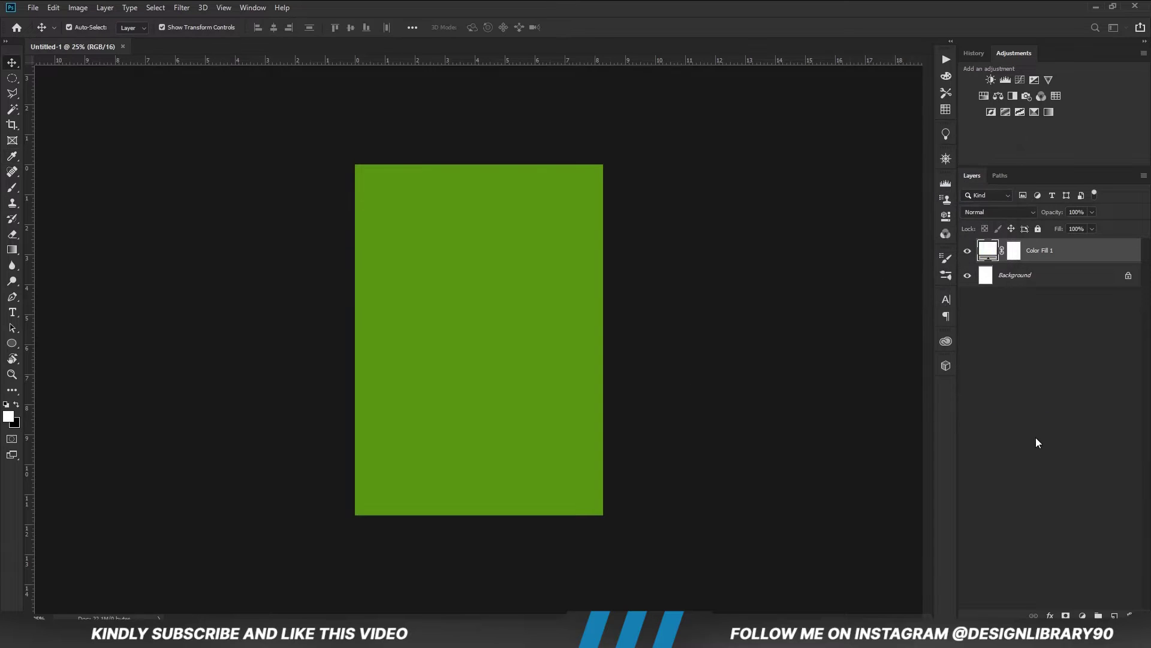
# Add a second solid color fill layer using the hex code 2b4901 from the Notepad color list
pyautogui.click(1083, 615)
pyautogui.click(1081, 397)
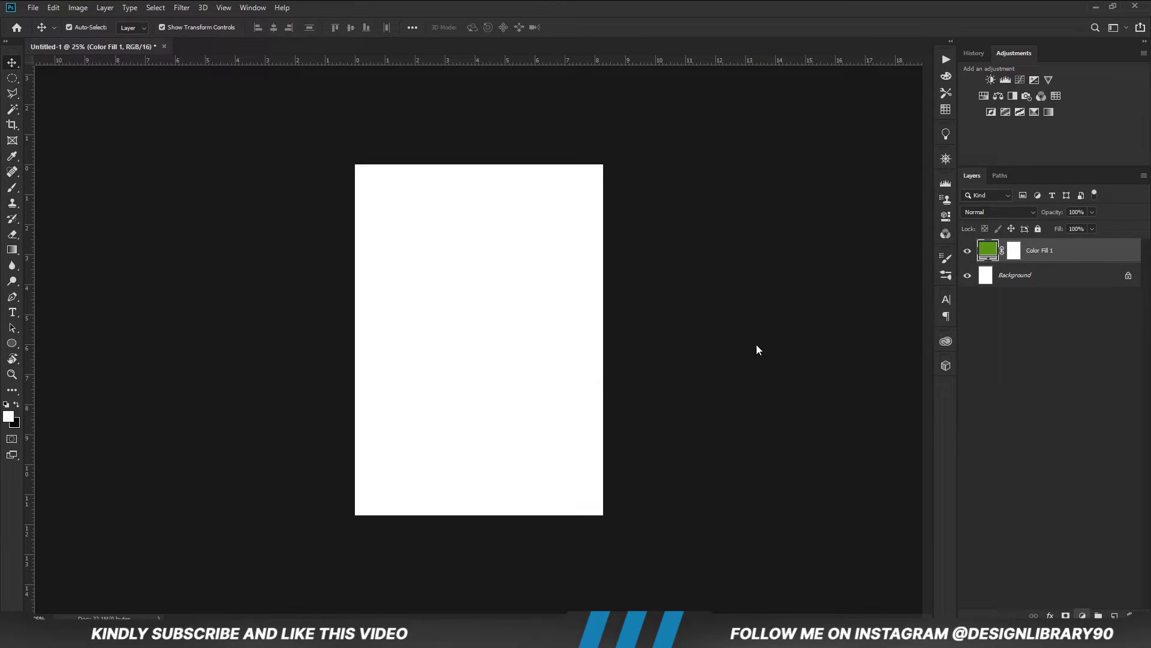
pyautogui.hotkey('alt', 'Tab')
pyautogui.doubleClick(549, 159)
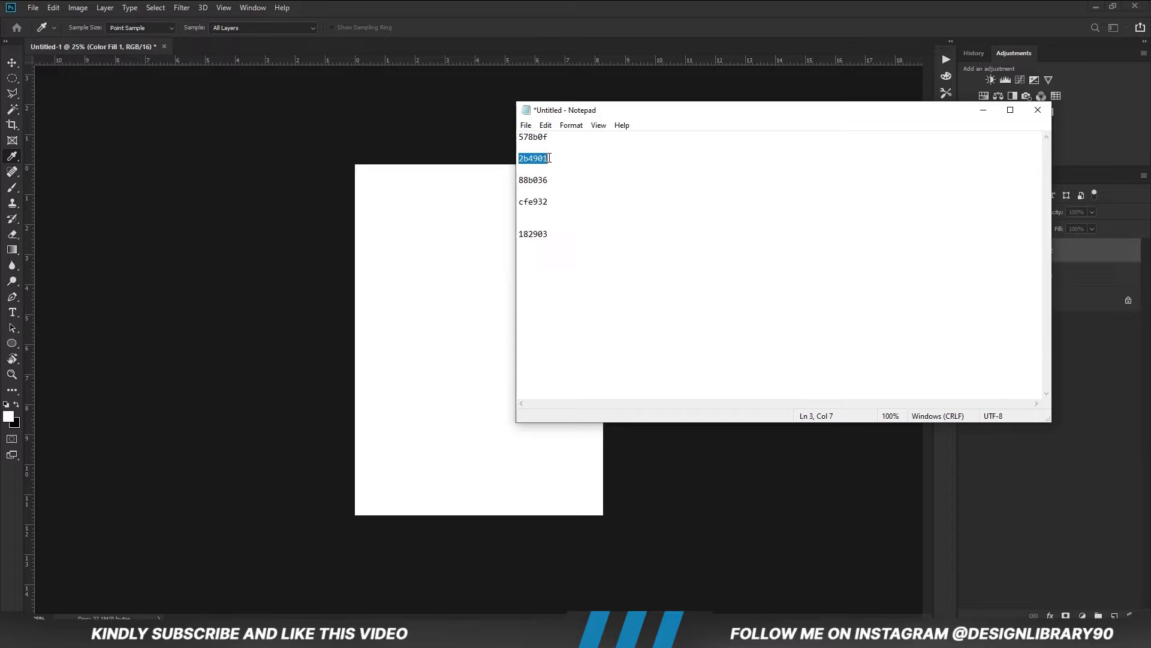
pyautogui.rightClick(538, 155)
pyautogui.click(572, 193)
pyautogui.hotkey('alt', 'Tab')
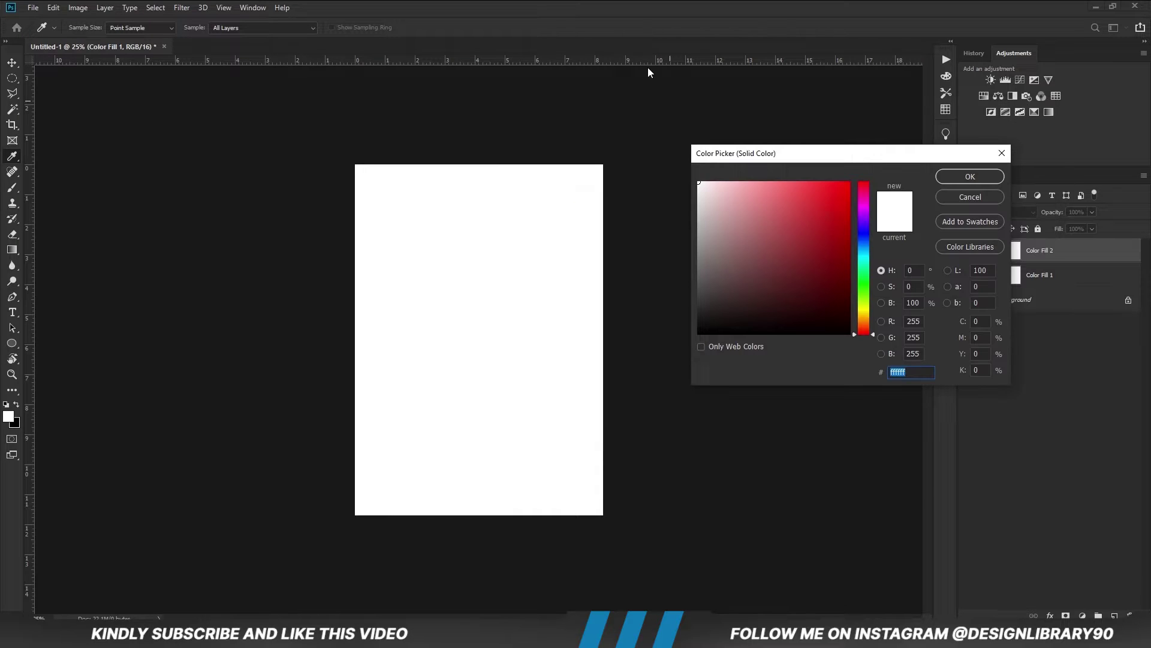
pyautogui.rightClick(899, 371)
pyautogui.click(927, 422)
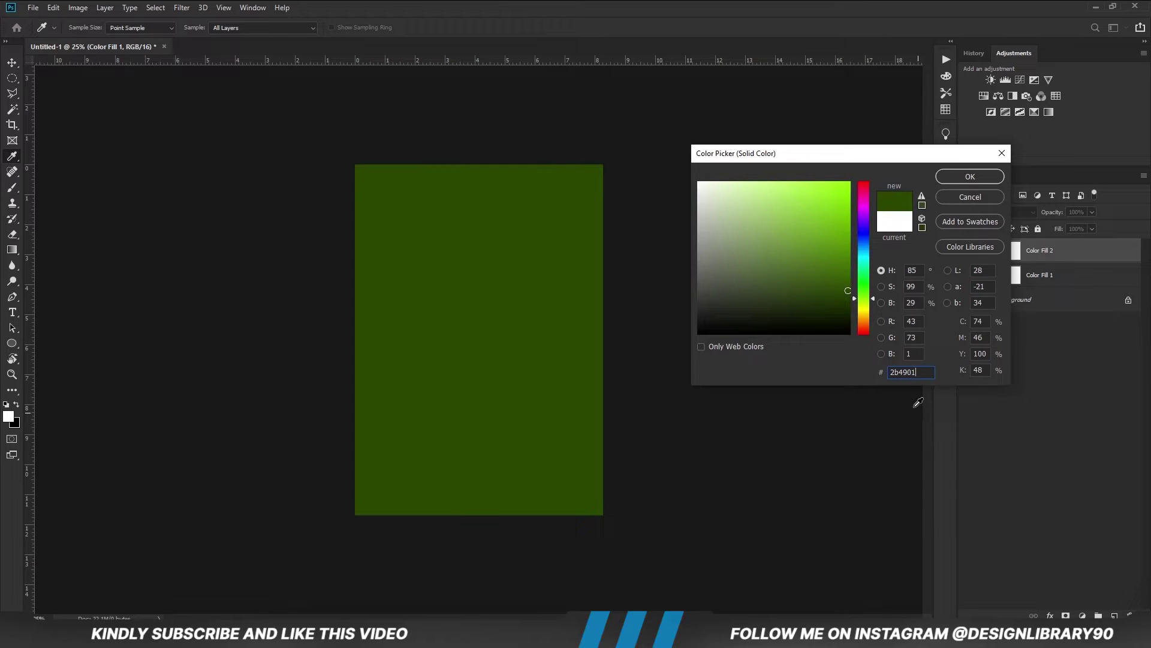
pyautogui.doubleClick(921, 373)
pyautogui.click(968, 177)
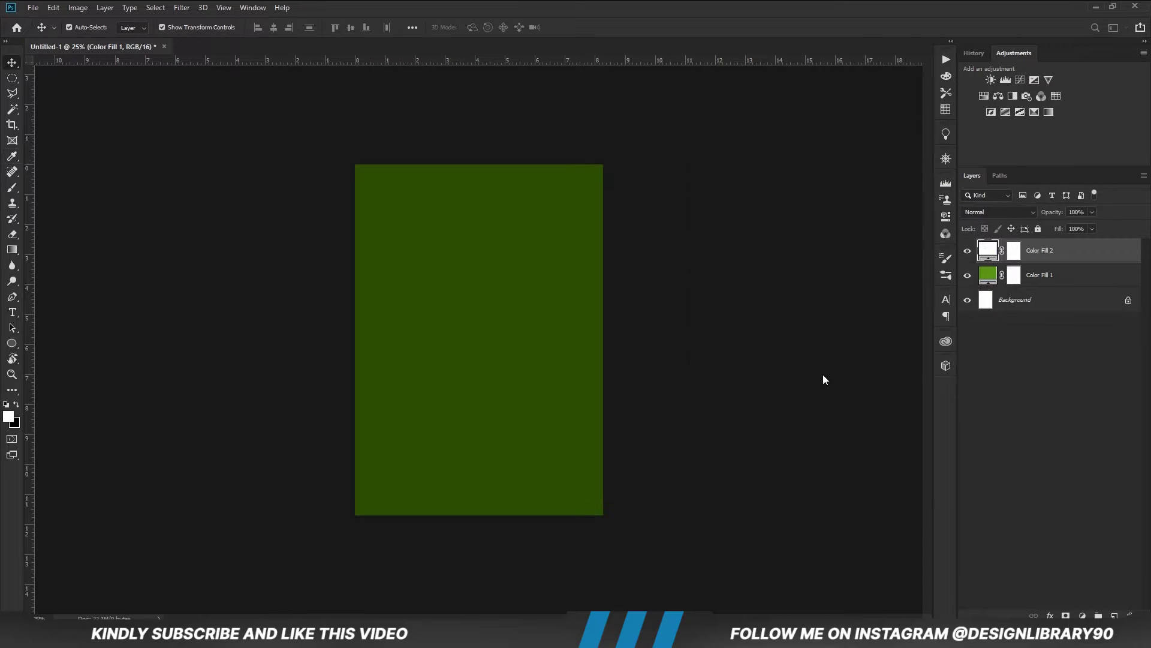
# Copy the hex code 88b036 from the Notepad color list and return to the Photoshop document
pyautogui.hotkey('alt', 'Tab')
pyautogui.click(552, 181)
pyautogui.doubleClick(559, 180)
pyautogui.rightClick(541, 176)
pyautogui.click(560, 217)
pyautogui.hotkey('alt', 'Tab')
# Duplicate the dark green fill layer and set the copy's color to 88b036
pyautogui.hotkey('ctrl', 'j')
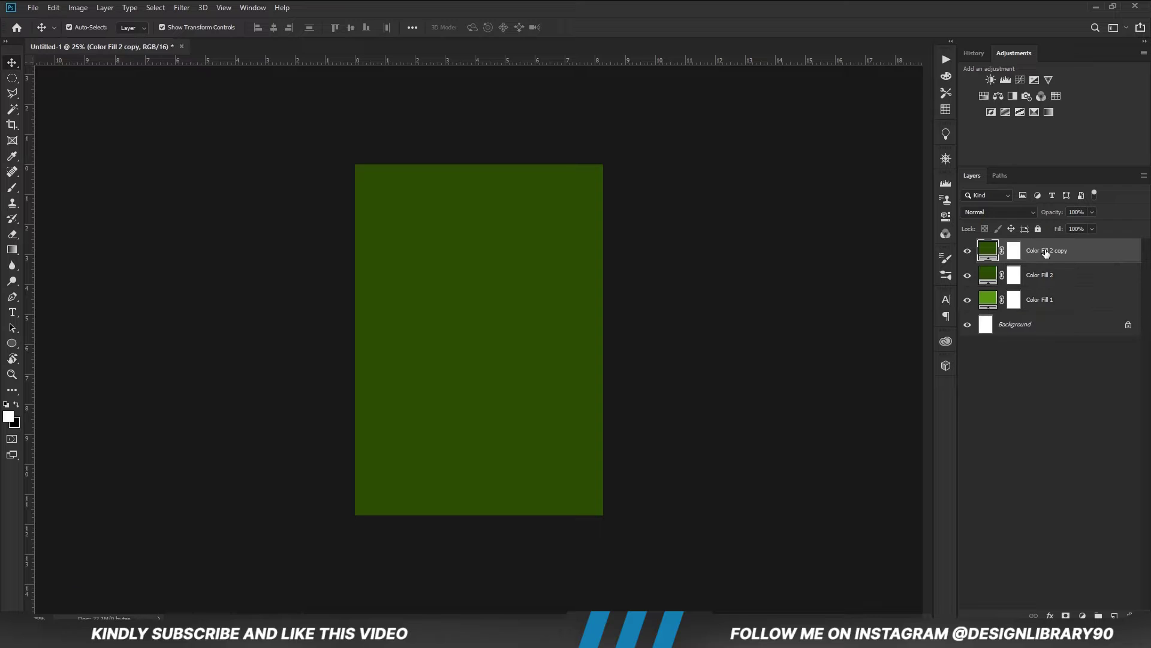
pyautogui.doubleClick(988, 253)
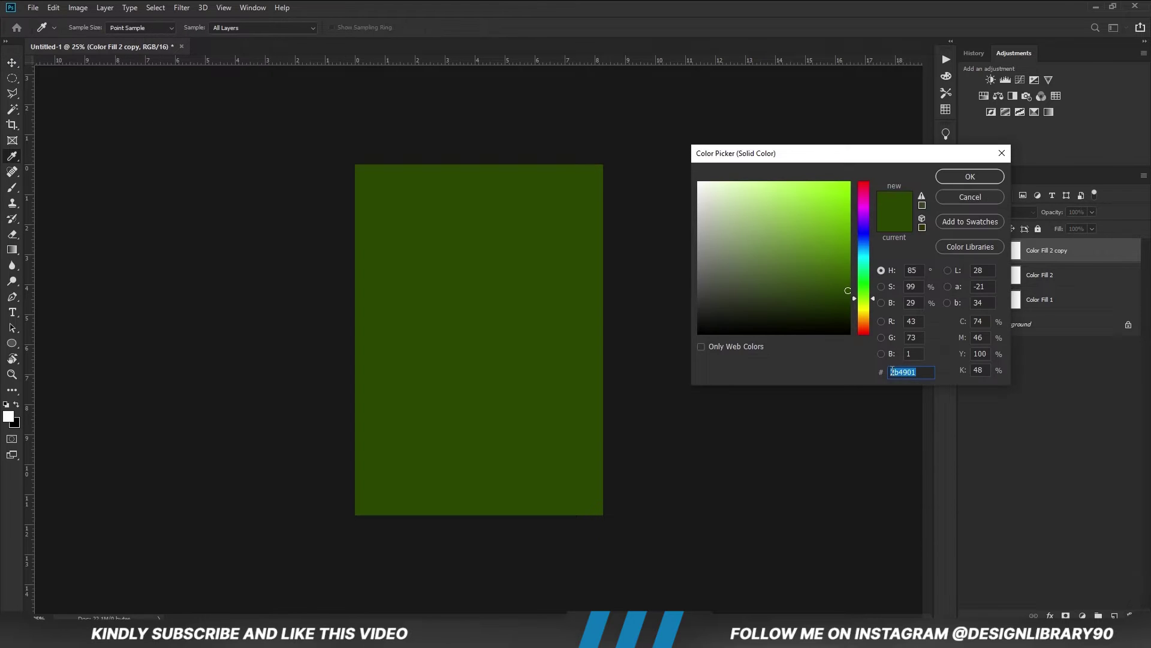
pyautogui.doubleClick(903, 372)
pyautogui.rightClick(896, 371)
pyautogui.click(924, 423)
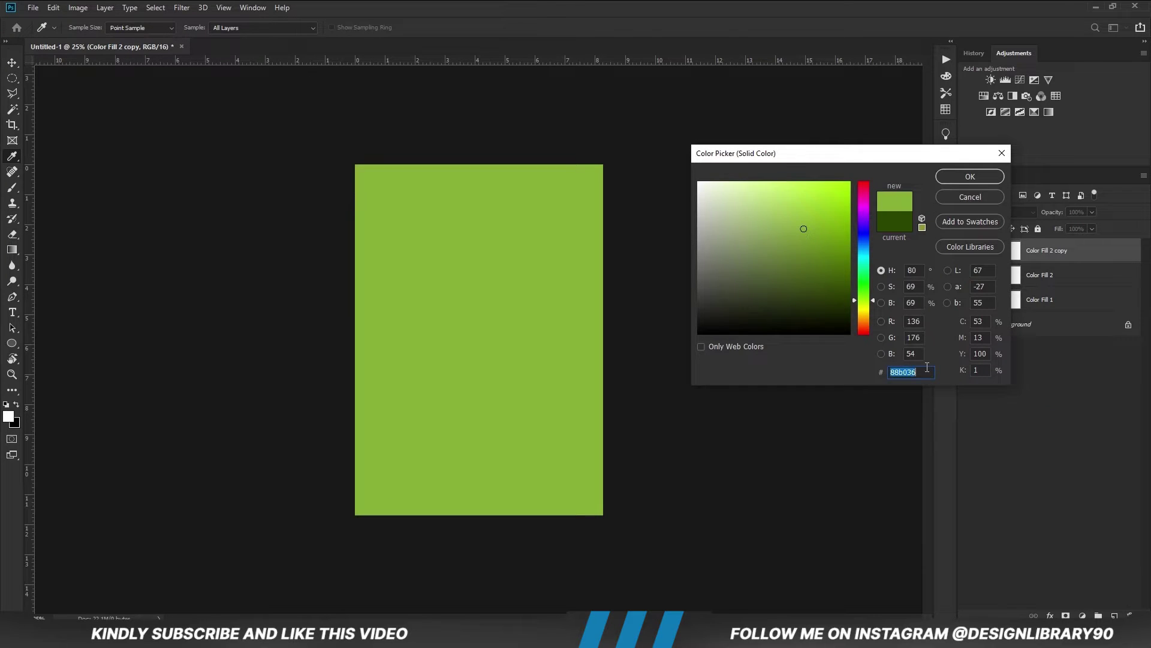
pyautogui.click(958, 175)
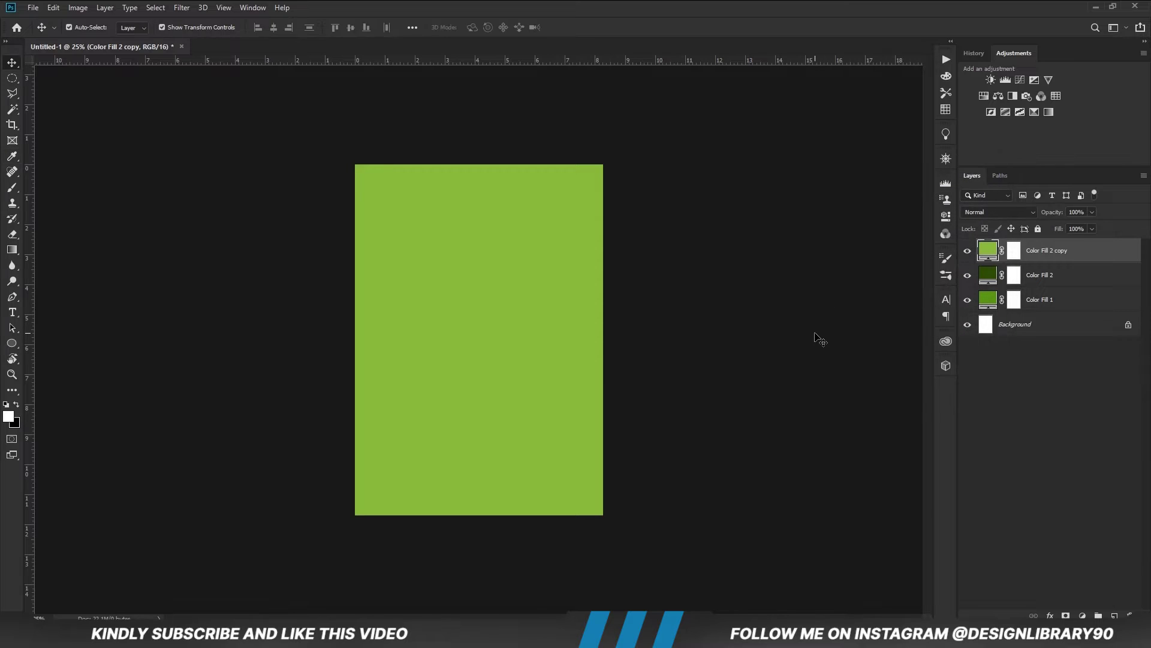
pyautogui.click(968, 251)
pyautogui.click(968, 251)
# Fade the light green fill's mask with a Foreground to Transparent black gradient from the lower-right corner to beyond the upper-left
pyautogui.click(1014, 251)
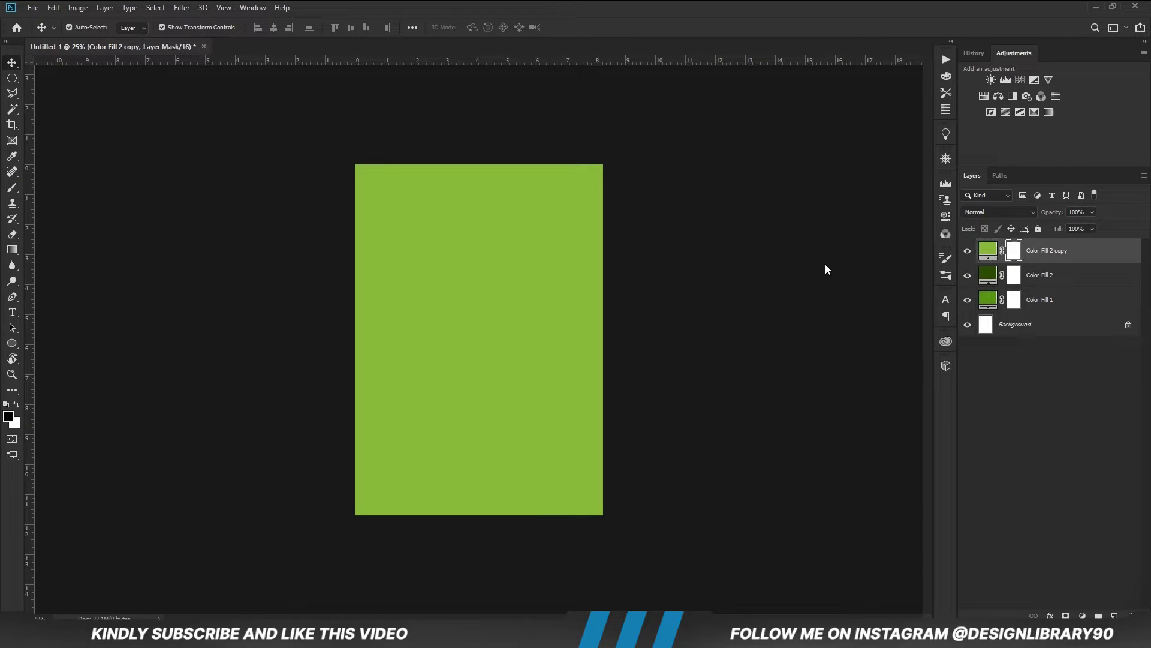
pyautogui.click(12, 249)
pyautogui.click(60, 249)
pyautogui.click(90, 28)
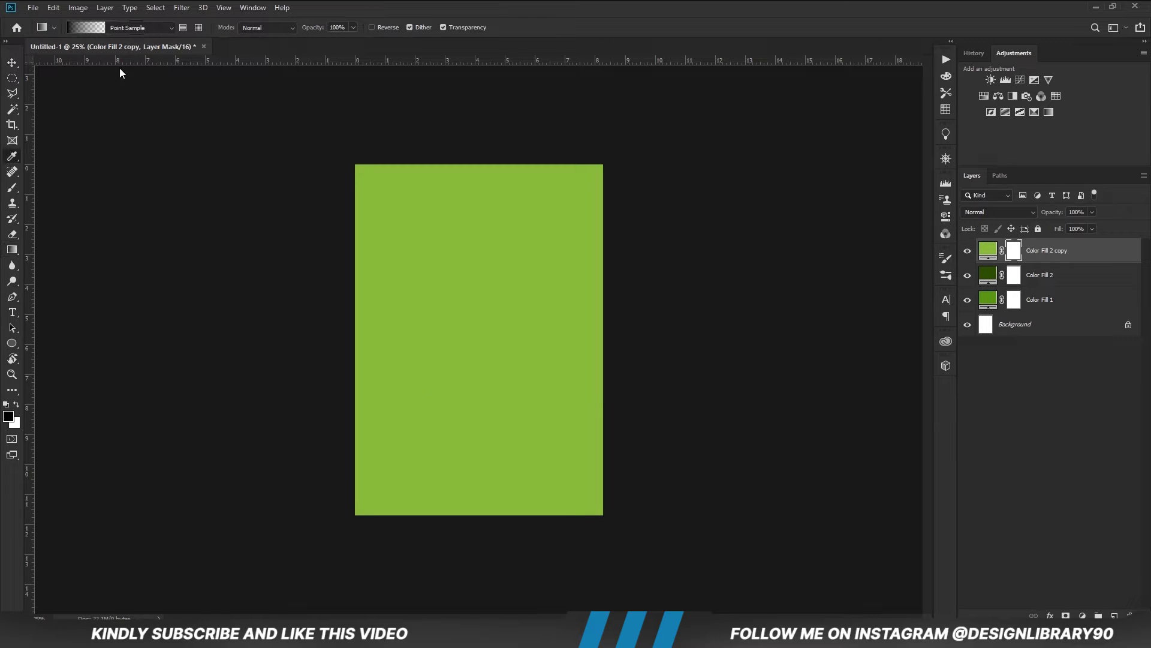
pyautogui.moveTo(569, 229); pyautogui.dragTo(451, 237)
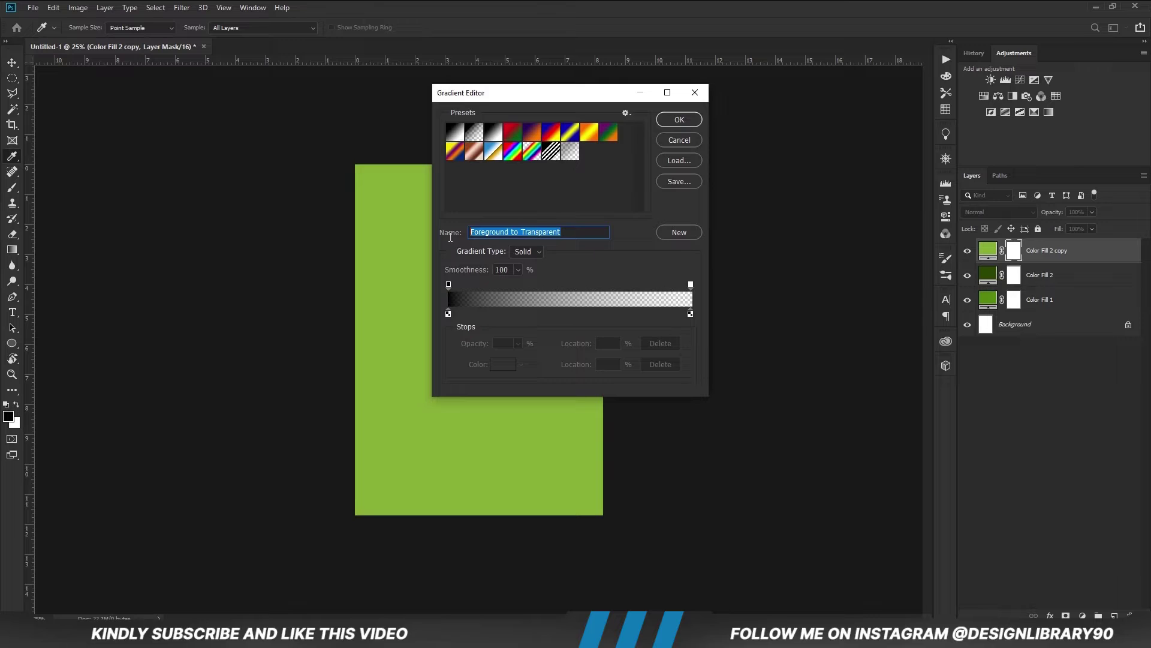
pyautogui.click(679, 119)
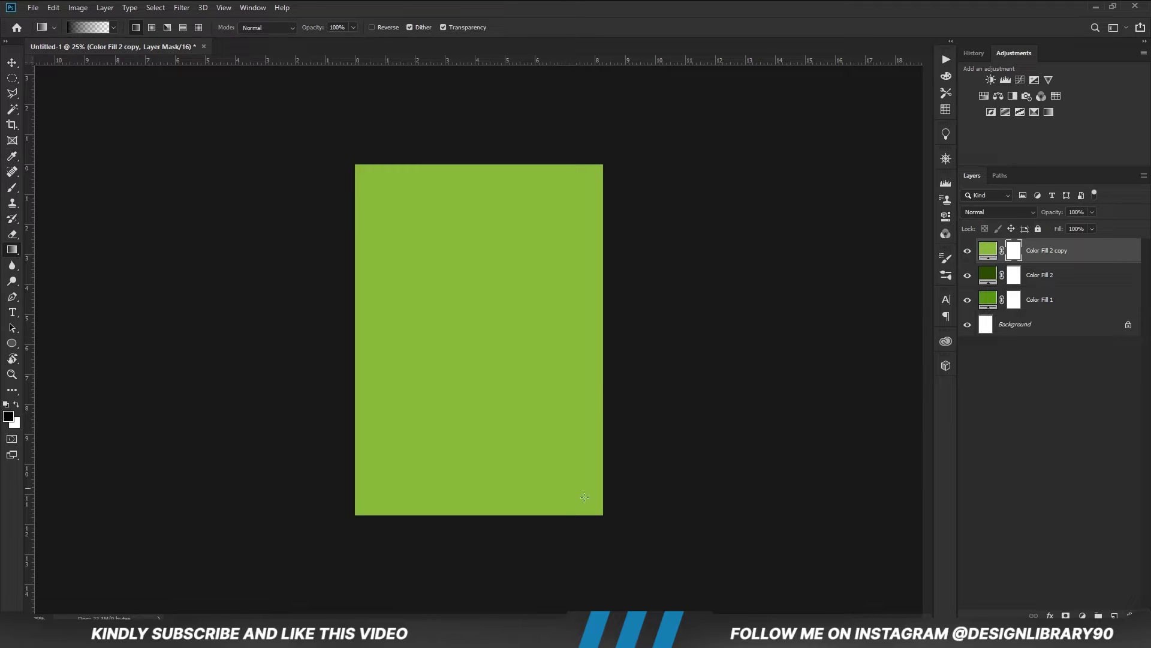
pyautogui.moveTo(627, 549); pyautogui.dragTo(357, 114)
# Darken the lower half and right side by painting the light green fill's mask with a soft 1300 px black brush at 12% opacity
pyautogui.press('b')
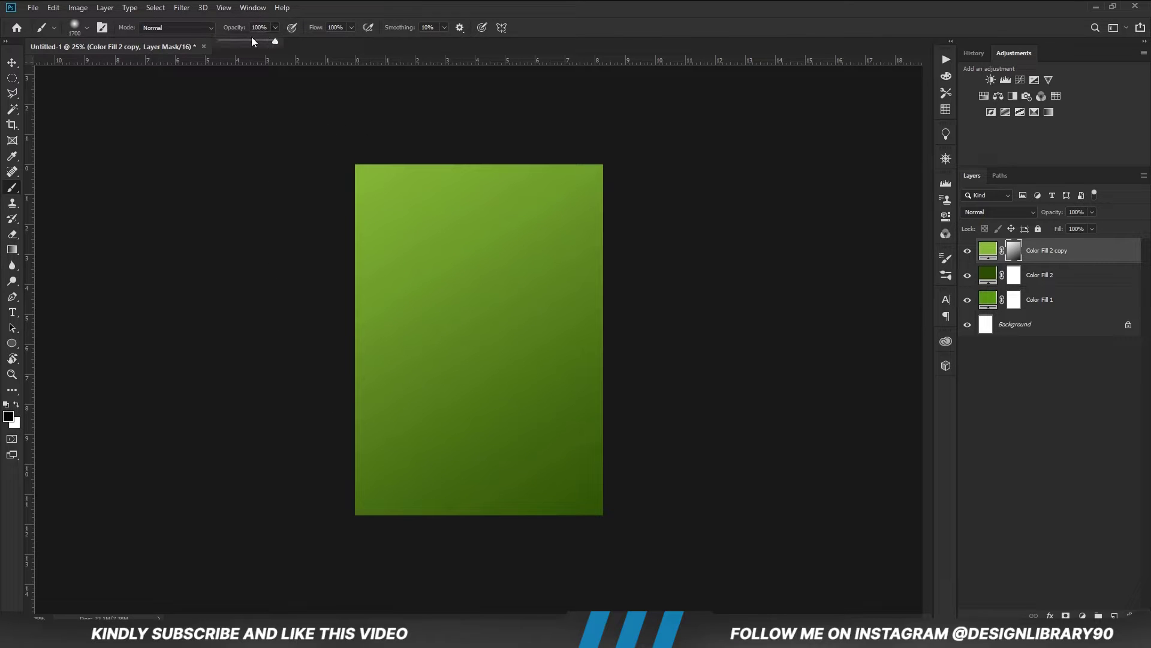
pyautogui.moveTo(229, 41); pyautogui.dragTo(227, 41)
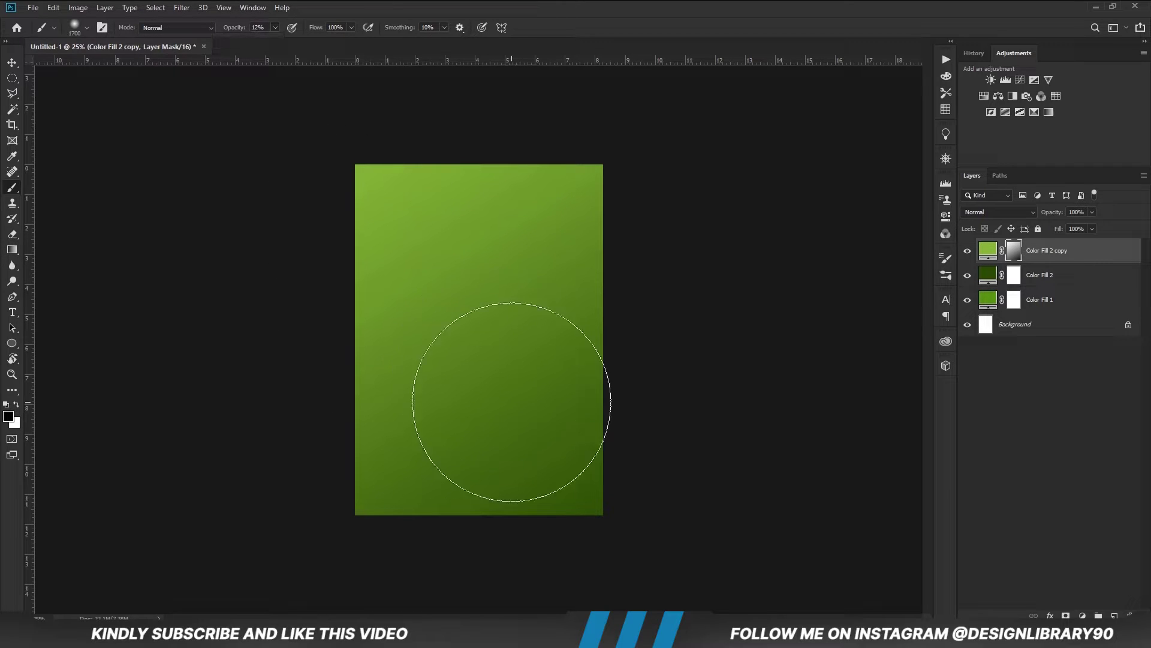
pyautogui.press('[')
pyautogui.press('[')
pyautogui.press('[')
pyautogui.press('[')
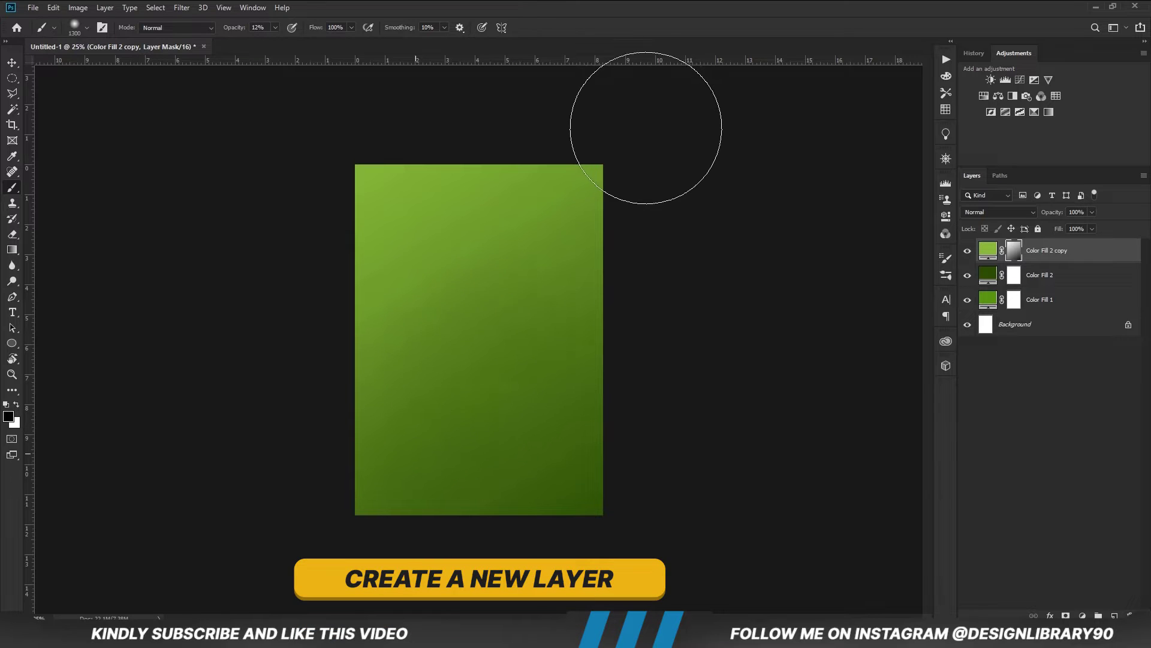
pyautogui.moveTo(501, 478); pyautogui.dragTo(586, 382)
pyautogui.moveTo(599, 330)
pyautogui.mouseDown()
pyautogui.moveTo(396, 480)
pyautogui.moveTo(400, 457)
pyautogui.moveTo(292, 491)
pyautogui.mouseUp()
pyautogui.moveTo(547, 369)
pyautogui.mouseDown()
pyautogui.moveTo(401, 411)
pyautogui.moveTo(446, 361)
pyautogui.moveTo(380, 409)
pyautogui.moveTo(589, 219)
pyautogui.moveTo(624, 165)
pyautogui.mouseUp()
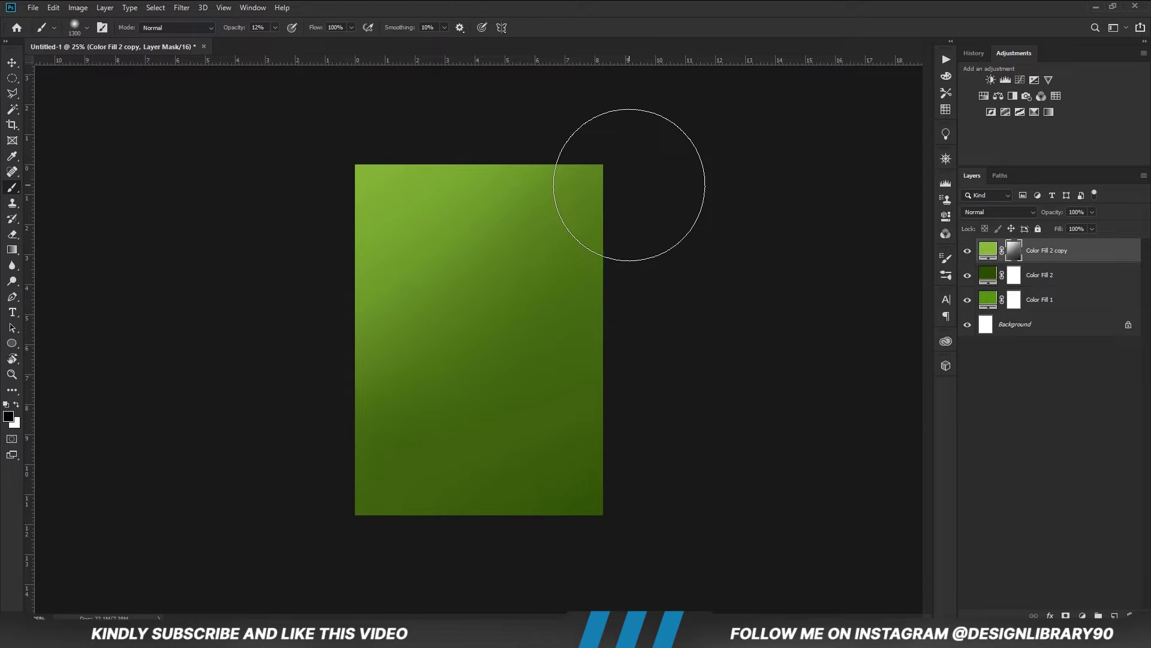
pyautogui.press('v')
pyautogui.click(709, 282)
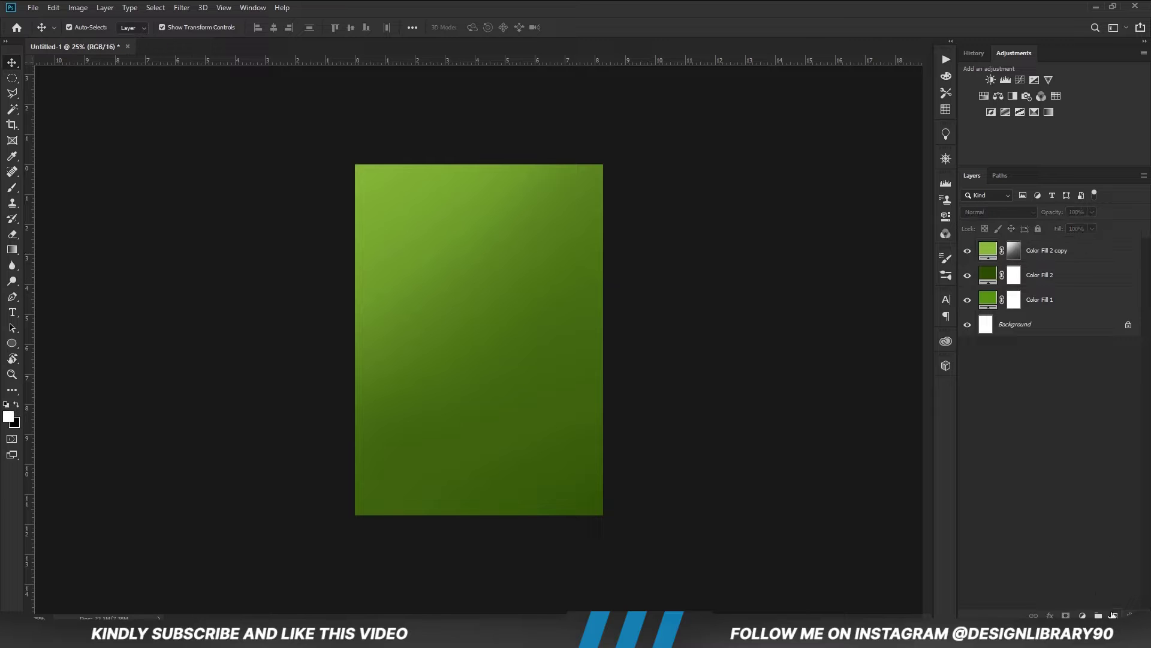
# Create a new layer and paint one soft white spot about 2100 px wide over the page's upper-left area at 100% opacity
pyautogui.click(1112, 614)
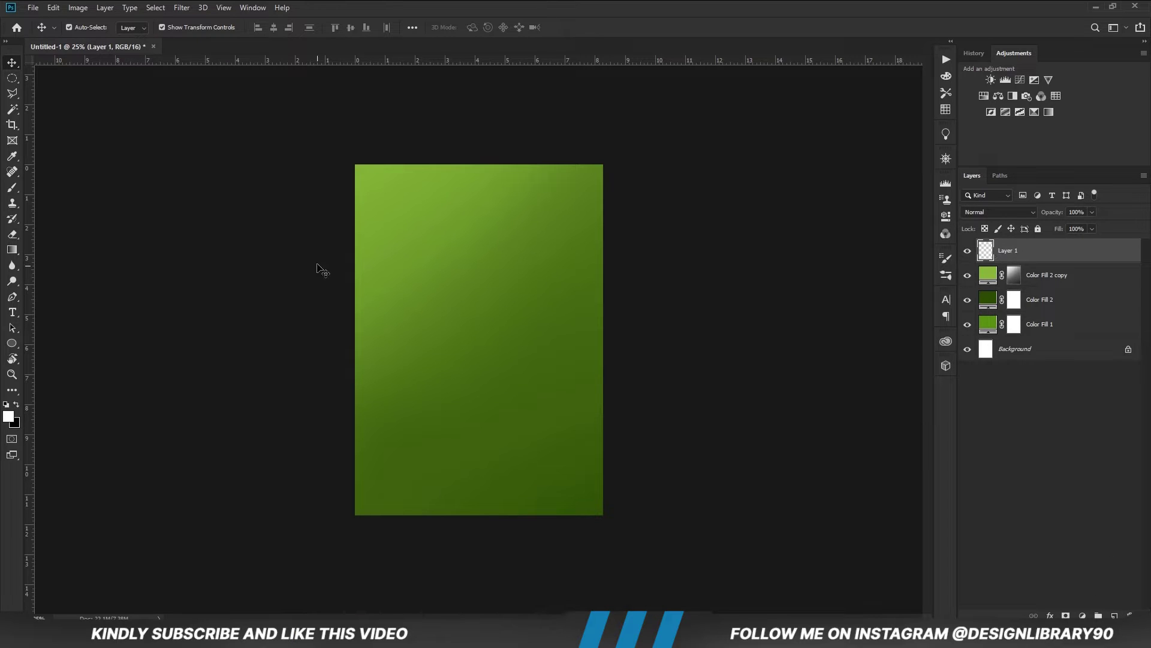
pyautogui.click(14, 188)
pyautogui.click(65, 187)
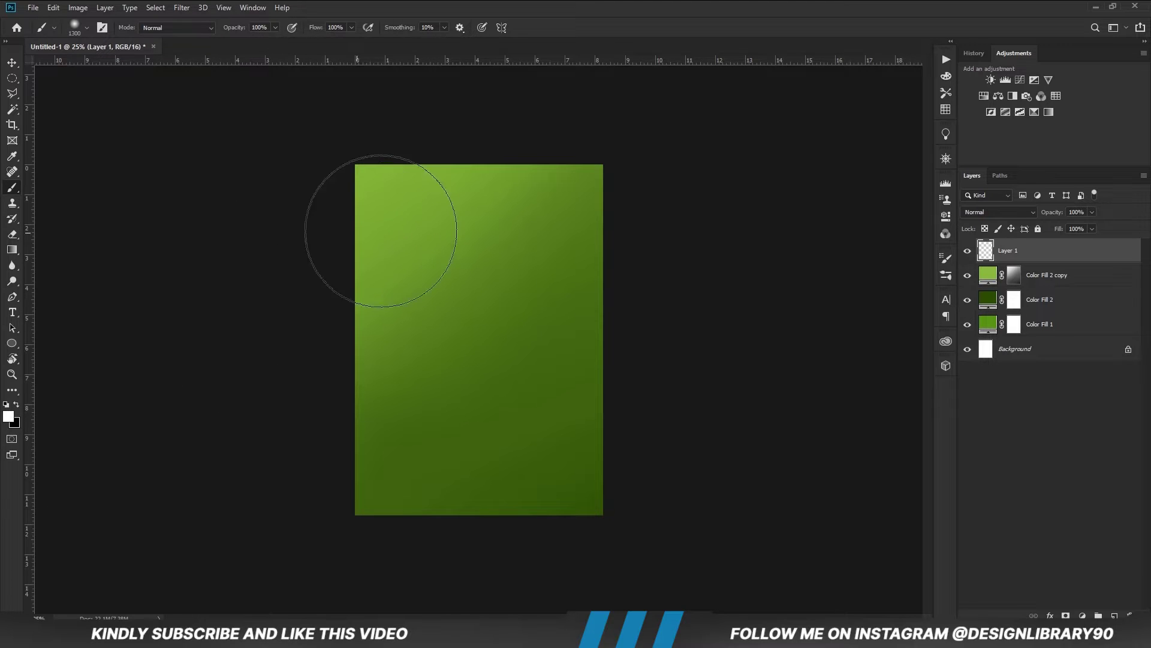
pyautogui.press(']')
pyautogui.press(']')
pyautogui.press(']')
pyautogui.press(']')
pyautogui.press(']')
pyautogui.press(']')
pyautogui.press(']')
pyautogui.press(']')
pyautogui.press(']')
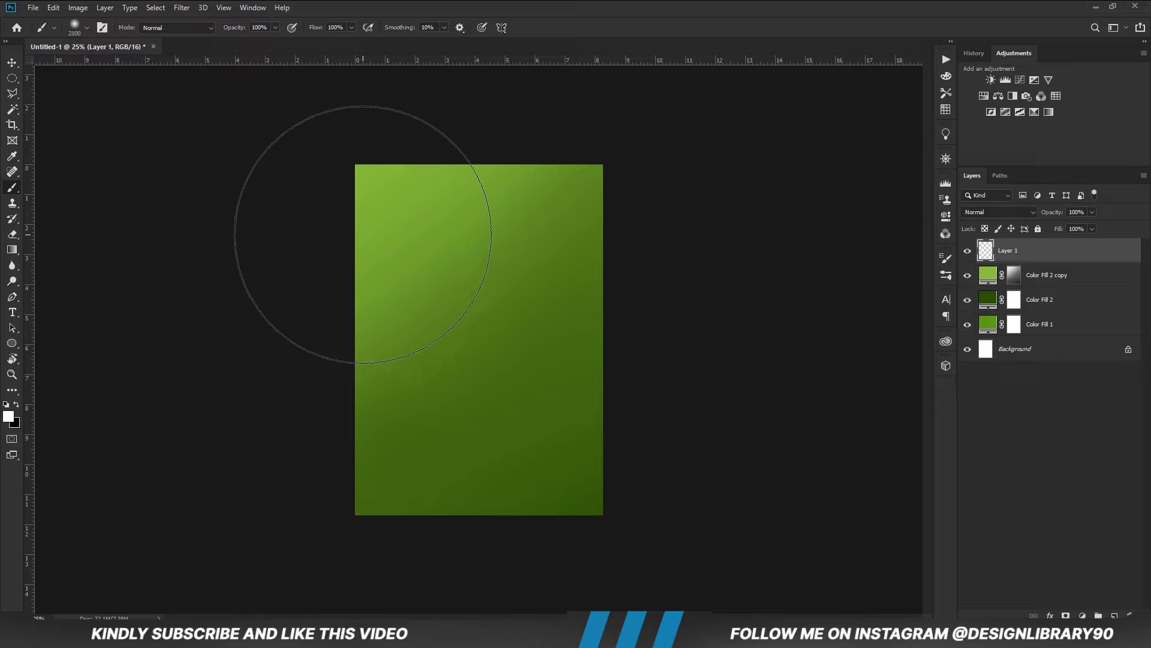
pyautogui.press('[')
pyautogui.click(363, 235)
# Stretch the white glow layer outward at its upper and lower edges
pyautogui.press('v')
pyautogui.moveTo(472, 164); pyautogui.dragTo(478, 134)
pyautogui.moveTo(474, 490); pyautogui.dragTo(480, 505)
pyautogui.press('Return')
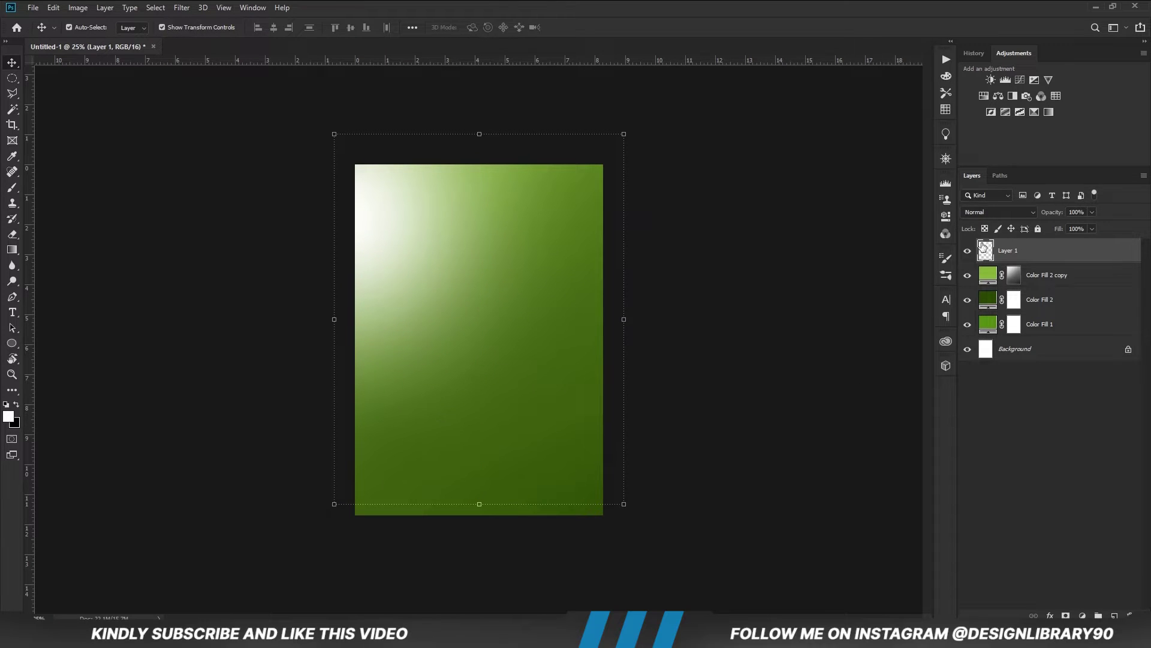
# Set the white glow layer's blend mode to Overlay and its opacity to 79%
pyautogui.click(999, 211)
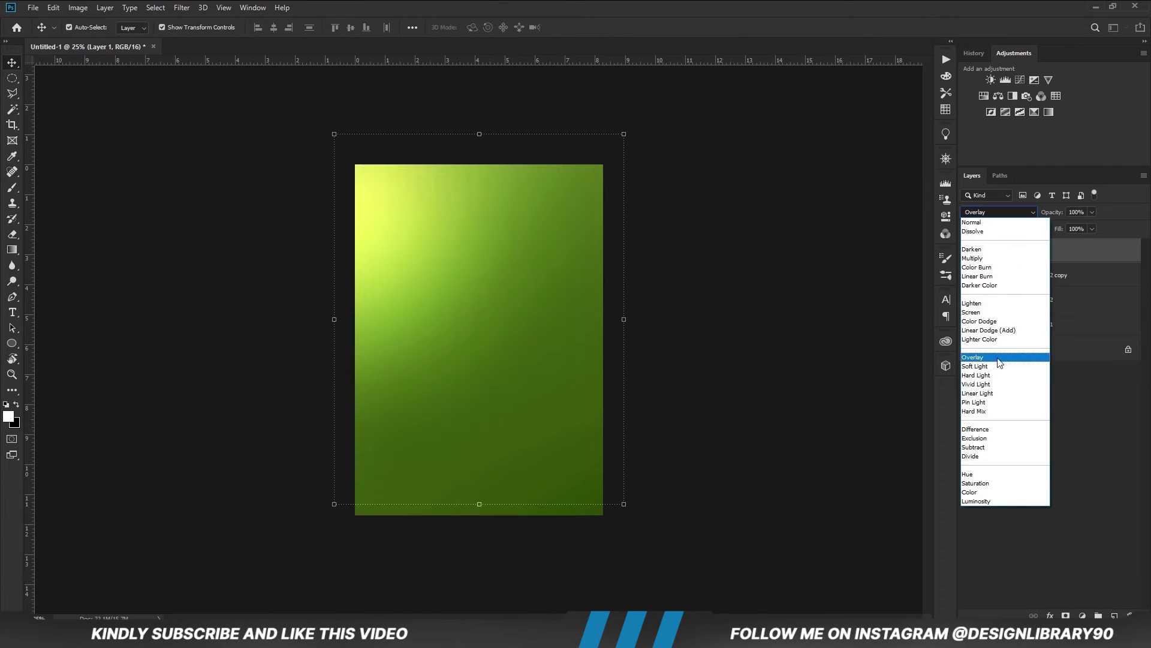
pyautogui.click(999, 358)
pyautogui.moveTo(1077, 228); pyautogui.dragTo(1075, 229)
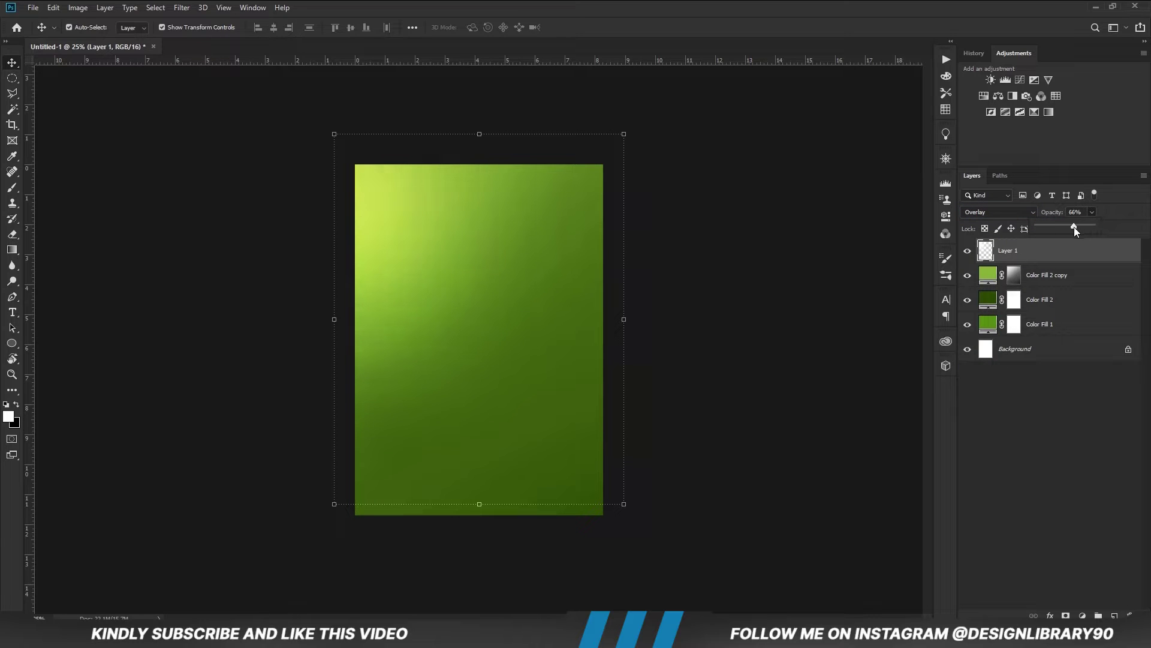
pyautogui.click(731, 375)
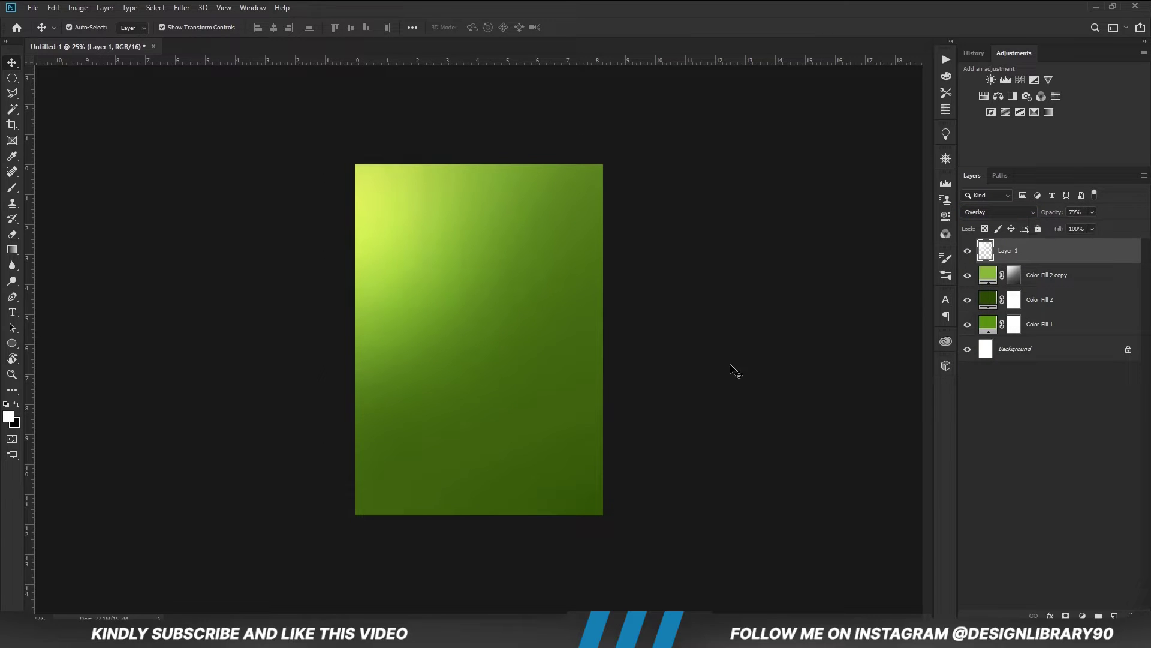
pyautogui.hotkey('ctrl', '+')
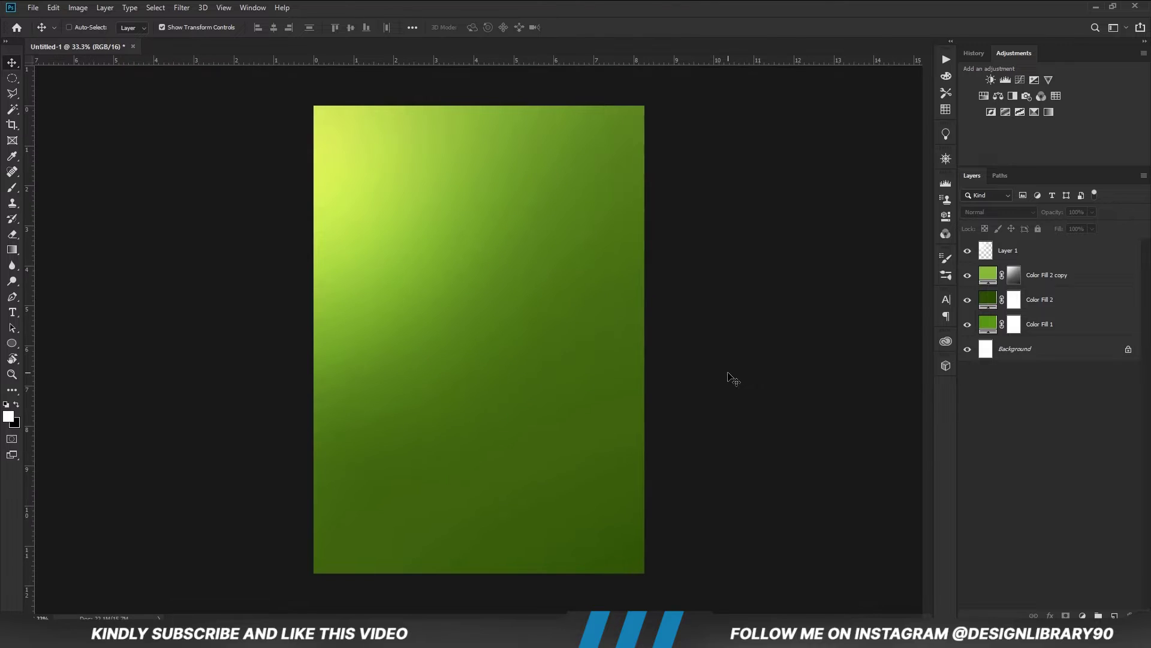
pyautogui.hotkey('ctrl', '-')
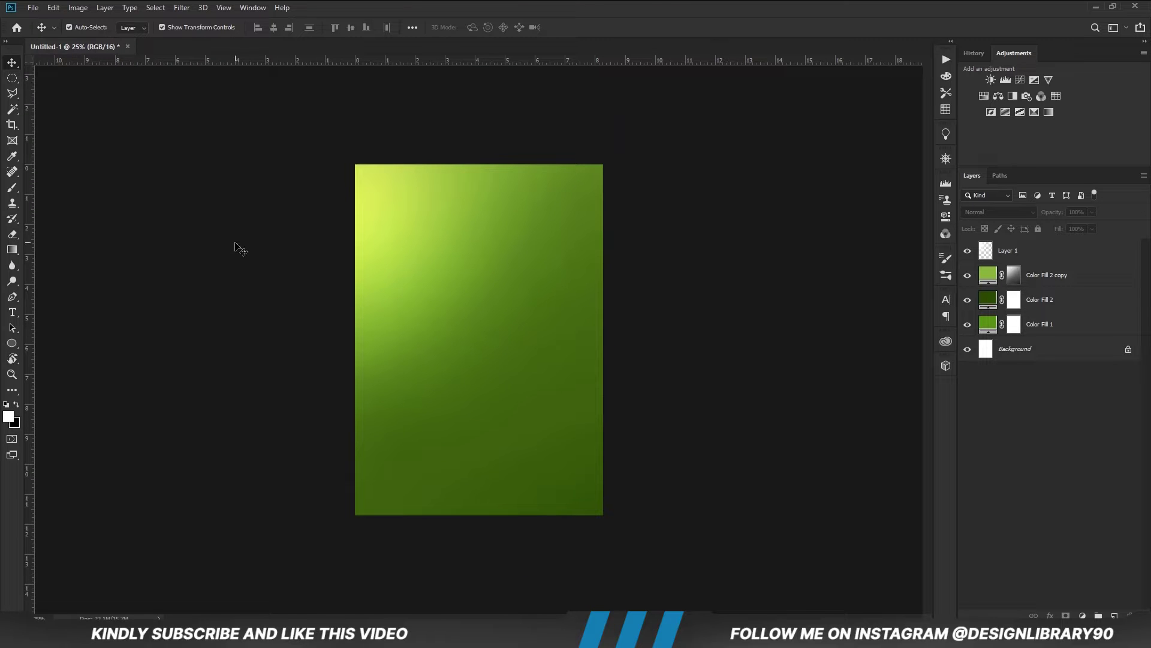
# Open Lipton.psd from the recent files and copy its layers from Shape 1 to Lipton Green Tea into the poster
pyautogui.click(33, 7)
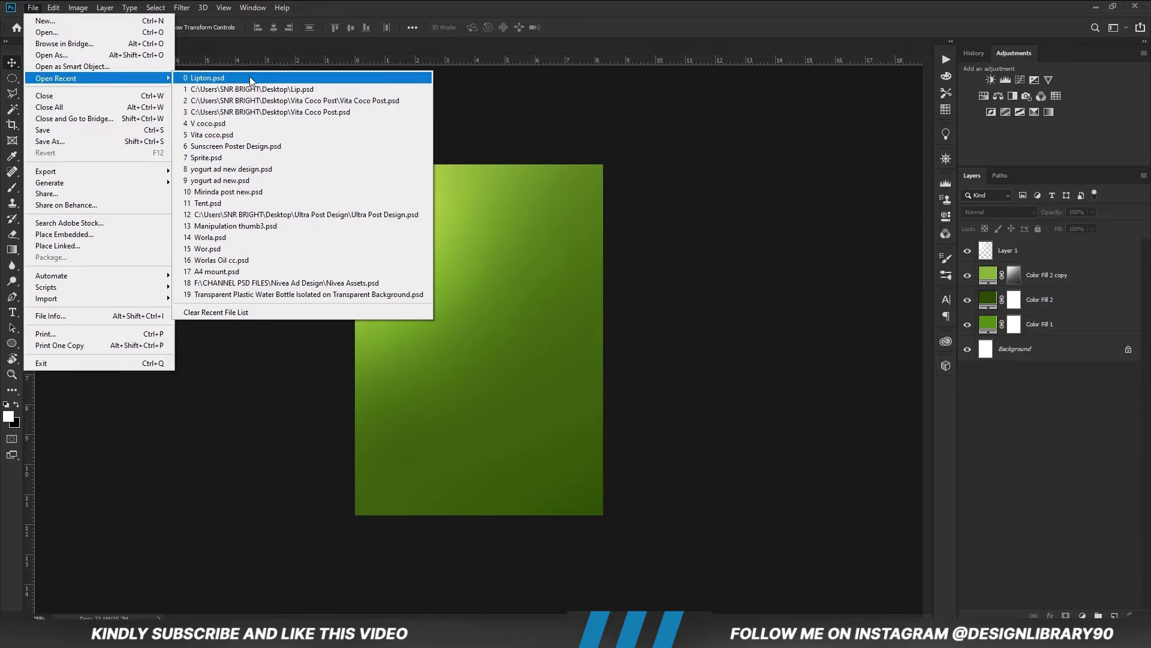
pyautogui.click(249, 77)
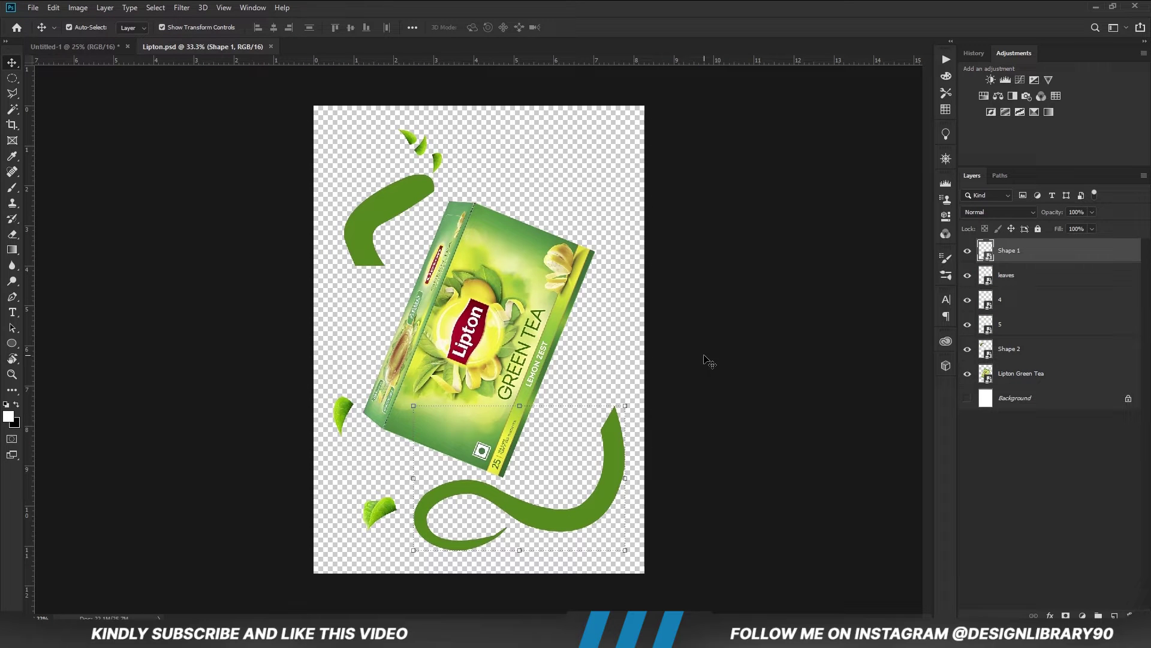
pyautogui.keyDown('shift'); pyautogui.click(1025, 375); pyautogui.keyUp('shift')
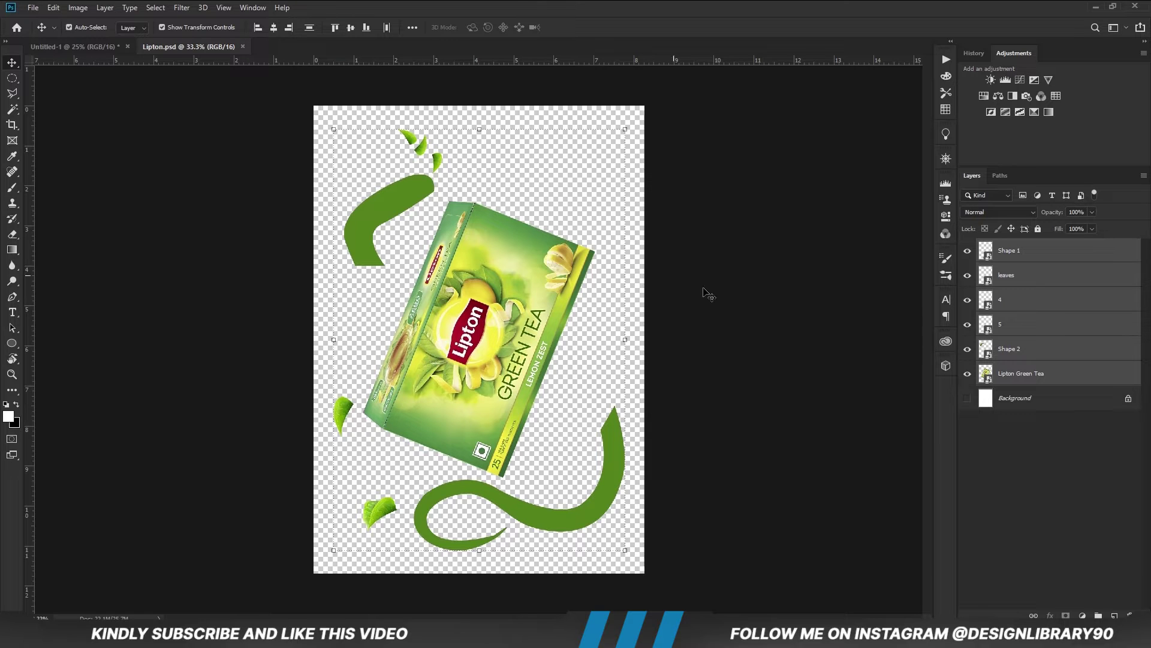
pyautogui.hotkey('ctrl', 'c')
pyautogui.click(72, 46)
pyautogui.hotkey('ctrl', 'v')
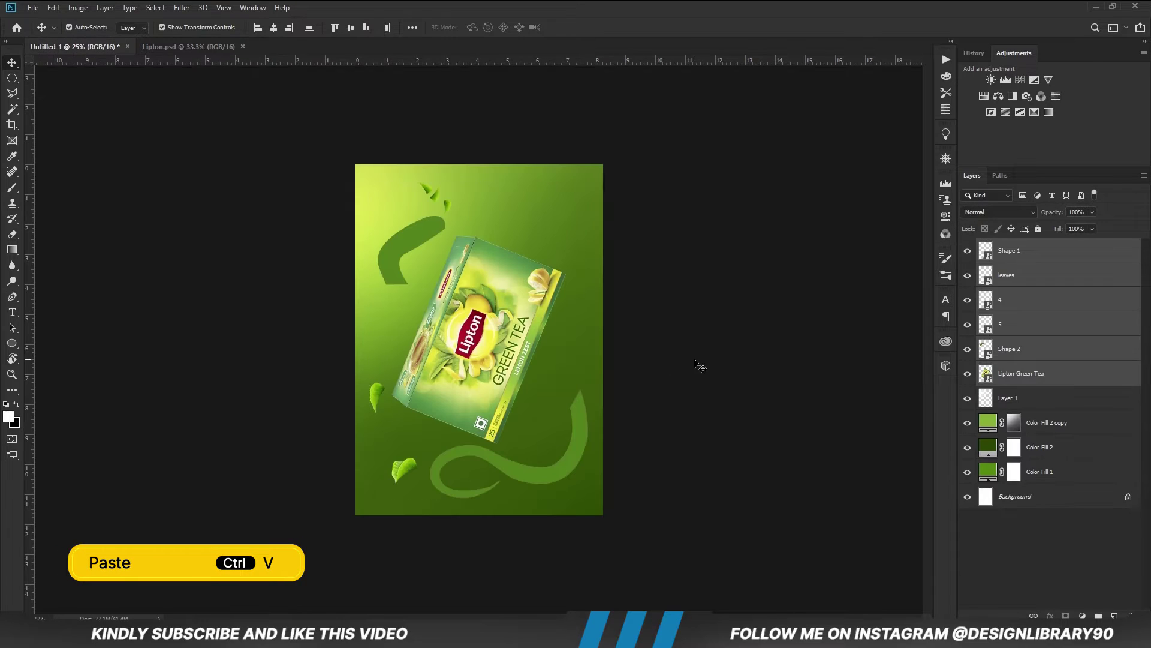
pyautogui.keyDown('ctrl'); pyautogui.click(730, 369); pyautogui.keyUp('ctrl')
# Hide the Shape 1, leaves, 4, 5 and Shape 2 layers, leaving the Lipton Green Tea box shown
pyautogui.click(968, 351)
pyautogui.click(967, 275)
pyautogui.click(967, 251)
pyautogui.click(967, 298)
pyautogui.click(968, 324)
pyautogui.click(502, 337)
pyautogui.moveTo(496, 337); pyautogui.dragTo(498, 337)
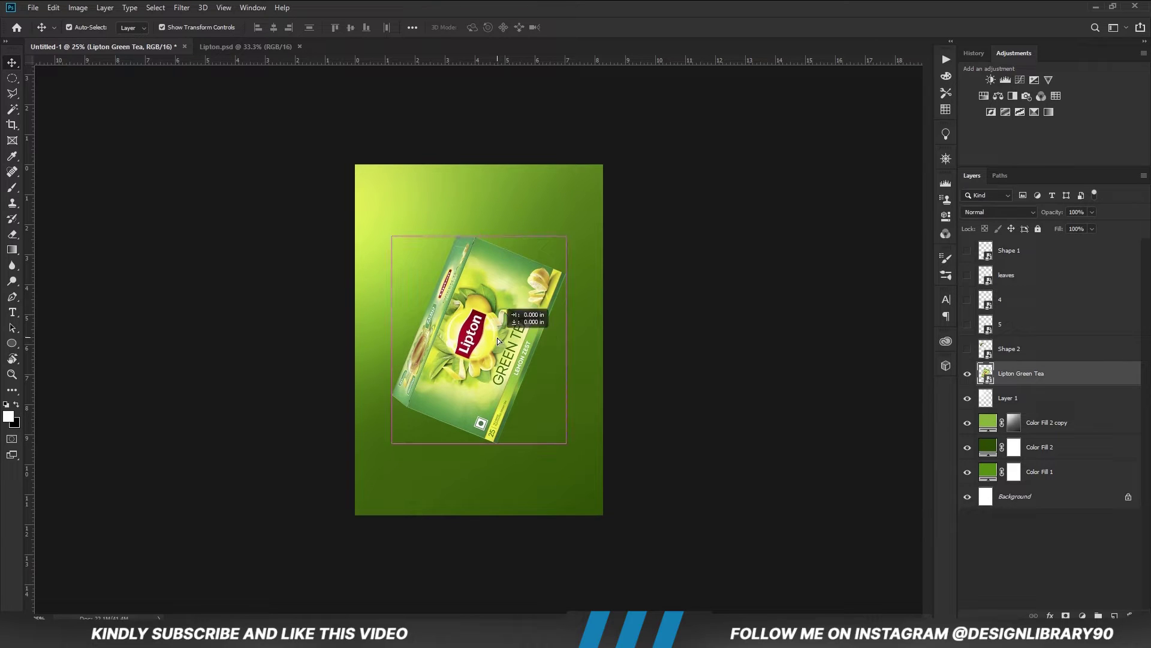
pyautogui.moveTo(519, 61); pyautogui.dragTo(556, 445)
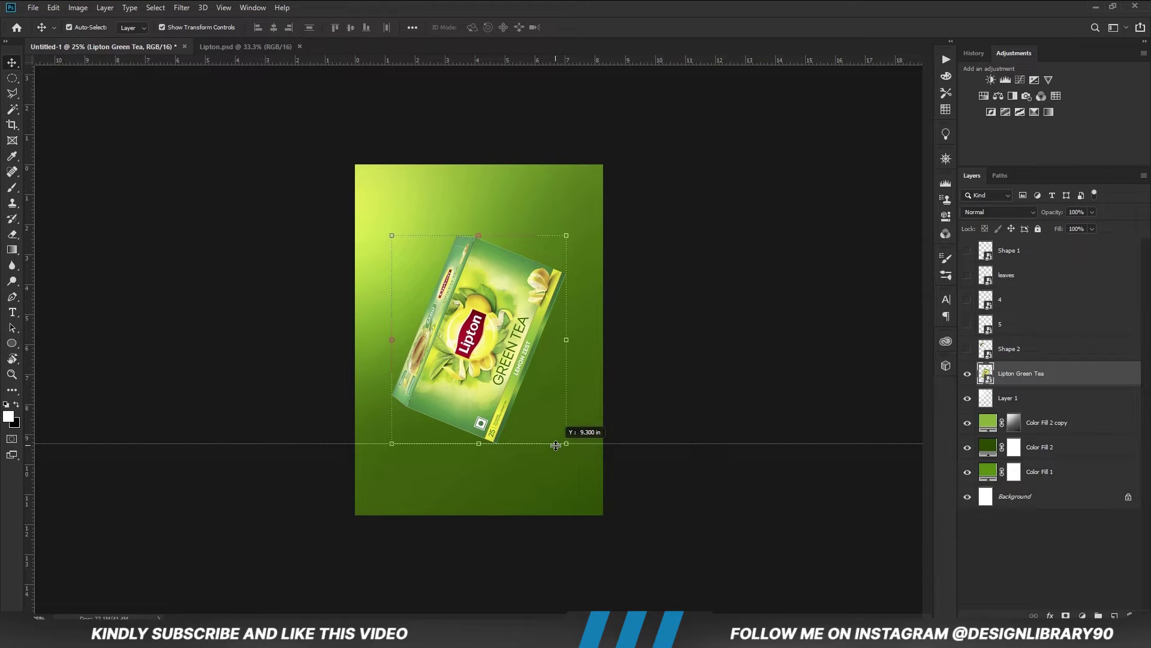
pyautogui.moveTo(556, 445); pyautogui.dragTo(587, 51)
pyautogui.click(665, 340)
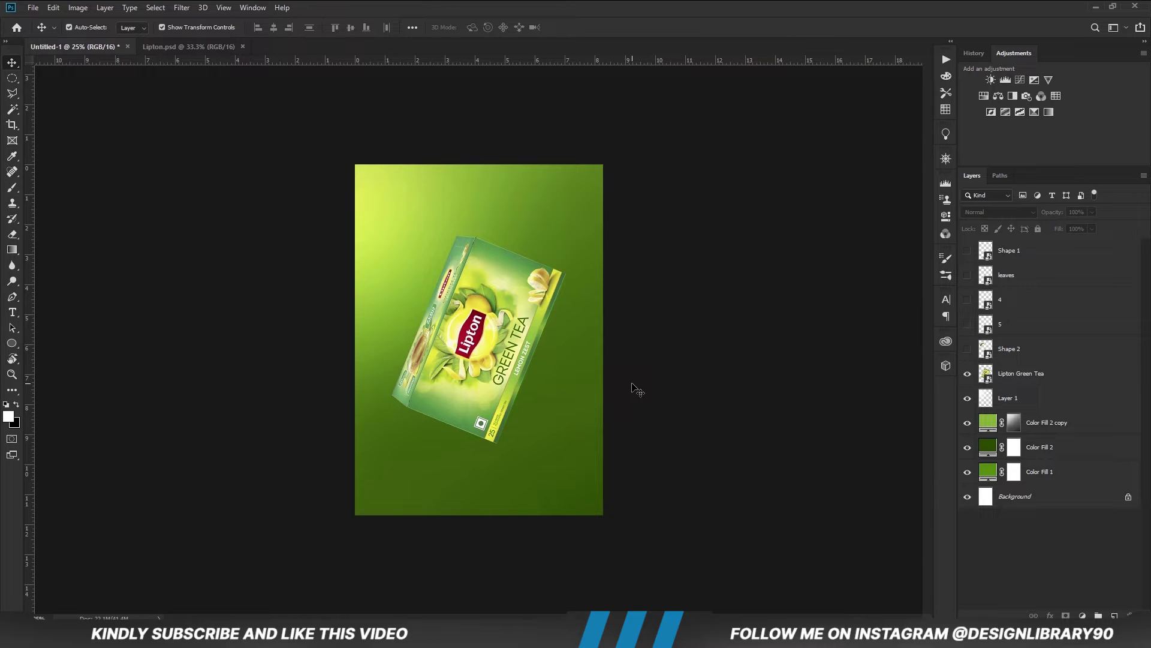
# Show the Shape 2 layer and move the curved shape over the tea box's upper-right edge
pyautogui.hotkey('ctrl', '+')
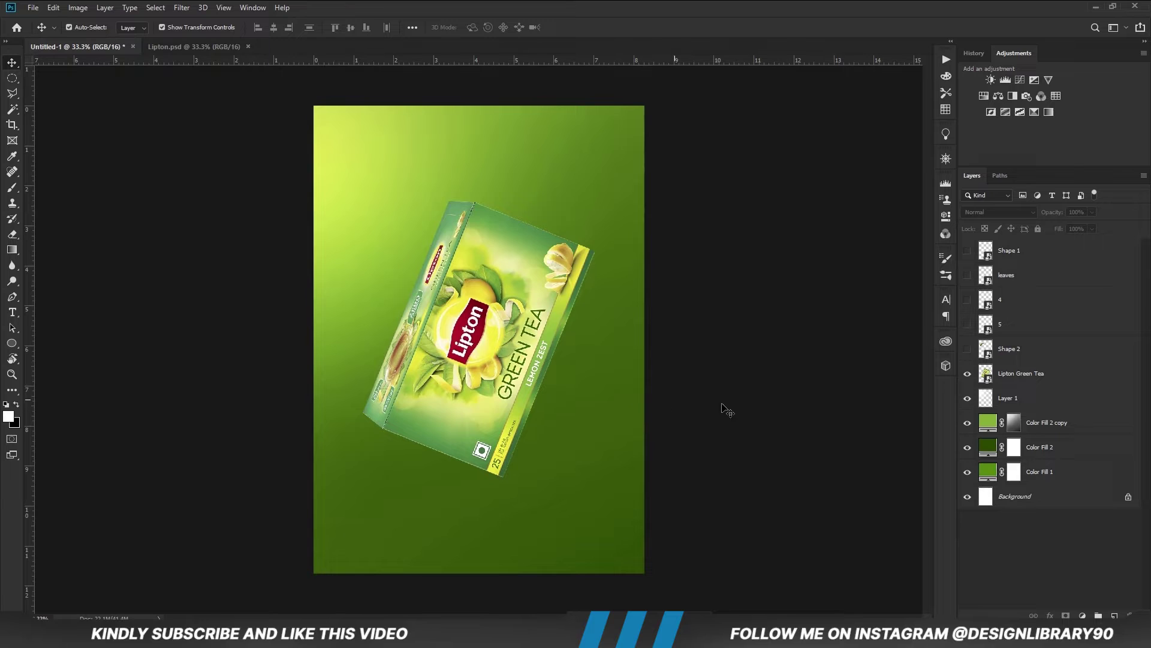
pyautogui.click(966, 350)
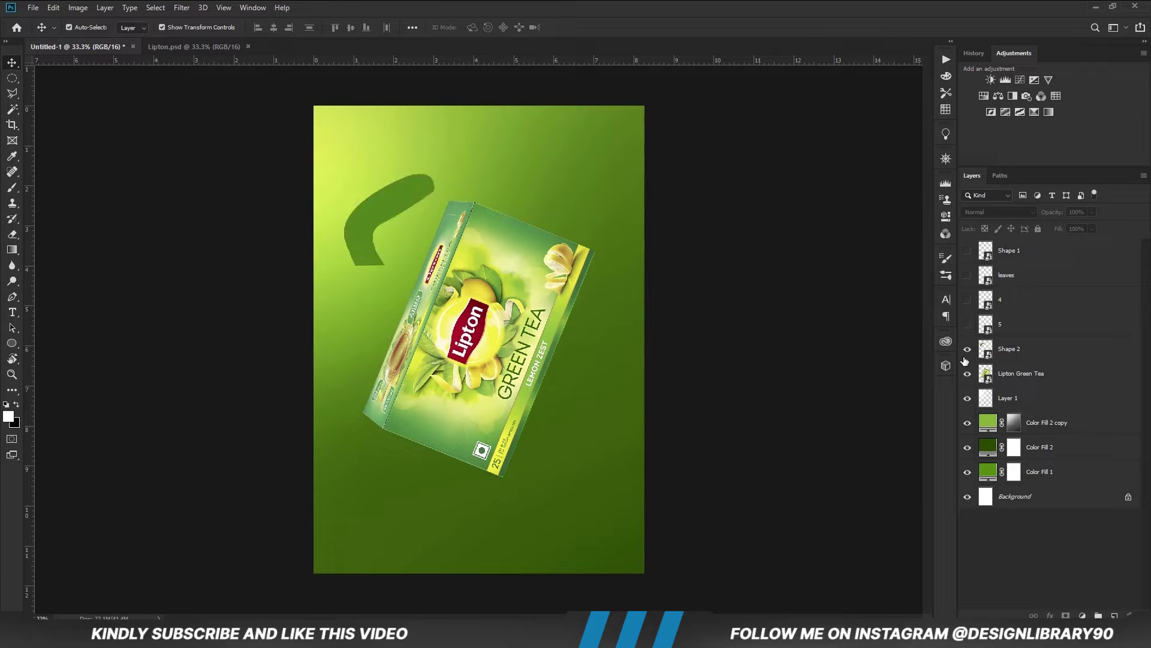
pyautogui.click(1014, 351)
pyautogui.moveTo(363, 204); pyautogui.dragTo(536, 174)
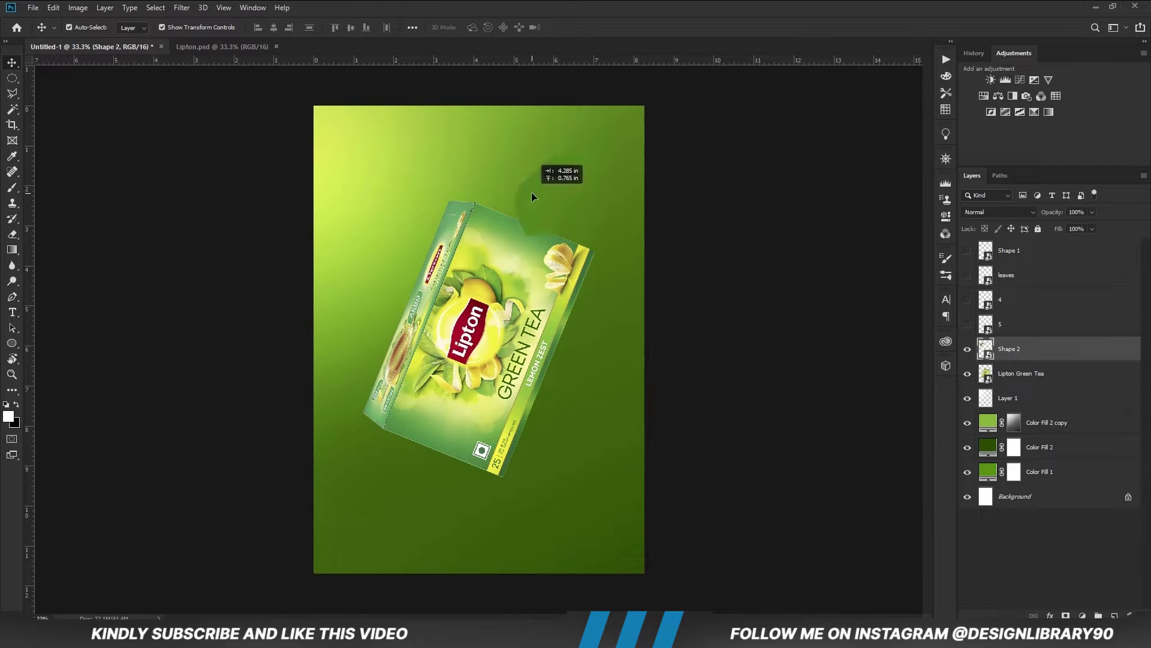
# Show Shape 1, place its layer directly above Shape 2, and move the curl across the lower part of the tea box
pyautogui.click(1024, 330)
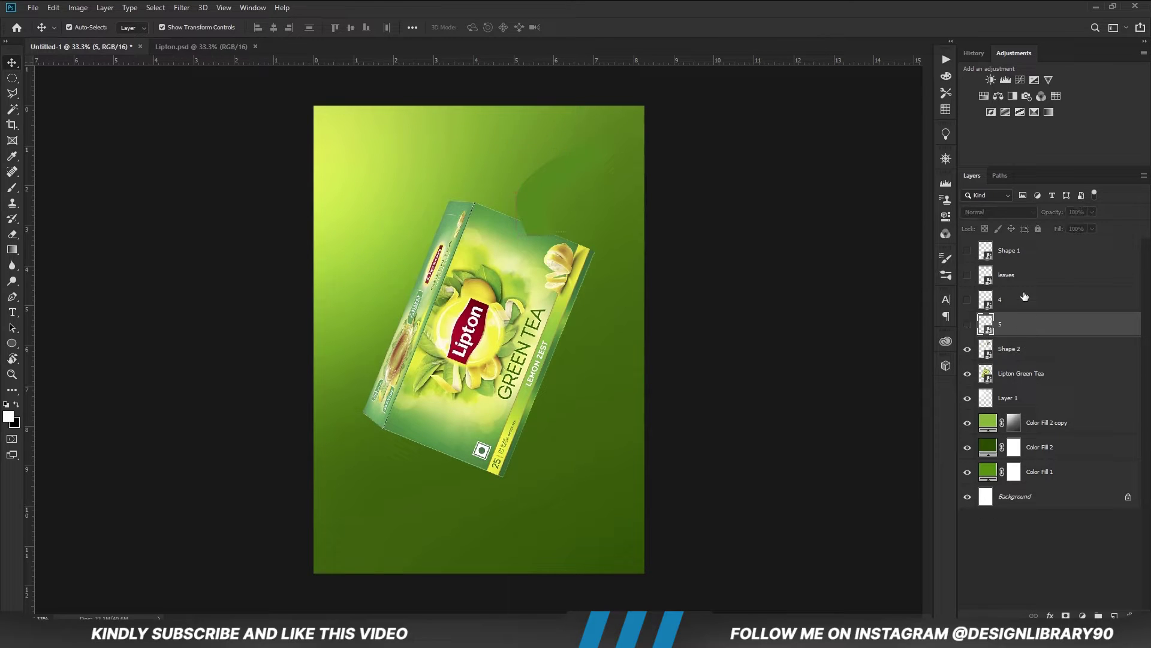
pyautogui.click(1027, 255)
pyautogui.click(968, 251)
pyautogui.moveTo(1020, 260); pyautogui.dragTo(1027, 336)
pyautogui.moveTo(534, 502); pyautogui.dragTo(486, 425)
pyautogui.click(757, 439)
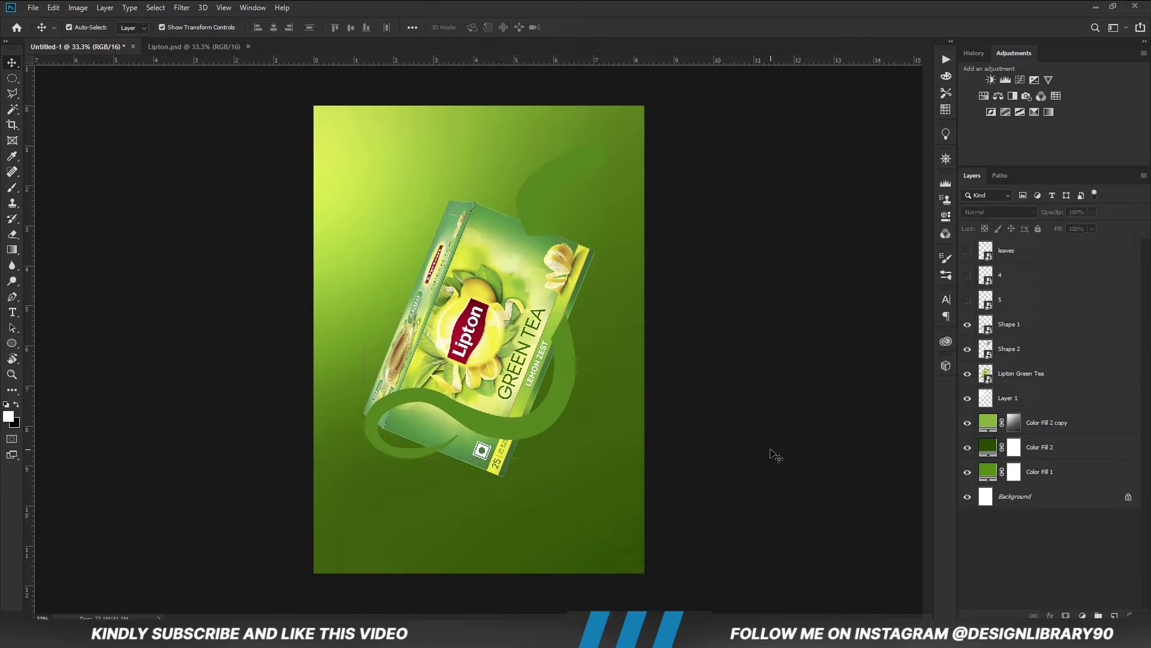
# Add a Curves adjustment above the Lipton Green Tea layer and pull the shadows and midtones slightly down
pyautogui.click(1025, 374)
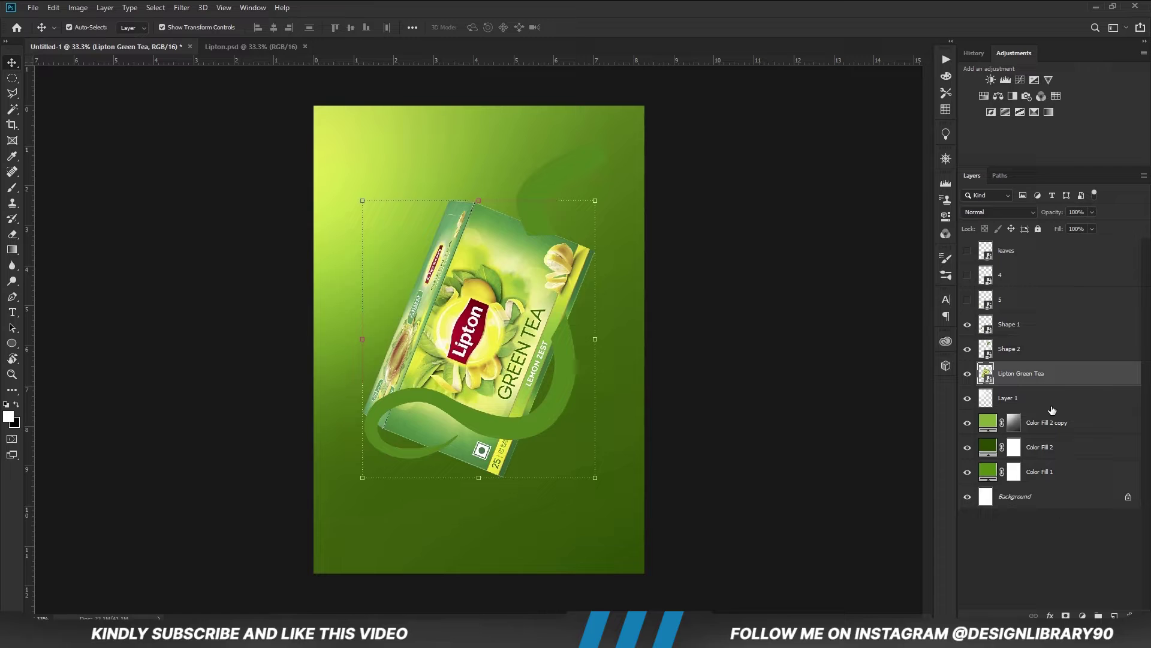
pyautogui.click(1082, 615)
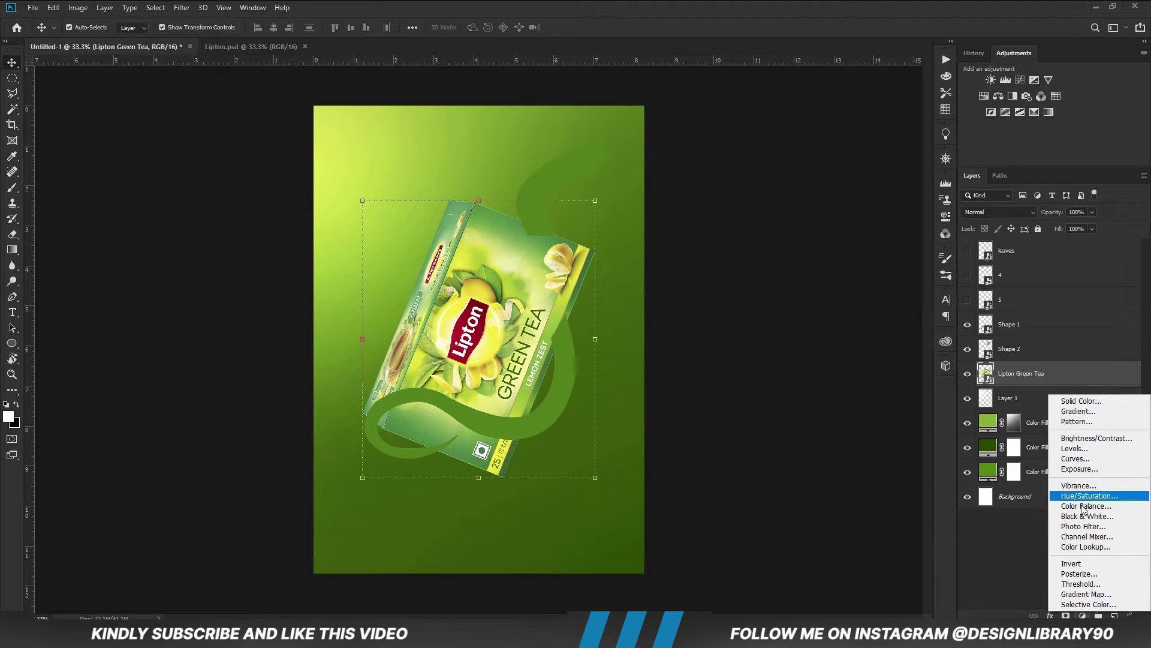
pyautogui.click(1076, 459)
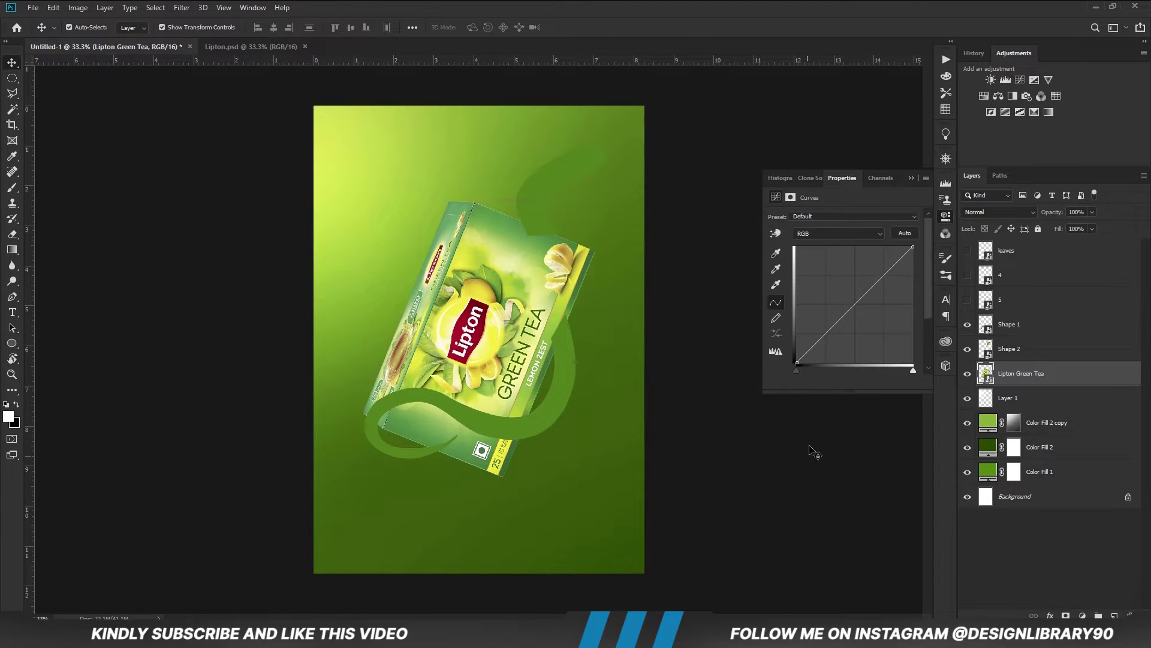
pyautogui.moveTo(824, 336); pyautogui.dragTo(824, 341)
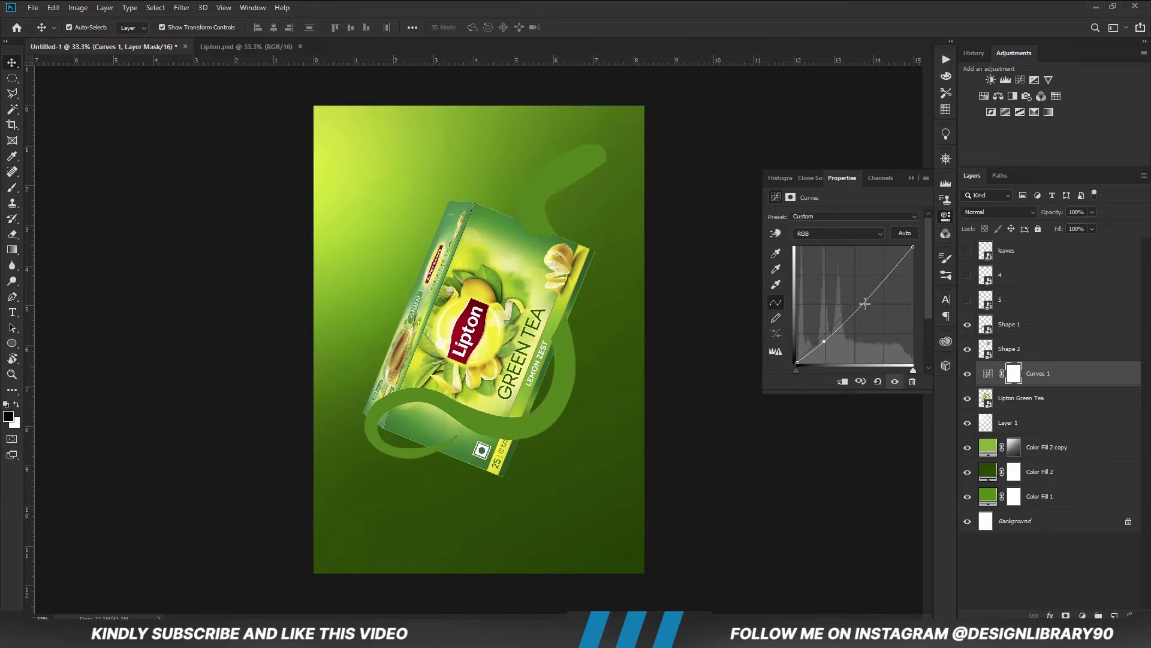
pyautogui.moveTo(865, 299); pyautogui.dragTo(865, 303)
pyautogui.moveTo(827, 340); pyautogui.dragTo(826, 344)
pyautogui.click(914, 179)
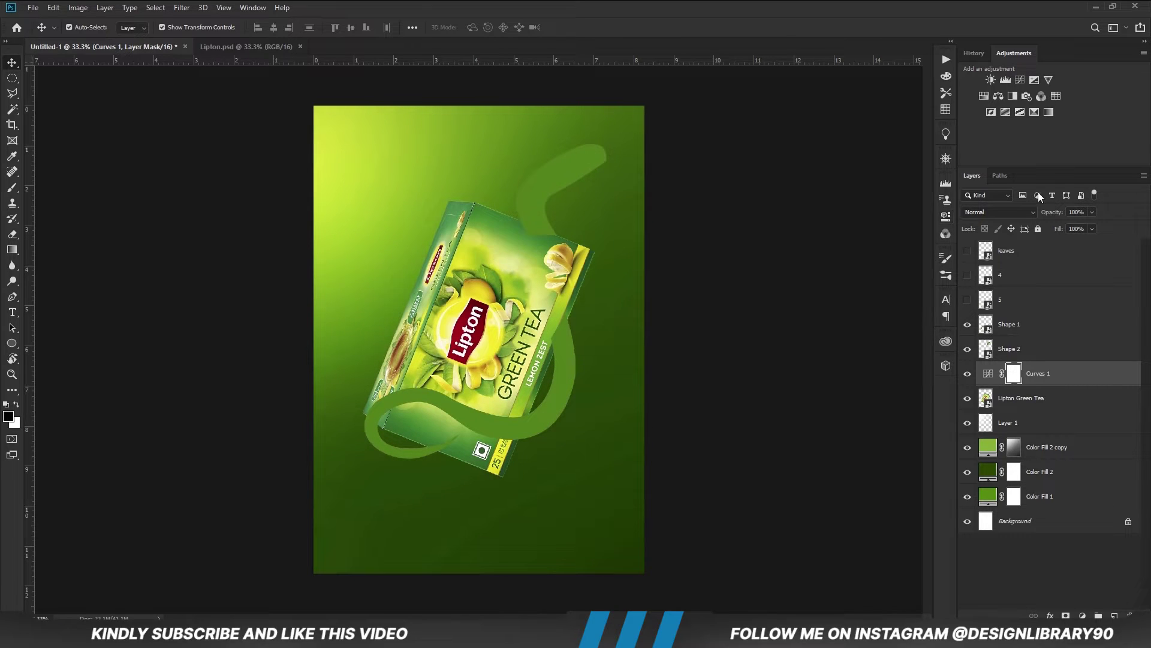
# Reduce the Curves adjustment layer's opacity to soften the darkening
pyautogui.click(1092, 212)
pyautogui.moveTo(1095, 225); pyautogui.dragTo(1075, 222)
pyautogui.click(773, 360)
pyautogui.click(773, 360)
# Move Shape 2 slightly lower over the tea box's upper-right edge
pyautogui.hotkey('ctrl', '-')
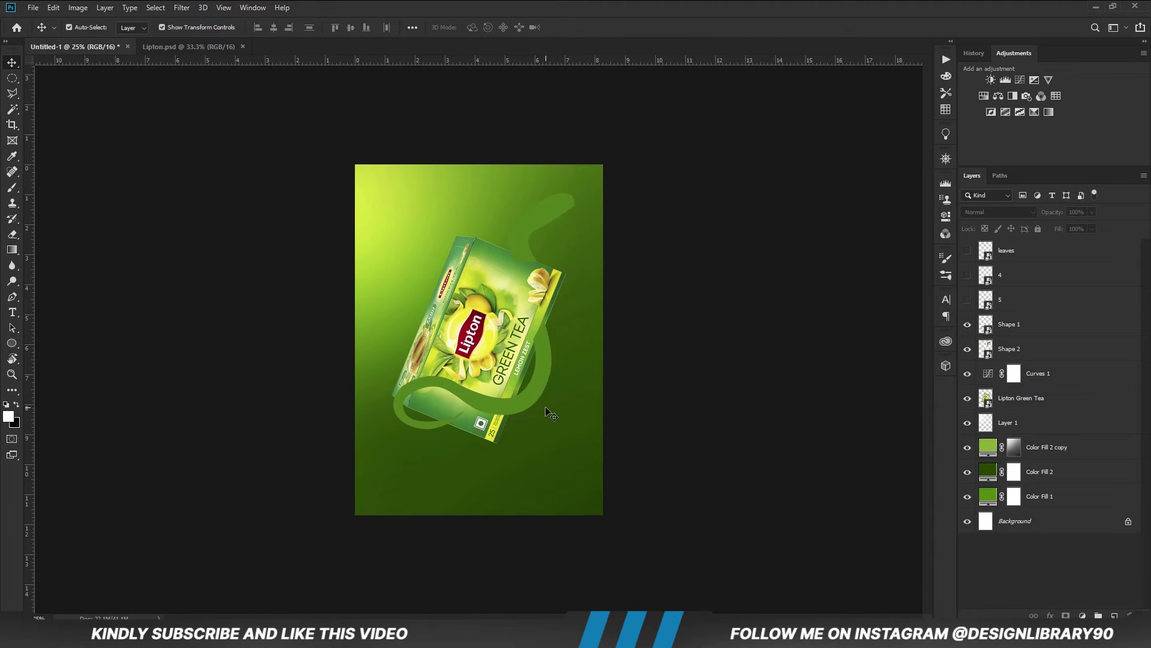
pyautogui.moveTo(526, 240); pyautogui.dragTo(527, 254)
# Add a layer mask to Shape 1 and lower the layer's opacity to 46% to see the box beneath it
pyautogui.click(533, 397)
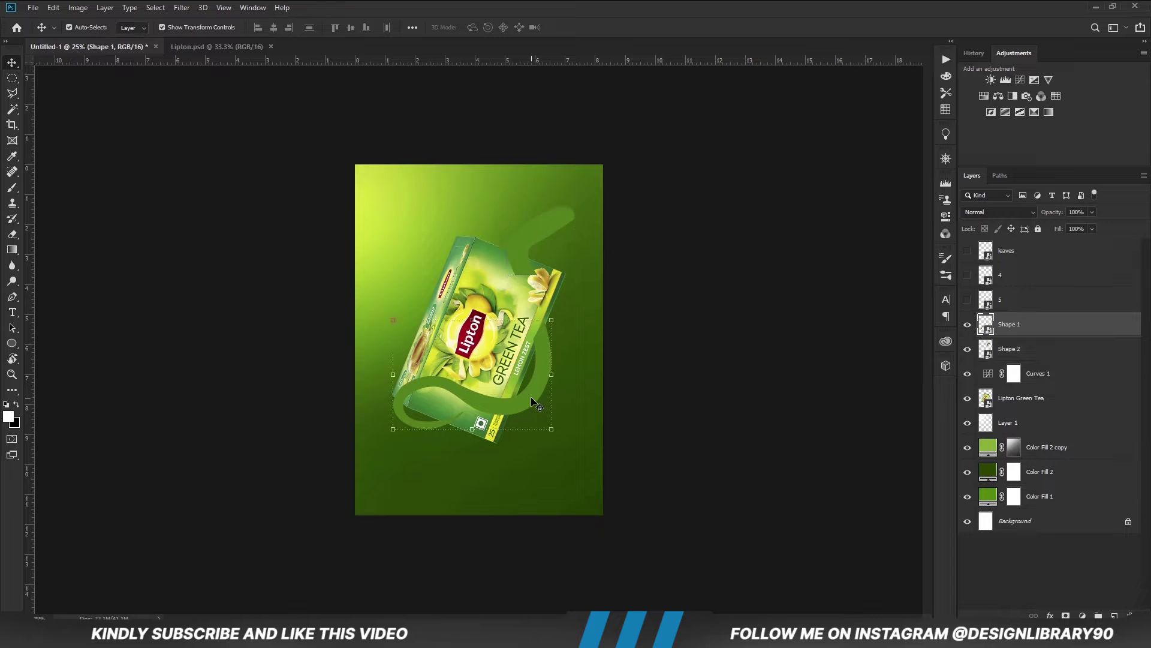
pyautogui.click(967, 324)
pyautogui.click(968, 328)
pyautogui.click(1066, 614)
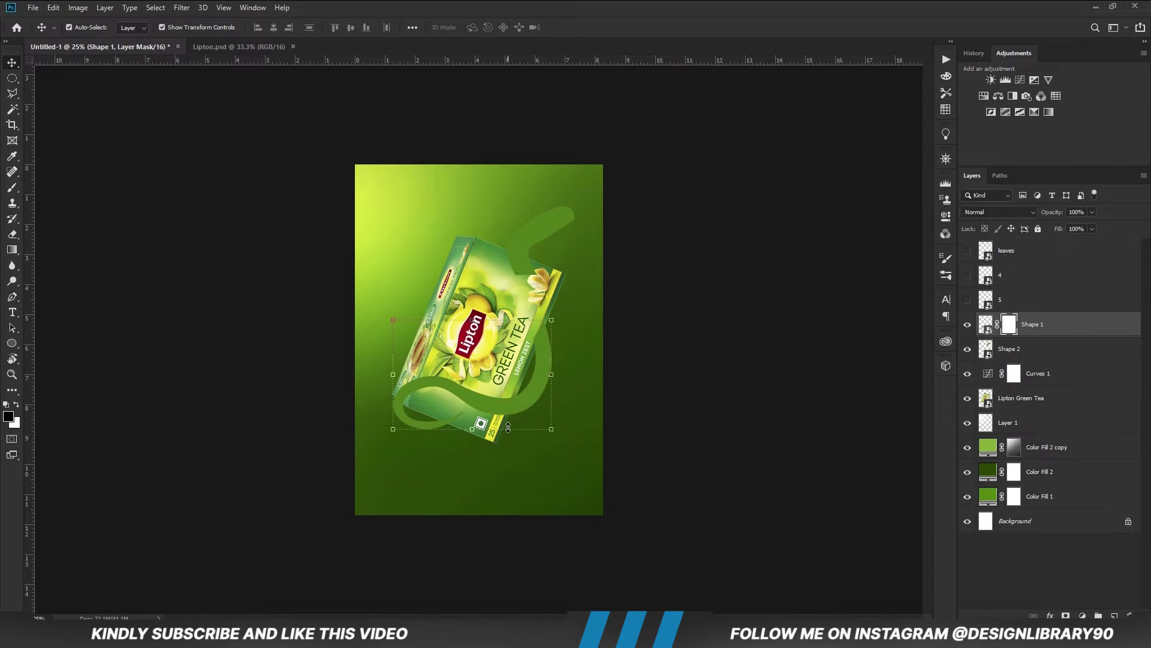
pyautogui.press('l')
pyautogui.scroll(5, 478, 403)
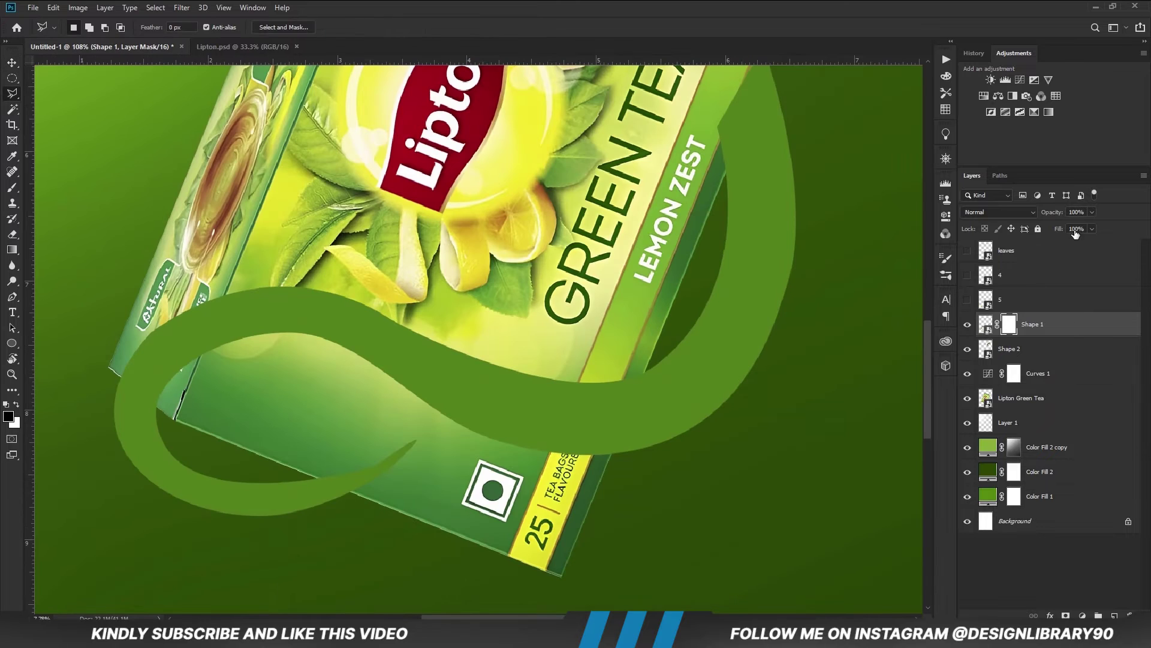
pyautogui.moveTo(1065, 225); pyautogui.dragTo(1062, 226)
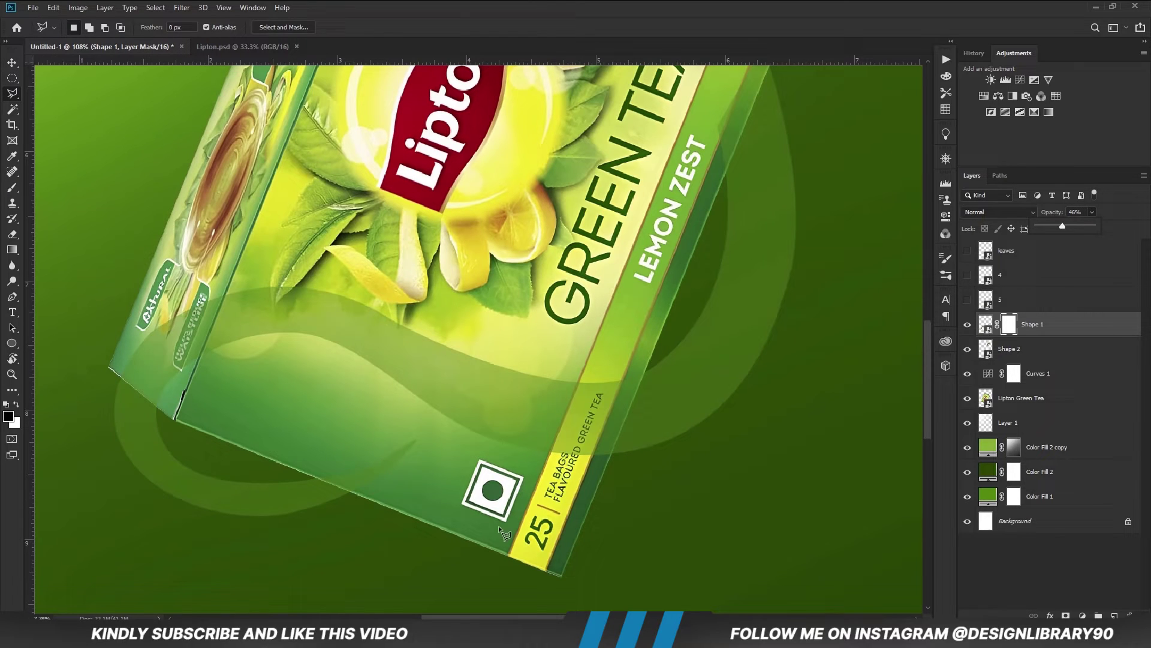
# Mask out Shape 1's tail tip inside the box's bottom edge with a polygonal selection filled with the black foreground color, and deselect
pyautogui.click(302, 472)
pyautogui.click(384, 506)
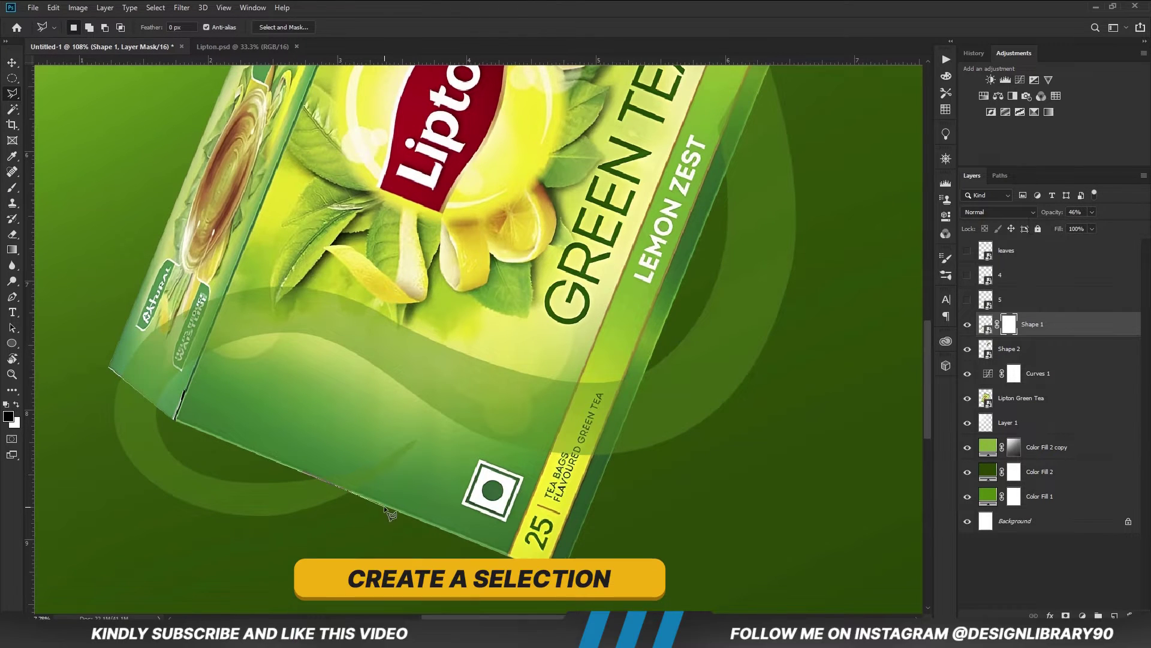
pyautogui.click(500, 465)
pyautogui.click(413, 423)
pyautogui.click(340, 422)
pyautogui.click(300, 472)
pyautogui.rightClick(377, 466)
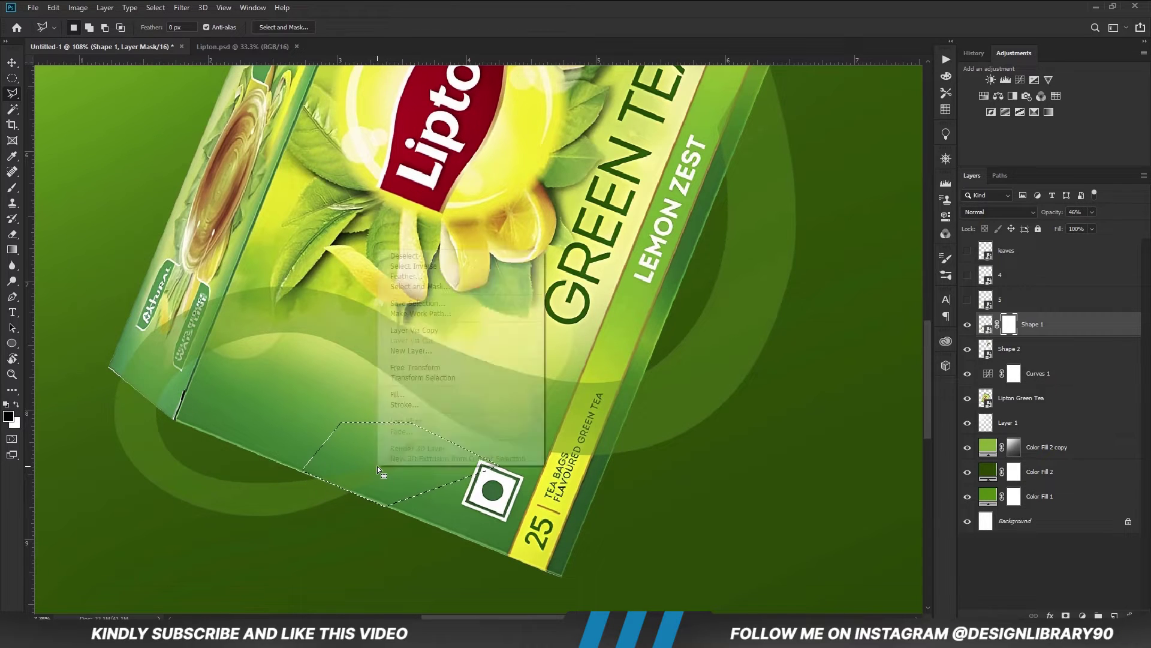
pyautogui.click(400, 394)
pyautogui.click(570, 168)
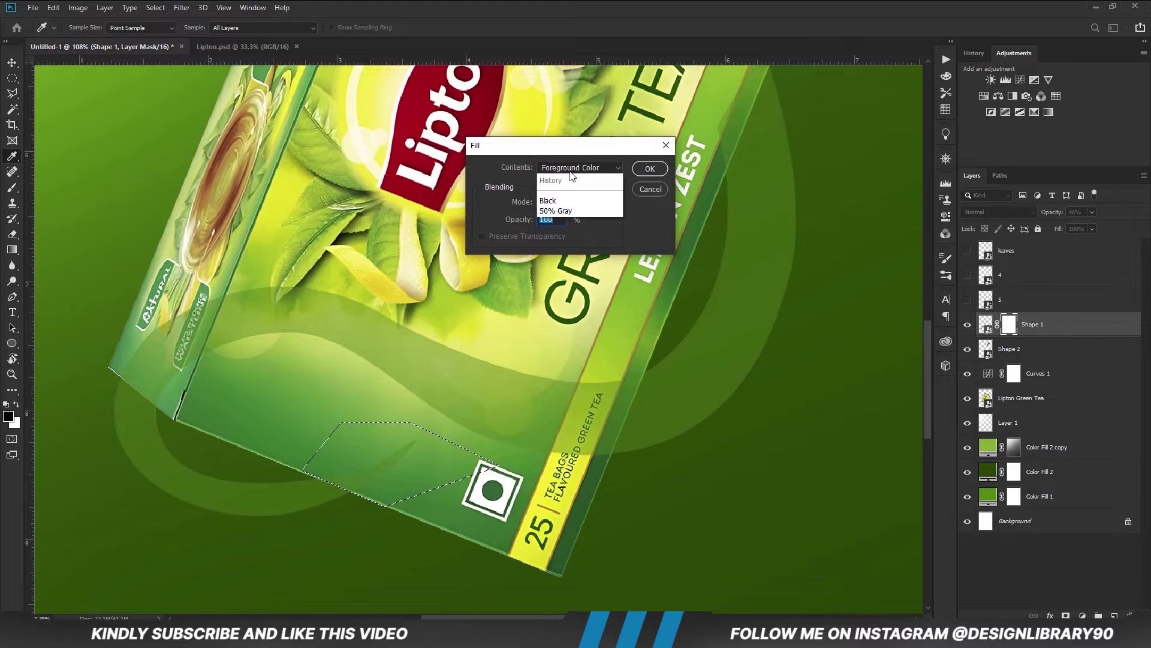
pyautogui.click(574, 168)
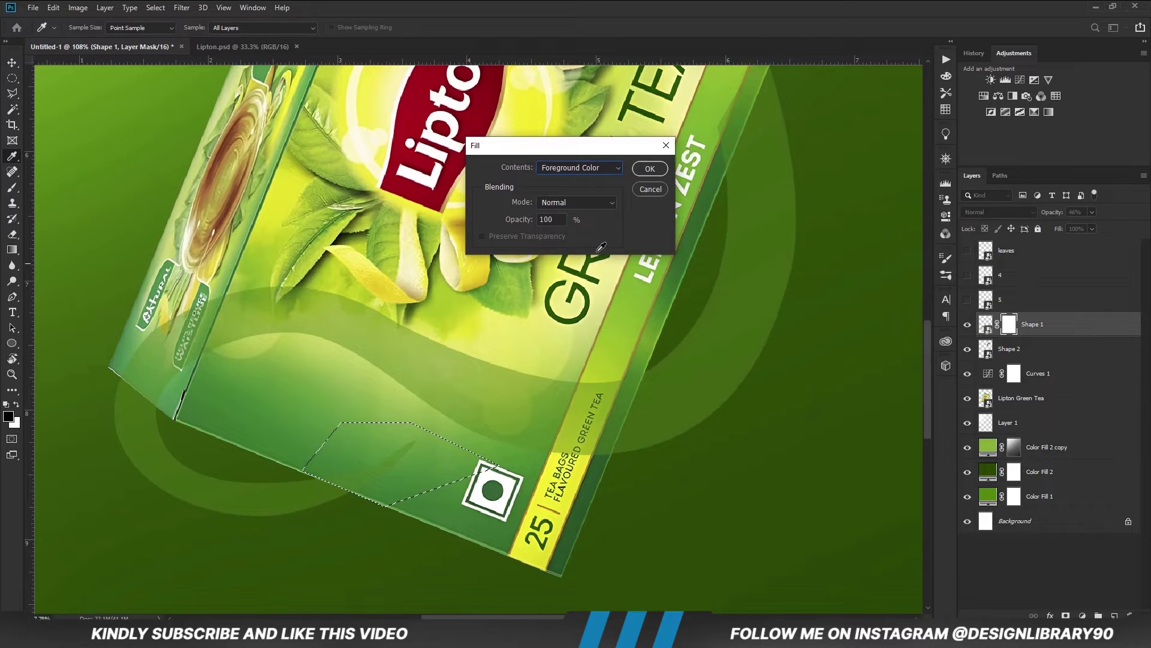
pyautogui.click(650, 168)
pyautogui.hotkey('ctrl', 'd')
# Mask out Shape 1's upper end inside the box's right edge with a polygonal selection filled with the black foreground color, and deselect
pyautogui.moveTo(927, 352); pyautogui.dragTo(926, 339)
pyautogui.click(773, 120)
pyautogui.click(713, 261)
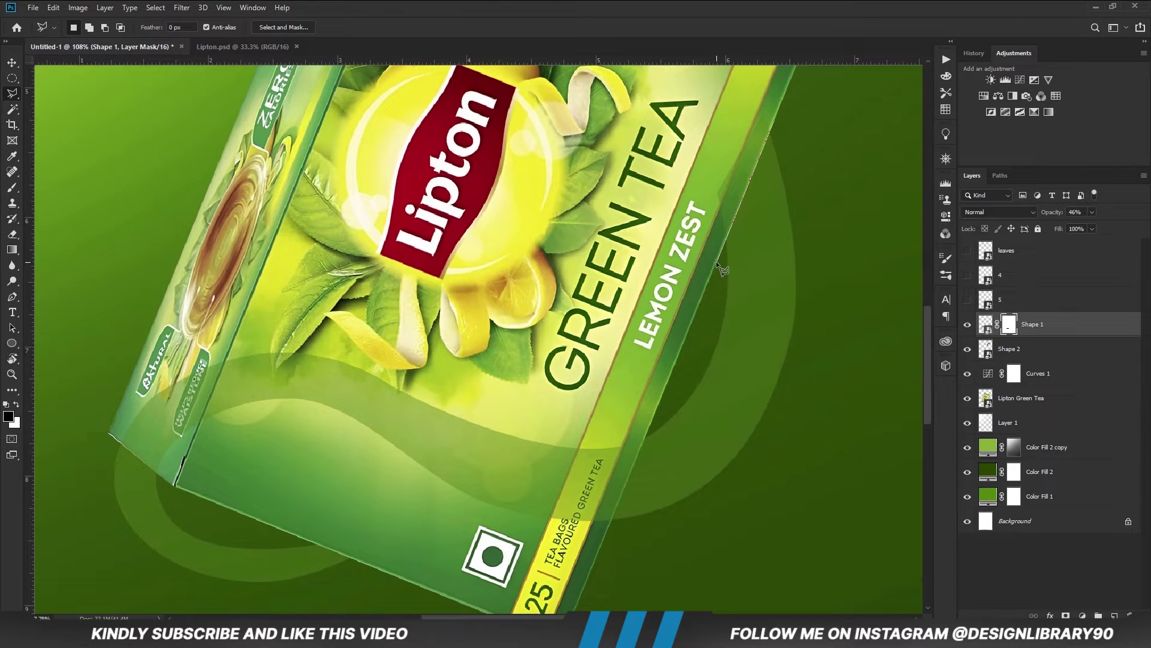
pyautogui.click(679, 144)
pyautogui.click(717, 105)
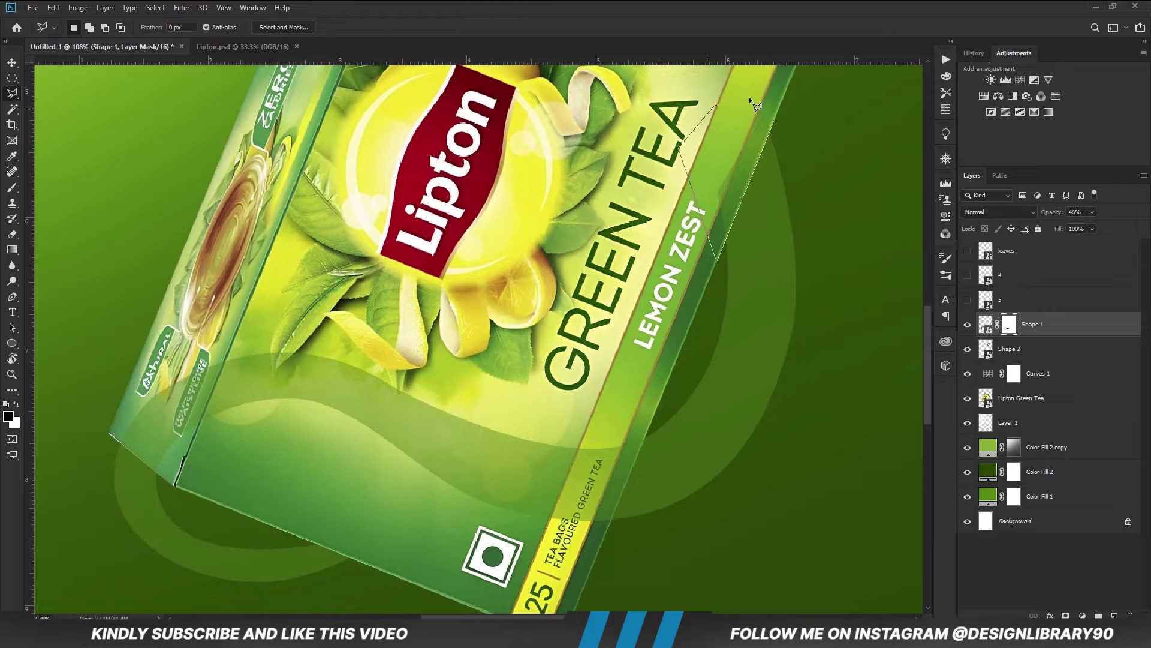
pyautogui.click(775, 120)
pyautogui.rightClick(718, 170)
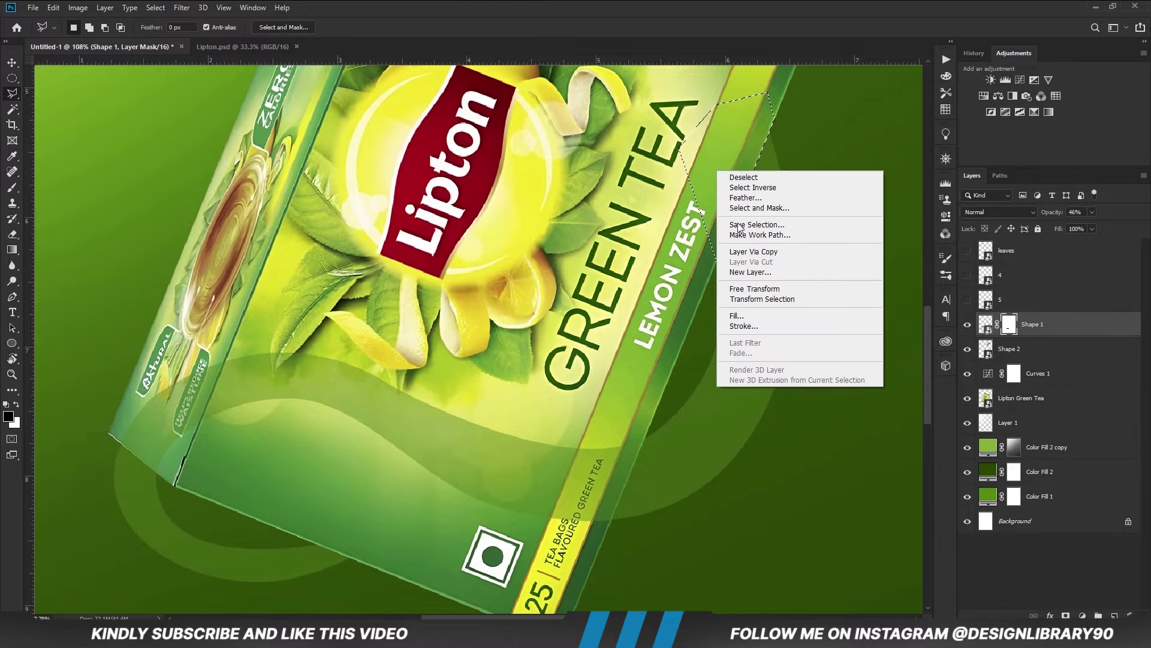
pyautogui.click(737, 317)
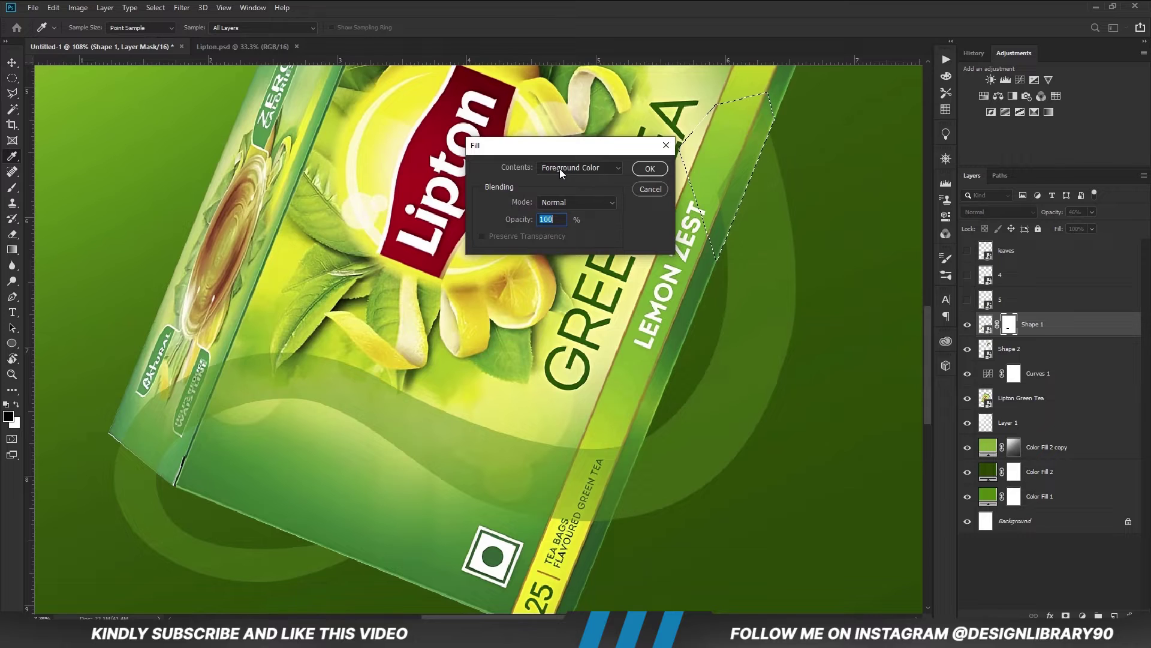
pyautogui.click(650, 170)
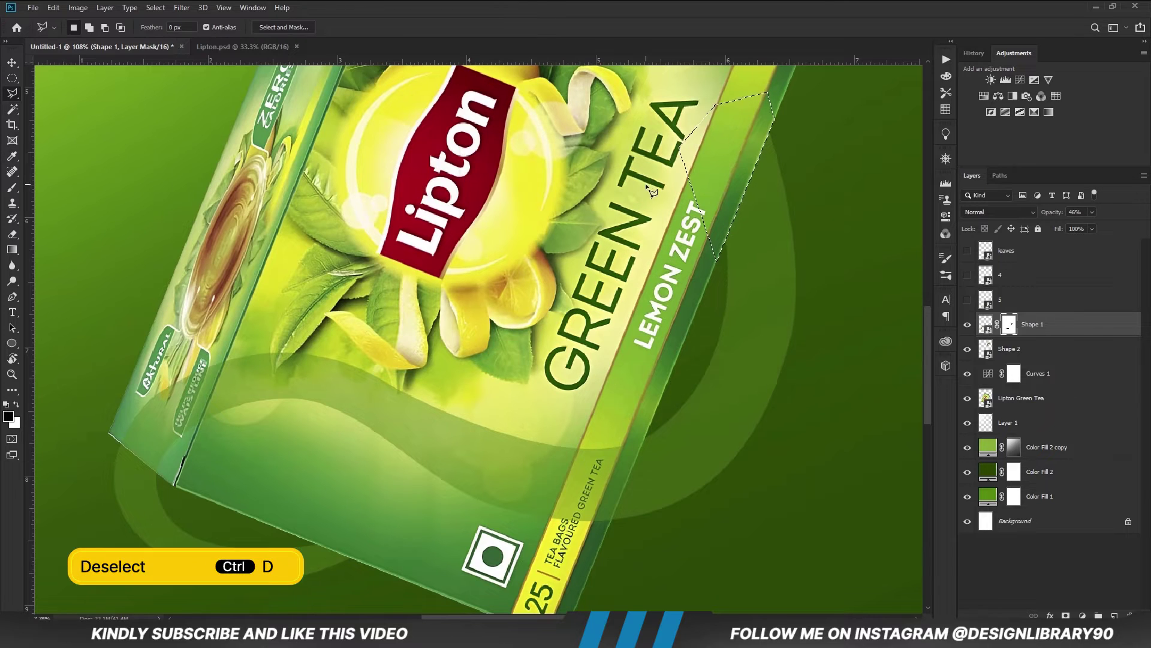
pyautogui.hotkey('ctrl', 'd')
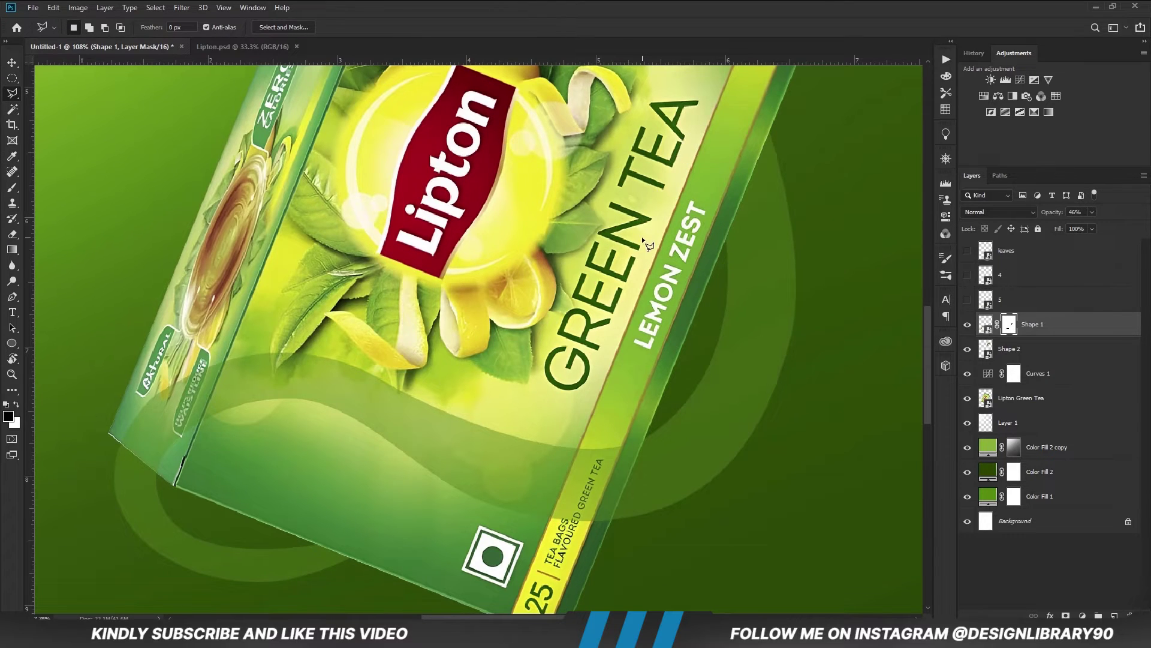
# Set the Shape 1 layer's opacity back to 100%
pyautogui.hotkey('ctrl', '0')
pyautogui.click(1092, 212)
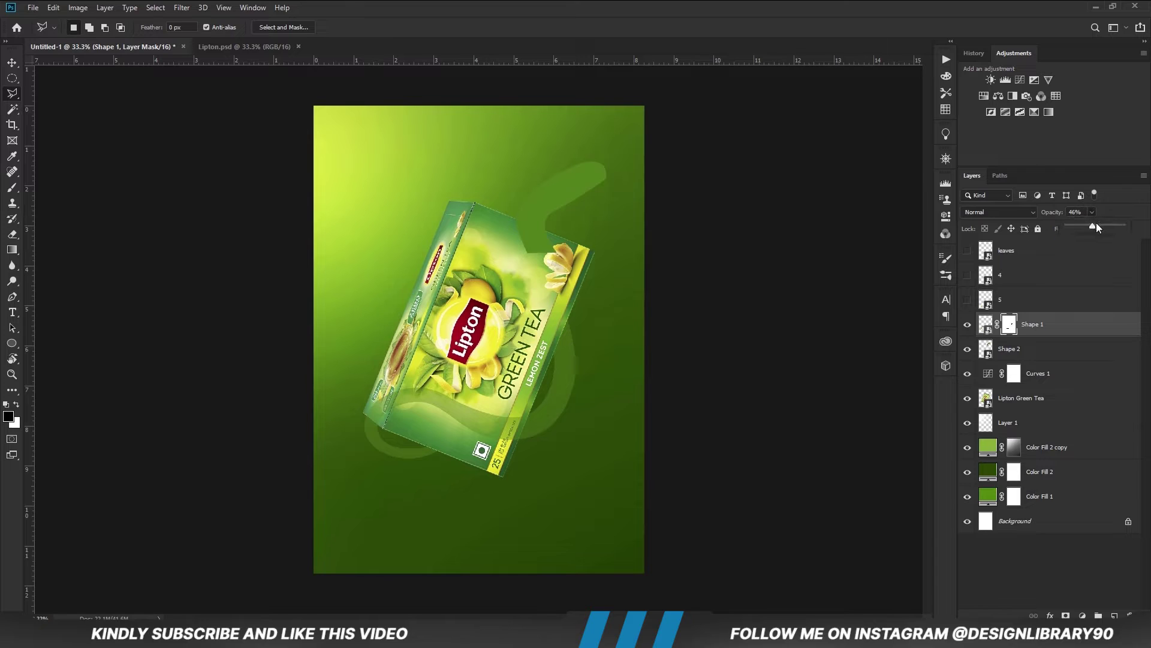
pyautogui.moveTo(1093, 226); pyautogui.dragTo(1123, 225)
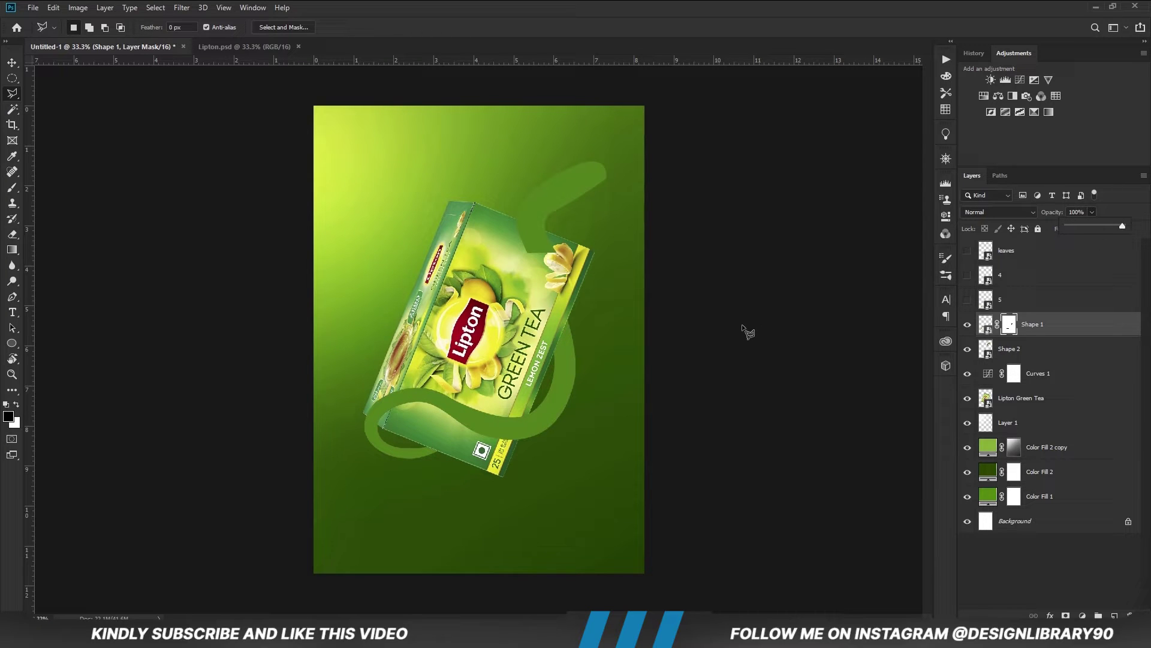
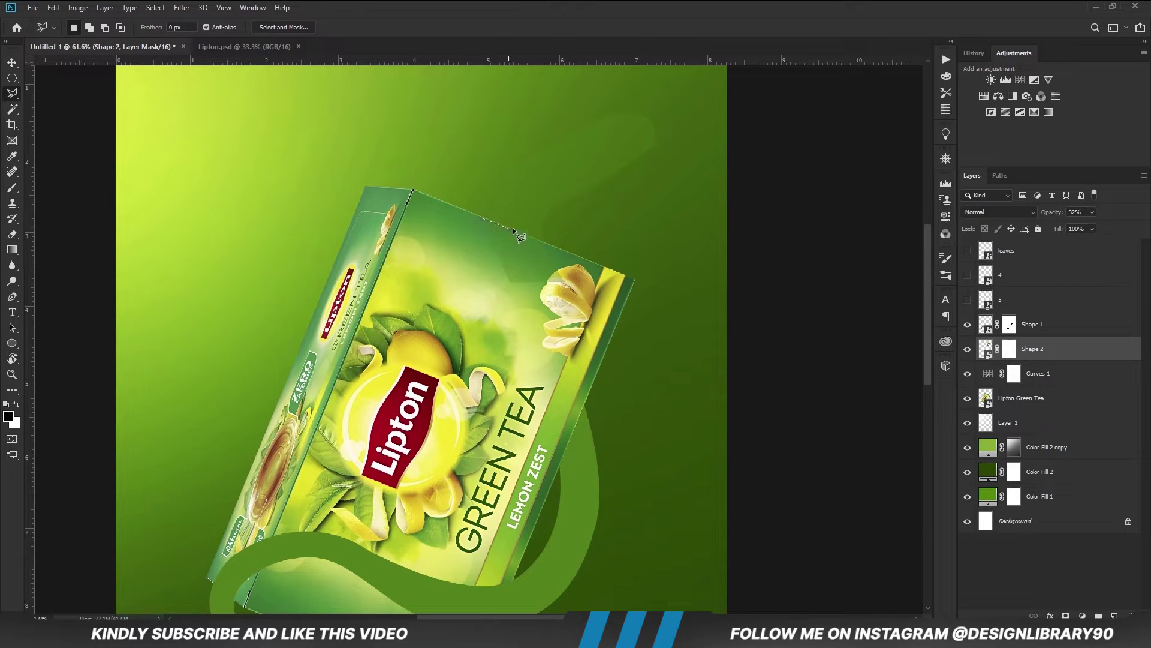
# Mask out the part of Shape 2 overlapping the box's top with a black-filled polygonal selection, and deselect everything
pyautogui.click(527, 237)
pyautogui.click(587, 258)
pyautogui.click(581, 339)
pyautogui.click(493, 347)
pyautogui.click(481, 218)
pyautogui.hotkey('ctrl', 'd')
pyautogui.hotkey('ctrl', '-')
pyautogui.hotkey('ctrl', '-')
pyautogui.hotkey('ctrl', '-')
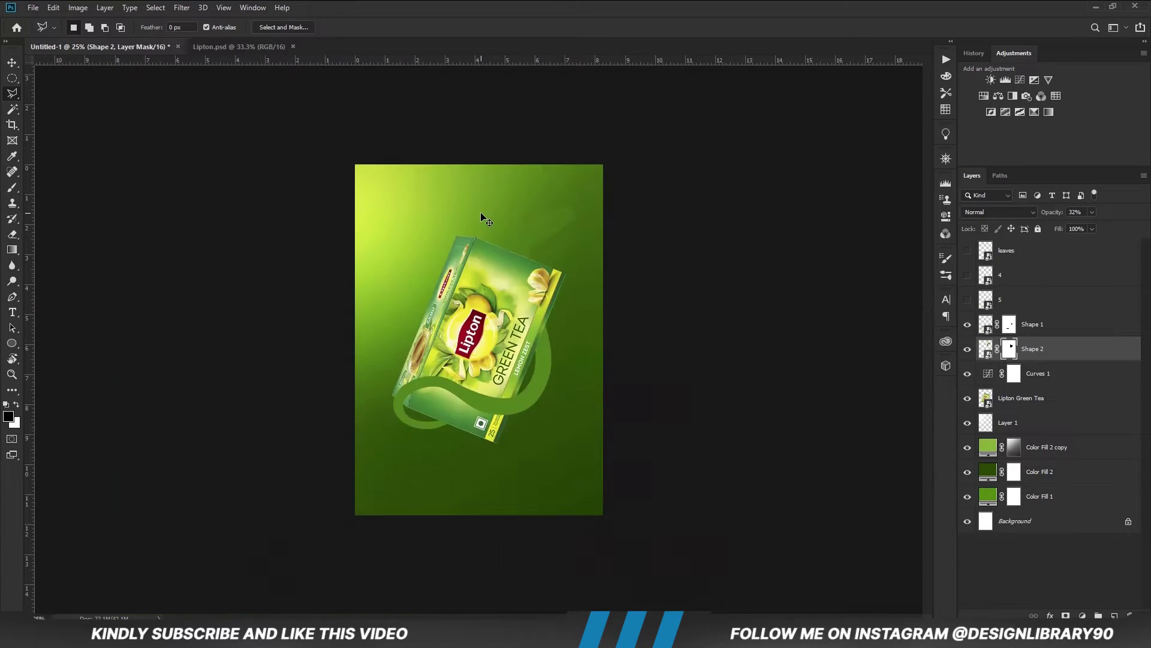
pyautogui.press('v')
pyautogui.click(665, 295)
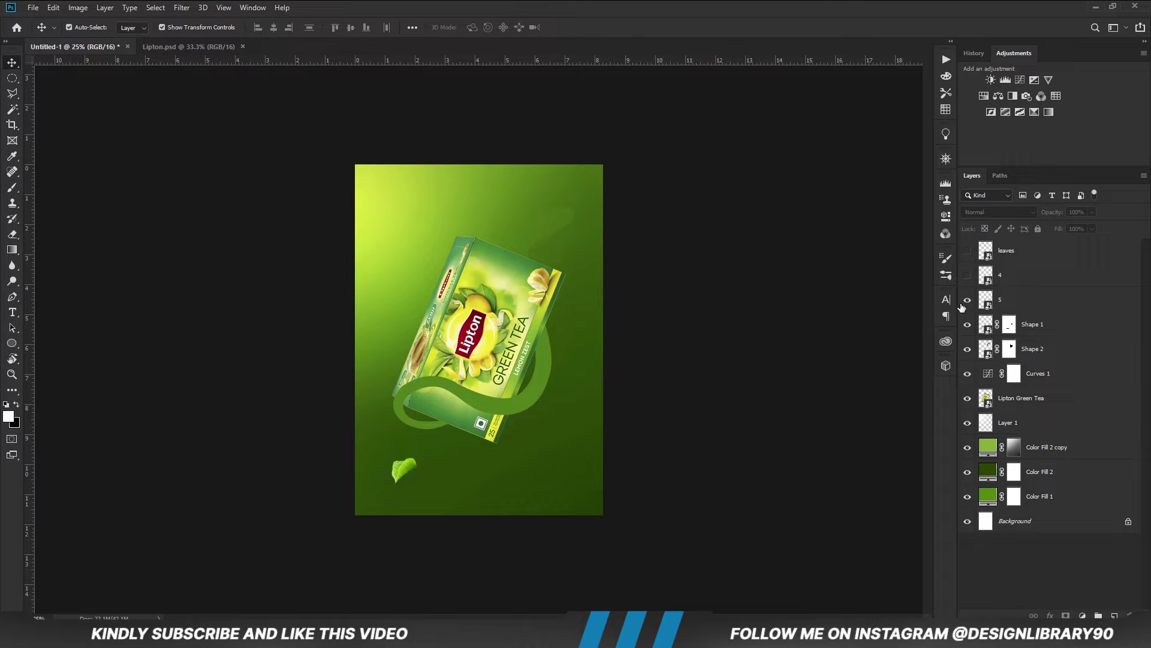
# Place the leaf on layer 5 beside the box's upper-left side, and show layer 4's leaf, rotated and positioned above the box
pyautogui.click(1002, 305)
pyautogui.moveTo(404, 470); pyautogui.dragTo(403, 292)
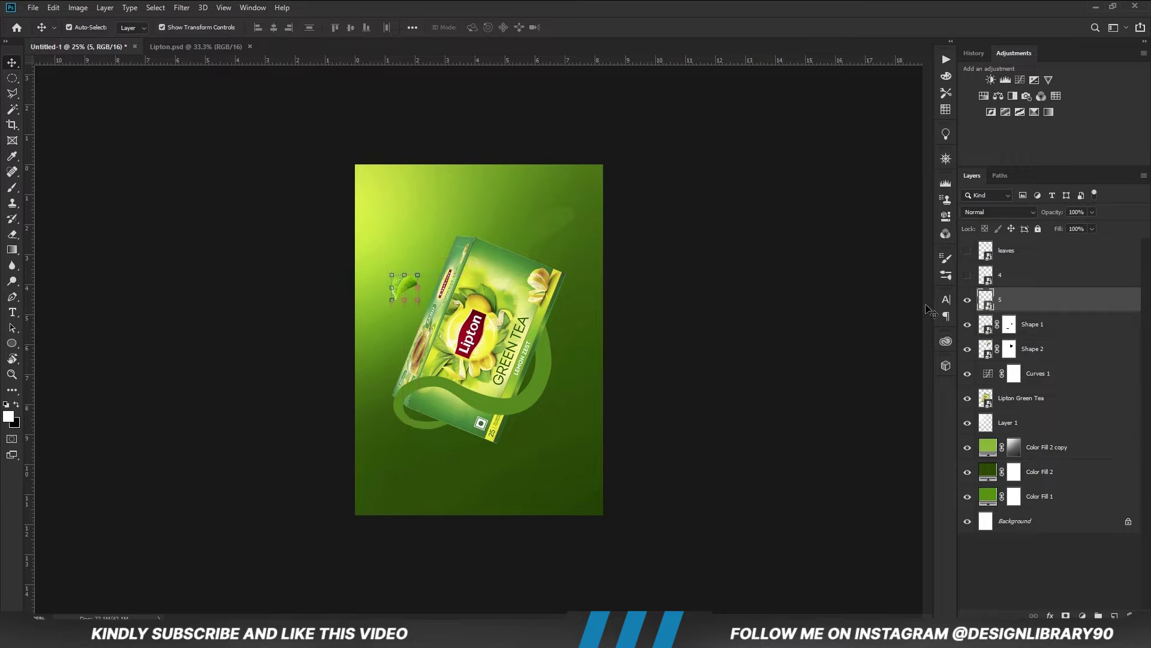
pyautogui.click(1001, 280)
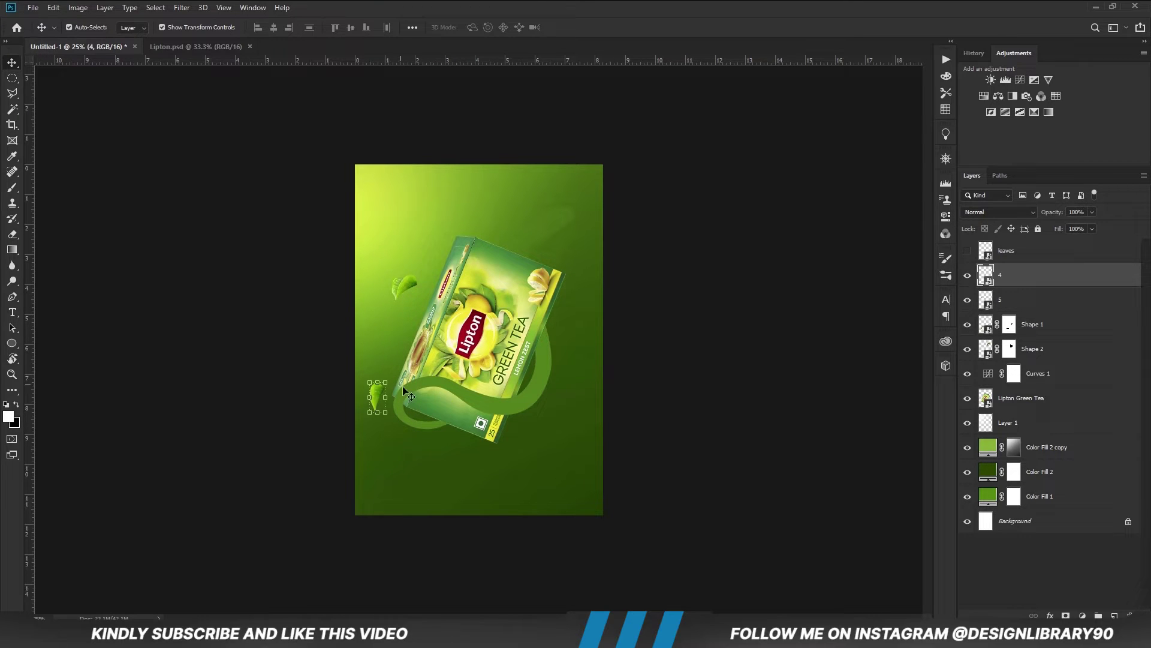
pyautogui.hotkey('ctrl', 't')
pyautogui.moveTo(399, 420); pyautogui.dragTo(458, 207)
pyautogui.click(631, 178)
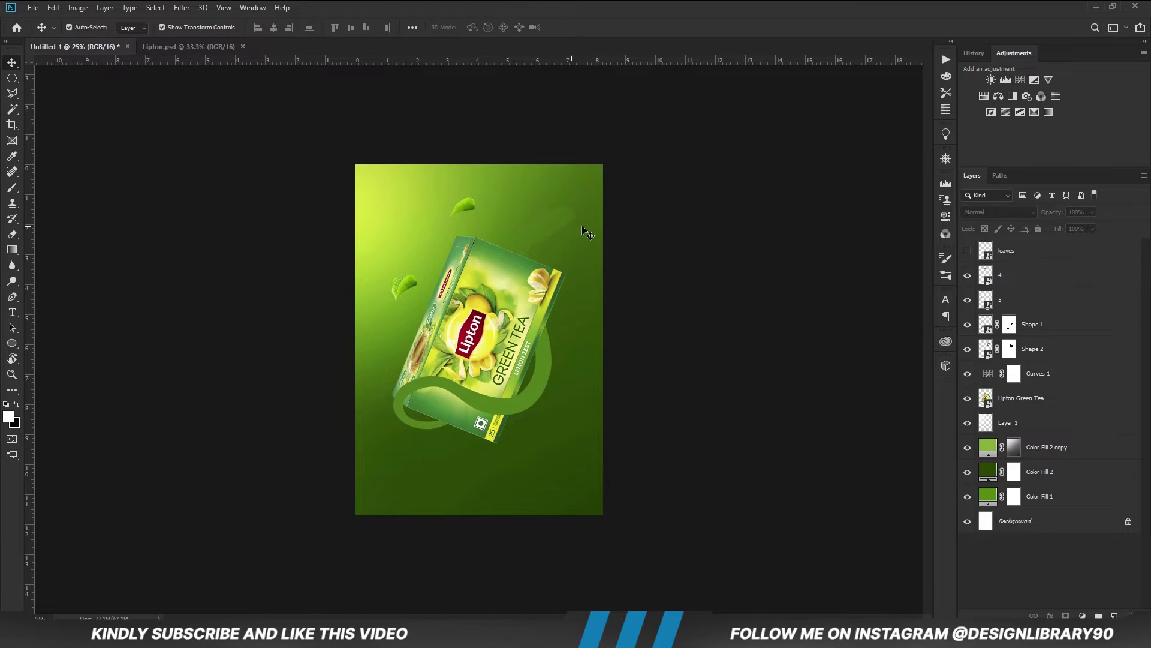
# Set the Shape 2 layer's opacity back to 100% and deselect it
pyautogui.moveTo(525, 240); pyautogui.dragTo(510, 240)
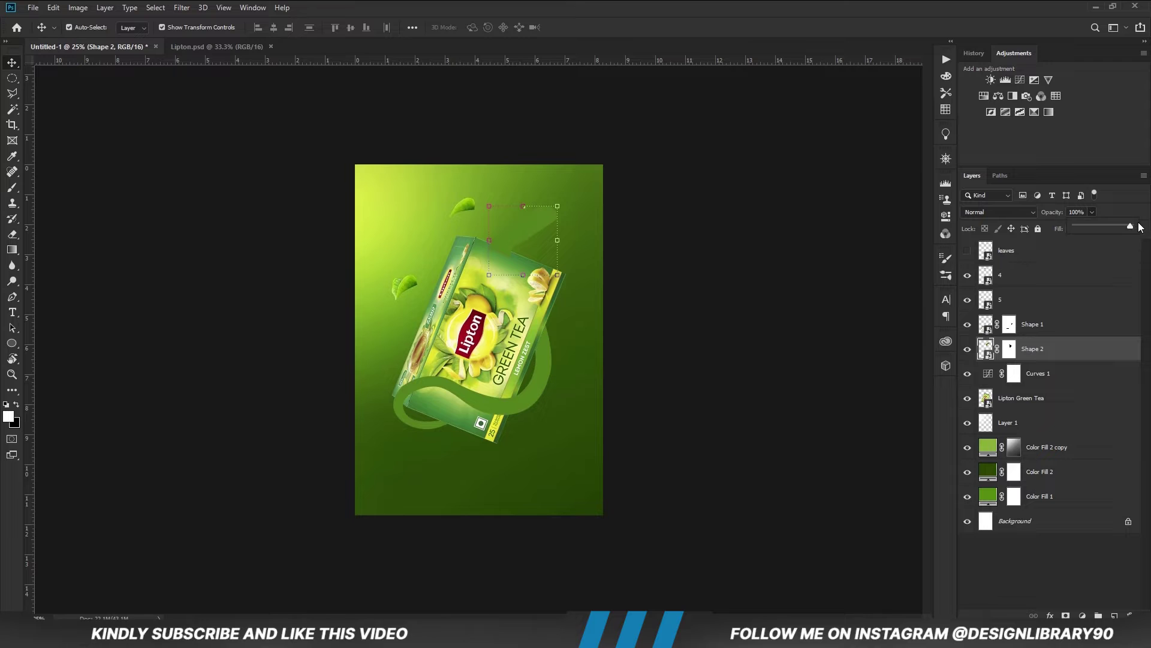
pyautogui.click(669, 288)
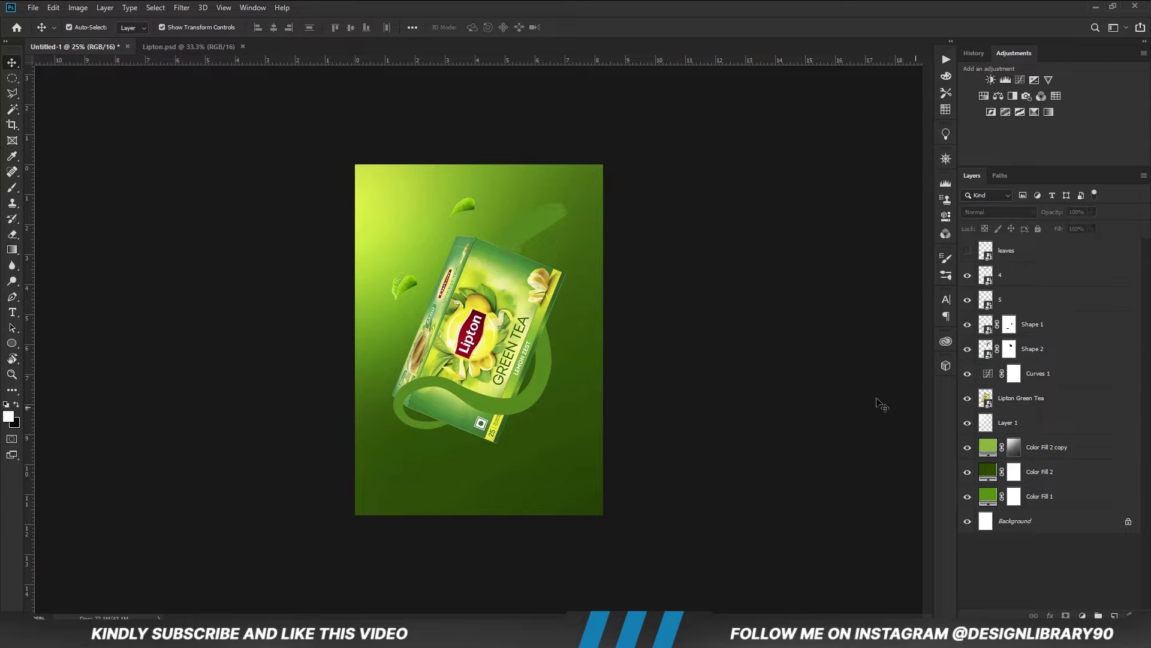
# Target the Color Fill 2 layer mask and set up a soft, flattened 1500 px brush in black at 46% opacity
pyautogui.click(1037, 471)
pyautogui.click(1016, 471)
pyautogui.click(12, 187)
pyautogui.rightClick(12, 187)
pyautogui.click(73, 189)
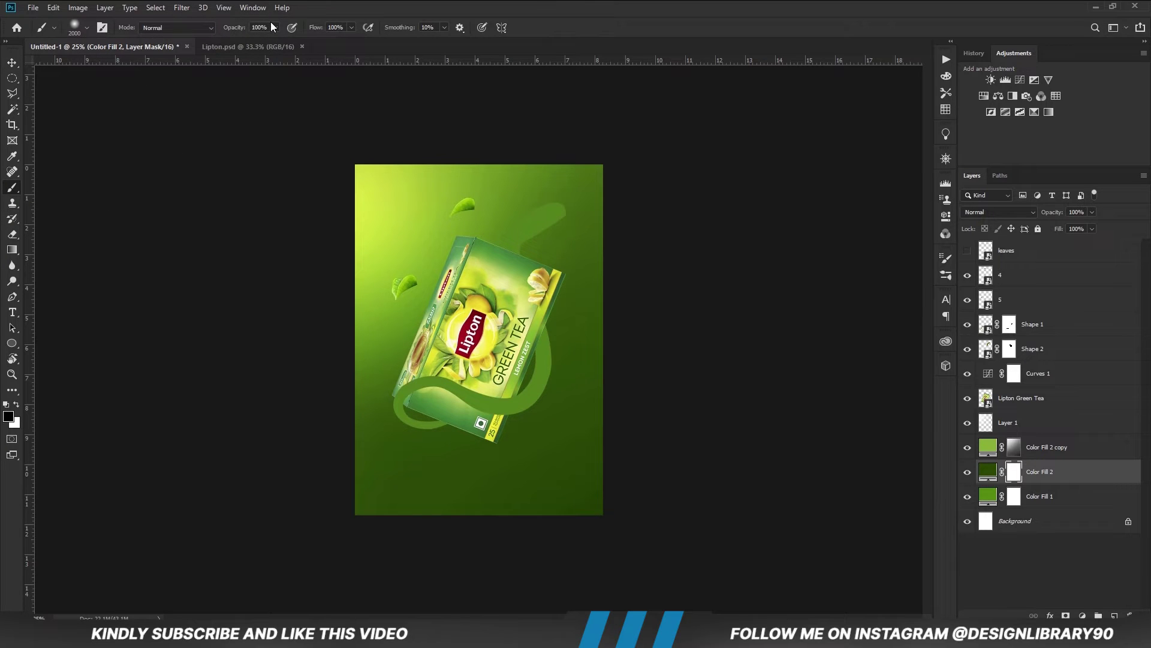
pyautogui.click(391, 5)
pyautogui.rightClick(459, 398)
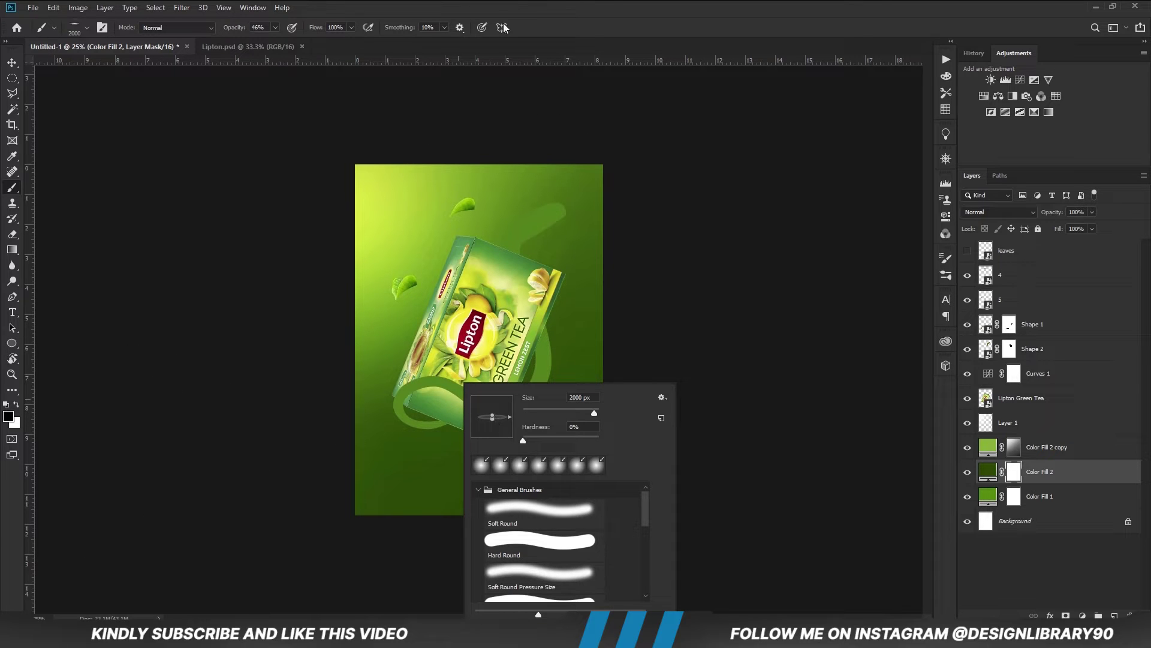
pyautogui.click(515, 4)
pyautogui.press('[')
pyautogui.press('[')
pyautogui.press('[')
pyautogui.press('[')
pyautogui.press('[')
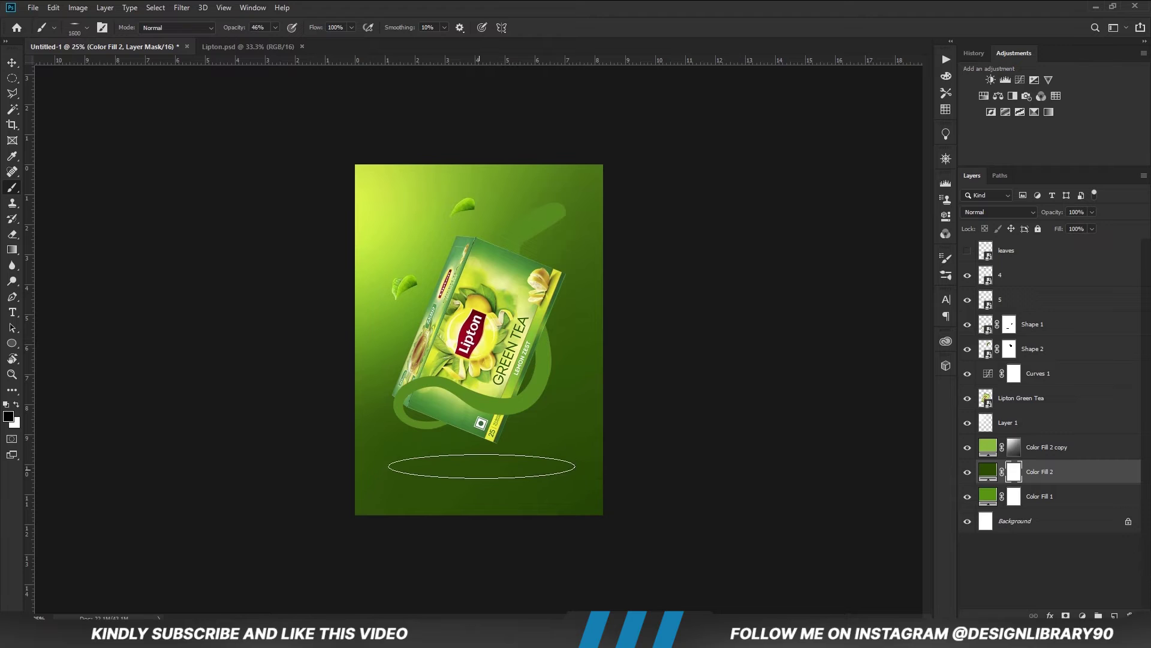
# Flatten the brush tip further, reduce it to 1000 px, and dab a thin horizontal glow beneath the box on the Color Fill 2 mask
pyautogui.rightClick(491, 458)
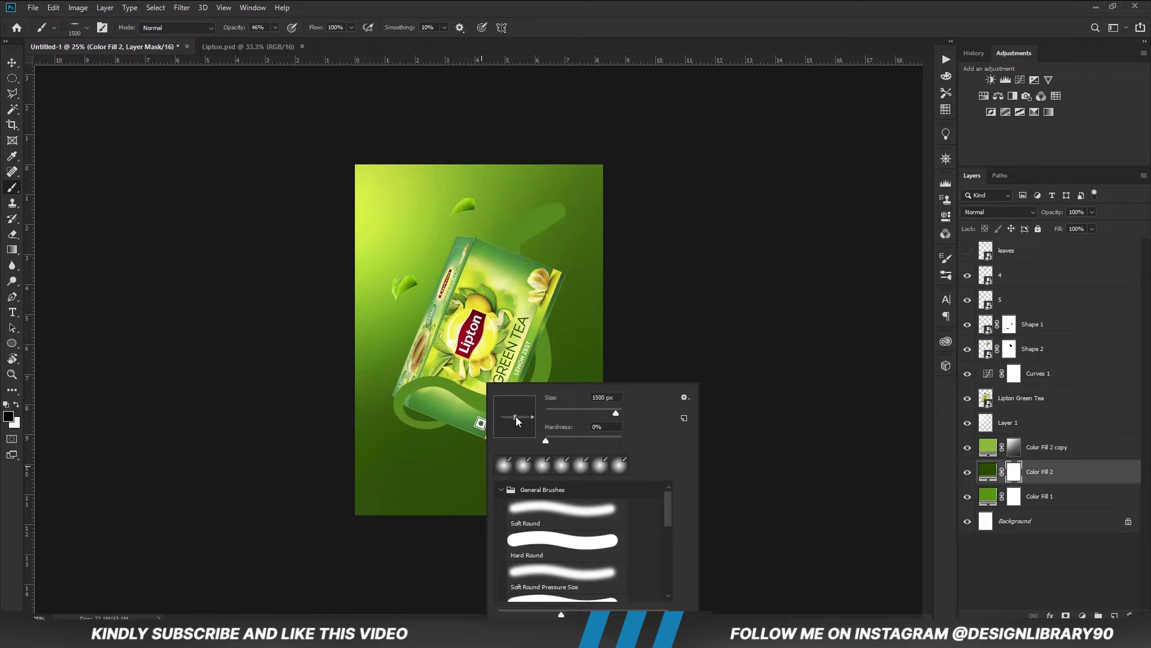
pyautogui.click(505, 6)
pyautogui.press('[')
pyautogui.press('[')
pyautogui.press('[')
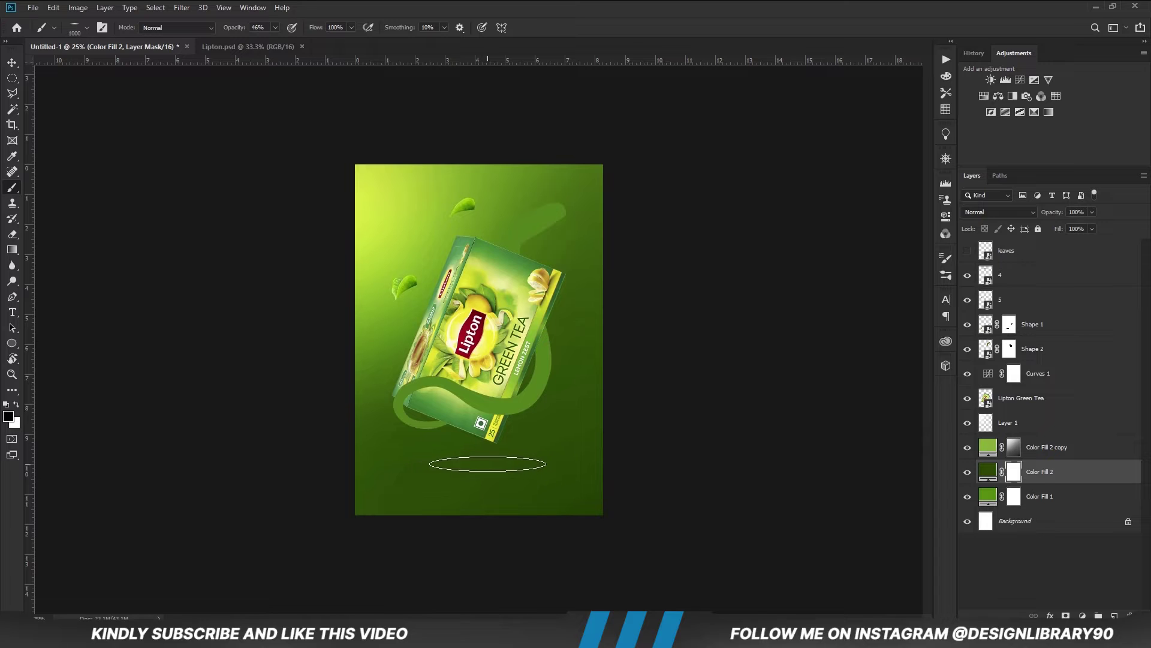
pyautogui.press('[')
pyautogui.press('[')
pyautogui.click(503, 456)
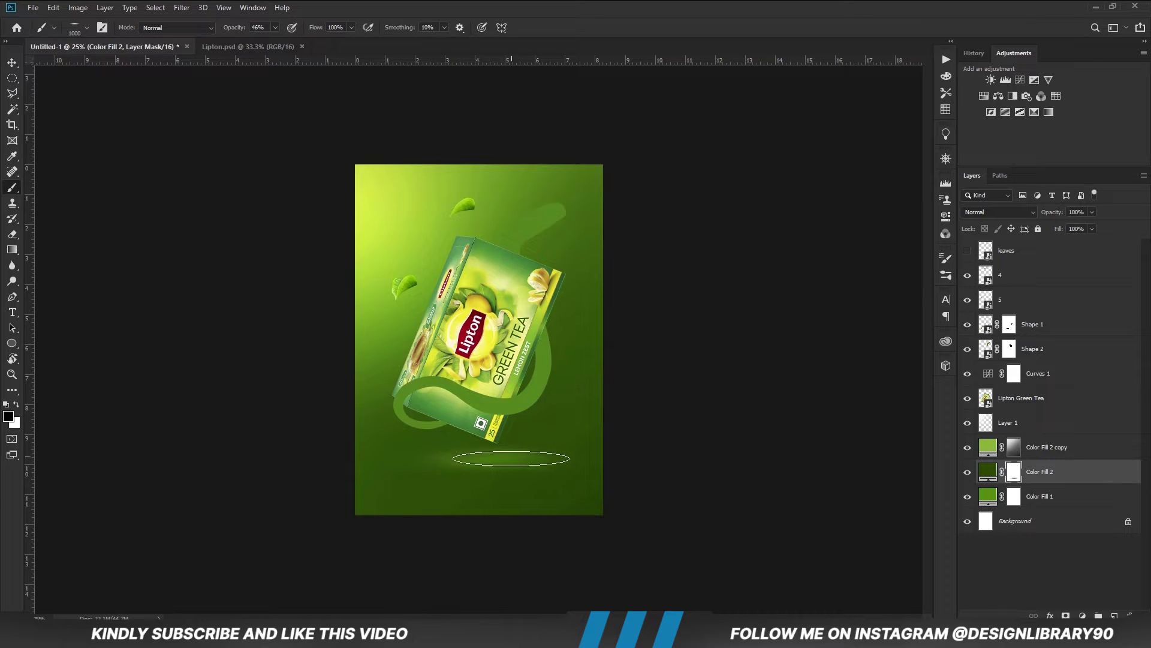
pyautogui.click(453, 455)
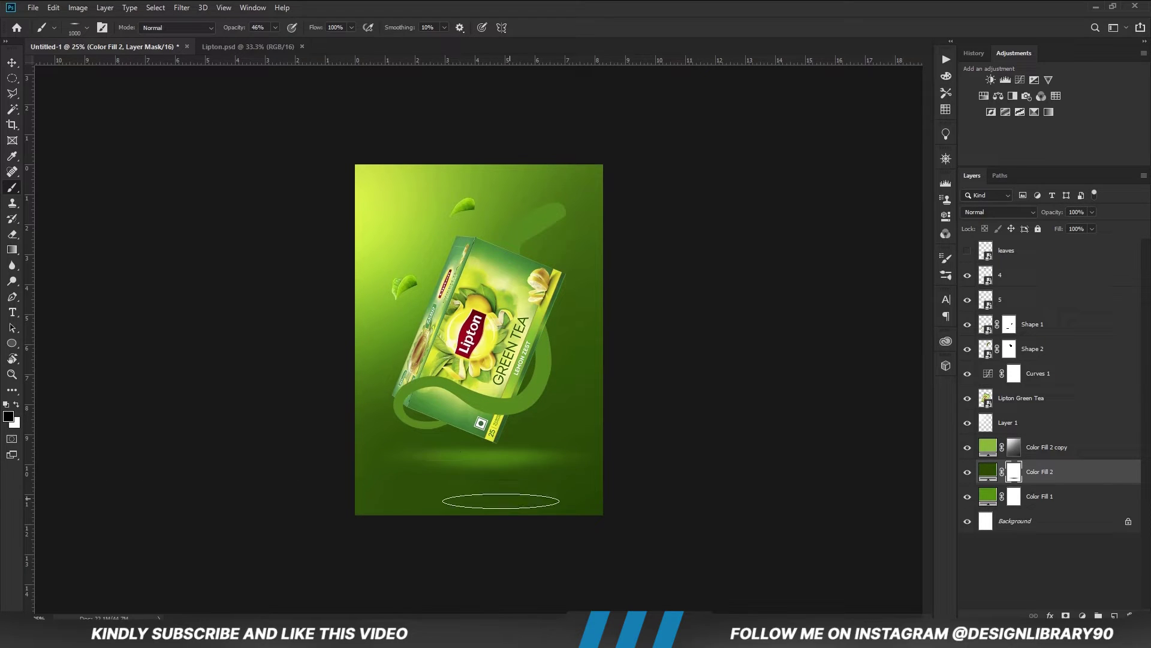
pyautogui.click(523, 462)
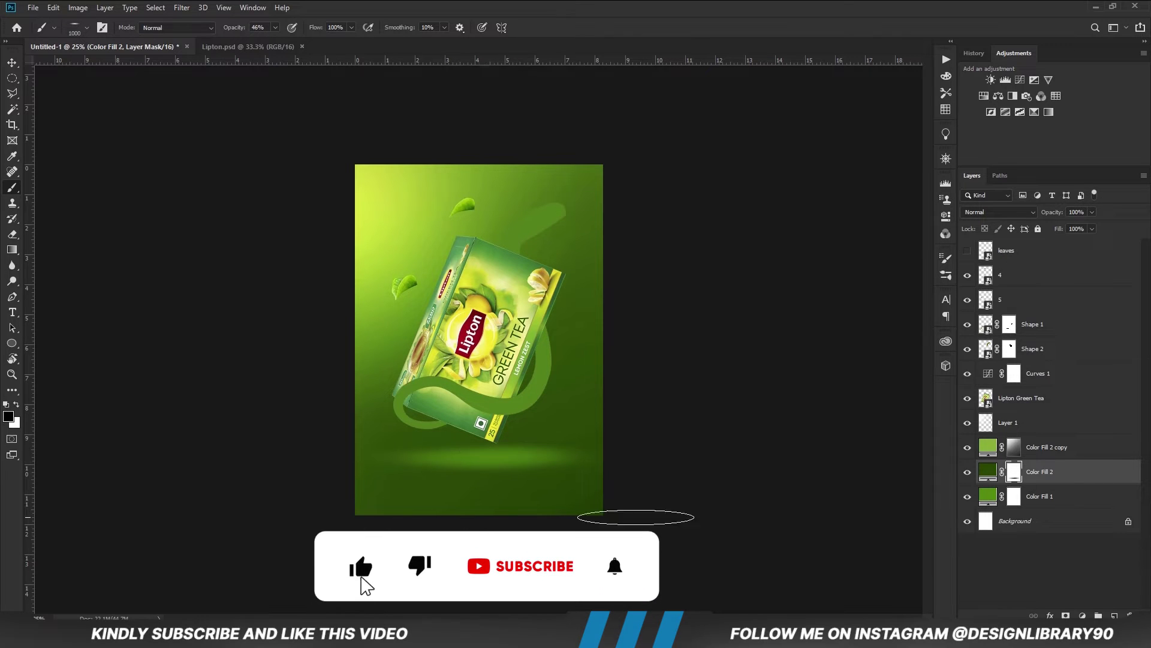
# Soften the glow beneath the box on the mask with the brush at 11% opacity, alternating white and black, and deselect the layer
pyautogui.moveTo(275, 28); pyautogui.dragTo(254, 47)
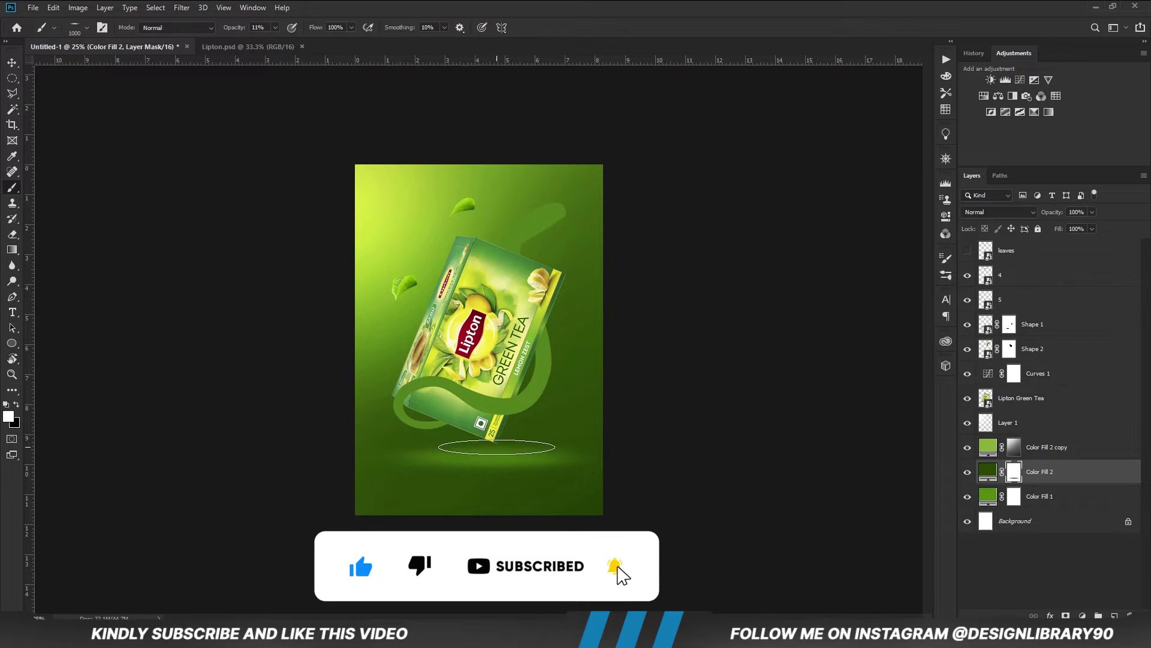
pyautogui.press('x')
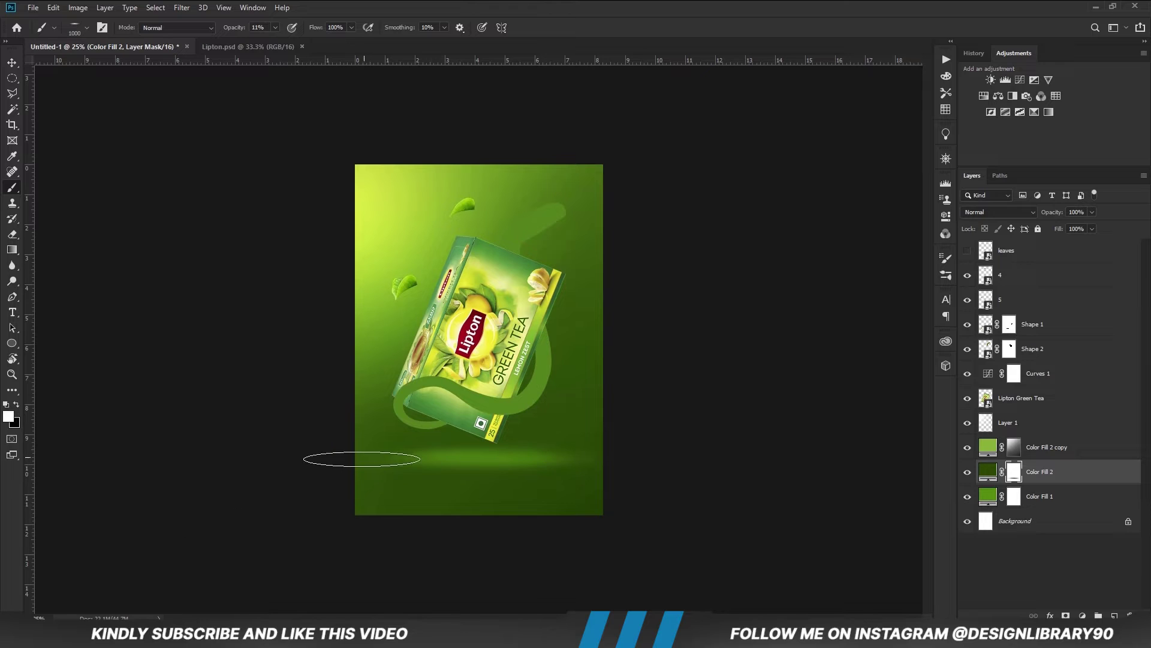
pyautogui.press('x')
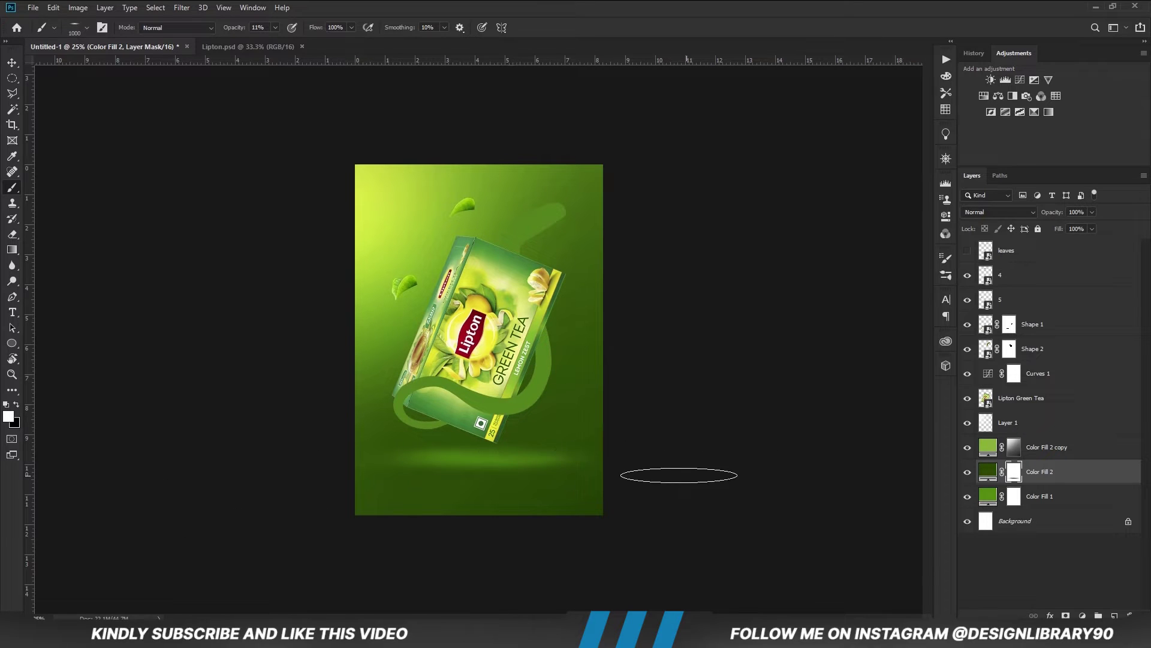
pyautogui.press('x')
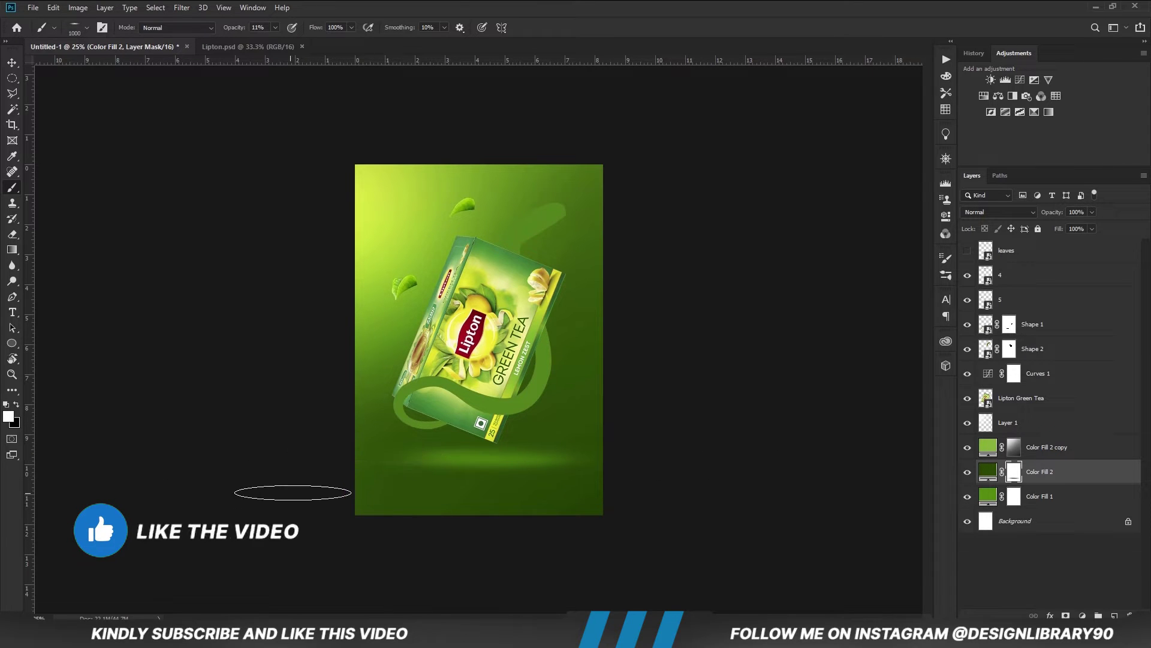
pyautogui.press('v')
pyautogui.press('x')
pyautogui.click(701, 459)
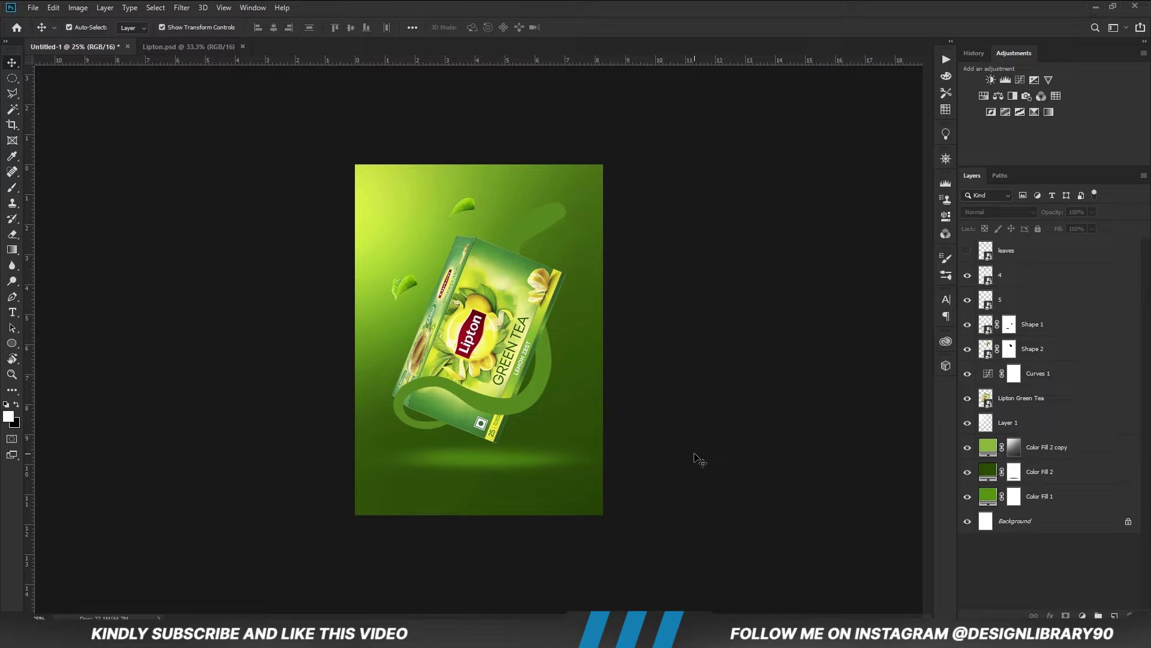
# Draw a black circle about 94 px wide on the rounded upper end of Shape 2
pyautogui.scroll(5, 550, 199)
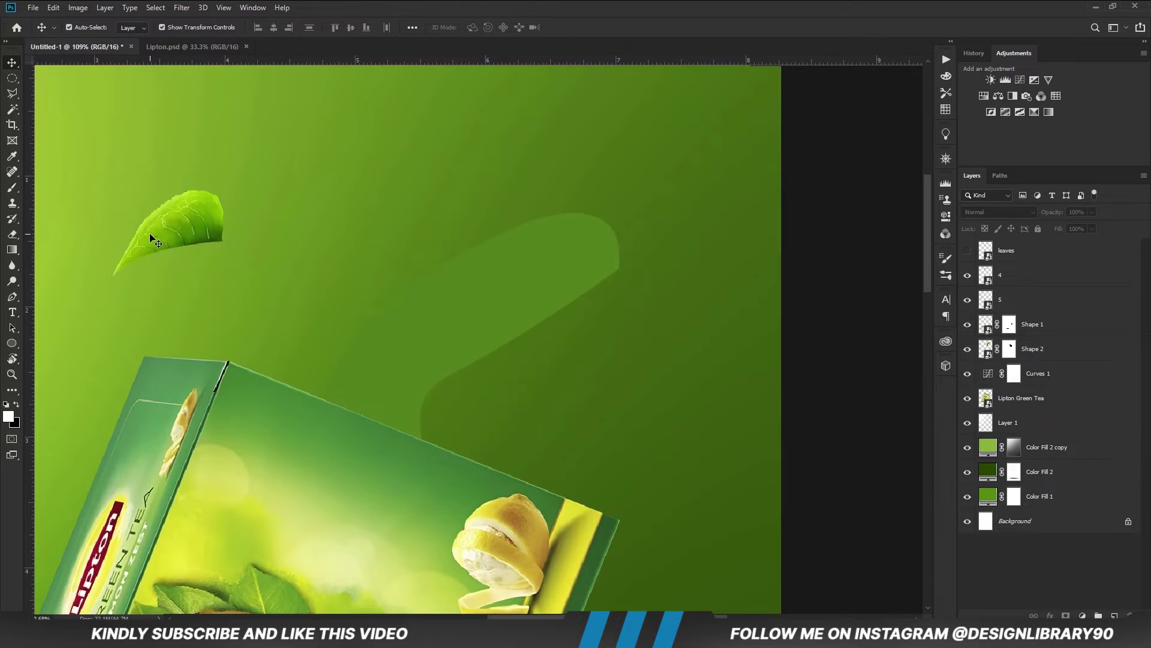
pyautogui.click(7, 349)
pyautogui.scroll(3, 478, 200)
pyautogui.moveTo(518, 241); pyautogui.dragTo(603, 331)
pyautogui.hotkey('ctrl', 't')
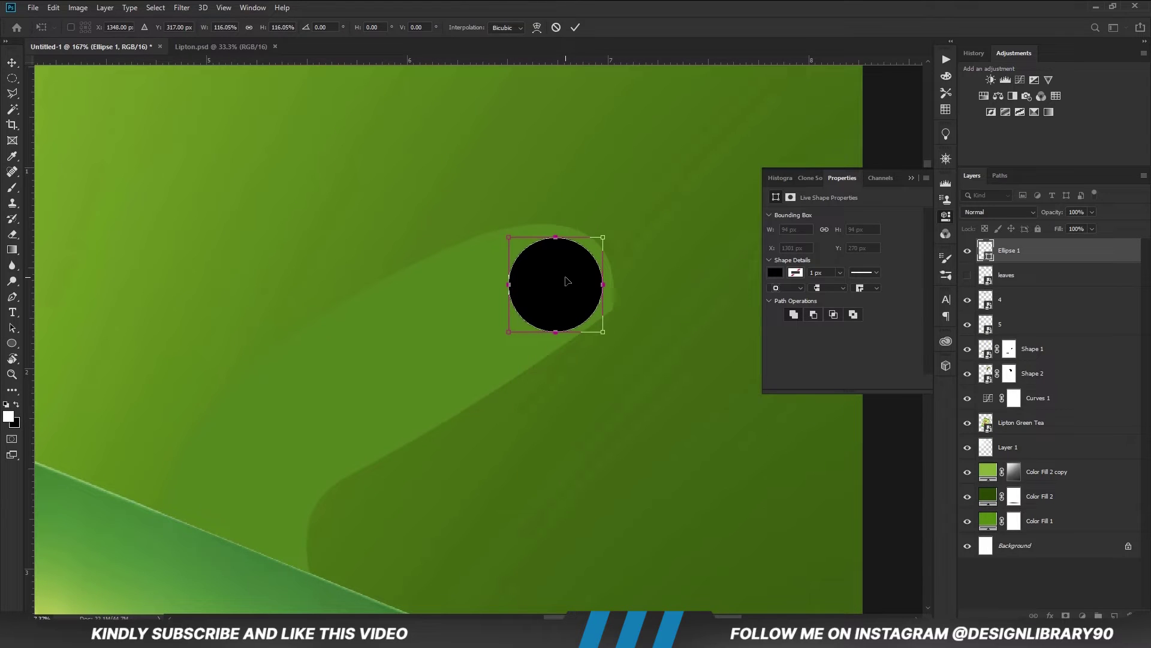
pyautogui.press('Return')
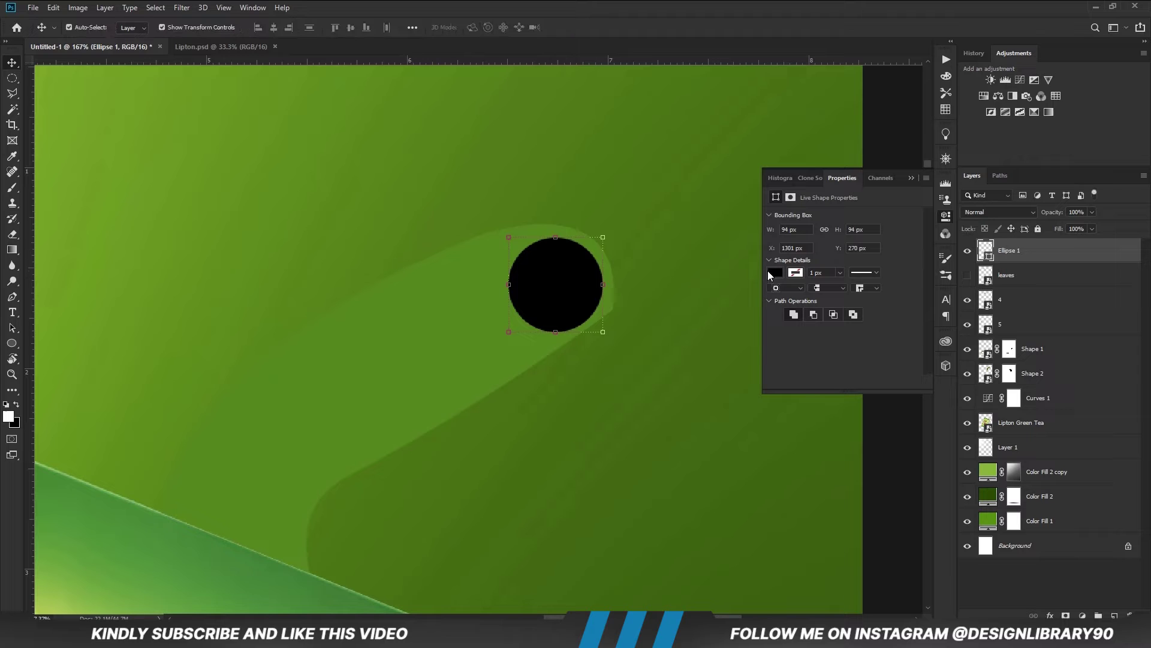
# Fill the circle with the dark green 182903, copied from the color list in Notepad
pyautogui.click(775, 272)
pyautogui.click(893, 302)
pyautogui.hotkey('alt', 'Tab')
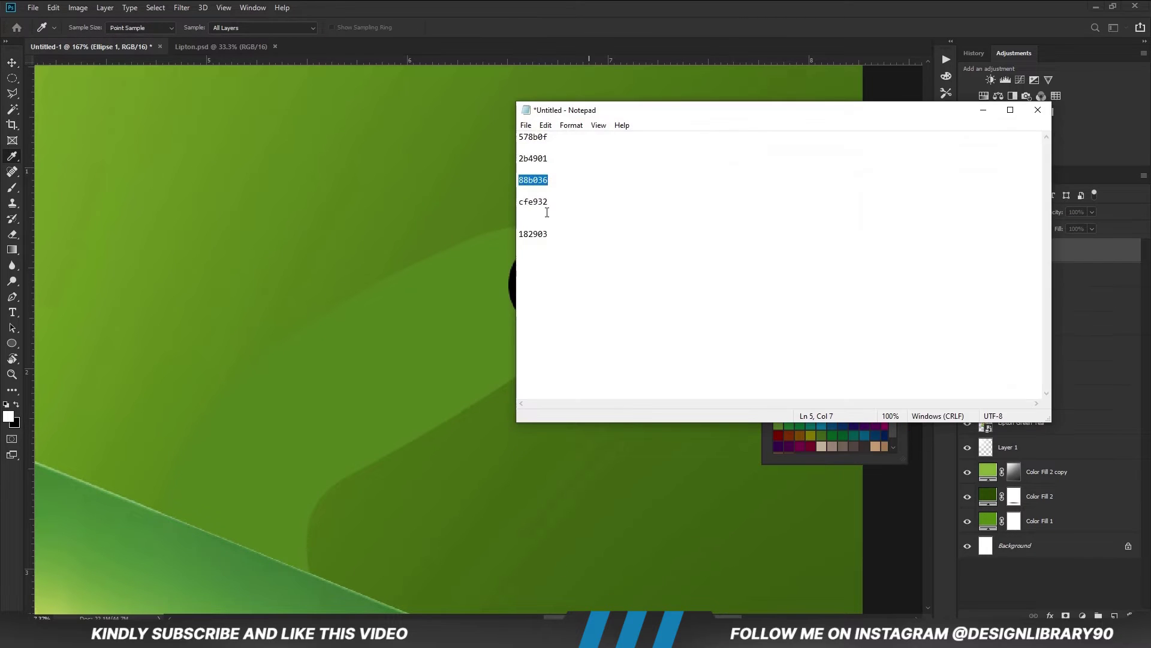
pyautogui.rightClick(541, 232)
pyautogui.click(561, 273)
pyautogui.hotkey('alt', 'Tab')
pyautogui.rightClick(908, 371)
pyautogui.click(930, 423)
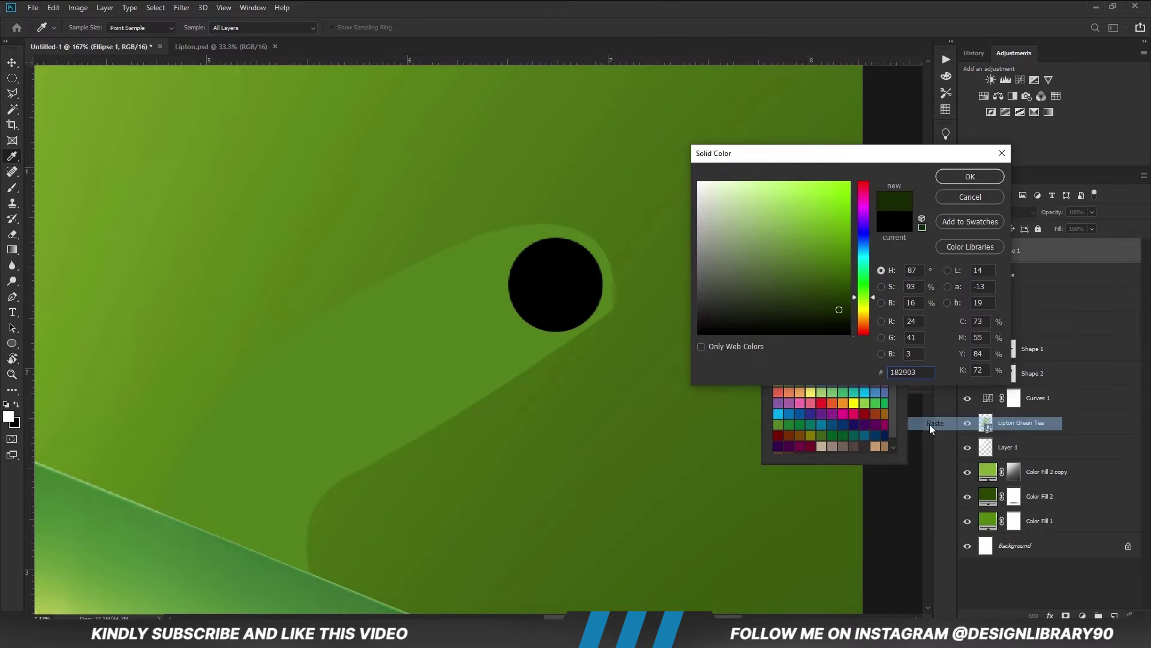
pyautogui.click(956, 178)
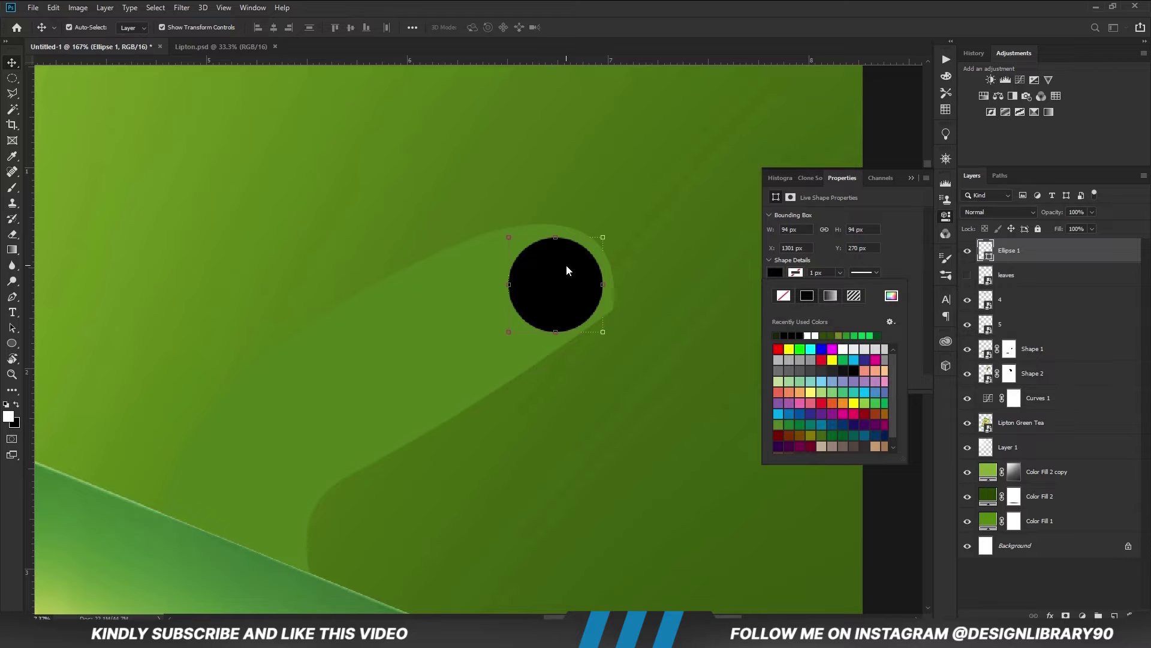
# Enlarge the circle to 100 px and duplicate it, scaling the copy down to 81 px inside the original
pyautogui.moveTo(549, 293); pyautogui.dragTo(501, 277)
pyautogui.hotkey('ctrl', 't')
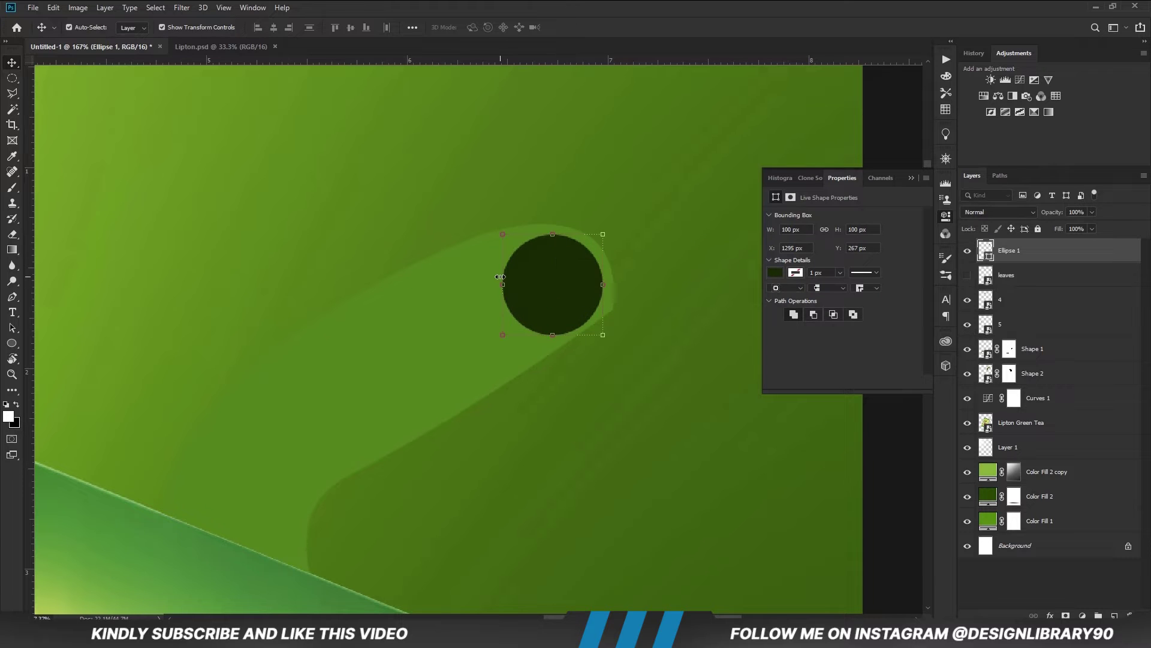
pyautogui.hotkey('ctrl', 'j')
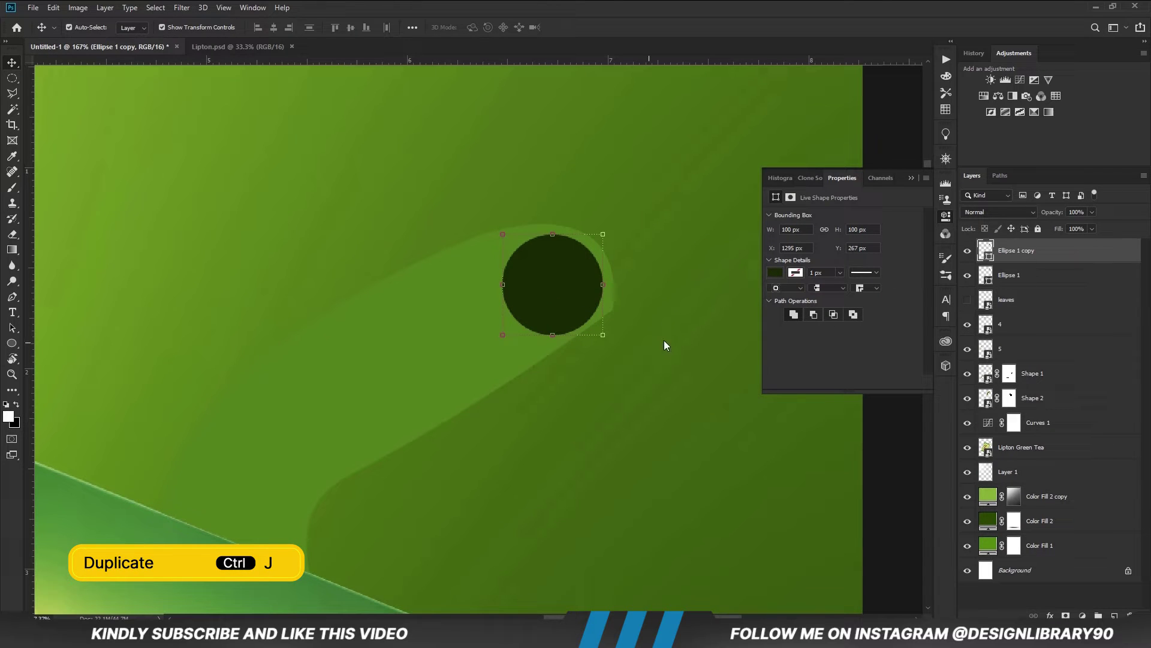
pyautogui.hotkey('ctrl', 't')
pyautogui.moveTo(503, 335); pyautogui.dragTo(510, 328)
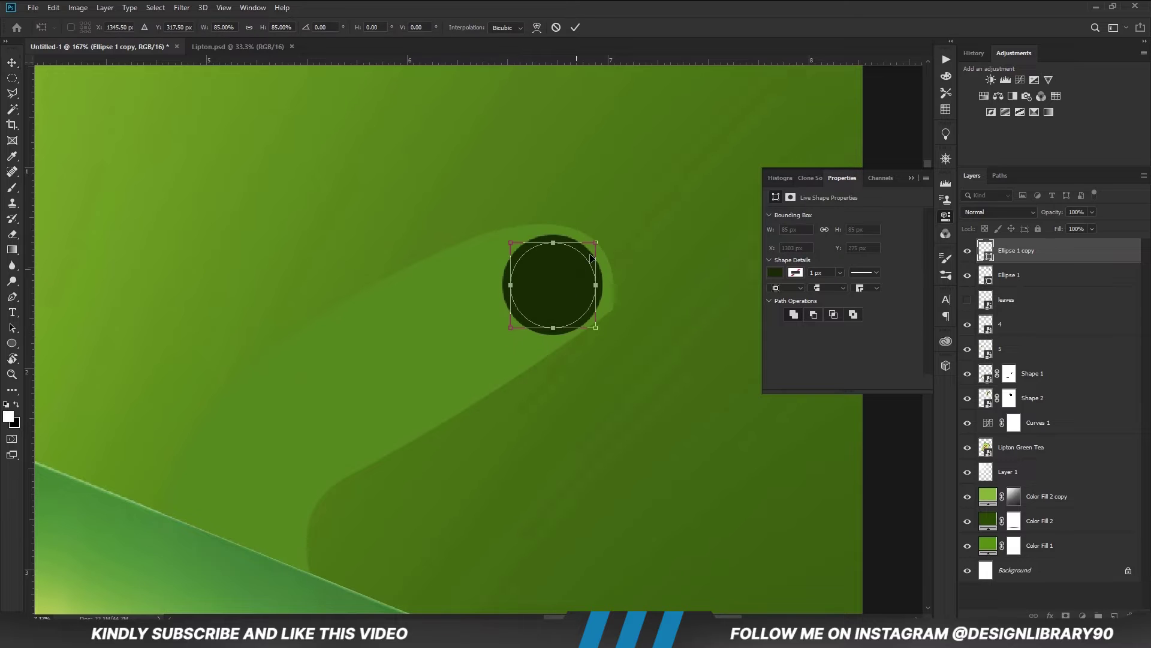
pyautogui.moveTo(598, 243); pyautogui.dragTo(597, 245)
pyautogui.press('Return')
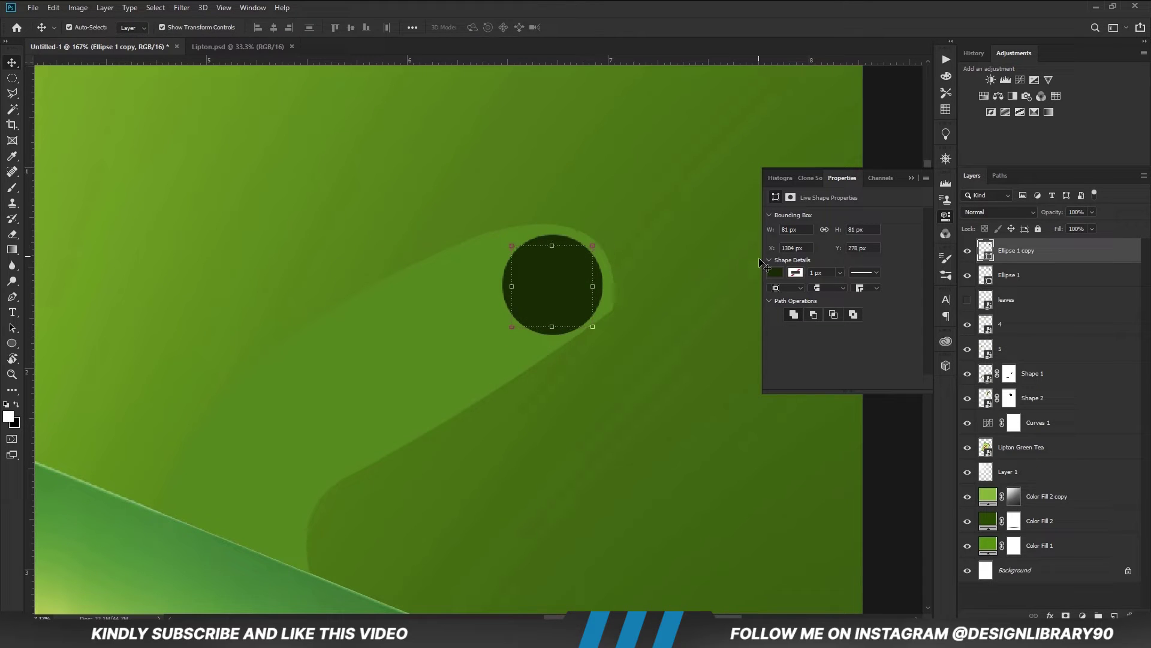
# Recolor the smaller inner circle in a dark green slightly lighter than the outer circle
pyautogui.click(775, 273)
pyautogui.click(892, 297)
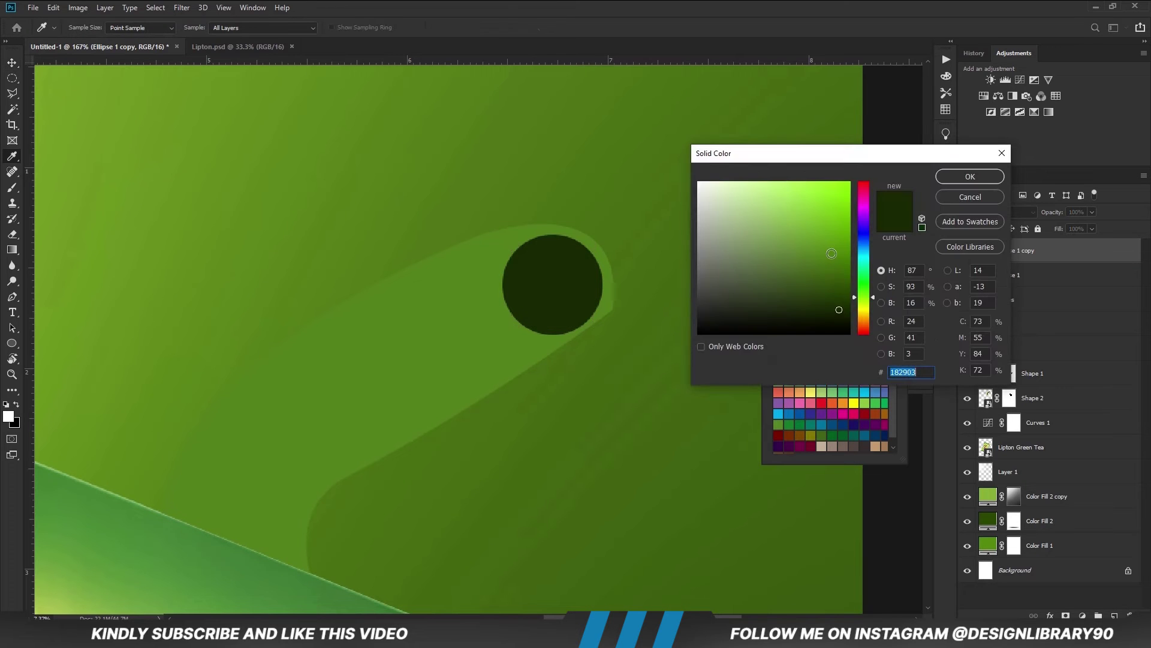
pyautogui.click(846, 289)
pyautogui.click(943, 180)
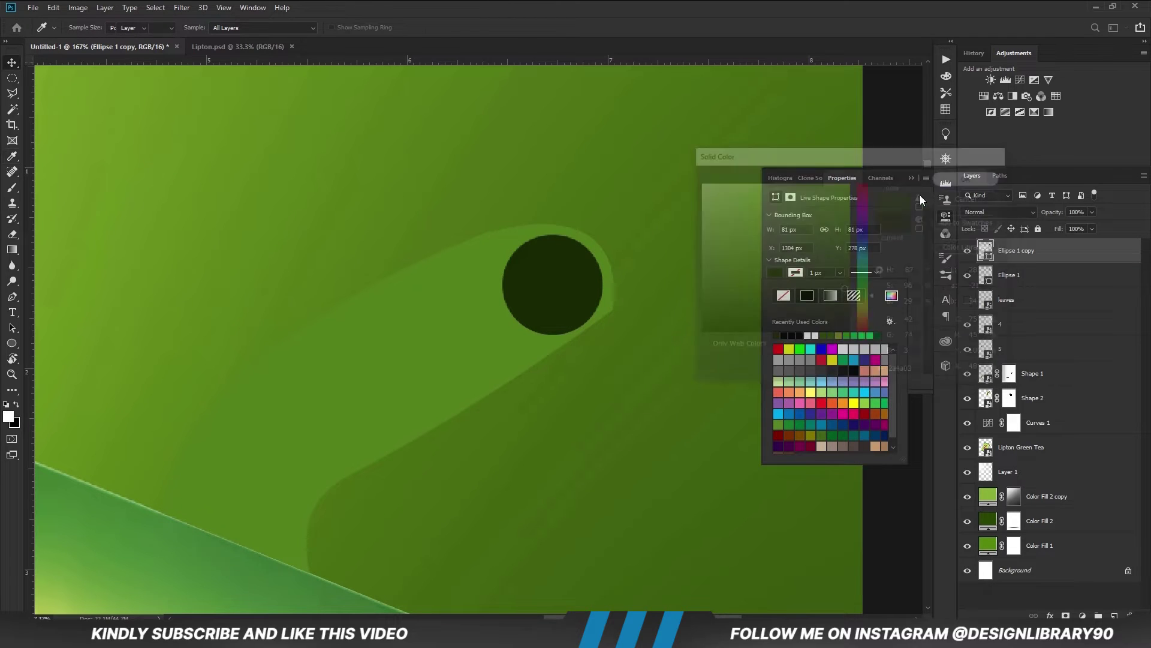
pyautogui.press('Return')
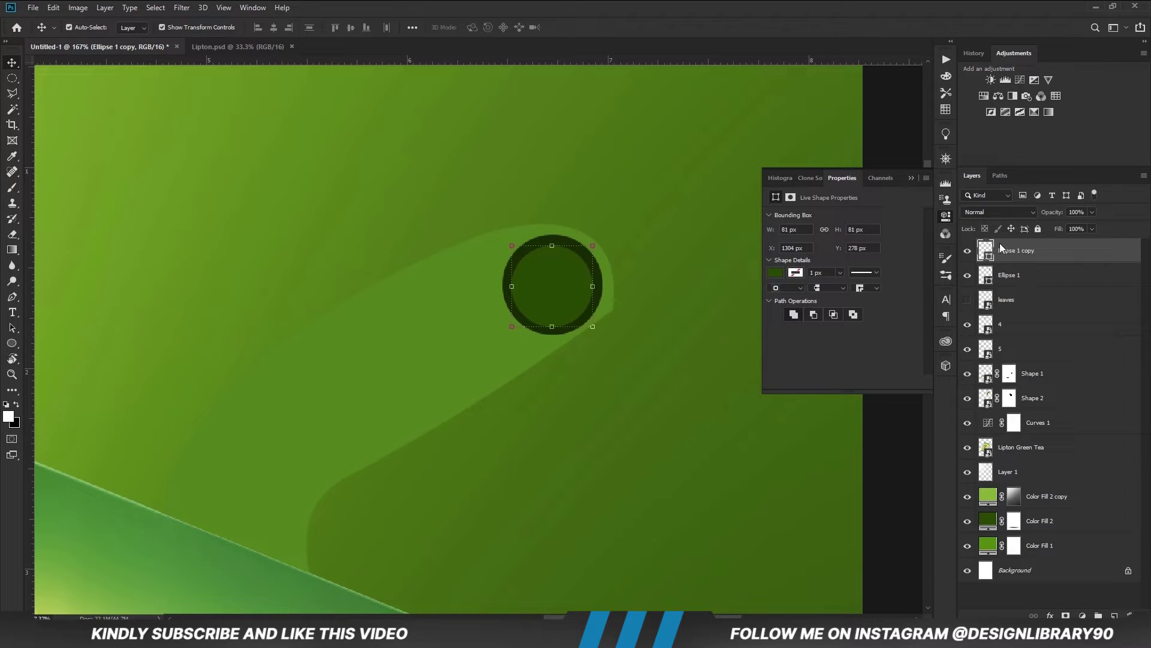
pyautogui.doubleClick(988, 257)
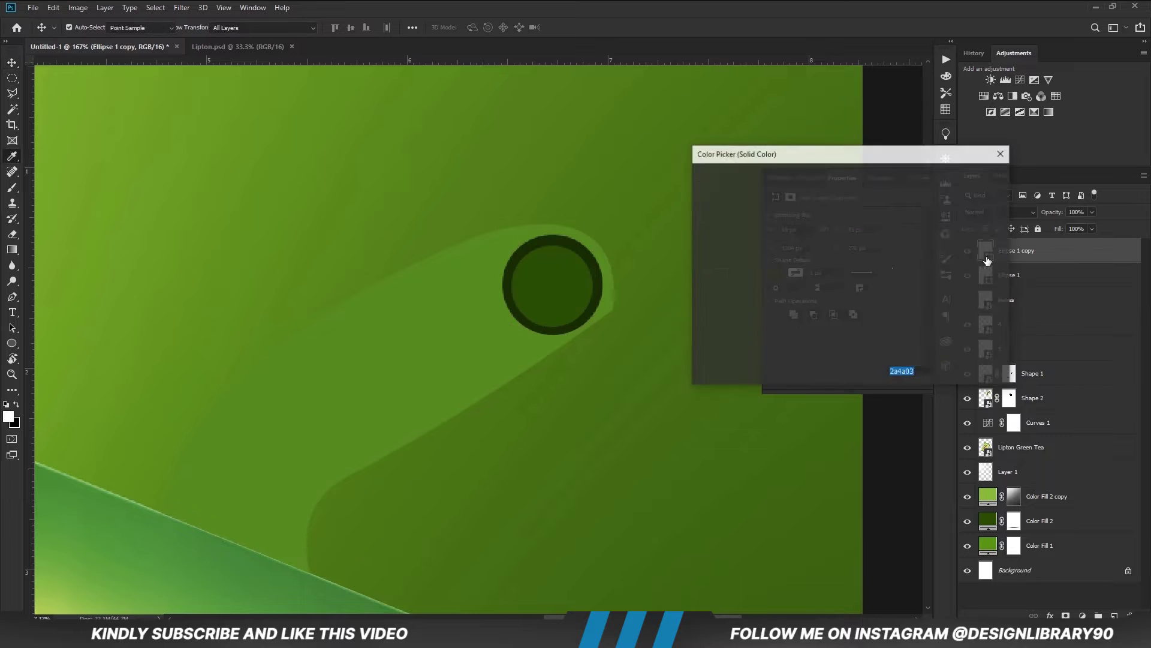
pyautogui.moveTo(845, 295); pyautogui.dragTo(843, 306)
pyautogui.click(943, 175)
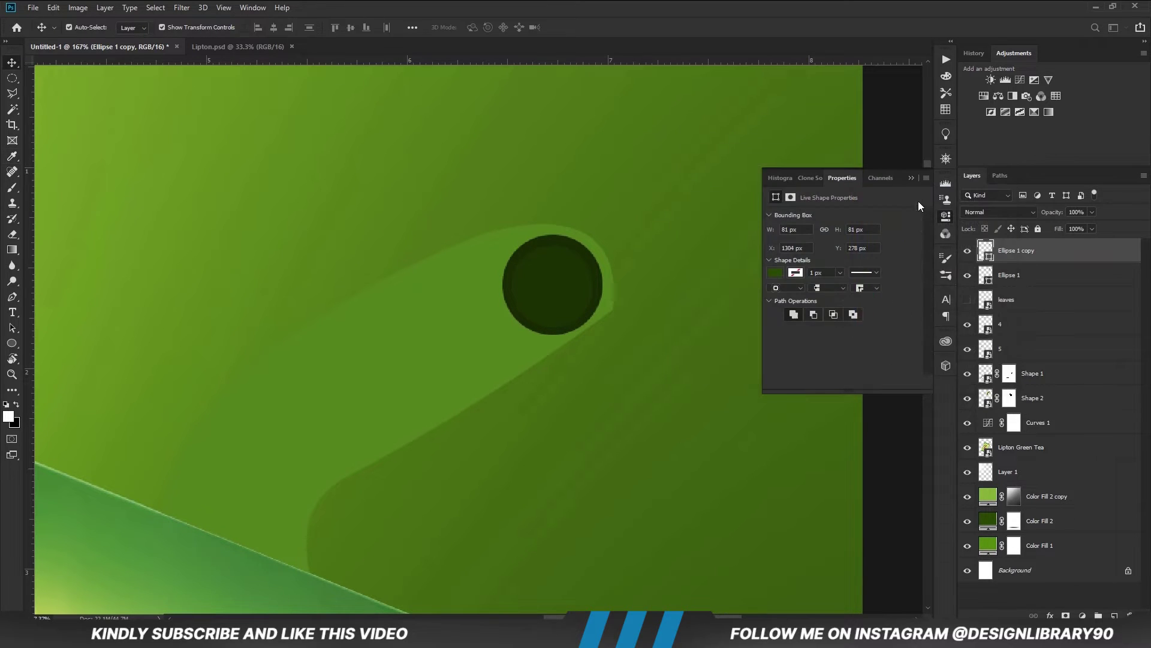
# Add an Exposure adjustment clipped to Shape 1, the lower curl, set it to -6.00 and invert its mask
pyautogui.click(914, 180)
pyautogui.click(893, 276)
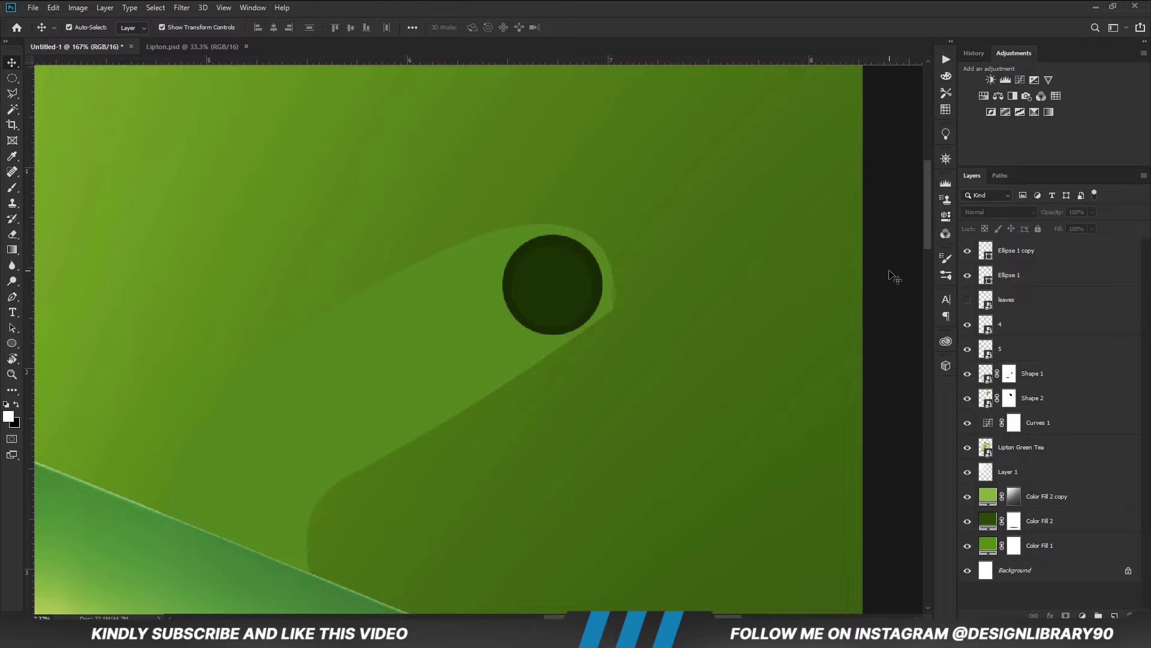
pyautogui.hotkey('ctrl', '-')
pyautogui.hotkey('ctrl', '-')
pyautogui.hotkey('ctrl', '-')
pyautogui.hotkey('ctrl', '-')
pyautogui.hotkey('ctrl', '-')
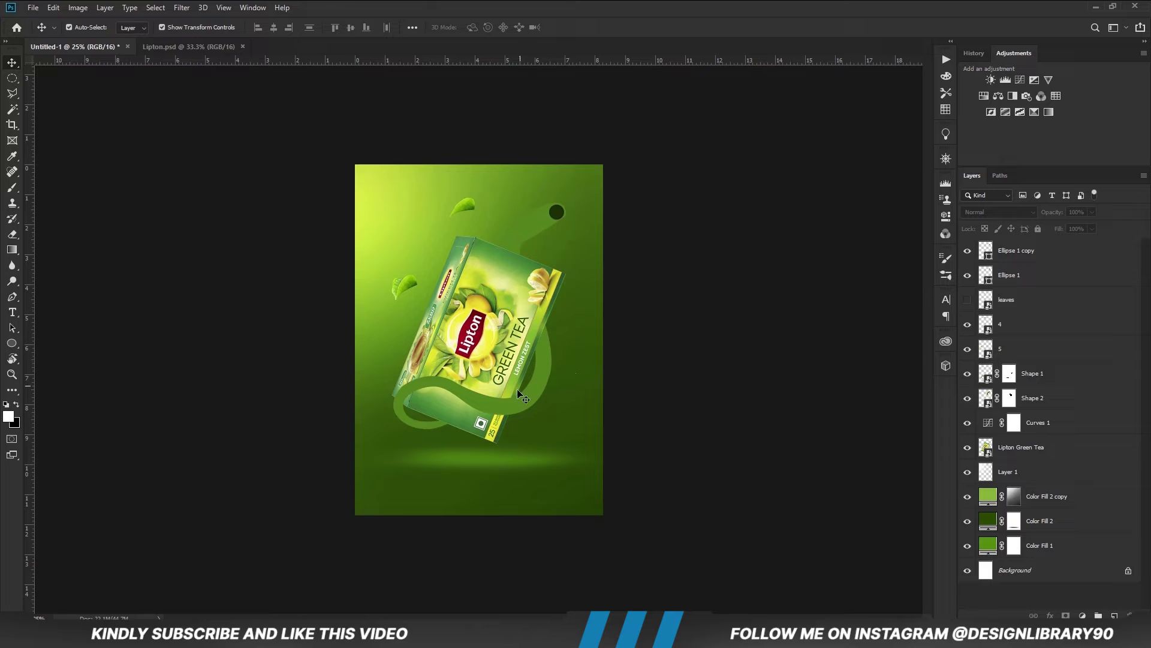
pyautogui.click(494, 409)
pyautogui.click(967, 375)
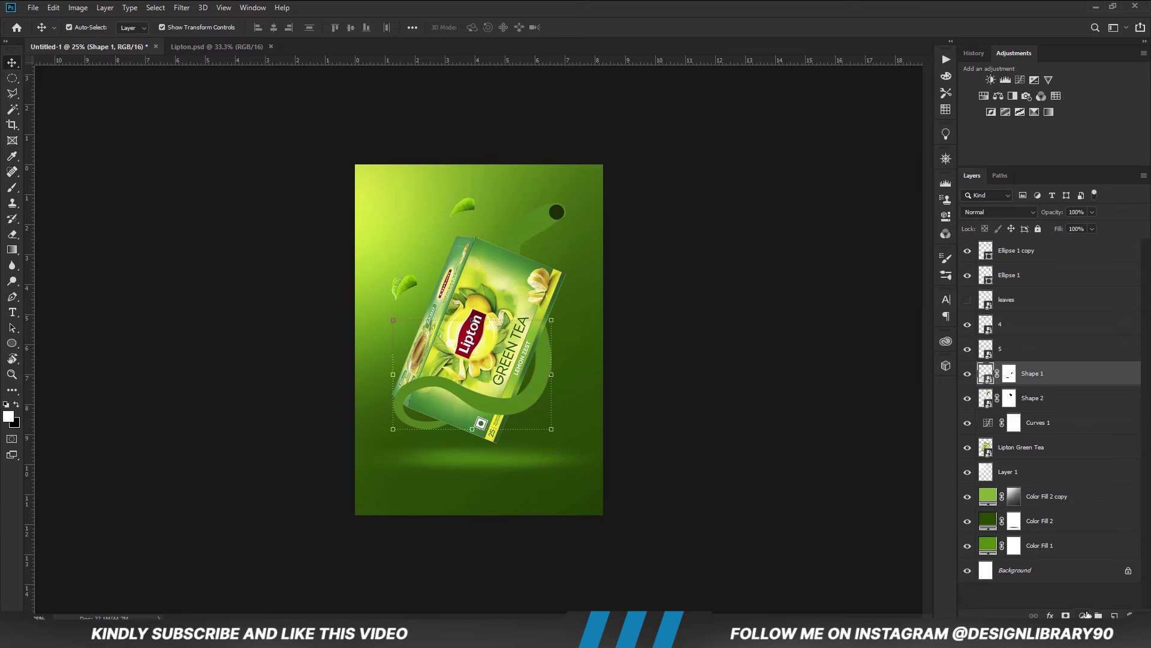
pyautogui.rightClick(1050, 396)
pyautogui.click(1085, 469)
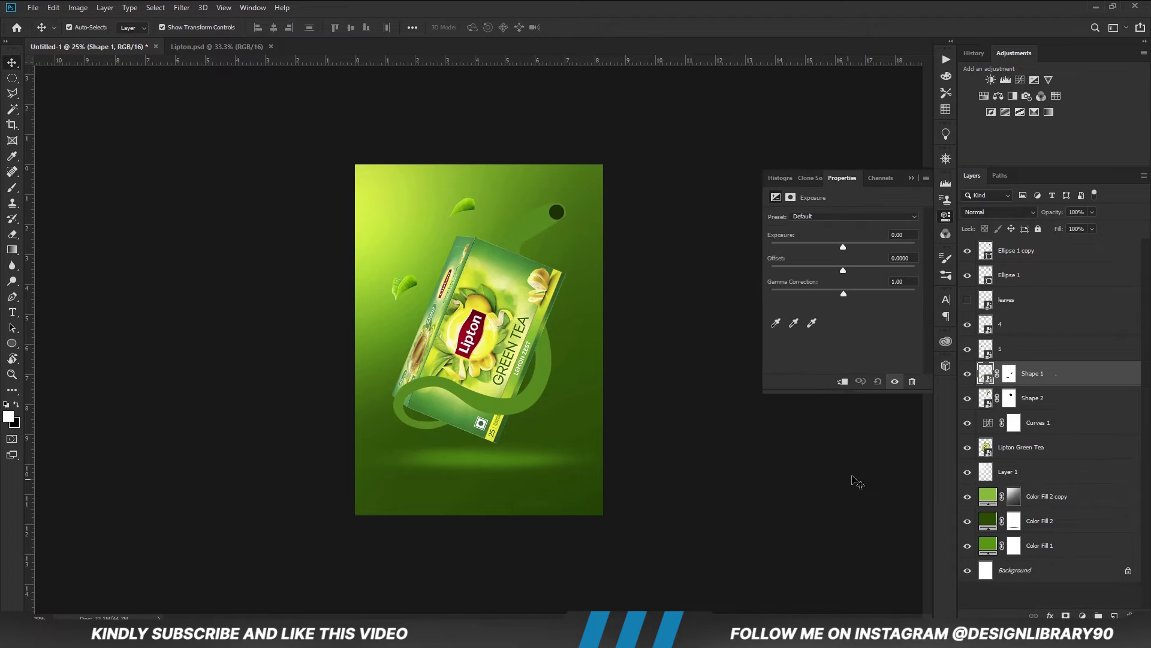
pyautogui.click(844, 383)
pyautogui.moveTo(843, 247); pyautogui.dragTo(796, 247)
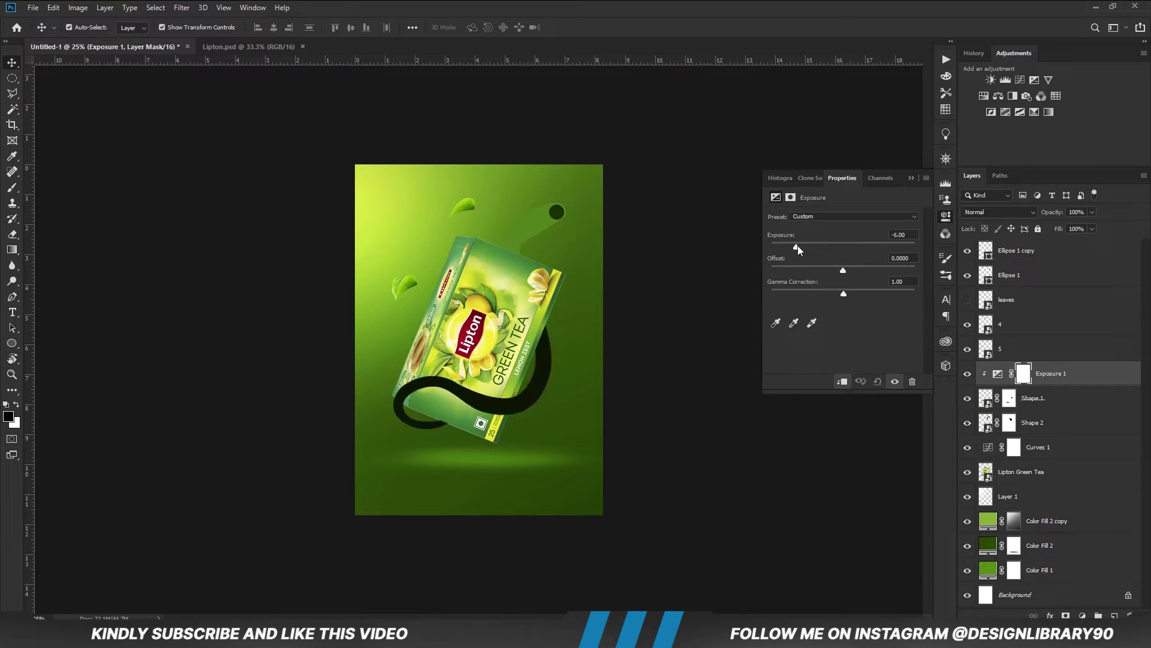
pyautogui.click(912, 181)
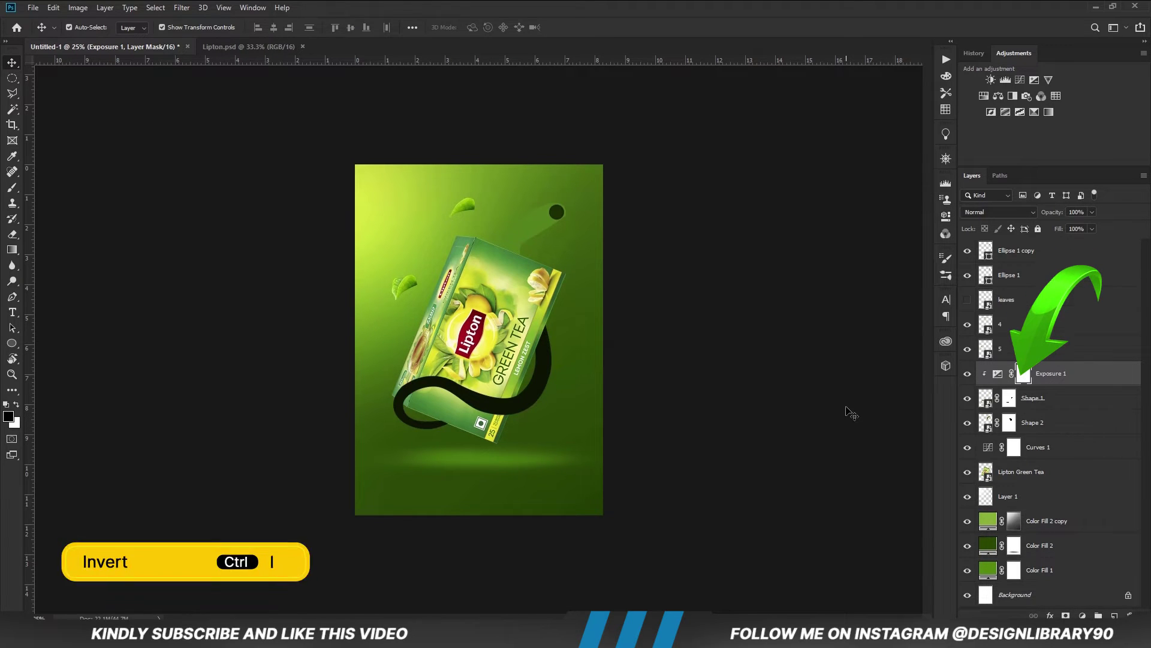
pyautogui.hotkey('ctrl', 'i')
# Paint shadows along the lower curl on the Exposure 1 mask with a soft 175 px white brush at 15% opacity
pyautogui.press('b')
pyautogui.hotkey('ctrl', '+')
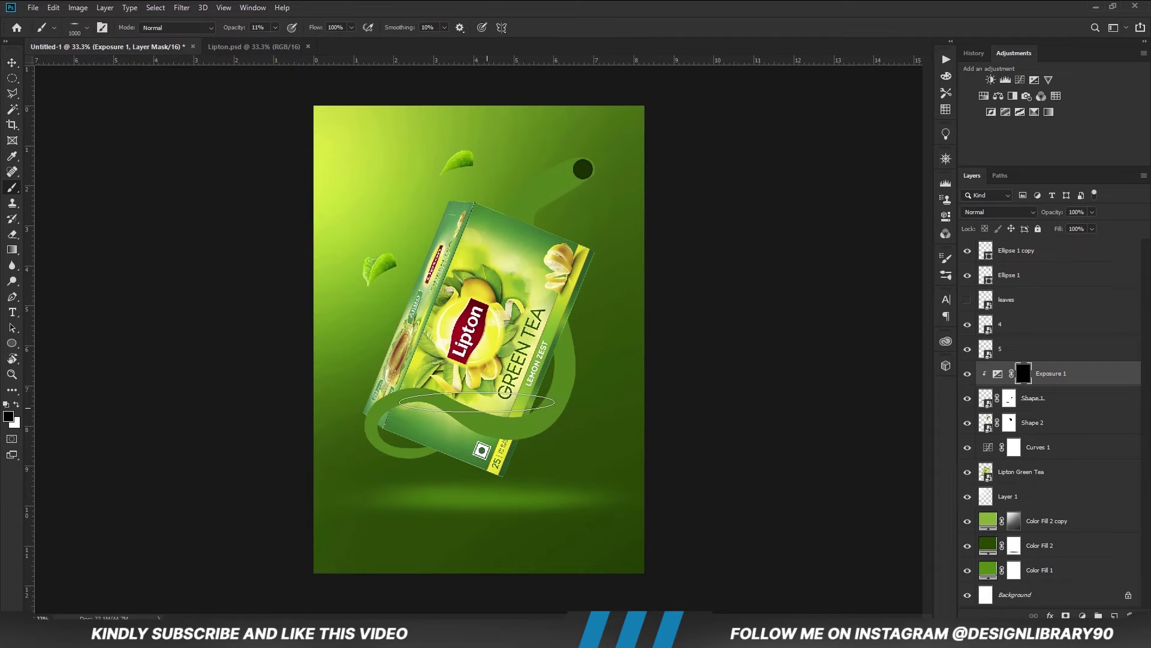
pyautogui.rightClick(531, 383)
pyautogui.moveTo(561, 435); pyautogui.dragTo(559, 434)
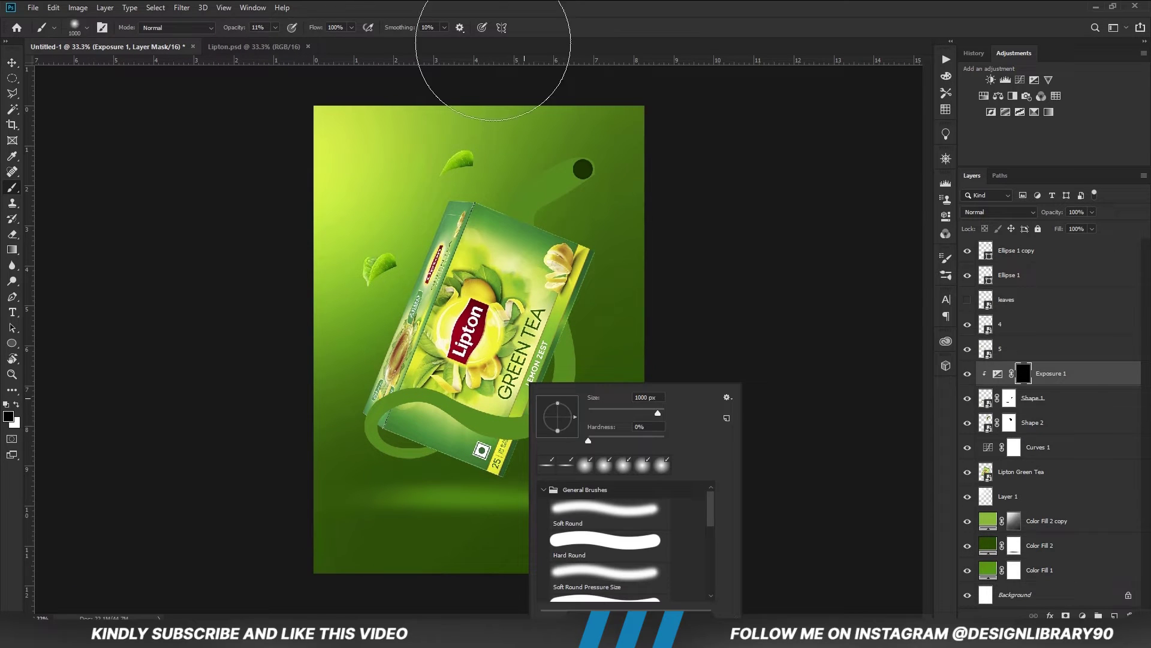
pyautogui.press('Return')
pyautogui.click(276, 28)
pyautogui.click(301, 16)
pyautogui.click(16, 406)
pyautogui.press('[')
pyautogui.press('[')
pyautogui.press('[')
pyautogui.press('[')
pyautogui.press('[')
pyautogui.press('[')
pyautogui.press('[')
pyautogui.press('[')
pyautogui.press('[')
pyautogui.press('[')
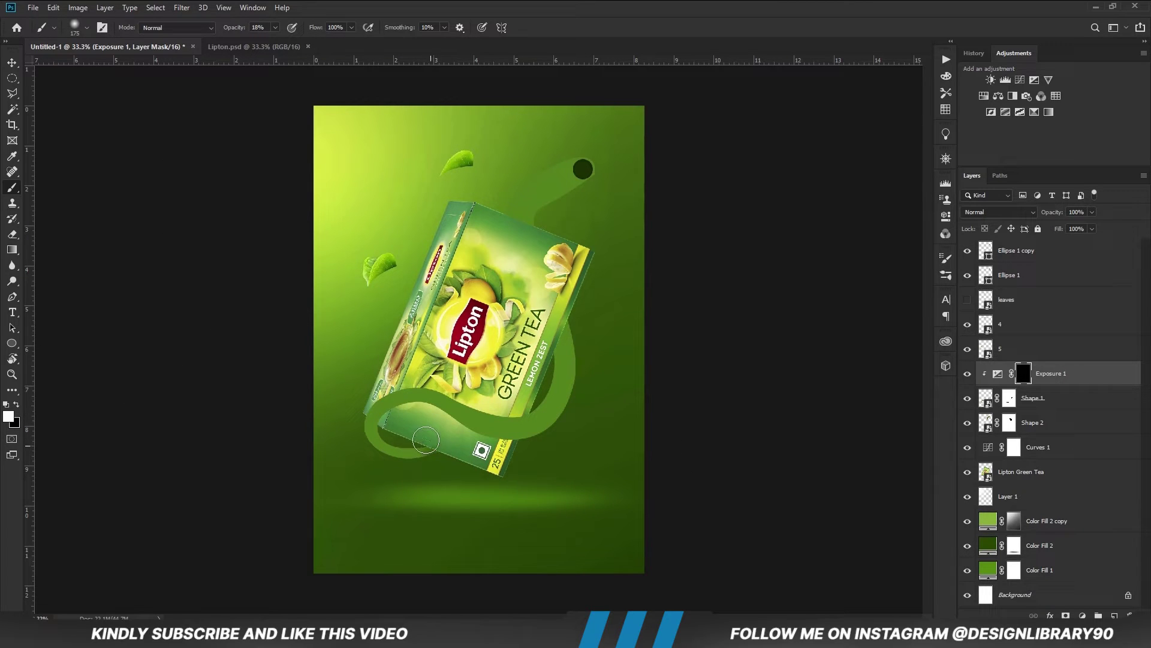
pyautogui.press(']')
pyautogui.press(']')
pyautogui.press(']')
pyautogui.moveTo(272, 43); pyautogui.dragTo(273, 42)
pyautogui.moveTo(590, 383)
pyautogui.mouseDown()
pyautogui.moveTo(545, 457)
pyautogui.moveTo(550, 483)
pyautogui.moveTo(423, 415)
pyautogui.moveTo(405, 444)
pyautogui.moveTo(392, 421)
pyautogui.moveTo(438, 418)
pyautogui.moveTo(529, 447)
pyautogui.moveTo(576, 414)
pyautogui.moveTo(585, 361)
pyautogui.moveTo(567, 327)
pyautogui.moveTo(540, 344)
pyautogui.moveTo(569, 327)
pyautogui.moveTo(580, 354)
pyautogui.moveTo(566, 420)
pyautogui.moveTo(474, 456)
pyautogui.moveTo(467, 437)
pyautogui.moveTo(397, 424)
pyautogui.mouseUp()
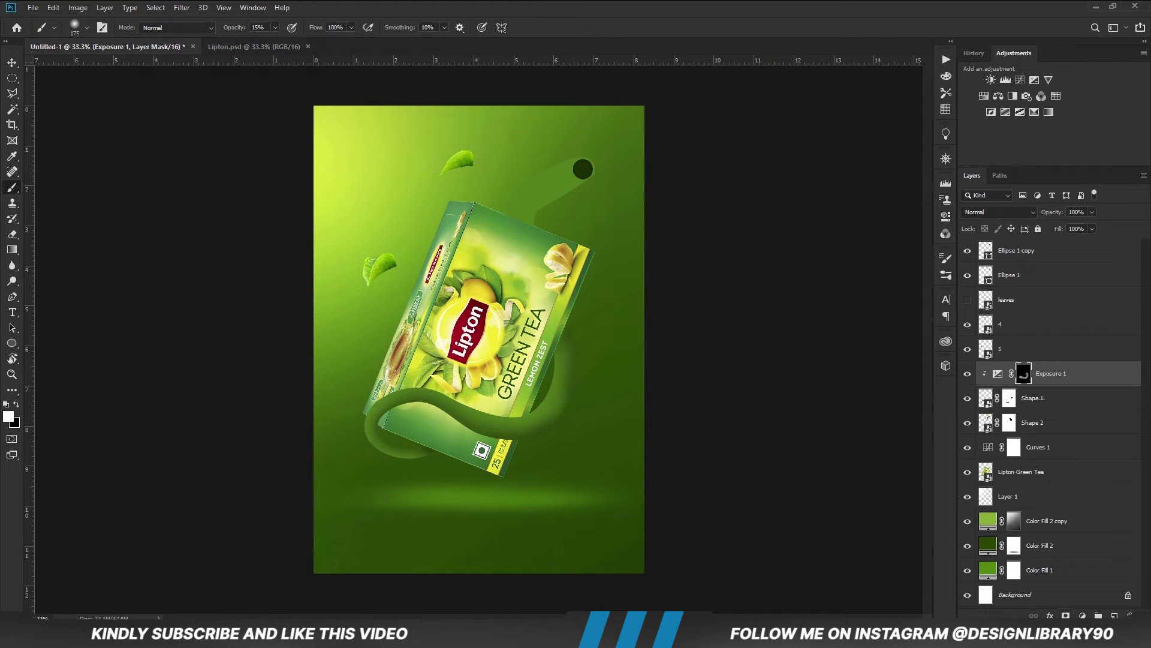
# Clip a second, darkening Exposure adjustment to the lower curl and invert its mask
pyautogui.click(1082, 614)
pyautogui.click(1082, 478)
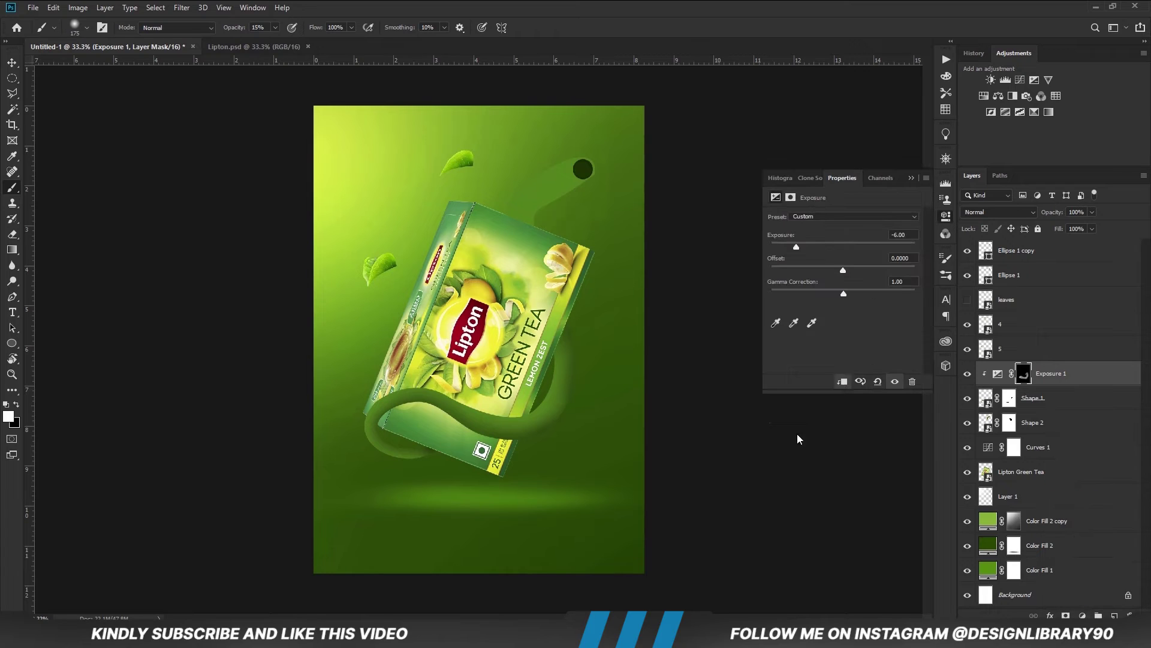
pyautogui.click(844, 382)
pyautogui.moveTo(843, 247); pyautogui.dragTo(808, 247)
pyautogui.click(911, 177)
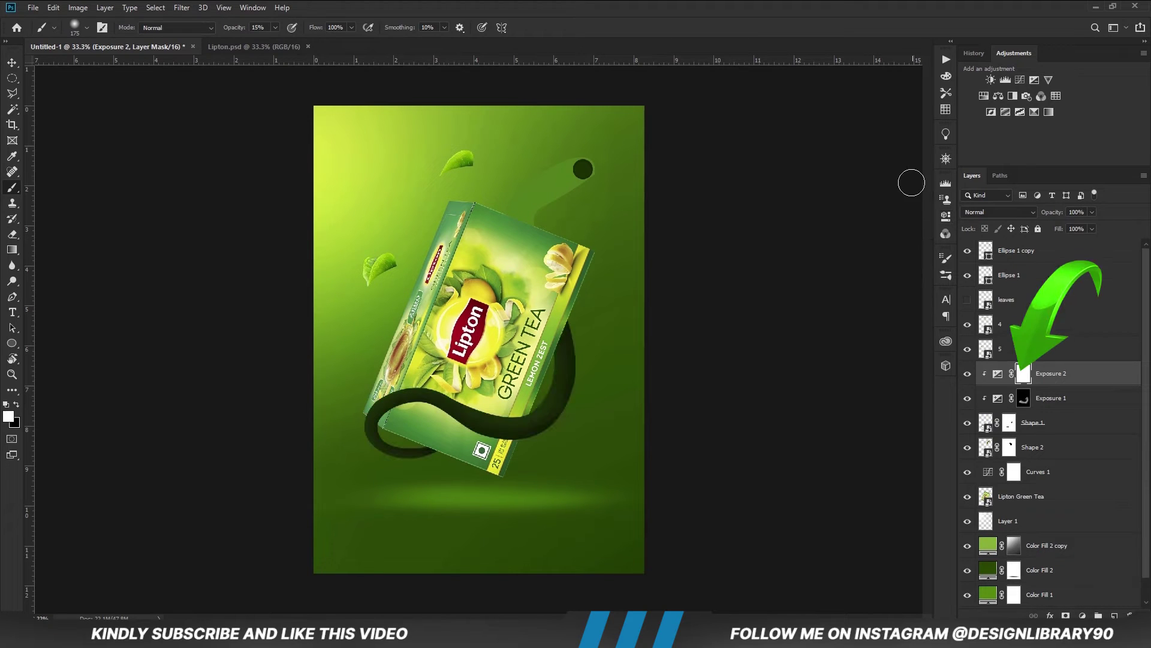
pyautogui.hotkey('ctrl', 'i')
# Paint deeper shadows along the lower curl's edge on the Exposure 2 mask with a 175 px brush
pyautogui.press(']')
pyautogui.press(']')
pyautogui.press(']')
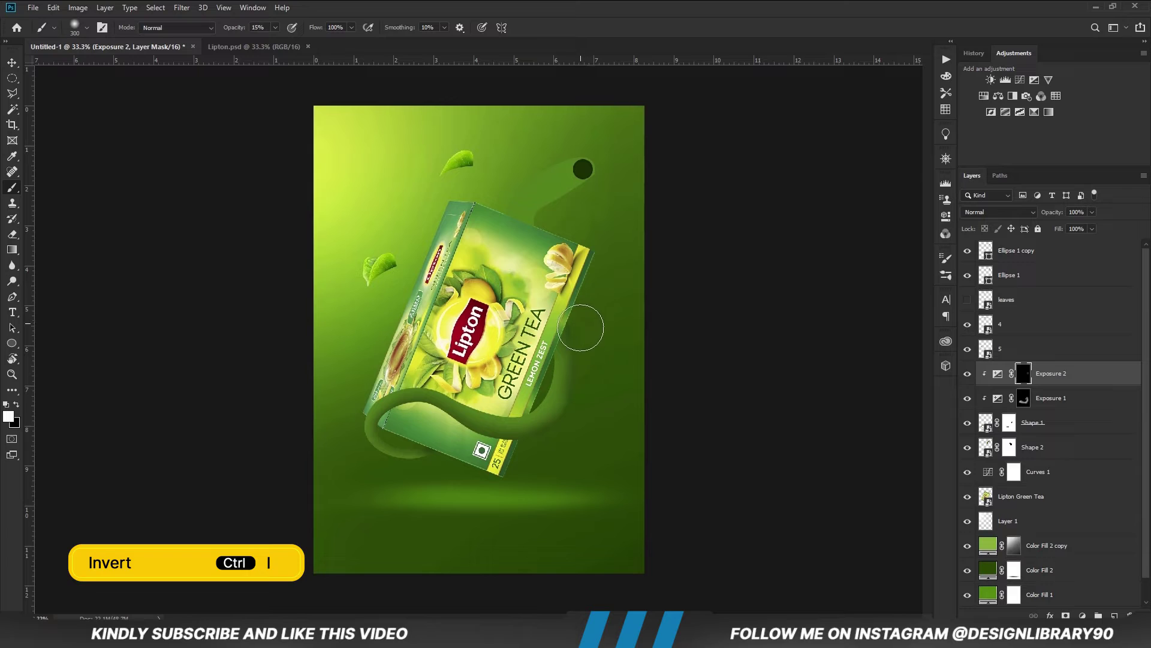
pyautogui.press('[')
pyautogui.press('[')
pyautogui.press('[')
pyautogui.moveTo(533, 444); pyautogui.dragTo(516, 444)
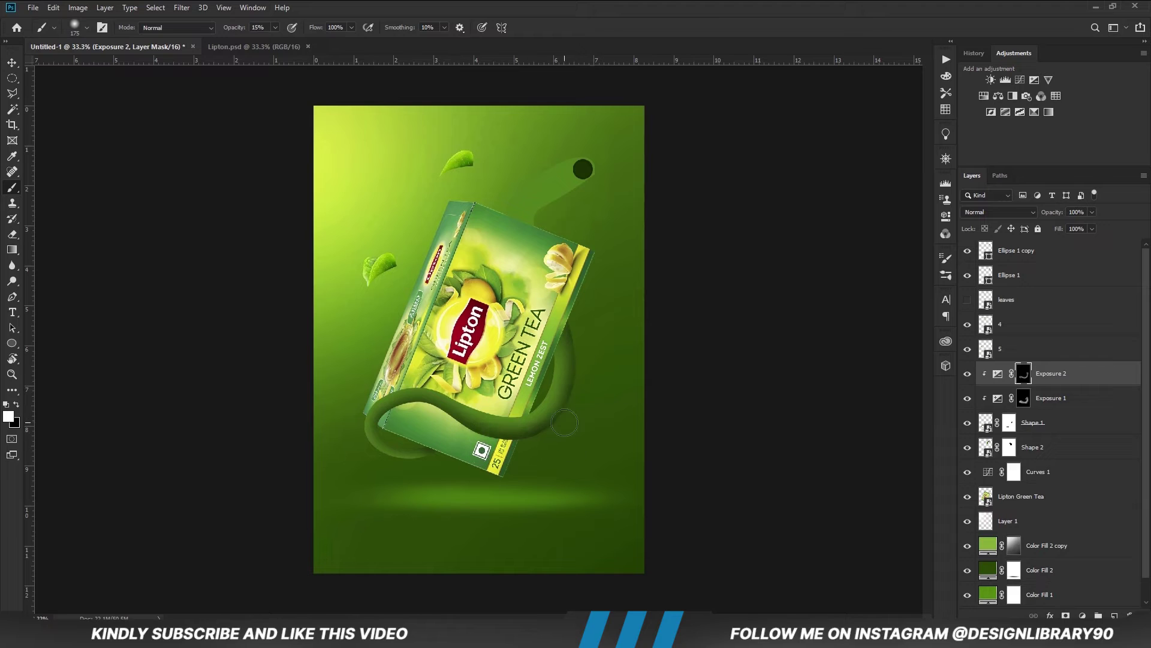
# Clip a third Exposure adjustment at +1.89 to the lower curl and paint highlights through its inverted mask at 35% brush opacity
pyautogui.click(1082, 615)
pyautogui.click(1055, 455)
pyautogui.click(842, 382)
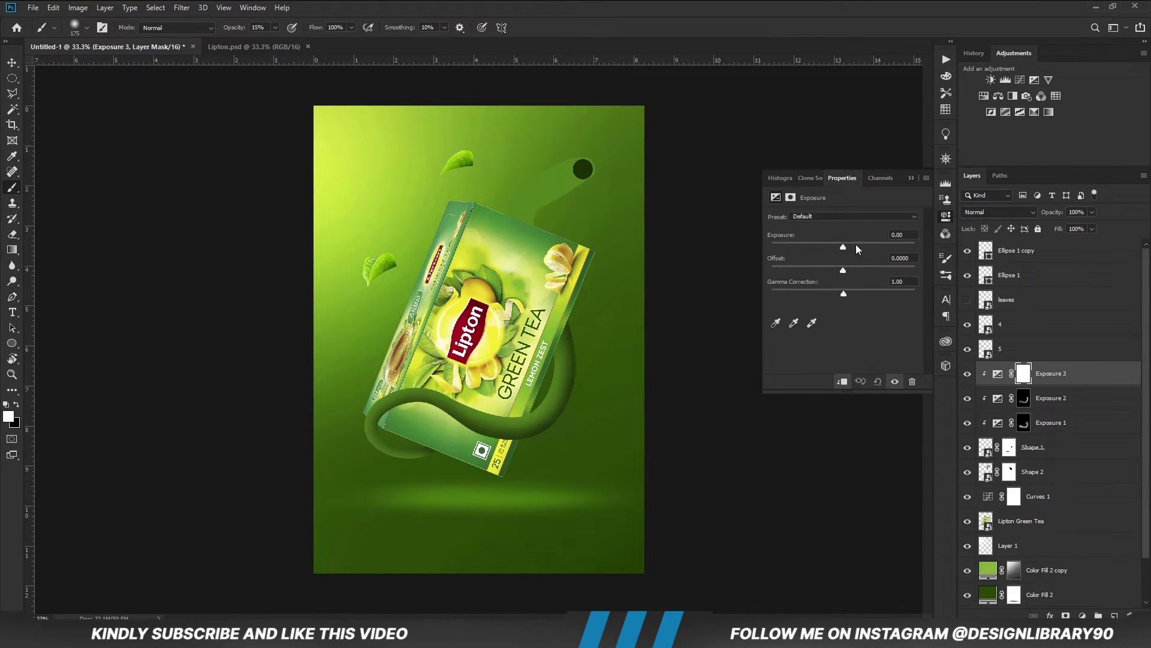
pyautogui.moveTo(856, 245); pyautogui.dragTo(864, 244)
pyautogui.click(911, 178)
pyautogui.hotkey('ctrl', 'i')
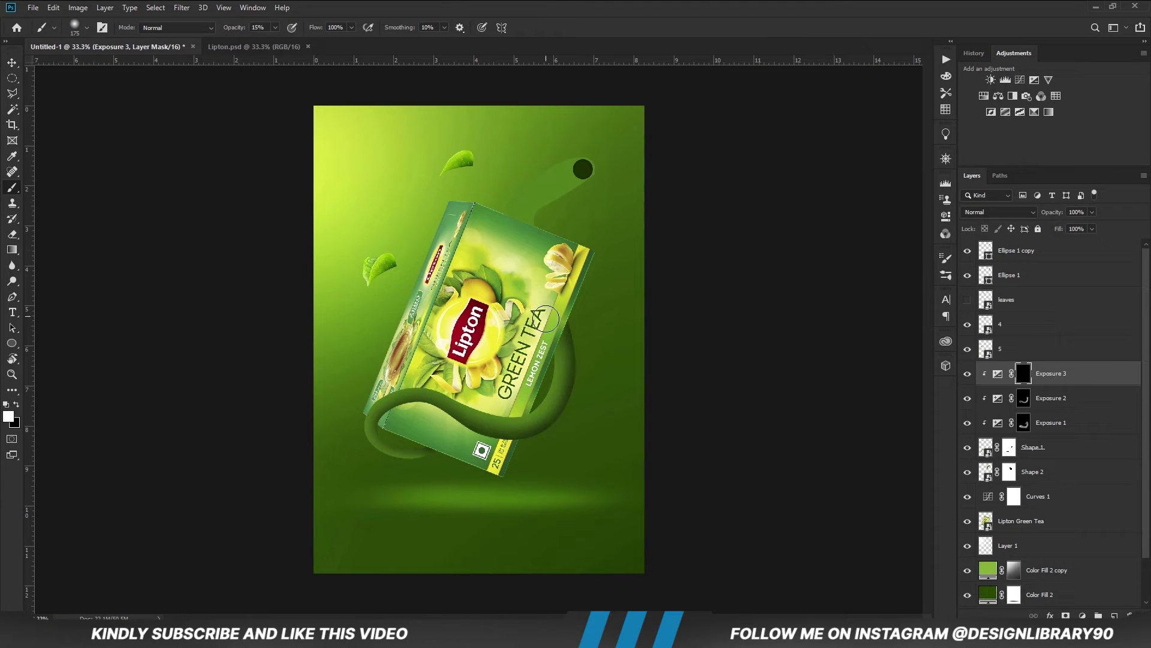
pyautogui.click(276, 27)
pyautogui.moveTo(551, 343)
pyautogui.mouseDown()
pyautogui.moveTo(560, 380)
pyautogui.moveTo(479, 414)
pyautogui.moveTo(416, 372)
pyautogui.moveTo(378, 410)
pyautogui.moveTo(375, 471)
pyautogui.moveTo(396, 373)
pyautogui.mouseUp()
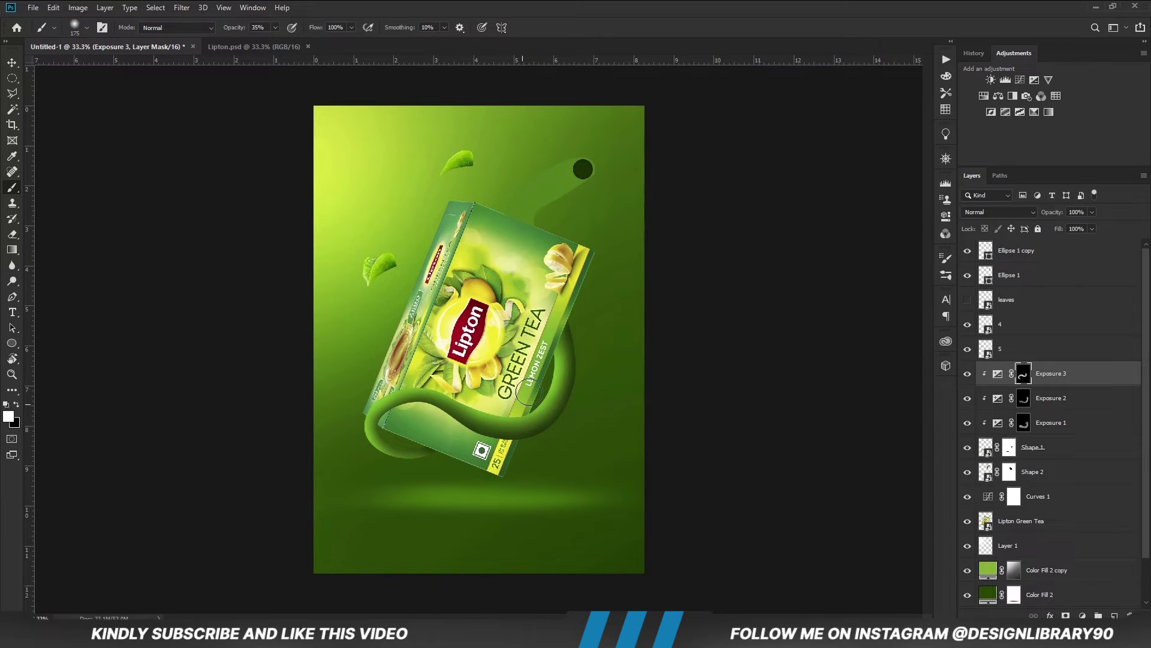
# Clip a fourth, brightening Exposure adjustment to the lower curl and paint stronger highlights through its inverted mask, trimming excess in black
pyautogui.click(1083, 615)
pyautogui.click(1074, 472)
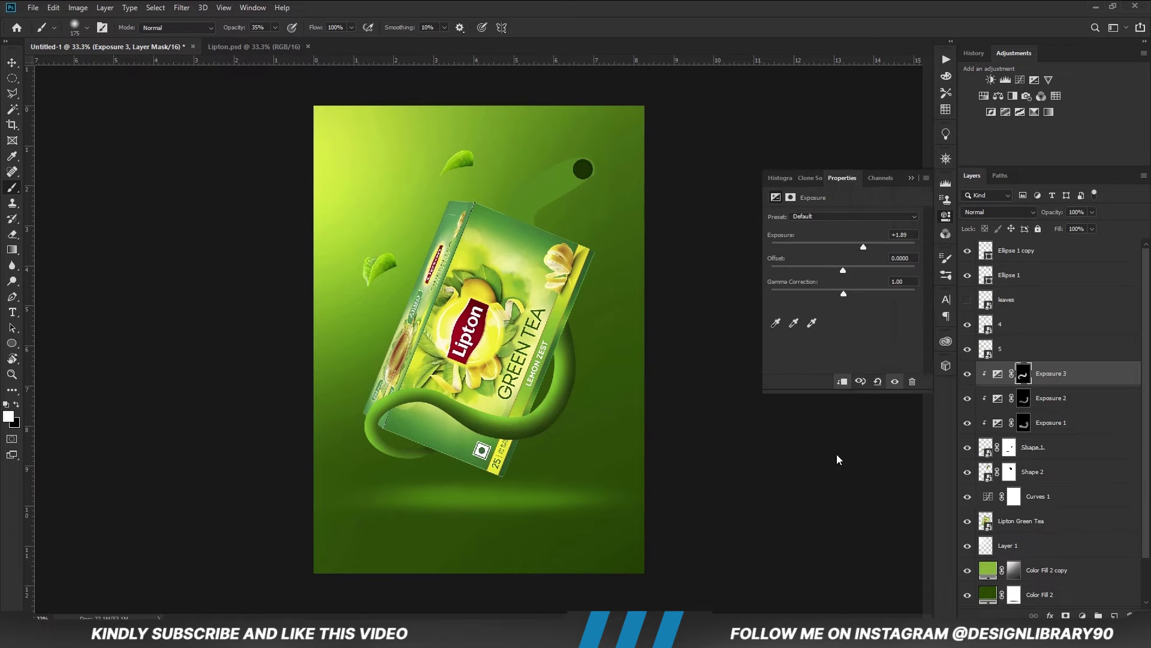
pyautogui.moveTo(843, 246); pyautogui.dragTo(867, 246)
pyautogui.hotkey('ctrl', 'i')
pyautogui.moveTo(514, 378)
pyautogui.mouseDown()
pyautogui.moveTo(550, 367)
pyautogui.moveTo(537, 350)
pyautogui.moveTo(553, 389)
pyautogui.moveTo(544, 350)
pyautogui.moveTo(519, 414)
pyautogui.moveTo(399, 378)
pyautogui.moveTo(459, 380)
pyautogui.moveTo(367, 426)
pyautogui.mouseUp()
pyautogui.press('x')
pyautogui.moveTo(547, 350); pyautogui.dragTo(531, 403)
pyautogui.press('v')
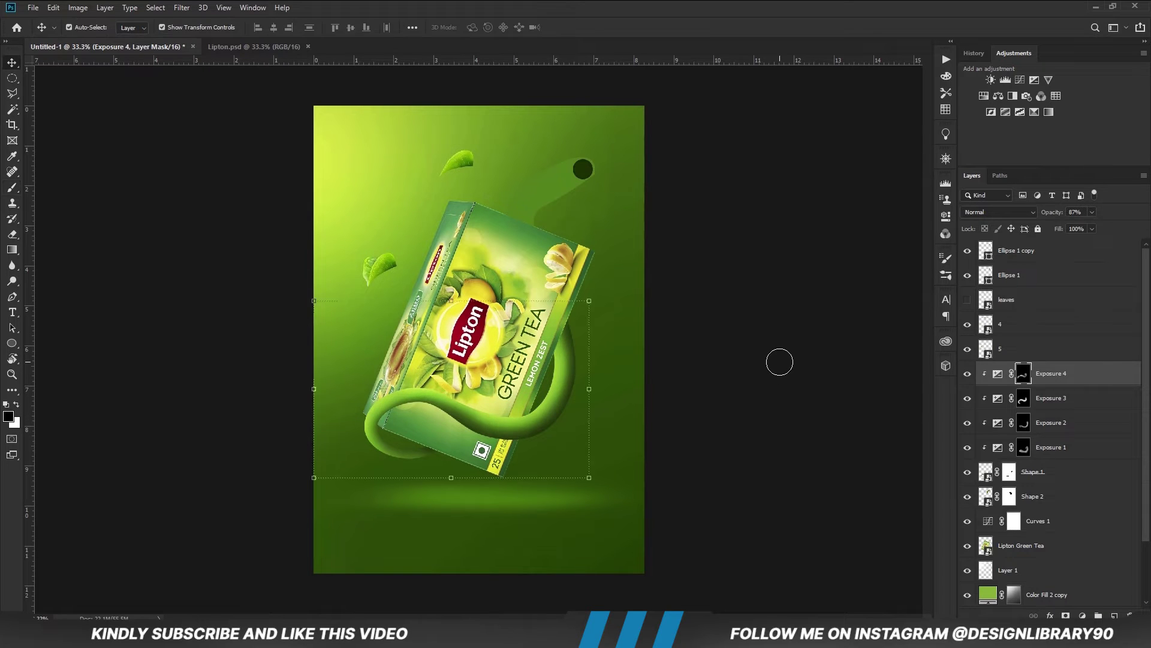
# Clip a fifth Exposure adjustment at -1.61 to the lower curl and invert its mask
pyautogui.hotkey('ctrl', '-')
pyautogui.click(1082, 615)
pyautogui.click(1067, 478)
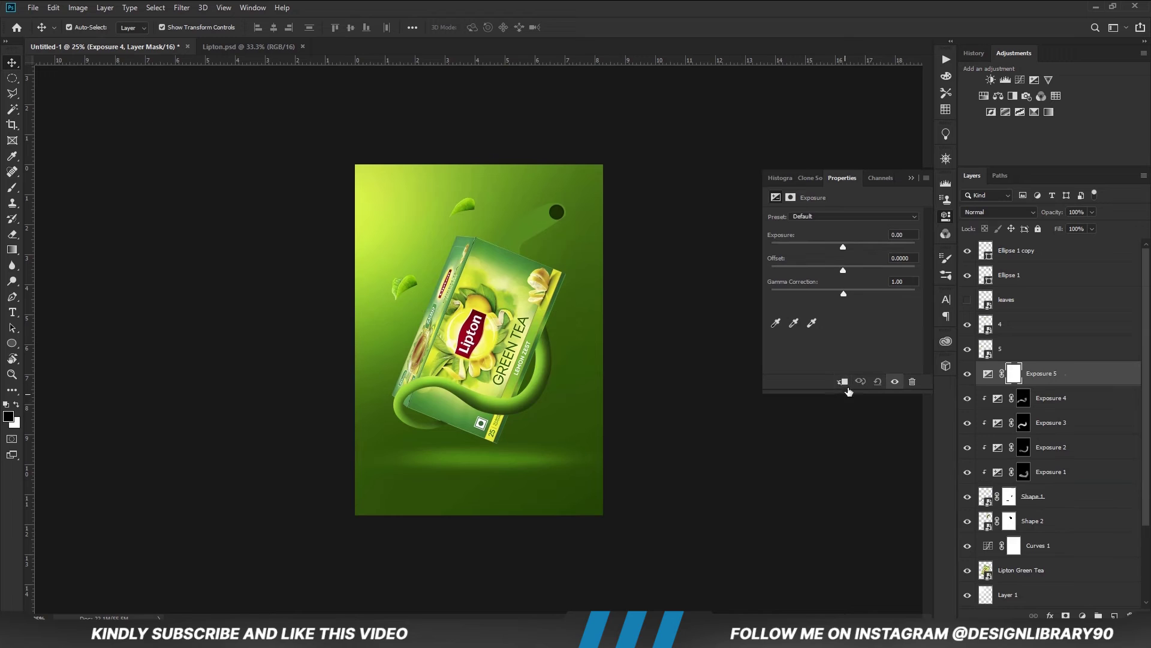
pyautogui.click(911, 179)
pyautogui.hotkey('ctrl', 'i')
# Paint extra shading along the lower curl on the Exposure 5 mask with a soft white brush at 35% opacity
pyautogui.press('b')
pyautogui.press('x')
pyautogui.moveTo(563, 364); pyautogui.dragTo(499, 426)
pyautogui.press('[')
pyautogui.moveTo(414, 403)
pyautogui.mouseDown()
pyautogui.moveTo(454, 419)
pyautogui.moveTo(467, 439)
pyautogui.mouseUp()
pyautogui.hotkey('ctrl', '0')
pyautogui.hotkey('ctrl', '-')
pyautogui.hotkey('ctrl', '-')
pyautogui.scroll(1, 465, 468)
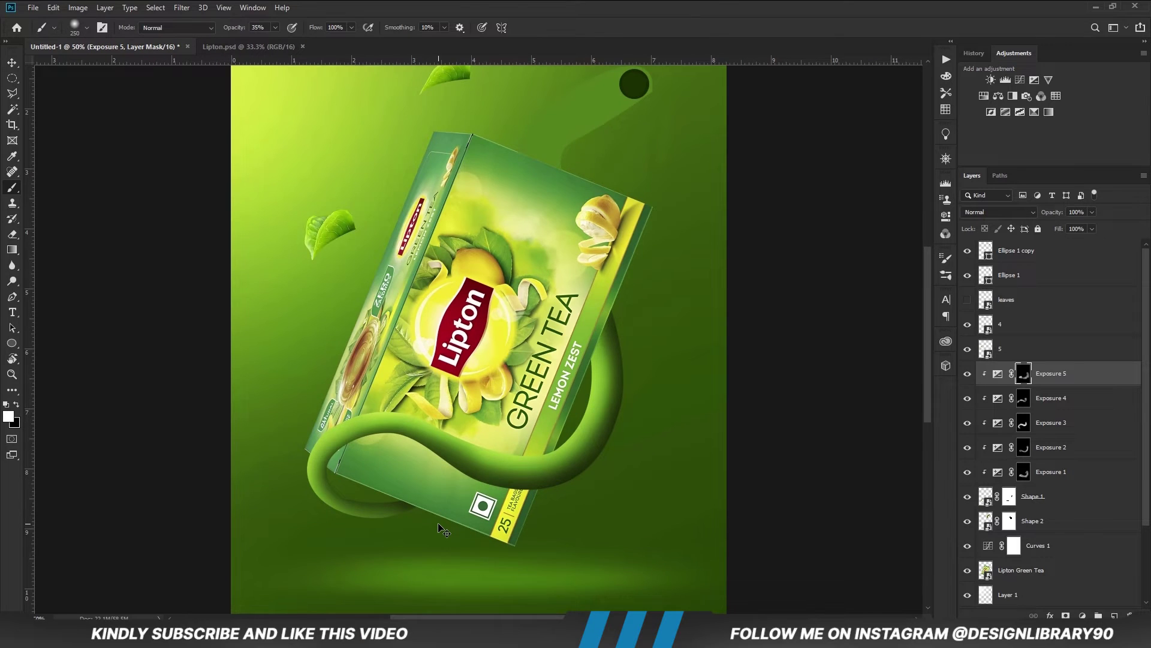
pyautogui.scroll(-1, 428, 406)
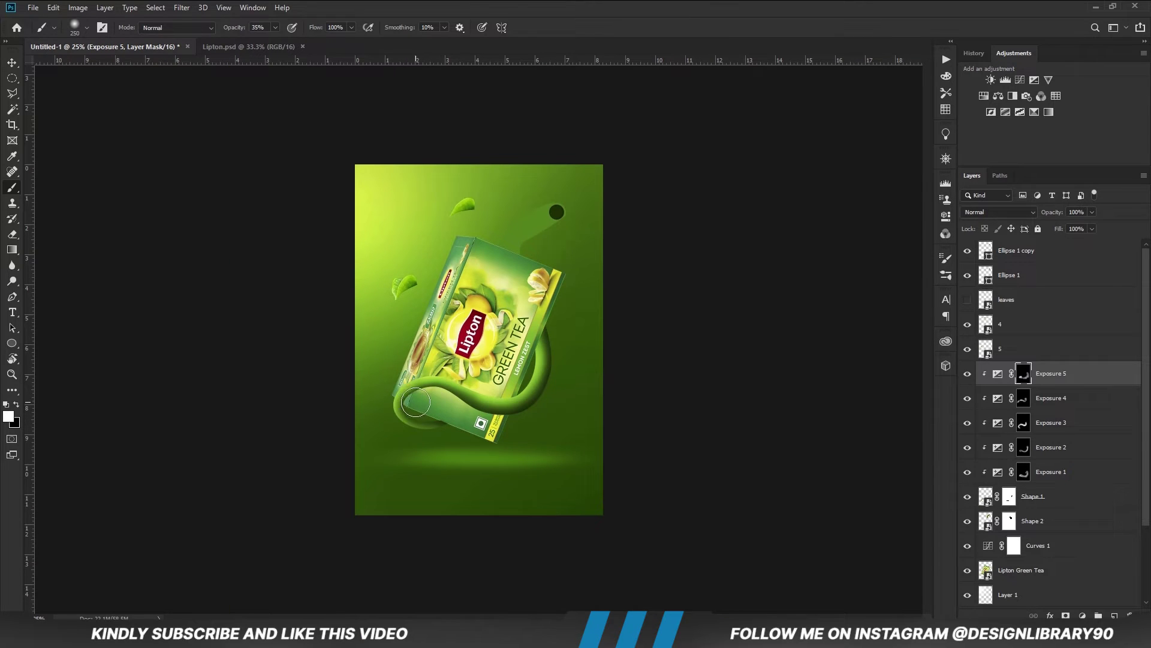
pyautogui.press('v')
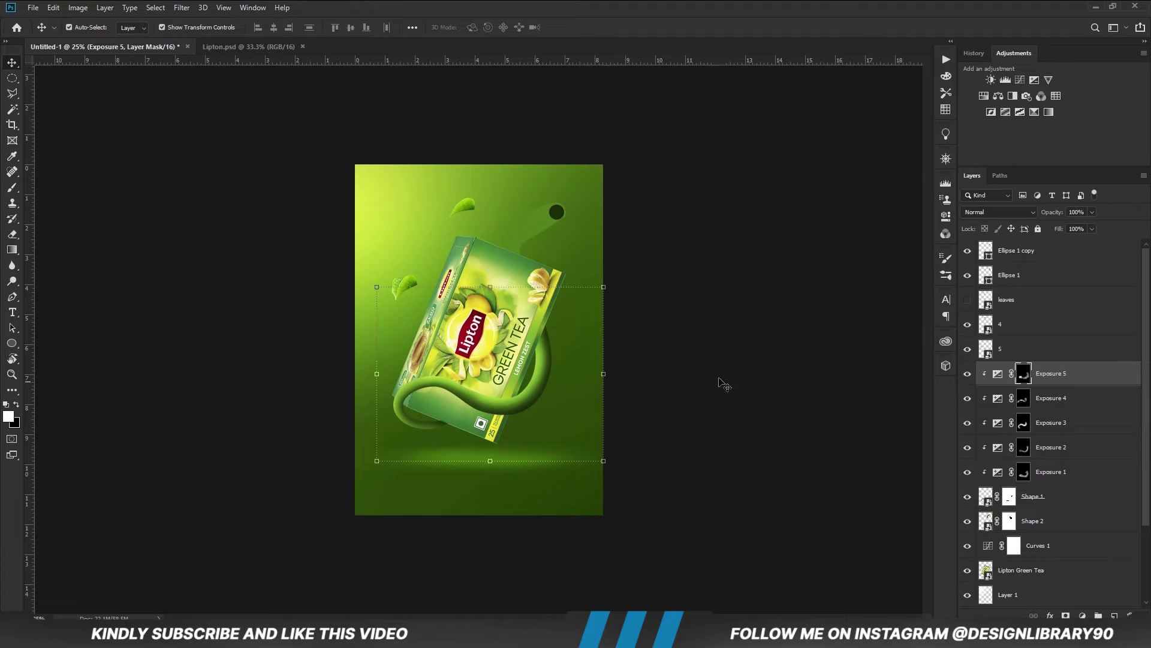
# Clip an Exposure adjustment at -3.78 to Shape 2, the upper curl, and invert its mask
pyautogui.click(605, 340)
pyautogui.click(532, 235)
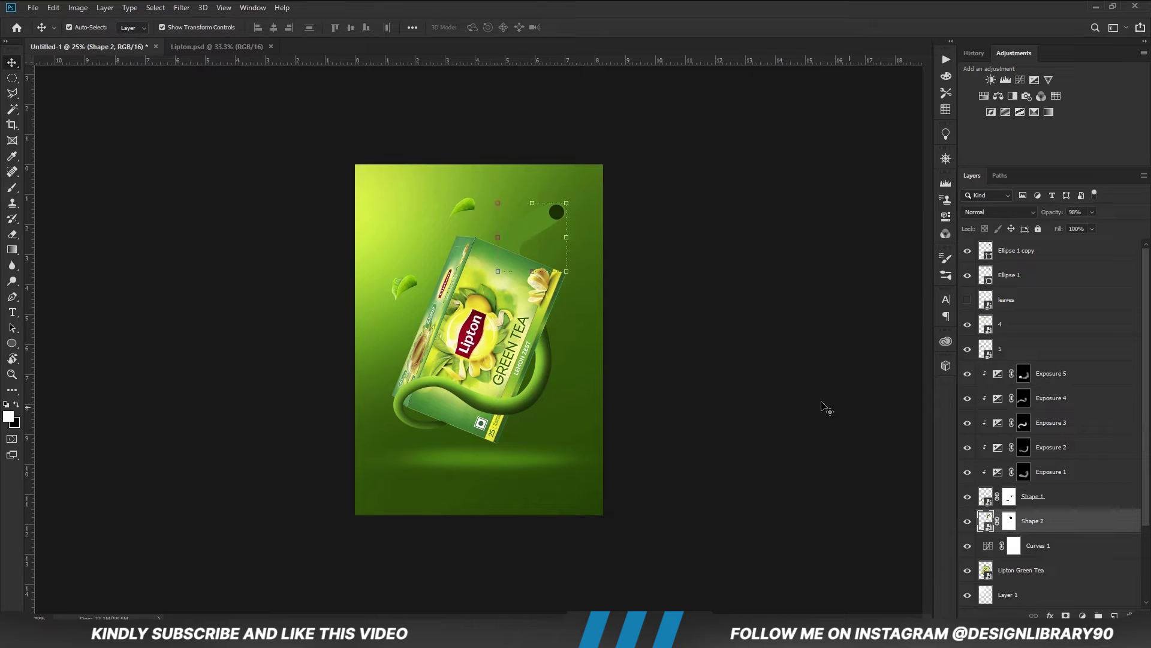
pyautogui.click(1082, 615)
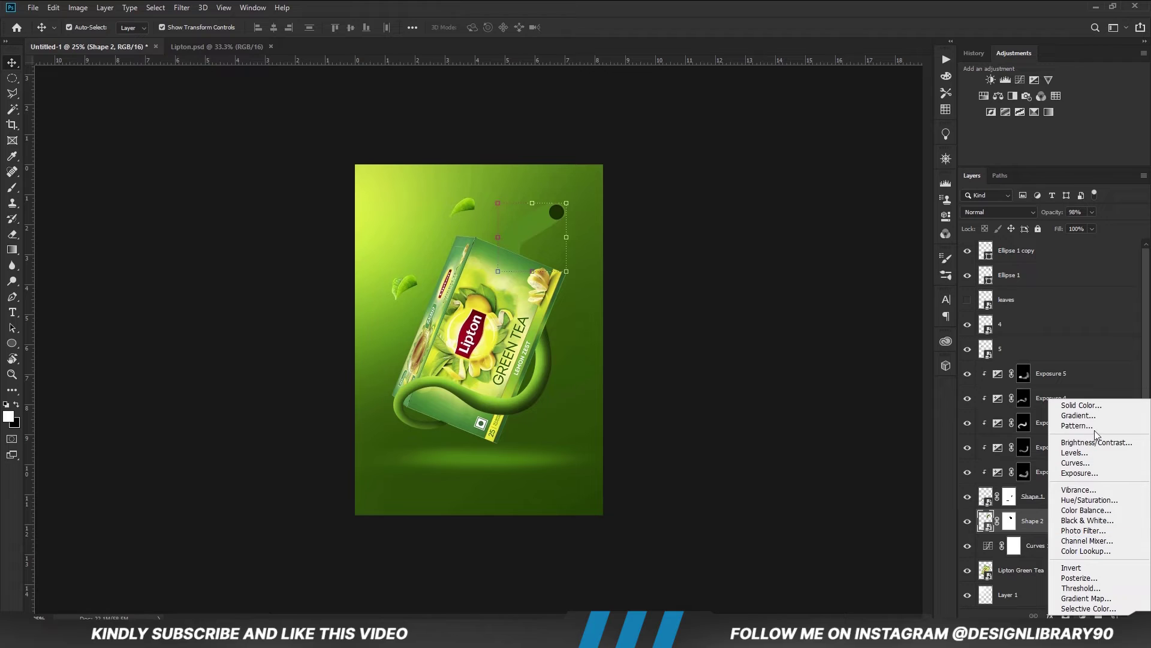
pyautogui.click(1079, 473)
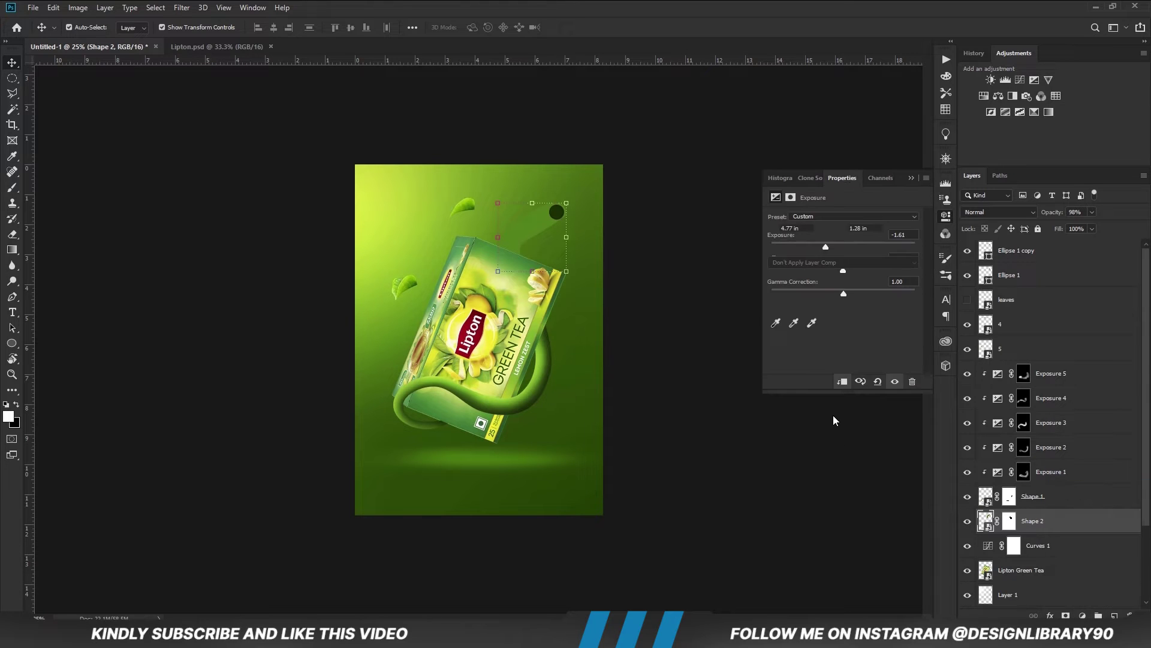
pyautogui.click(842, 382)
pyautogui.moveTo(843, 246); pyautogui.dragTo(808, 247)
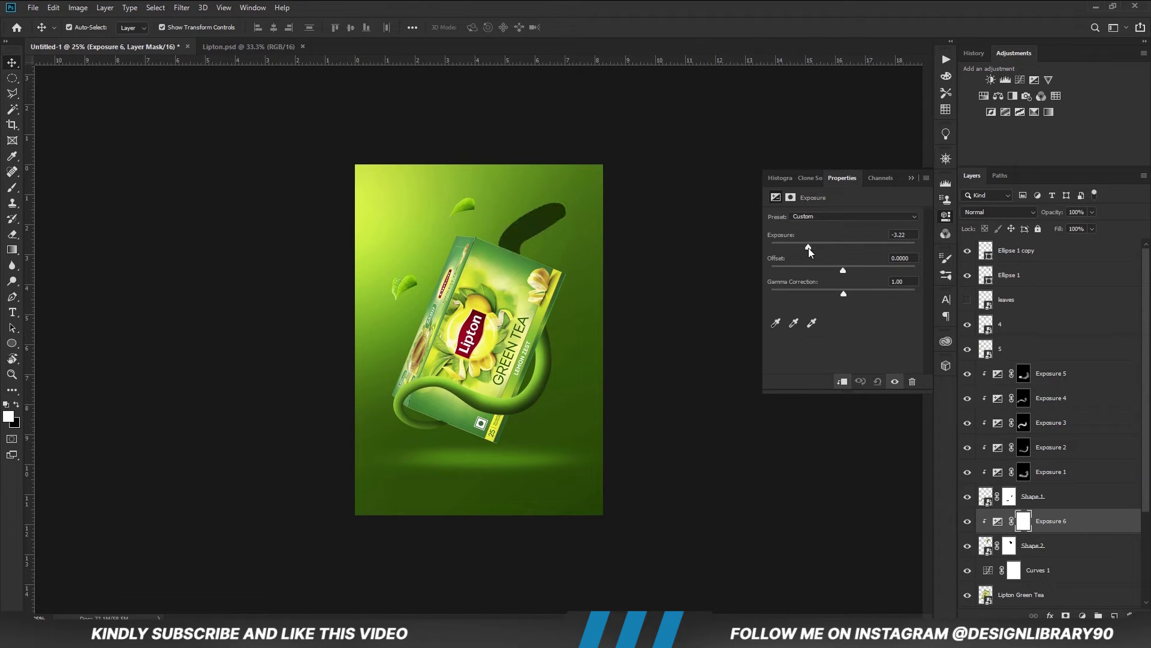
pyautogui.click(911, 178)
pyautogui.hotkey('ctrl', 'i')
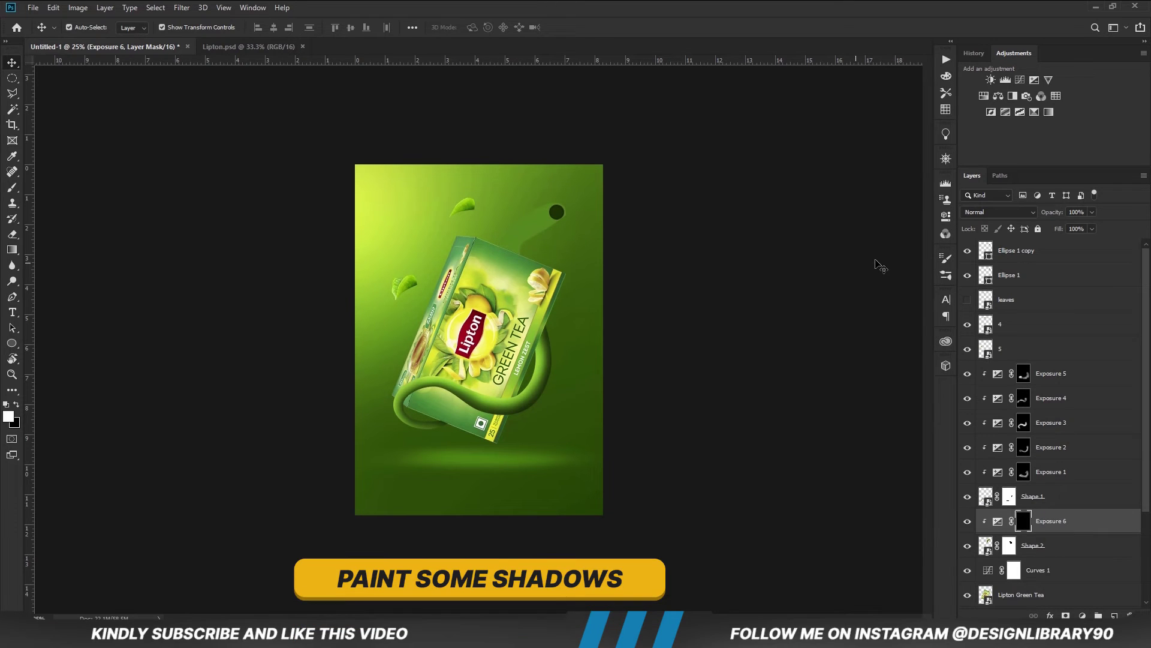
# Paint shadows along the upper curl on the Exposure 6 mask with a 300 px white brush
pyautogui.press('b')
pyautogui.press(']')
pyautogui.moveTo(531, 252)
pyautogui.mouseDown()
pyautogui.moveTo(580, 225)
pyautogui.moveTo(526, 259)
pyautogui.moveTo(537, 255)
pyautogui.moveTo(537, 279)
pyautogui.moveTo(578, 221)
pyautogui.moveTo(529, 254)
pyautogui.mouseUp()
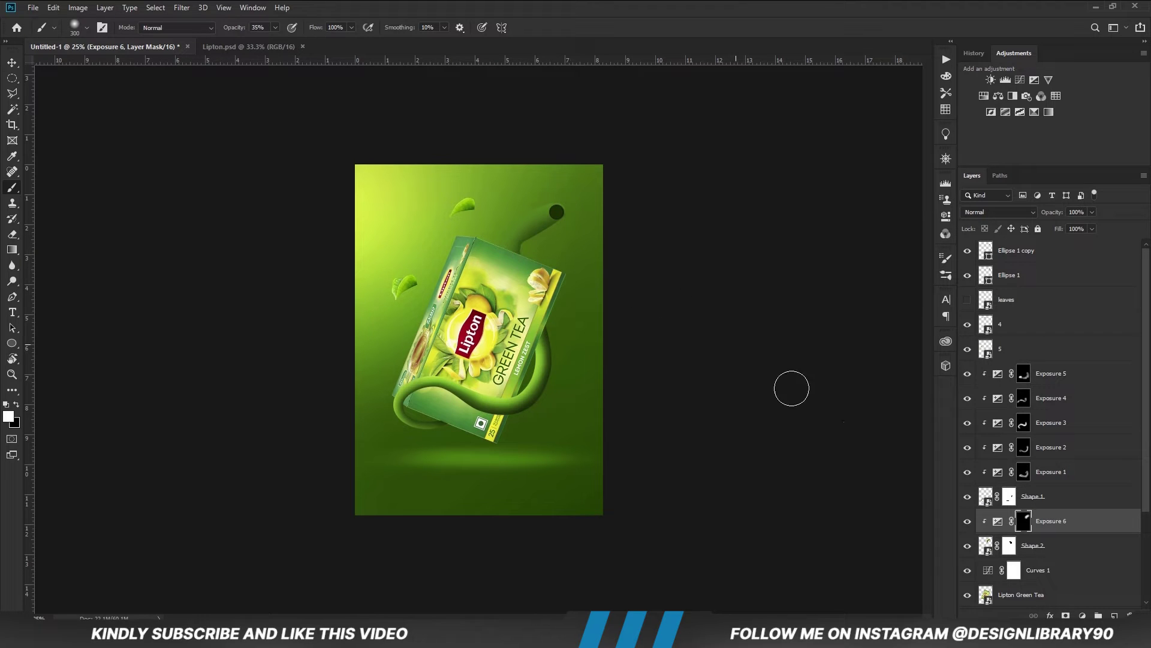
# Clip another Exposure adjustment at -2.89 to the upper curl and paint deeper shadows through its inverted mask
pyautogui.click(1081, 616)
pyautogui.click(1083, 472)
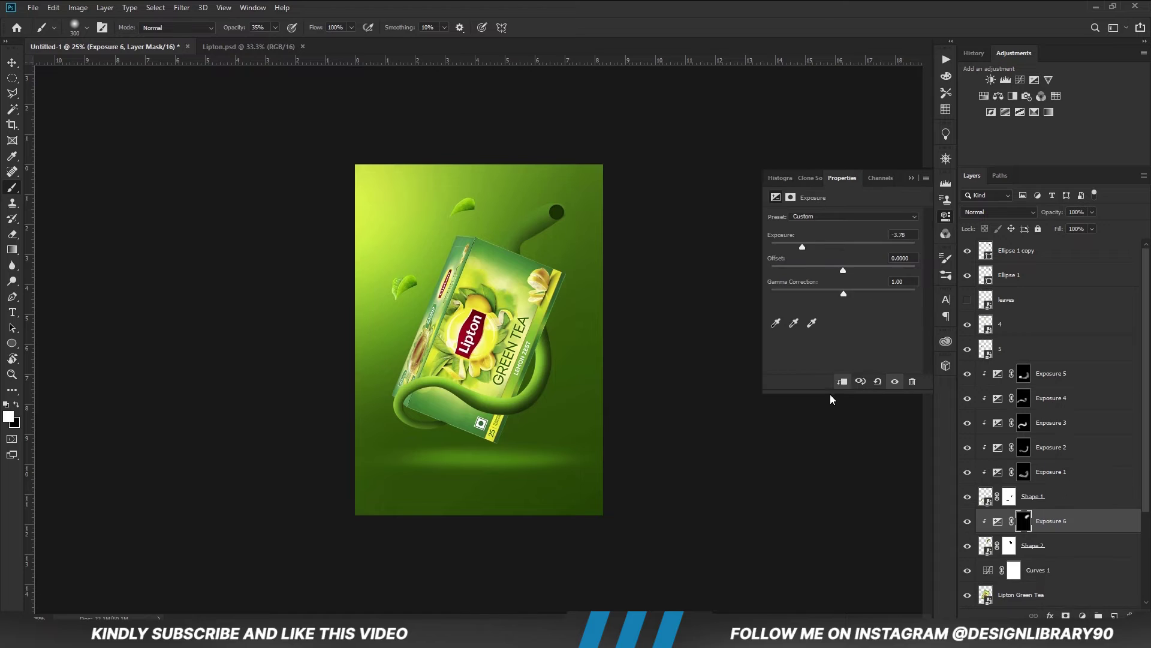
pyautogui.moveTo(842, 246); pyautogui.dragTo(812, 247)
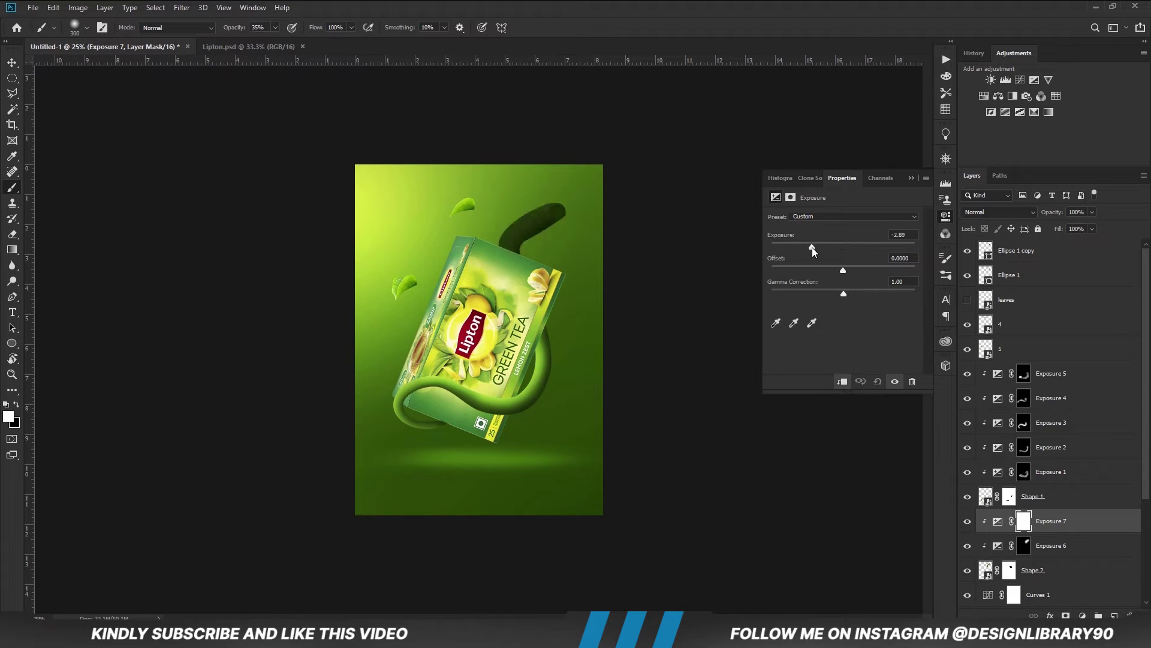
pyautogui.click(911, 178)
pyautogui.hotkey('ctrl', 'i')
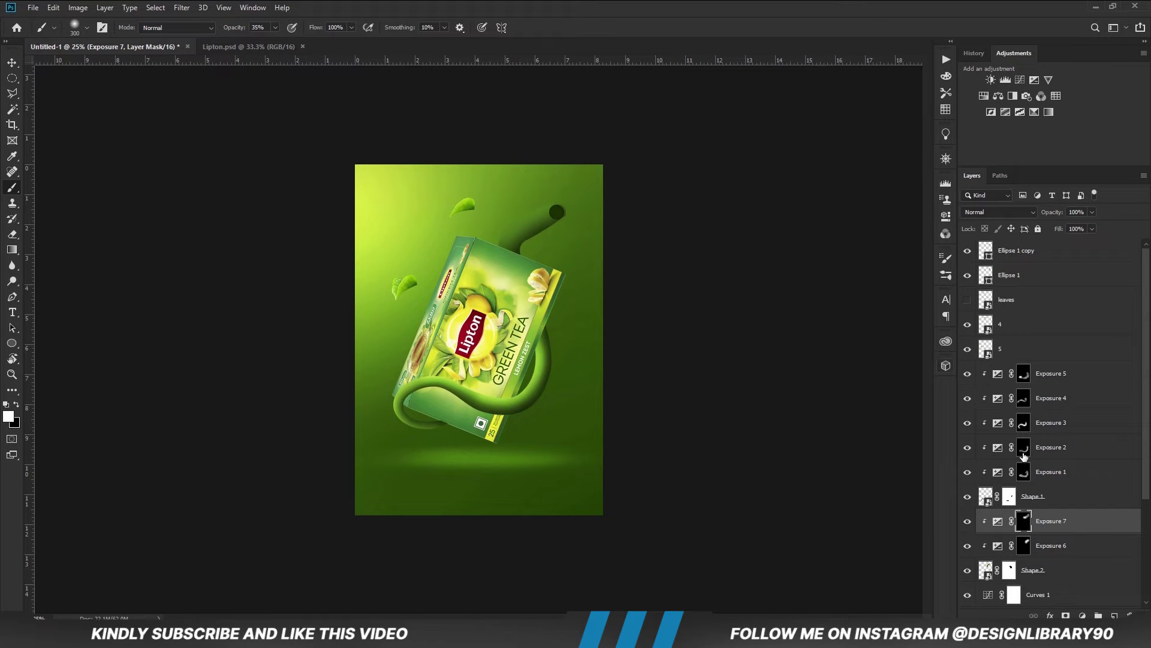
# Clip a brightening Exposure adjustment of about +2.39 to the upper curl and paint highlights through its inverted mask
pyautogui.click(1082, 616)
pyautogui.click(1085, 477)
pyautogui.moveTo(843, 246); pyautogui.dragTo(880, 250)
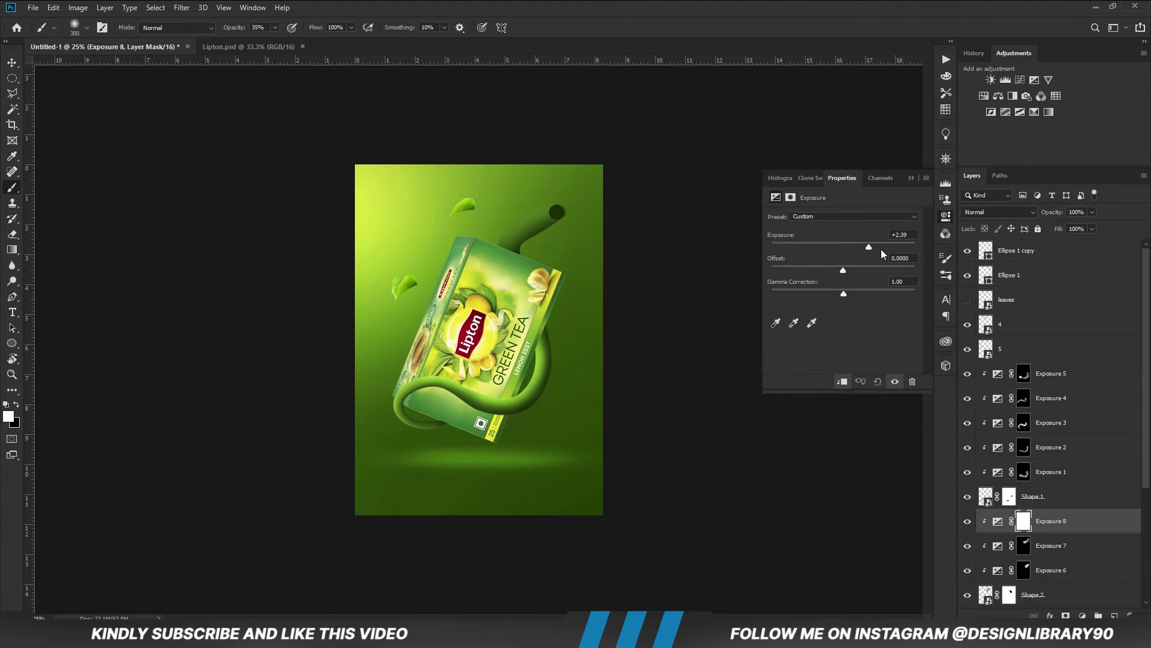
pyautogui.click(911, 177)
pyautogui.hotkey('ctrl', 'i')
pyautogui.moveTo(482, 240)
pyautogui.mouseDown()
pyautogui.moveTo(492, 273)
pyautogui.moveTo(543, 213)
pyautogui.moveTo(468, 262)
pyautogui.mouseUp()
pyautogui.press('x')
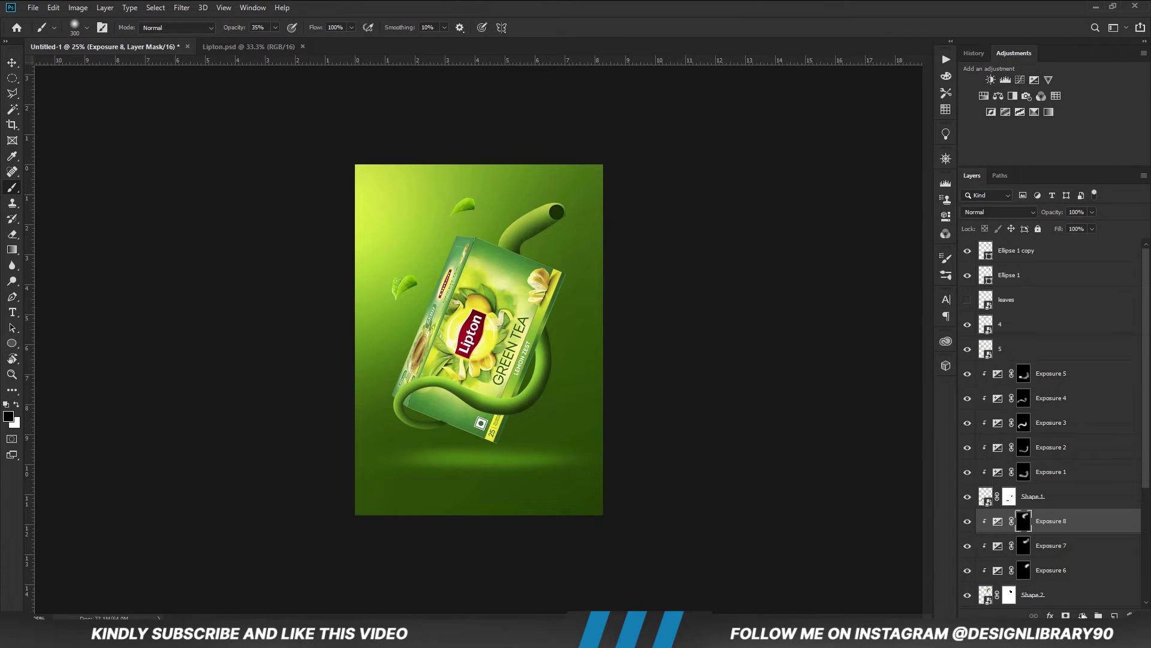
# Clip a ninth, brightening Exposure adjustment to the upper curl and paint stronger highlights along its upper edge through the inverted mask
pyautogui.click(1083, 616)
pyautogui.click(1085, 477)
pyautogui.moveTo(844, 247); pyautogui.dragTo(873, 247)
pyautogui.click(911, 178)
pyautogui.hotkey('ctrl', 'i')
pyautogui.press('x')
pyautogui.moveTo(528, 205); pyautogui.dragTo(498, 229)
pyautogui.press('x')
pyautogui.press('x')
pyautogui.press('v')
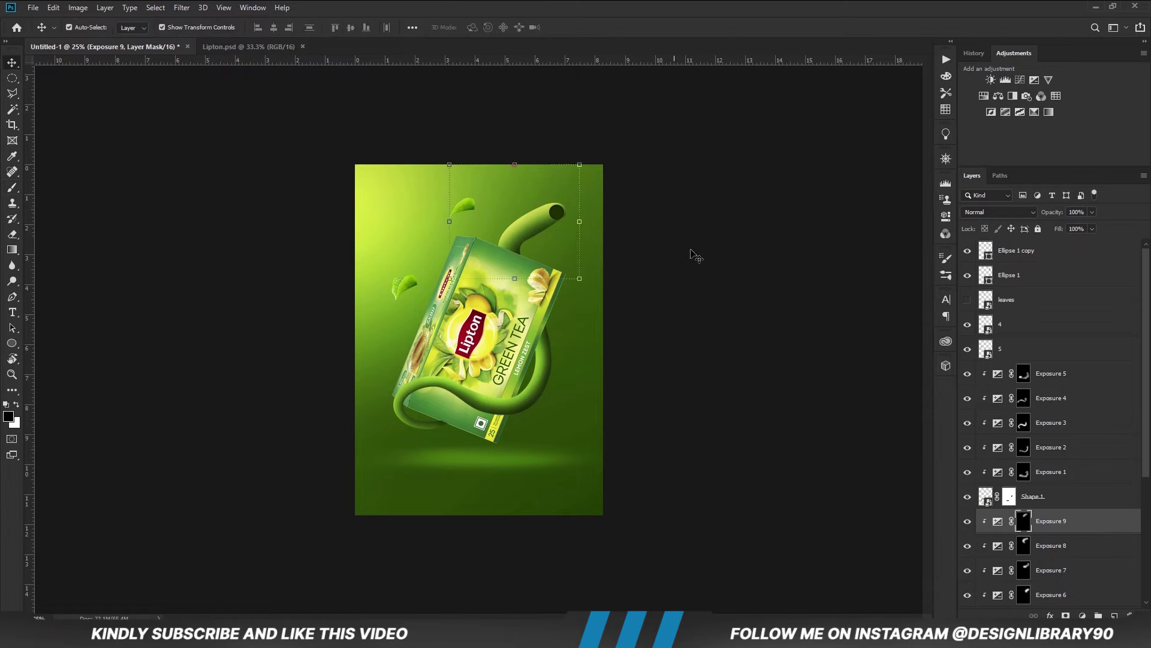
# Clip a brightening Exposure adjustment to the Ellipse 1 copy layer at the open end of the upper curl
pyautogui.click(975, 252)
pyautogui.click(1082, 615)
pyautogui.click(1080, 474)
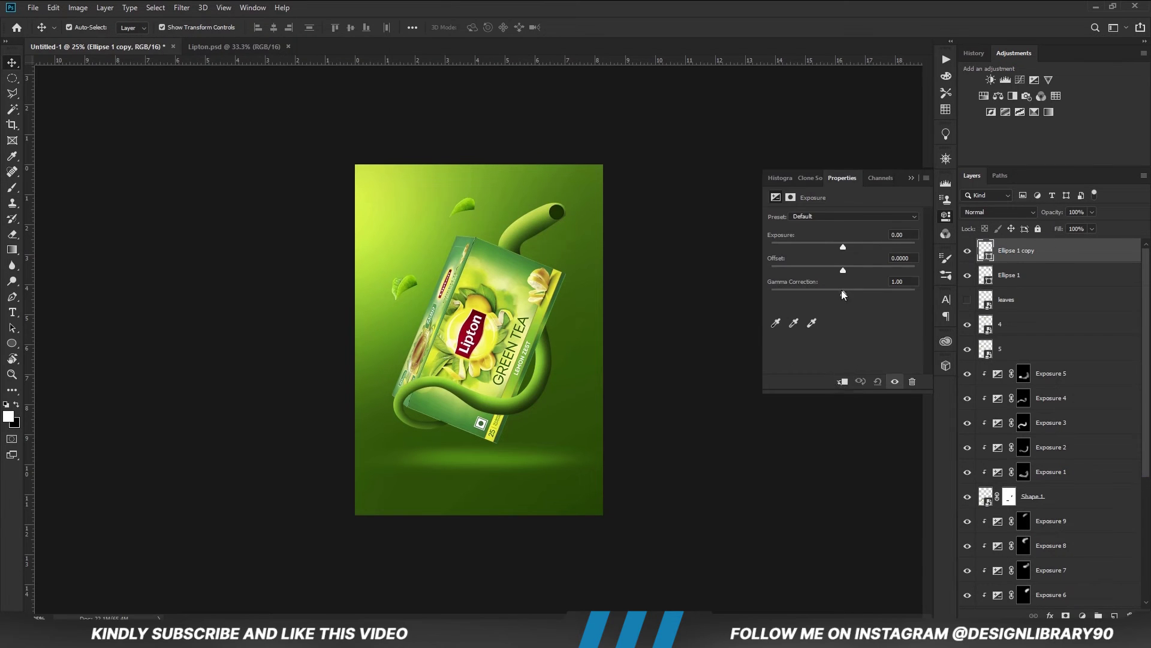
pyautogui.moveTo(843, 246); pyautogui.dragTo(887, 247)
# Change the fill of the Ellipse 1 copy shape to a lighter green
pyautogui.doubleClick(986, 274)
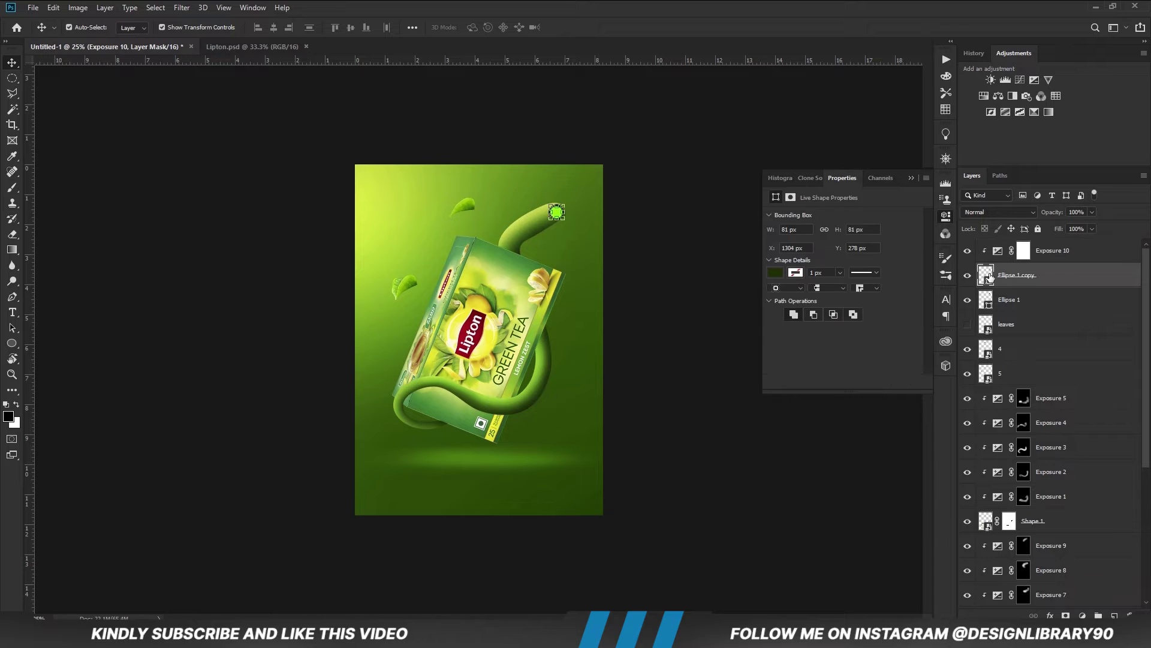
pyautogui.click(838, 278)
pyautogui.press('Return')
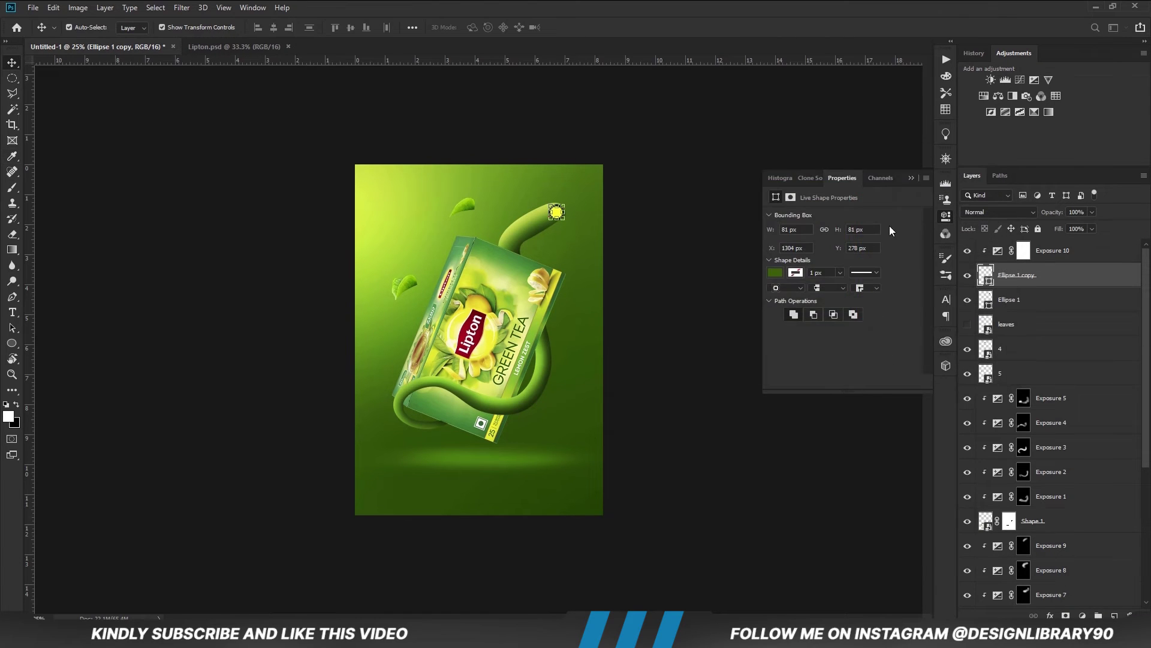
# Invert the Exposure 10 mask and use the Brush at 35% opacity to paint on the curl's open end
pyautogui.click(946, 216)
pyautogui.click(1022, 253)
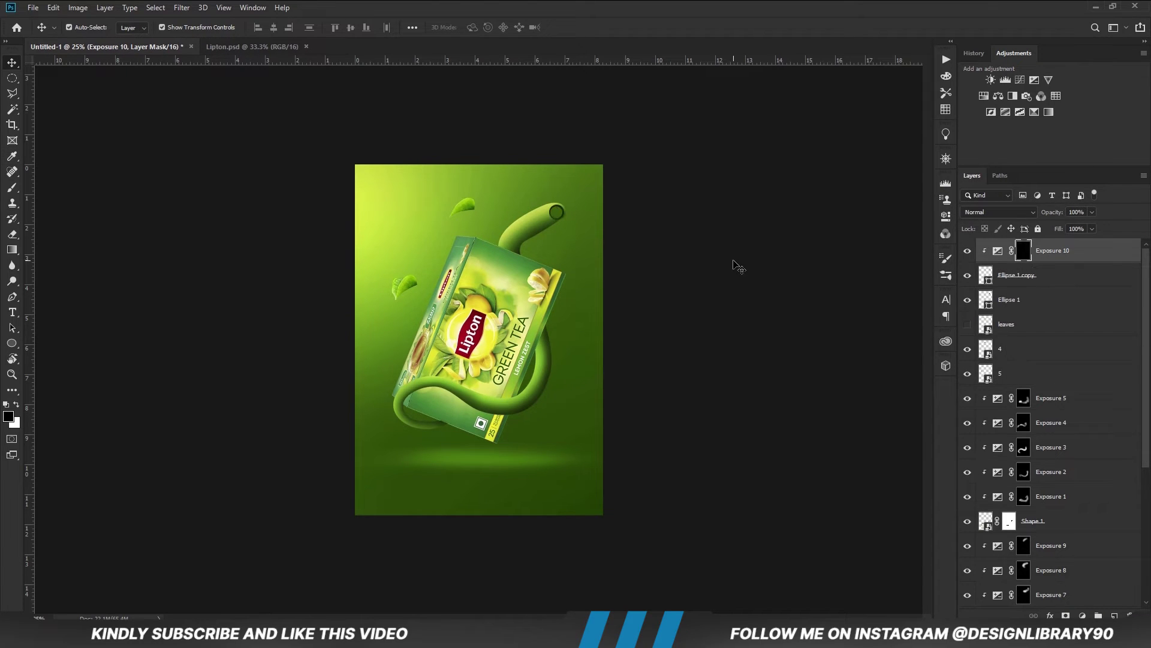
pyautogui.press('b')
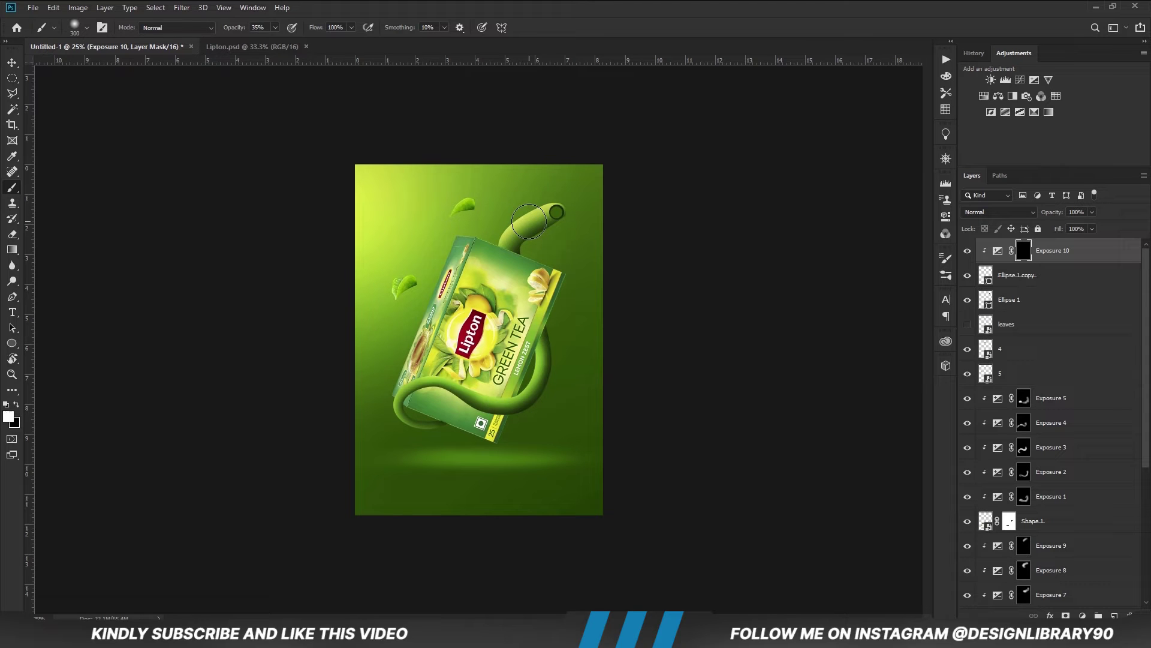
# Clip another Exposure adjustment to Ellipse 1 copy and paint inside the curl's opening through its inverted mask with a 125 px brush
pyautogui.click(1082, 615)
pyautogui.click(1042, 469)
pyautogui.hotkey('ctrl', 'alt', 'g')
pyautogui.click(912, 178)
pyautogui.hotkey('ctrl', 'i')
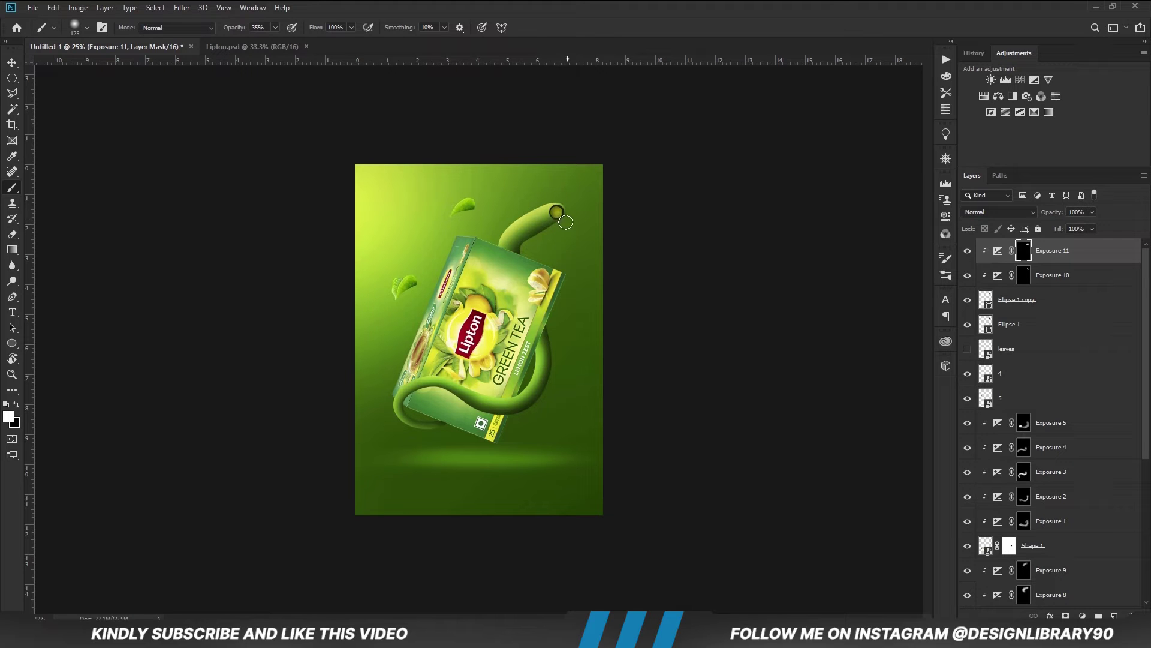
# Recolour the Ellipse 1 shape behind the curl's opening with a brighter green
pyautogui.doubleClick(986, 324)
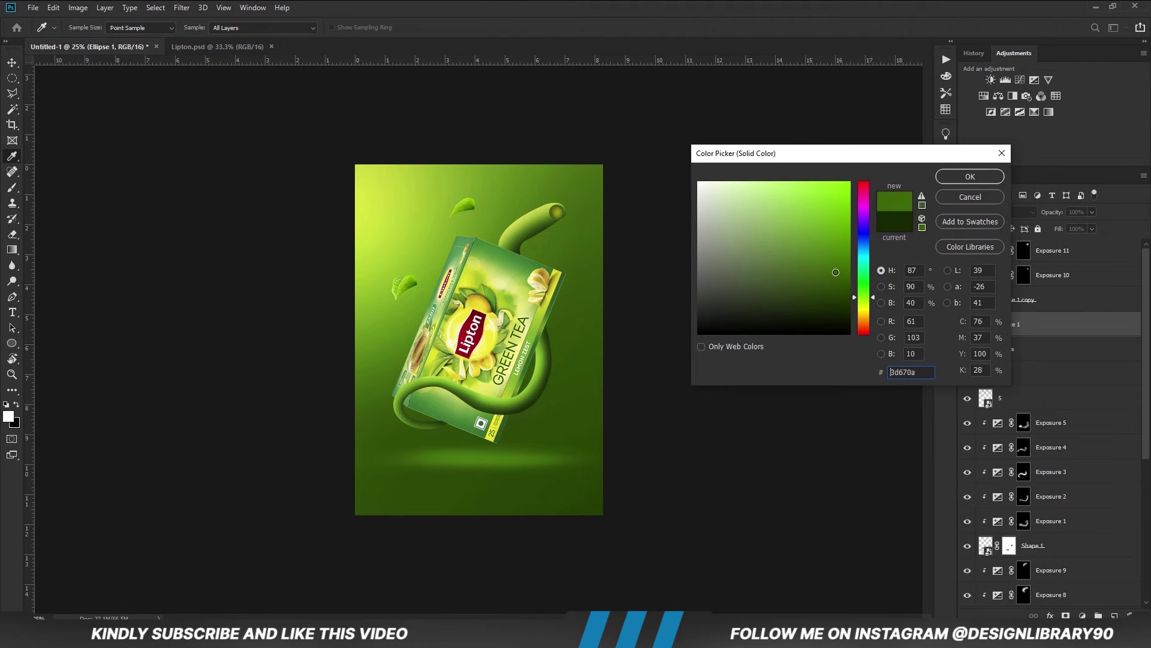
pyautogui.moveTo(839, 289)
pyautogui.mouseDown()
pyautogui.moveTo(843, 278)
pyautogui.moveTo(826, 296)
pyautogui.moveTo(814, 291)
pyautogui.moveTo(836, 293)
pyautogui.mouseUp()
pyautogui.press('Return')
pyautogui.keyDown('shift'); pyautogui.click(1049, 309); pyautogui.keyUp('shift')
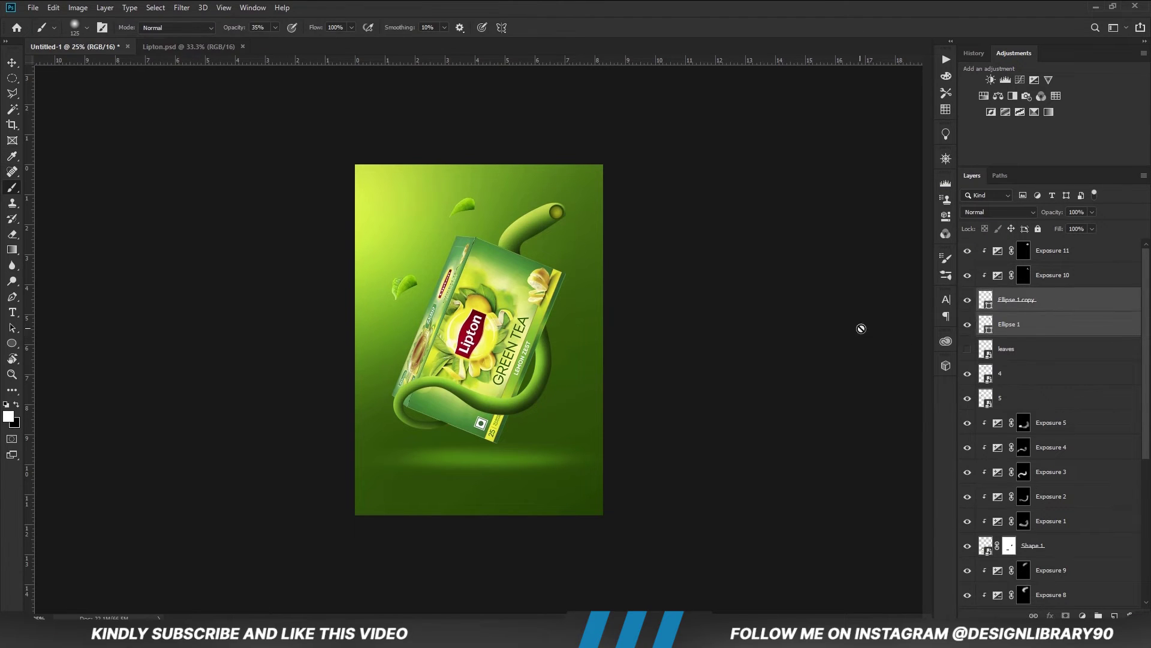
pyautogui.press('v')
pyautogui.click(761, 352)
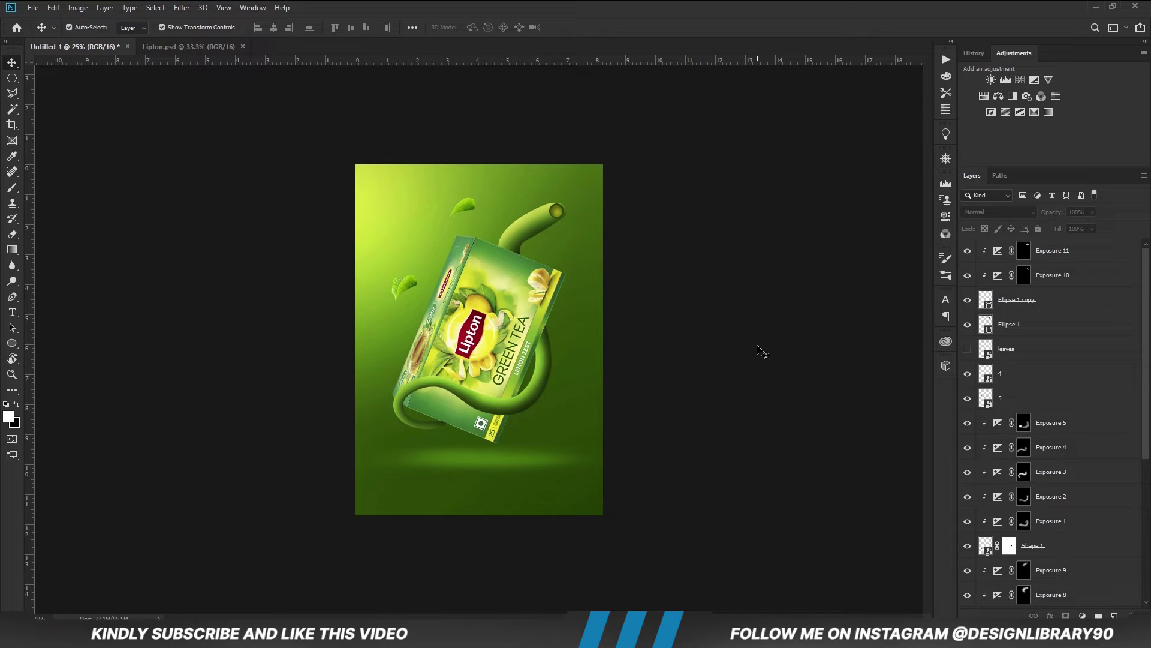
# Clip a darkening Exposure adjustment above Exposure 8 and paint a shadow where the upper curl meets the box through its inverted mask
pyautogui.click(1068, 594)
pyautogui.scroll(-3, 1064, 528)
pyautogui.click(1083, 615)
pyautogui.click(1068, 477)
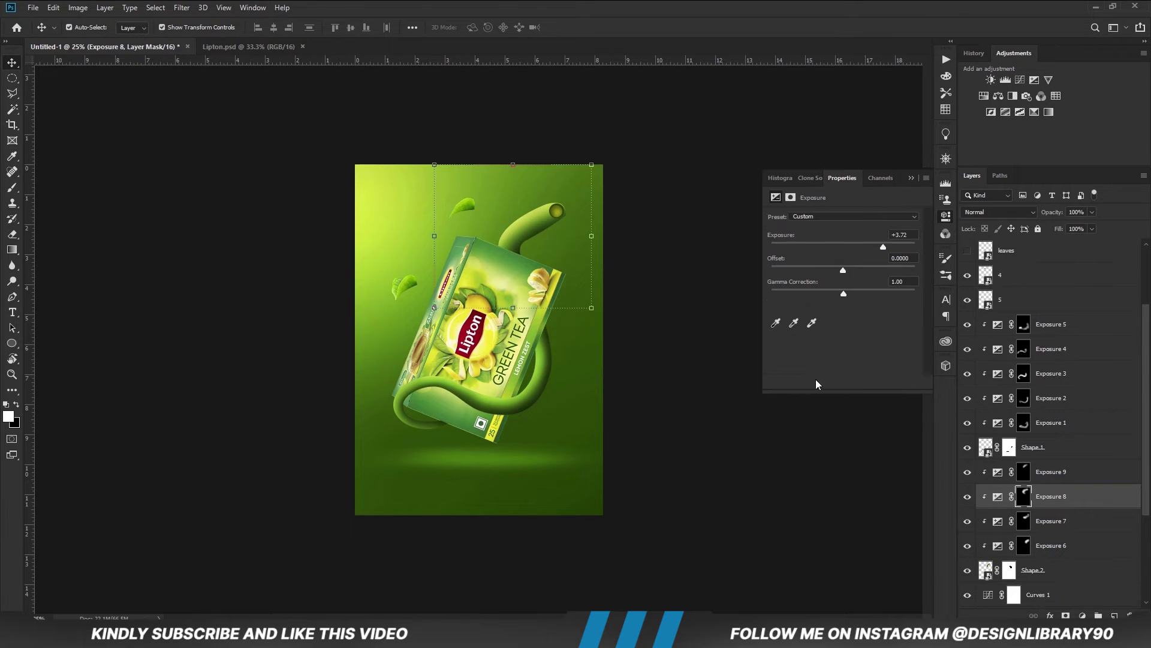
pyautogui.moveTo(843, 246); pyautogui.dragTo(801, 245)
pyautogui.click(828, 252)
pyautogui.hotkey('ctrl', 'i')
pyautogui.press('b')
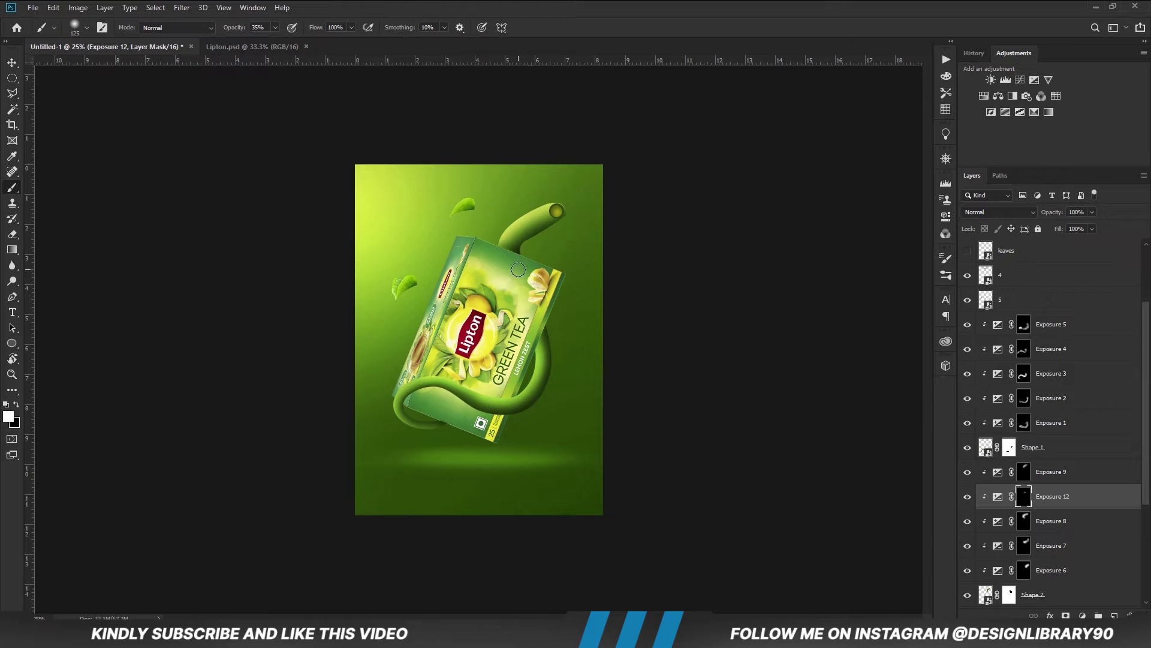
pyautogui.press('v')
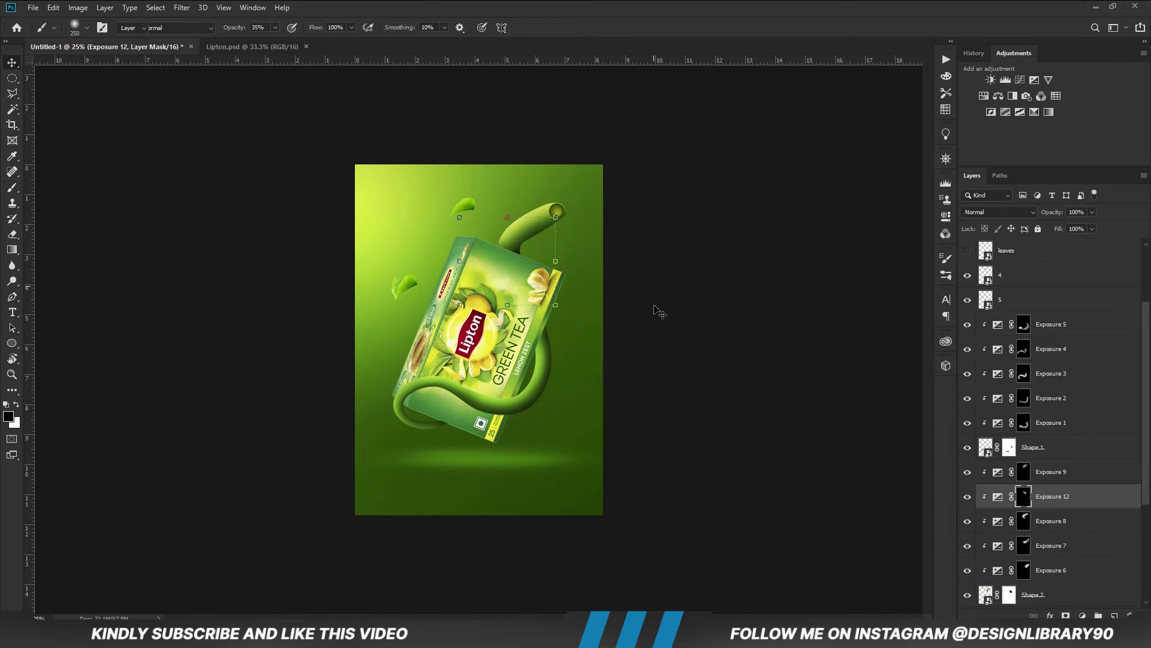
pyautogui.click(659, 364)
# Clip a darkening Exposure adjustment to the Lipton Green Tea box layer and invert its mask
pyautogui.keyDown('ctrl'); pyautogui.click(525, 351); pyautogui.keyUp('ctrl')
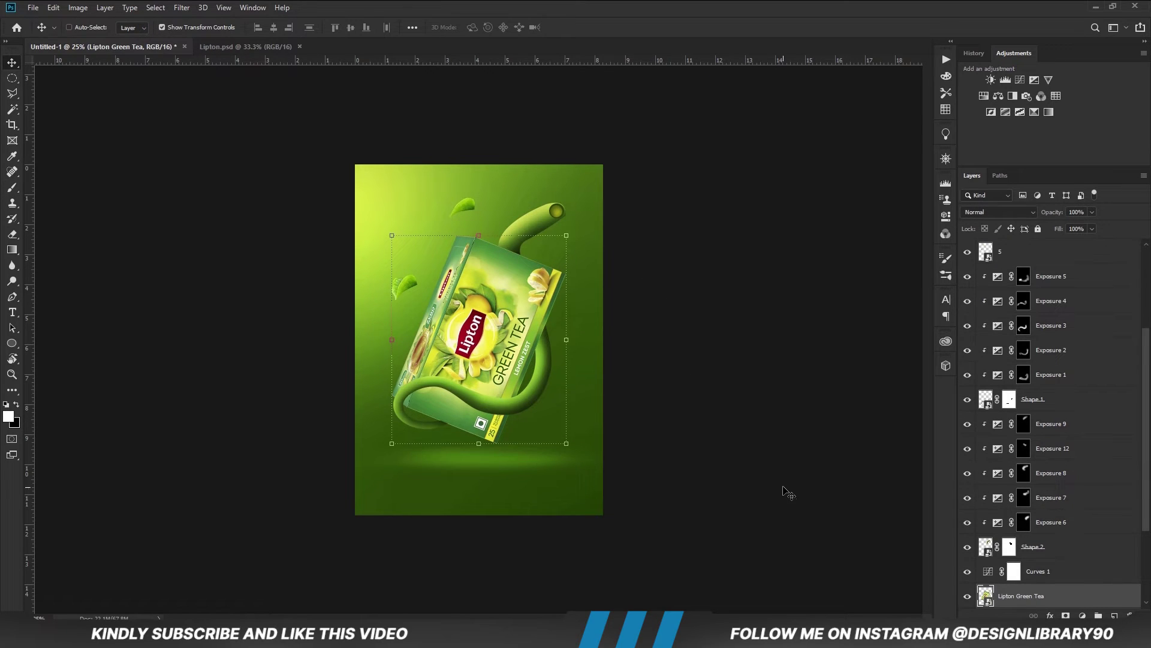
pyautogui.hotkey('ctrl', '+')
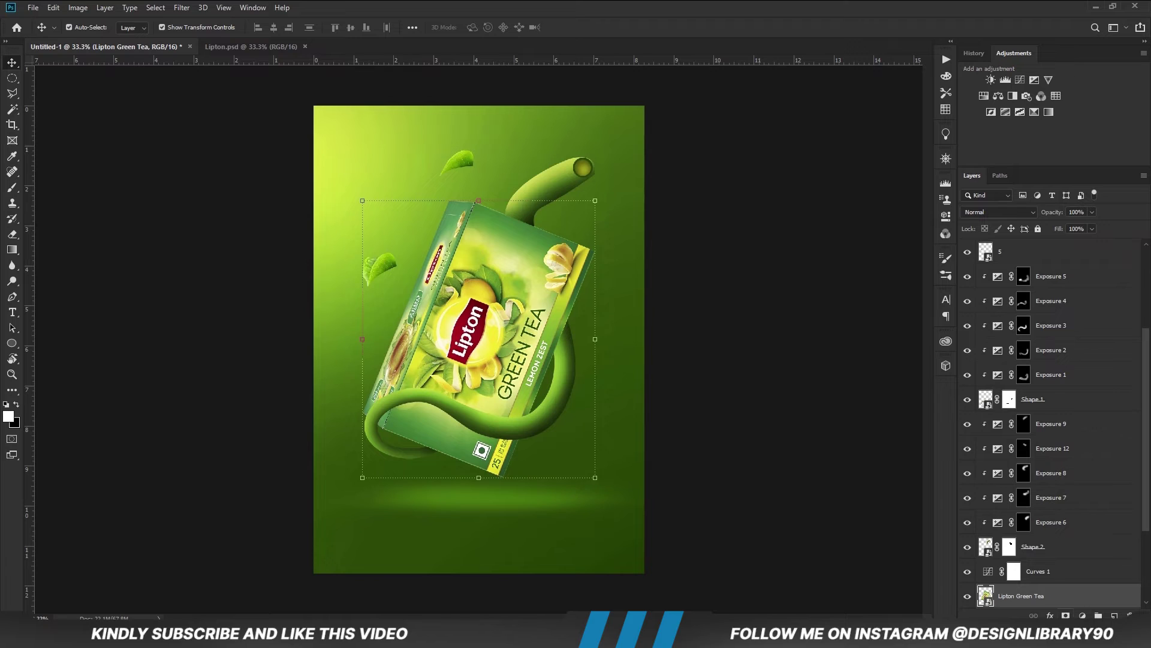
pyautogui.click(1082, 616)
pyautogui.click(1074, 477)
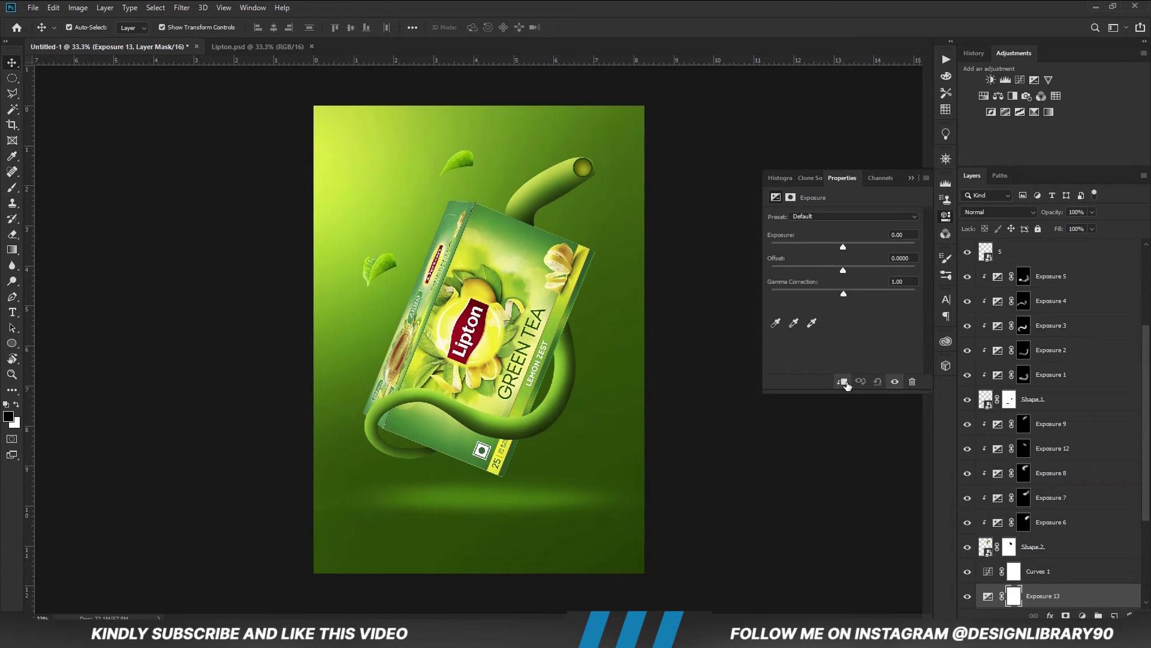
pyautogui.click(843, 382)
pyautogui.click(912, 178)
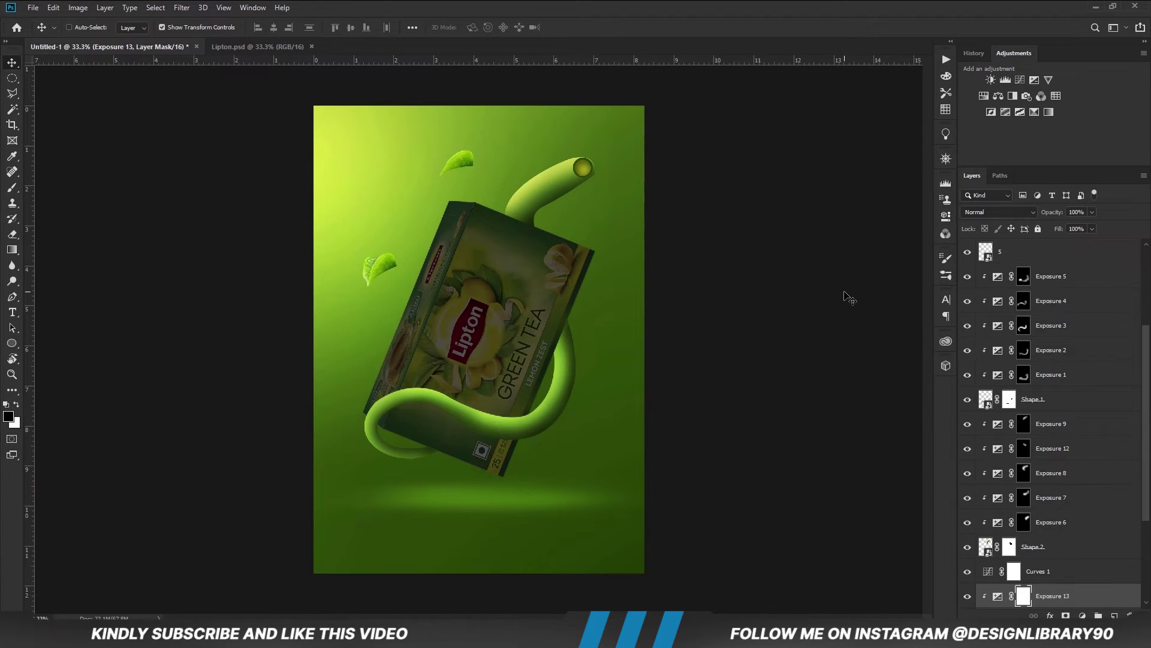
pyautogui.hotkey('ctrl', 'i')
# Paint shadows over the box's right side on the Exposure 13 mask with a 500 px white brush at 19% opacity
pyautogui.press('b')
pyautogui.click(275, 28)
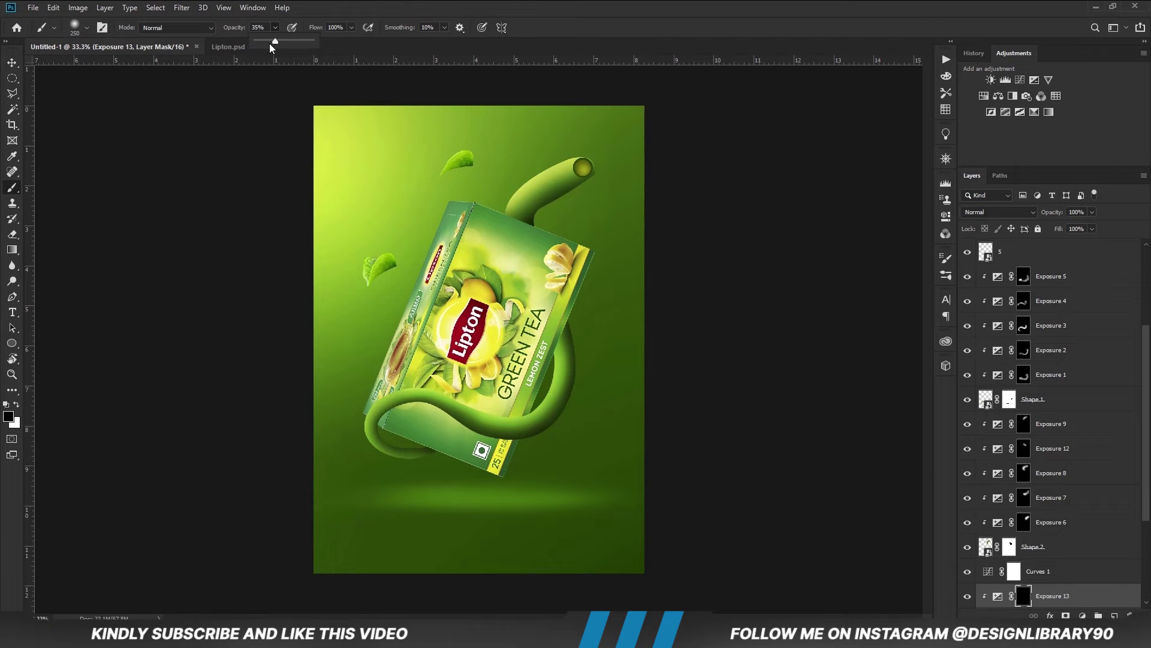
pyautogui.click(328, 42)
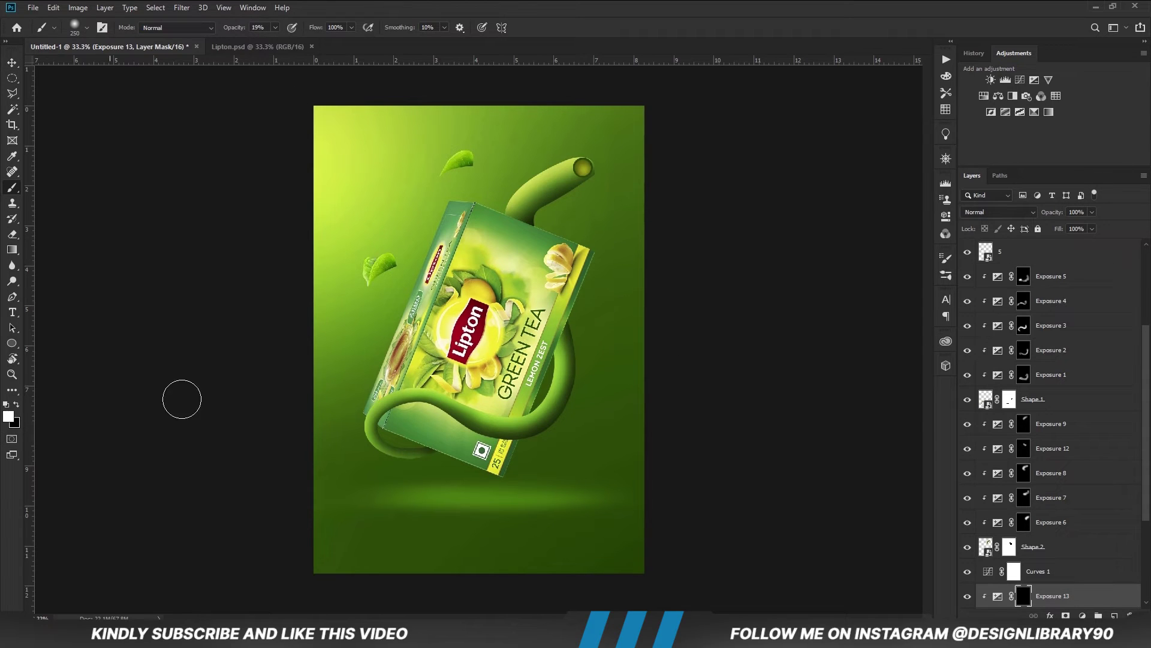
pyautogui.press(']')
pyautogui.press(']')
pyautogui.press(']')
pyautogui.press(']')
pyautogui.press(']')
pyautogui.moveTo(564, 267)
pyautogui.mouseDown()
pyautogui.moveTo(576, 298)
pyautogui.moveTo(561, 305)
pyautogui.moveTo(502, 472)
pyautogui.moveTo(505, 459)
pyautogui.moveTo(442, 469)
pyautogui.moveTo(508, 478)
pyautogui.moveTo(396, 457)
pyautogui.moveTo(514, 366)
pyautogui.moveTo(604, 200)
pyautogui.mouseUp()
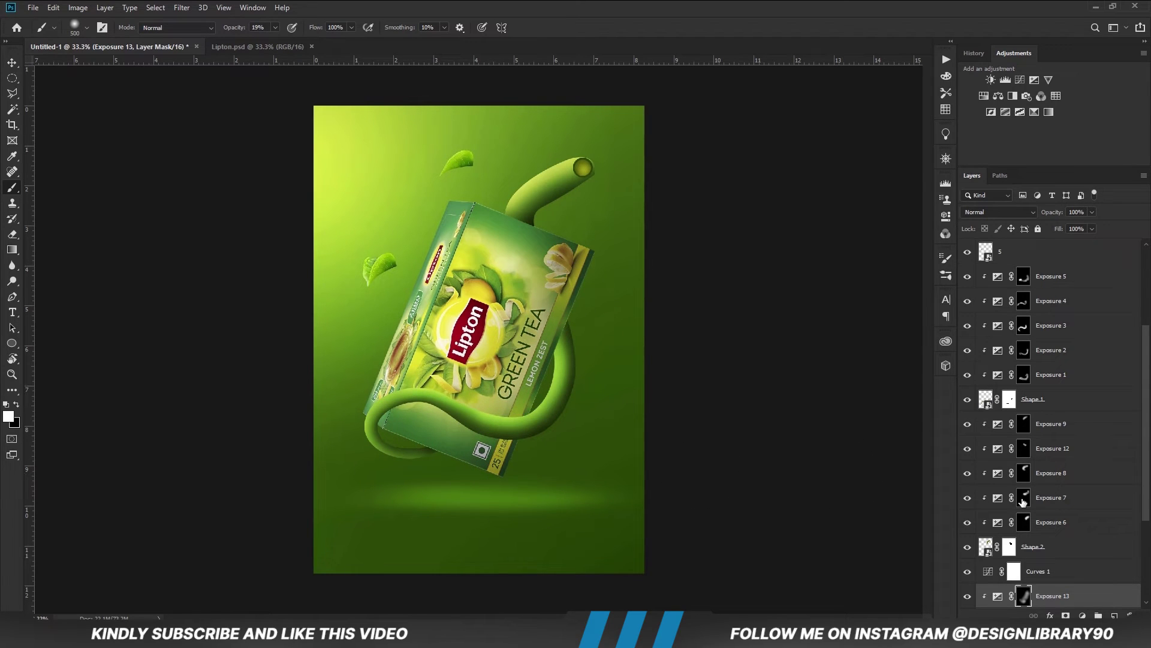
# Clip a second darkening Exposure adjustment to the box layer
pyautogui.click(1081, 615)
pyautogui.click(1074, 469)
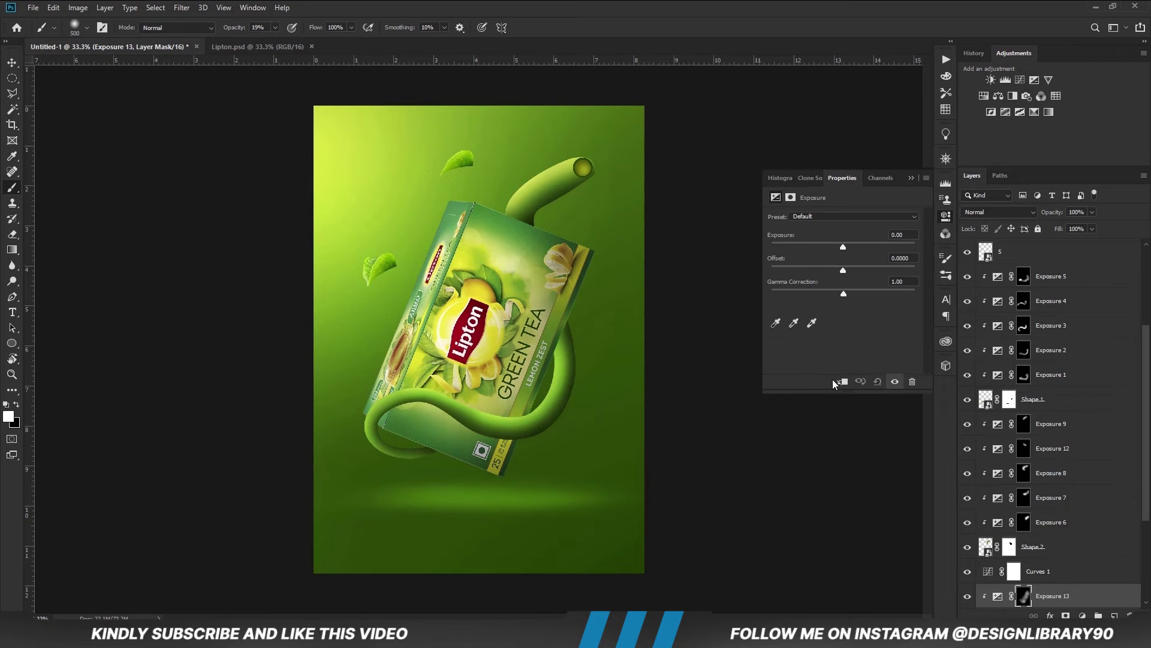
pyautogui.hotkey('ctrl', 'alt', 'g')
pyautogui.moveTo(842, 246); pyautogui.dragTo(823, 246)
pyautogui.click(912, 178)
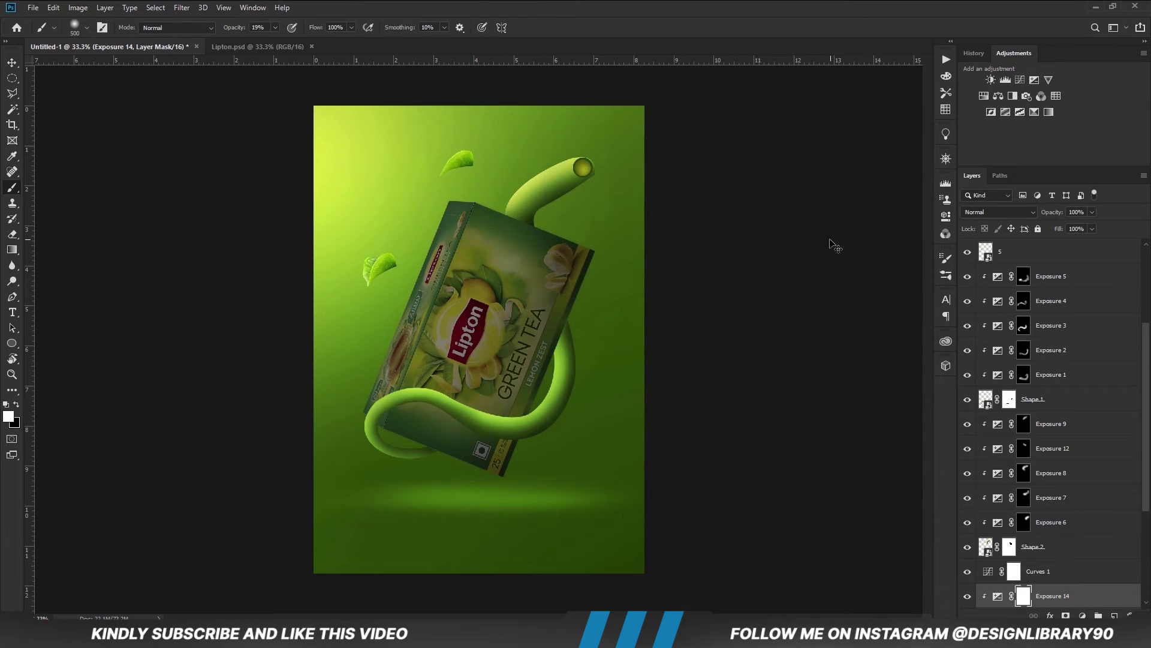
# Paint broad shadows on the box through the inverted Exposure 14 mask with a 700 px brush, and set that layer's opacity to 66%
pyautogui.hotkey('ctrl', 'i')
pyautogui.press(']')
pyautogui.press(']')
pyautogui.moveTo(538, 263)
pyautogui.mouseDown()
pyautogui.moveTo(408, 366)
pyautogui.moveTo(432, 444)
pyautogui.mouseUp()
pyautogui.click(1092, 212)
pyautogui.moveTo(1096, 225); pyautogui.dragTo(1074, 226)
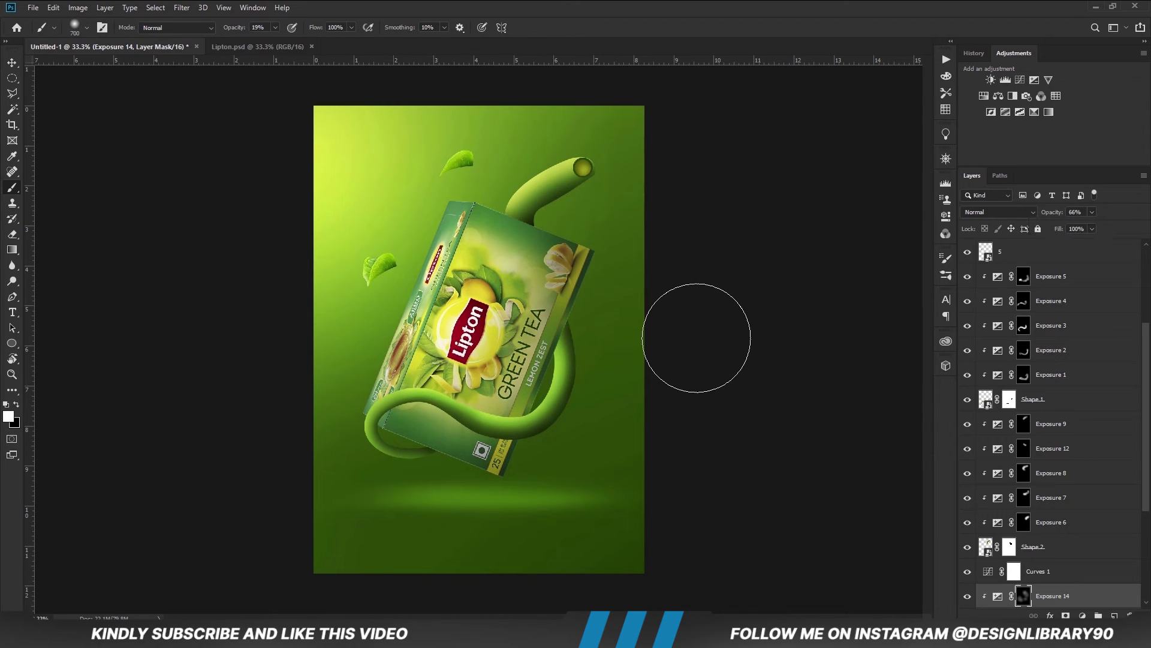
# Clip a strongly darkening third Exposure adjustment to the box and invert its mask
pyautogui.press('v')
pyautogui.click(1083, 616)
pyautogui.click(1079, 476)
pyautogui.click(843, 381)
pyautogui.click(911, 178)
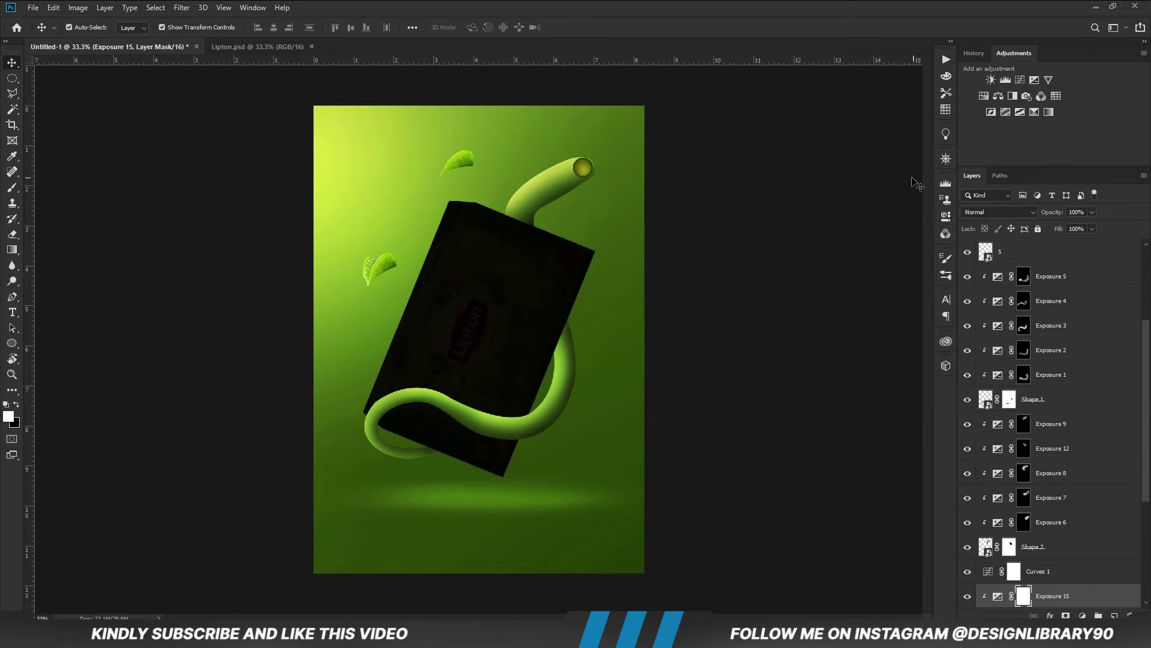
pyautogui.hotkey('ctrl', 'i')
# Paint a dark shadow on the box beneath the lower curl on the Exposure 15 mask, starting with 59% brush opacity
pyautogui.press('b')
pyautogui.moveTo(274, 28); pyautogui.dragTo(298, 45)
pyautogui.press(']')
pyautogui.press(']')
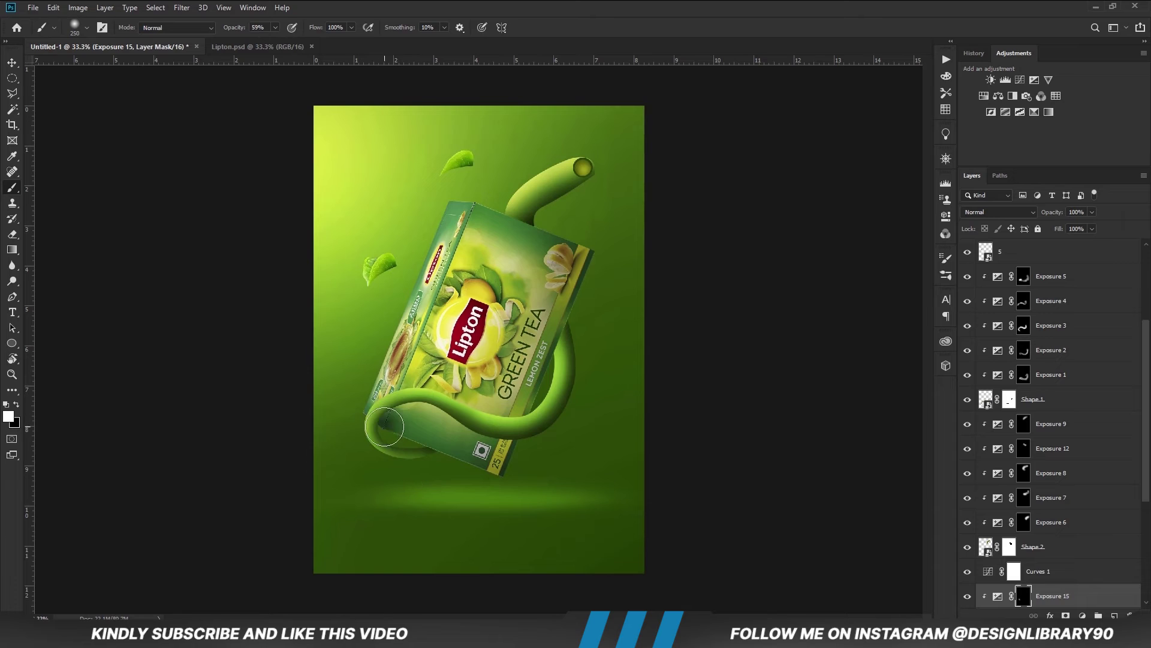
pyautogui.moveTo(387, 423)
pyautogui.mouseDown()
pyautogui.moveTo(542, 442)
pyautogui.moveTo(400, 403)
pyautogui.mouseUp()
# Reduce the heavy shadow below the curl by painting black on the Exposure 15 mask with a larger brush at 31% opacity
pyautogui.press('x')
pyautogui.press(']')
pyautogui.press(']')
pyautogui.press(']')
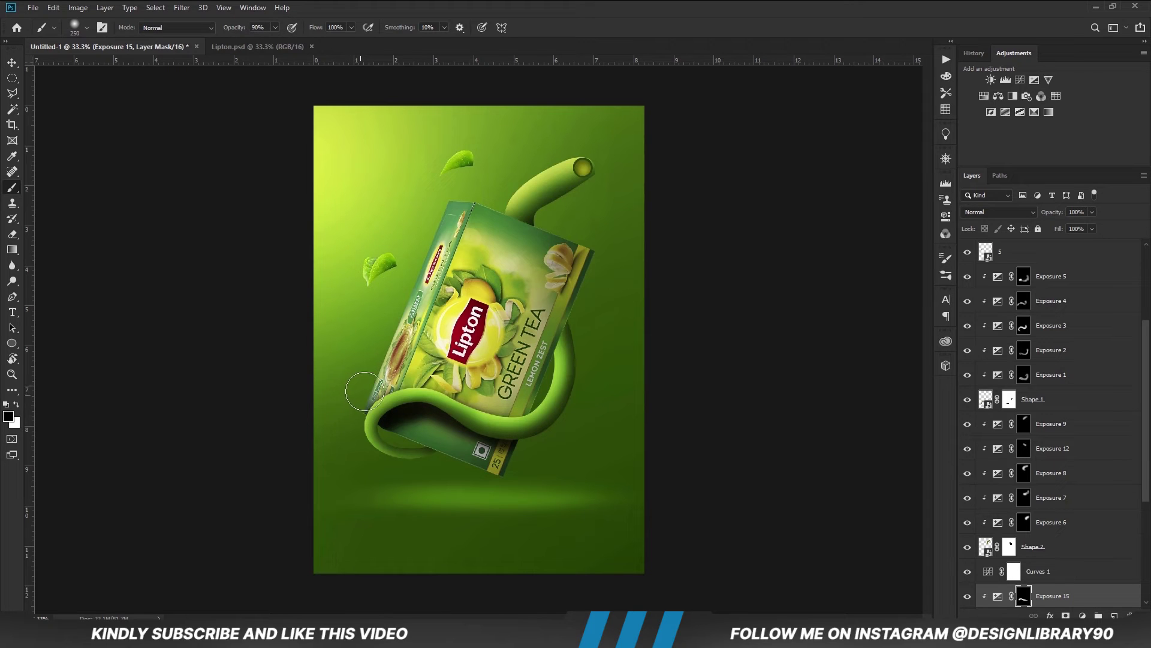
pyautogui.moveTo(293, 39); pyautogui.dragTo(244, 47)
pyautogui.moveTo(432, 439)
pyautogui.mouseDown()
pyautogui.moveTo(393, 438)
pyautogui.moveTo(540, 453)
pyautogui.moveTo(402, 441)
pyautogui.moveTo(363, 393)
pyautogui.moveTo(345, 433)
pyautogui.moveTo(394, 434)
pyautogui.moveTo(394, 447)
pyautogui.moveTo(434, 439)
pyautogui.mouseUp()
# Switch to white and shrink the brush to 100 px to refine the shadow beside the curl
pyautogui.press('x')
pyautogui.press('[')
pyautogui.press('[')
pyautogui.press('[')
pyautogui.press('[')
pyautogui.press('[')
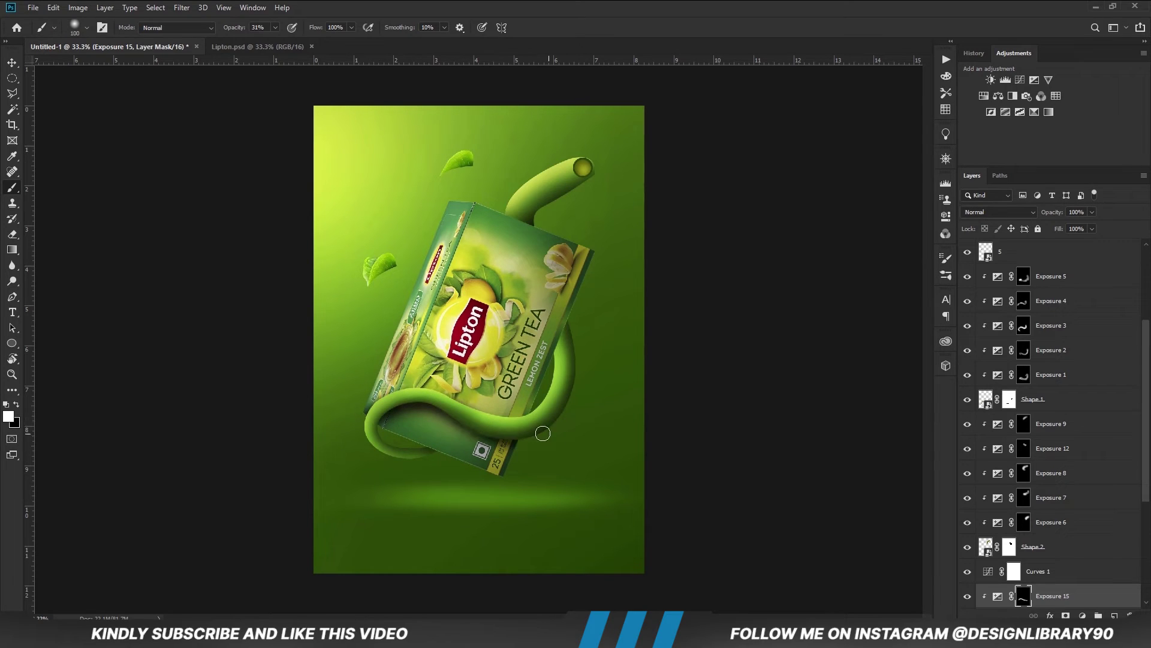
# Soften the shadow under the lower curl with a 300 px black brush, using 14% and 5% opacity
pyautogui.press('x')
pyautogui.press(']')
pyautogui.click(275, 27)
pyautogui.click(263, 42)
pyautogui.click(329, 8)
pyautogui.press(']')
pyautogui.moveTo(436, 420); pyautogui.dragTo(393, 431)
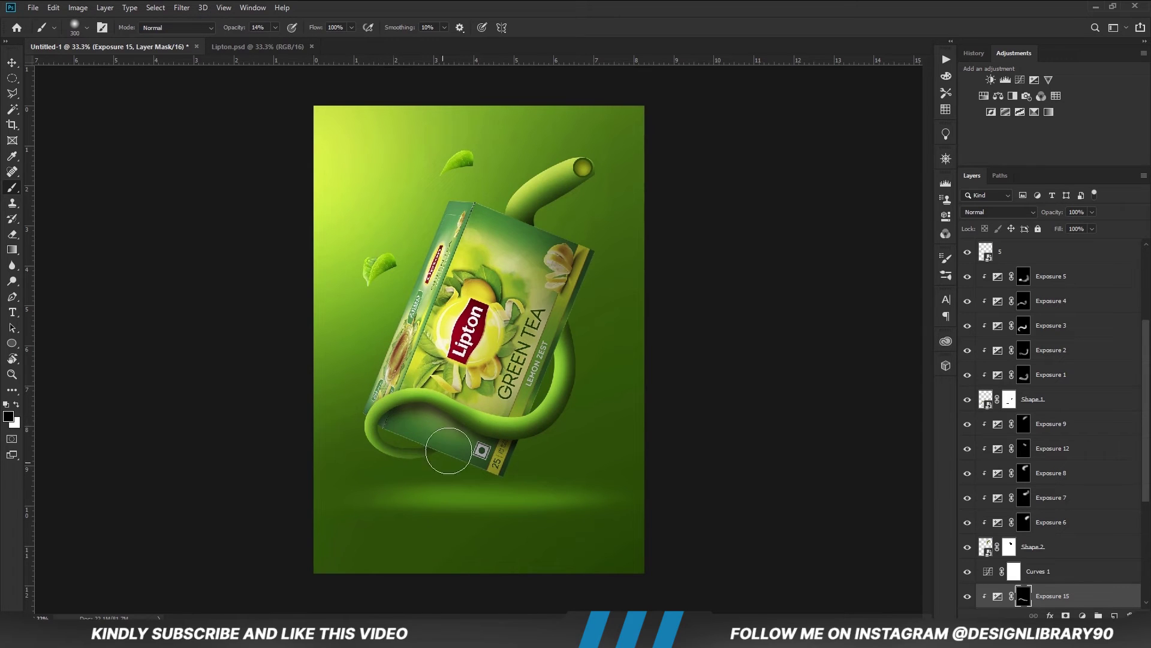
pyautogui.press('0')
pyautogui.press('5')
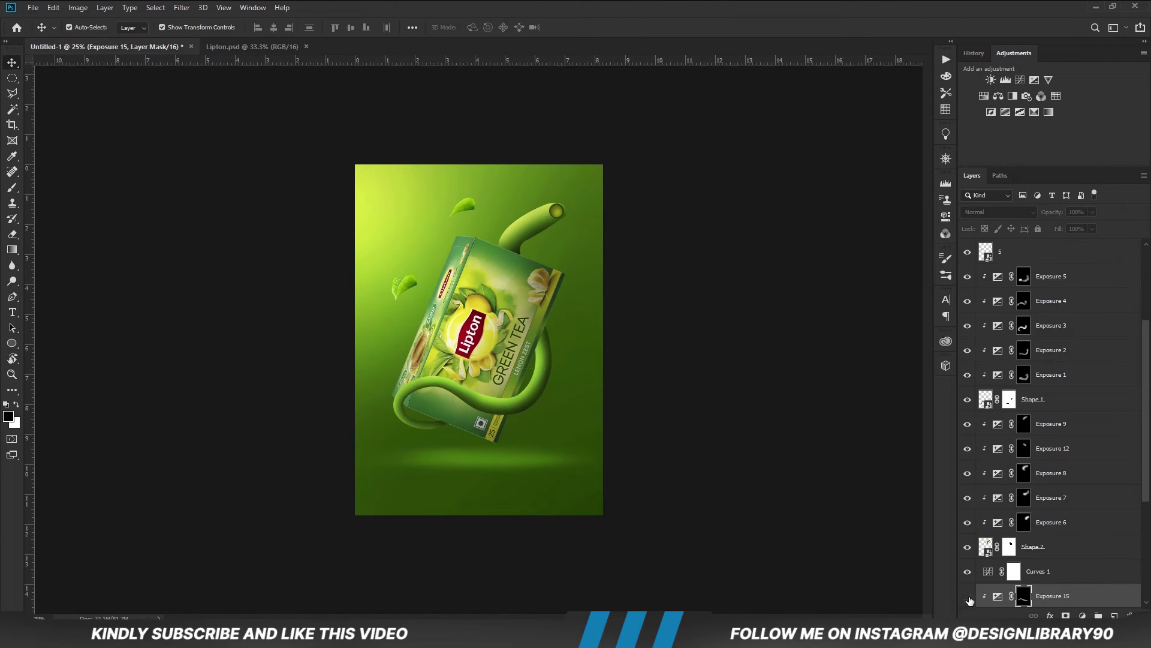
# Deepen the contact shadow along the lower curl's edge with a 100 px white brush at 16% opacity
pyautogui.press('[')
pyautogui.press('[')
pyautogui.press('[')
pyautogui.press('[')
pyautogui.press('[')
pyautogui.press('[')
pyautogui.press('x')
pyautogui.scroll(2, 422, 399)
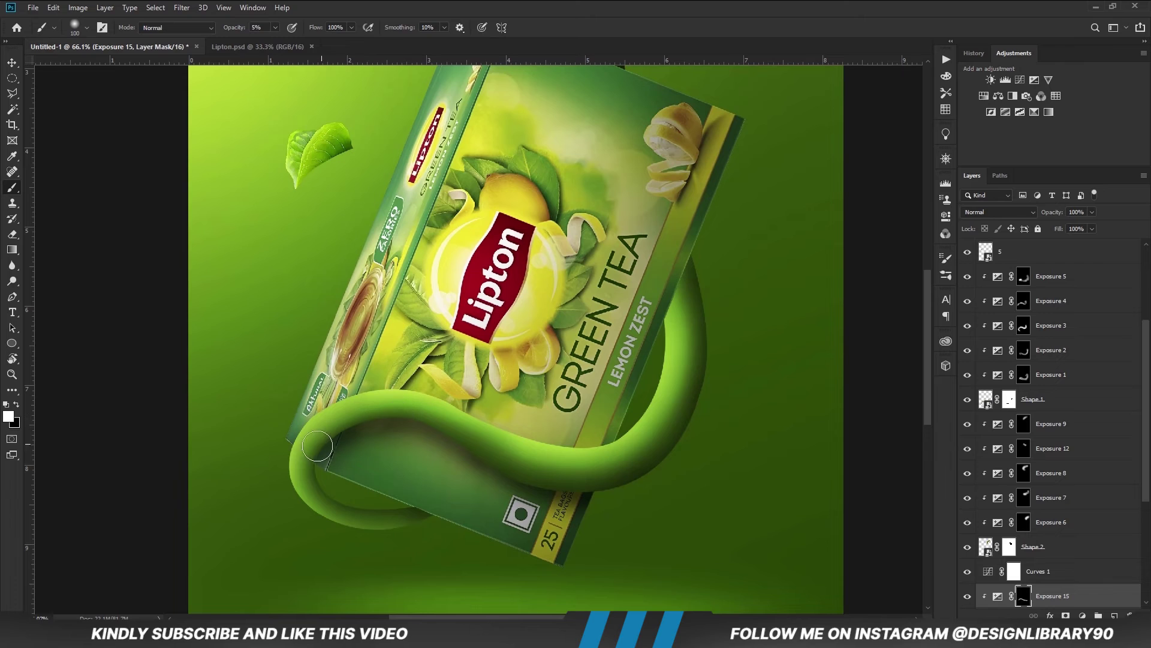
pyautogui.moveTo(273, 29); pyautogui.dragTo(280, 42)
pyautogui.moveTo(482, 446); pyautogui.dragTo(507, 463)
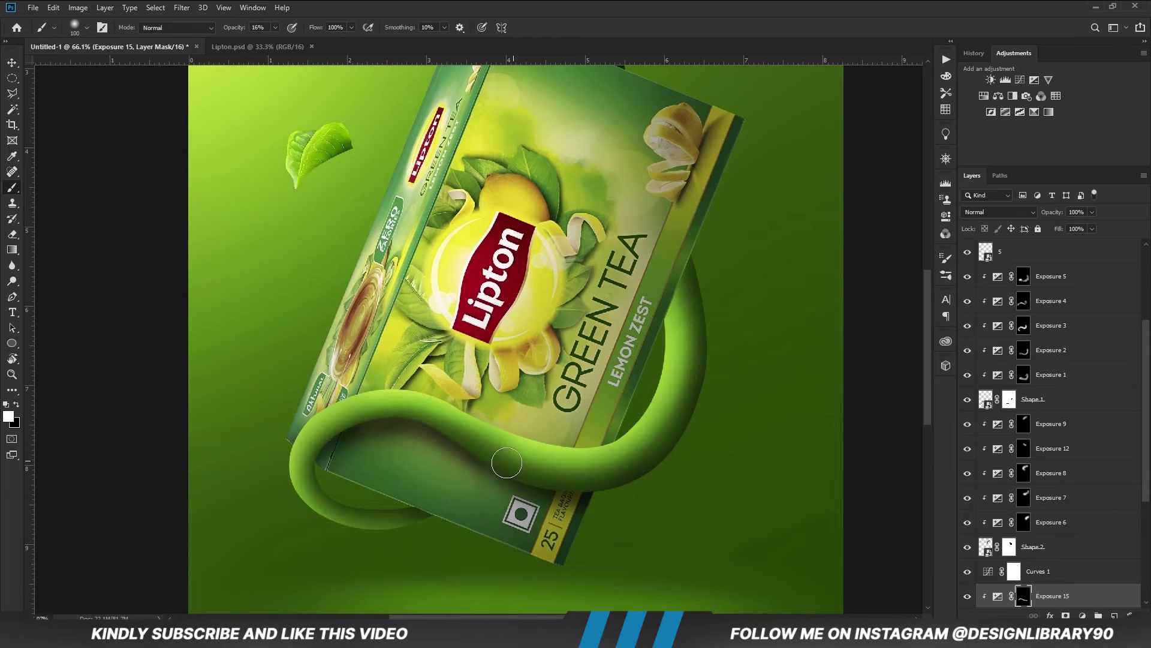
# Touch up the curl shadow on the Exposure 15 mask in black at a lower brush opacity
pyautogui.moveTo(270, 41); pyautogui.dragTo(267, 41)
pyautogui.press('x')
pyautogui.hotkey('ctrl', '-')
pyautogui.hotkey('ctrl', '-')
pyautogui.hotkey('ctrl', '-')
pyautogui.press('v')
# Add a Solid Color fill layer directly above the Lipton Green Tea box layer
pyautogui.click(470, 310)
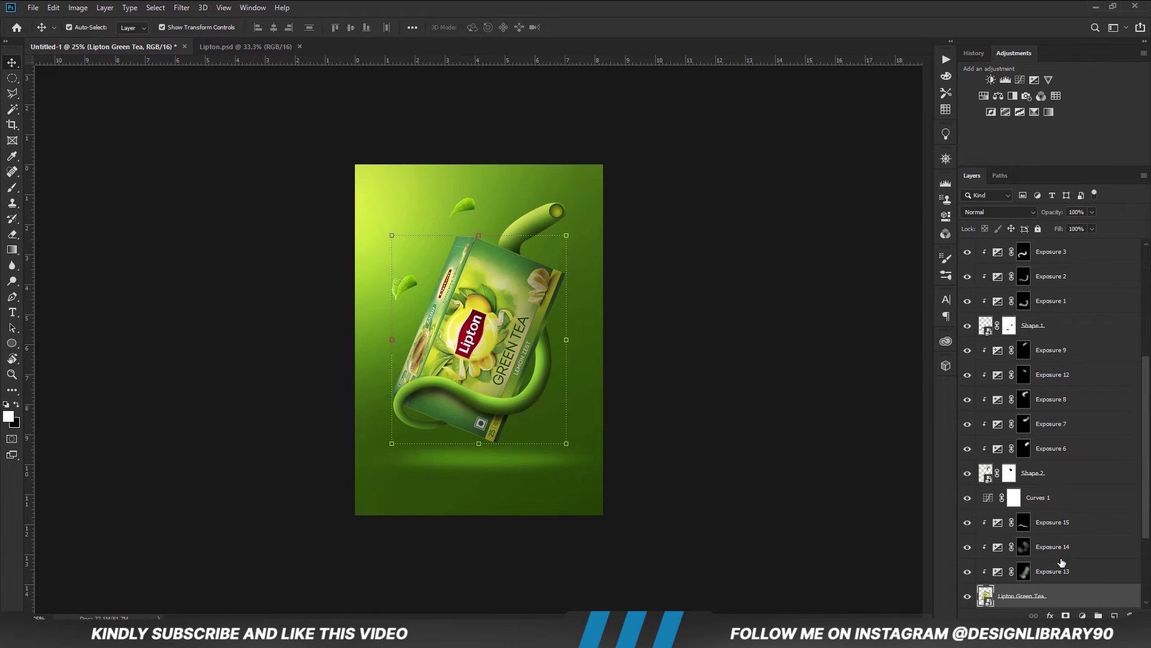
pyautogui.click(1083, 615)
pyautogui.click(1079, 403)
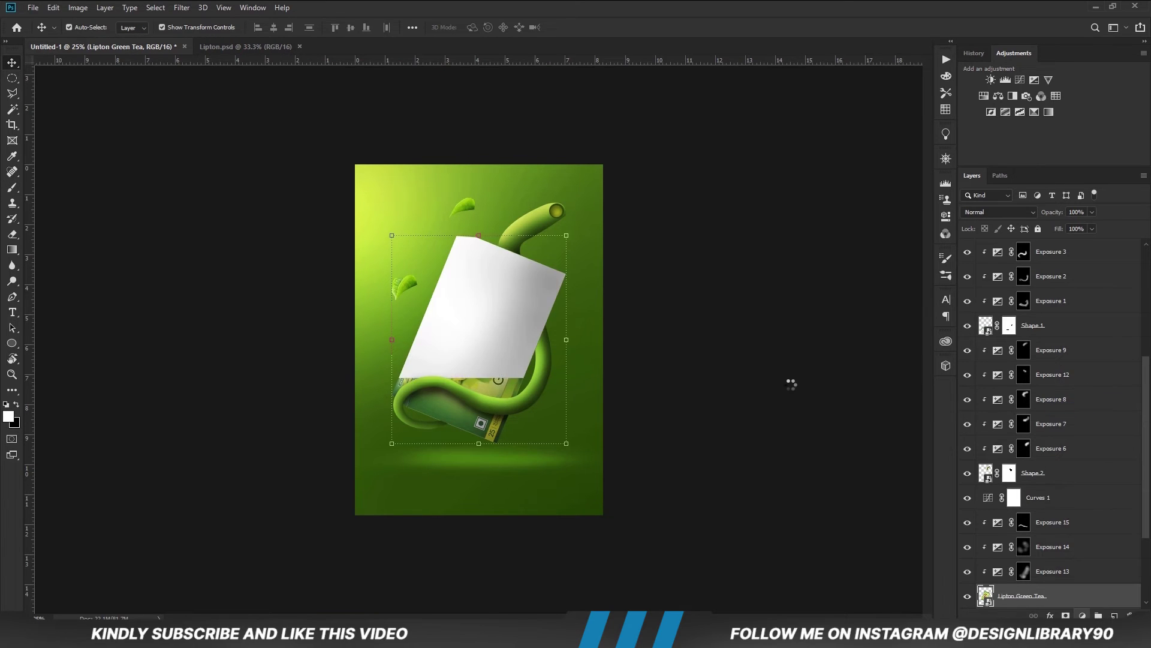
# Switch to Notepad and copy the hex colour code cfe932
pyautogui.hotkey('alt', 'Tab')
pyautogui.moveTo(519, 201); pyautogui.dragTo(547, 204)
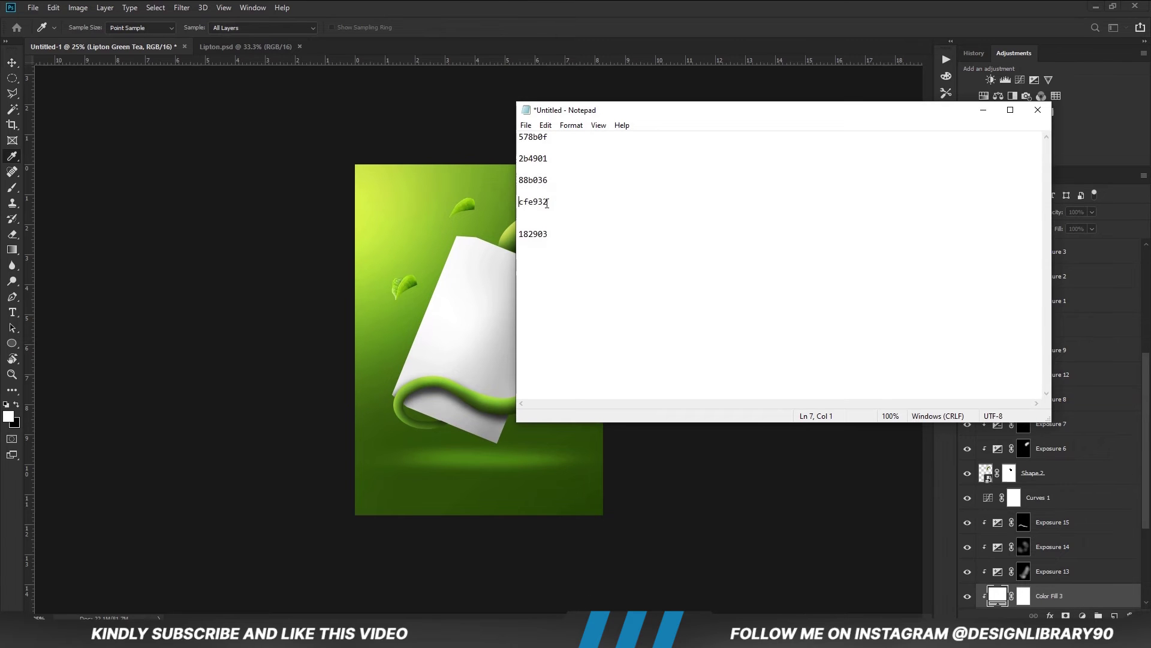
pyautogui.doubleClick(548, 203)
pyautogui.rightClick(548, 203)
pyautogui.click(569, 238)
# Return to Photoshop and set the new fill layer's colour to cfe932
pyautogui.hotkey('alt', 'Tab')
pyautogui.rightClick(900, 368)
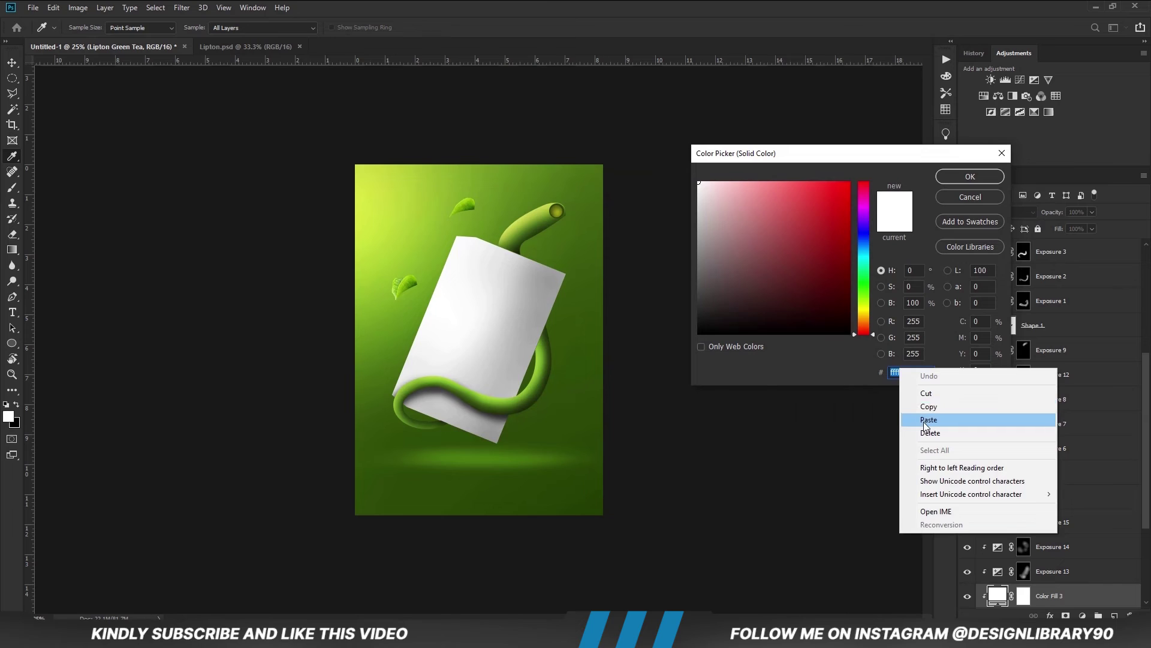
pyautogui.click(918, 421)
pyautogui.click(953, 177)
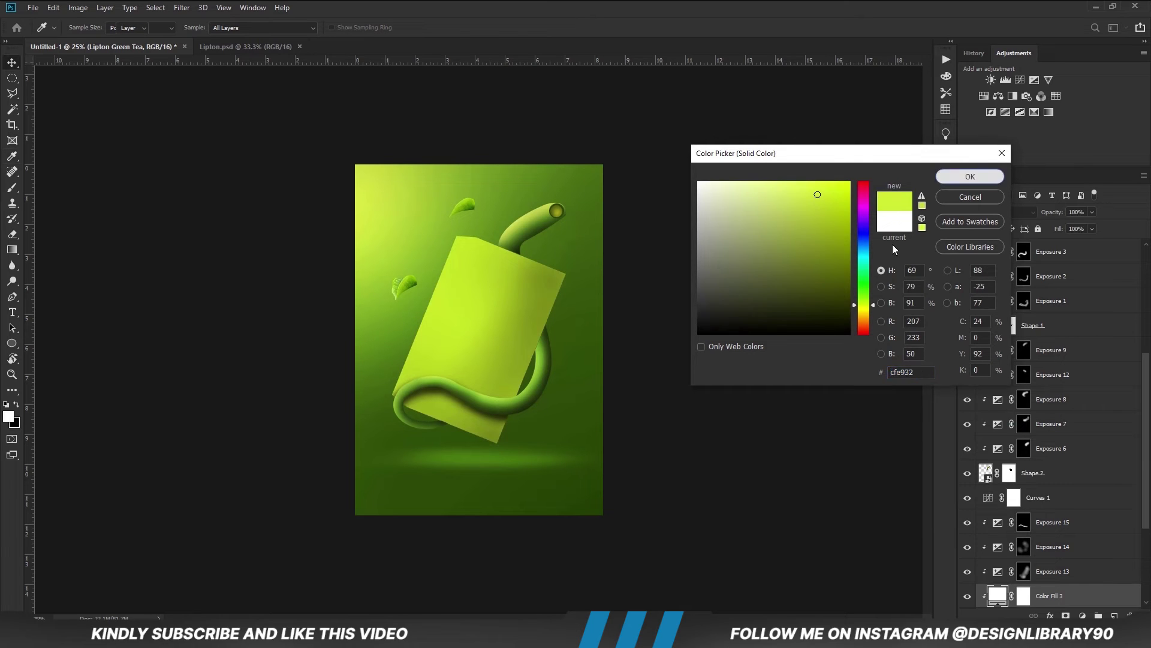
# Set the Color Fill 3 layer's blend mode to Lighter Color
pyautogui.scroll(-3, 1035, 488)
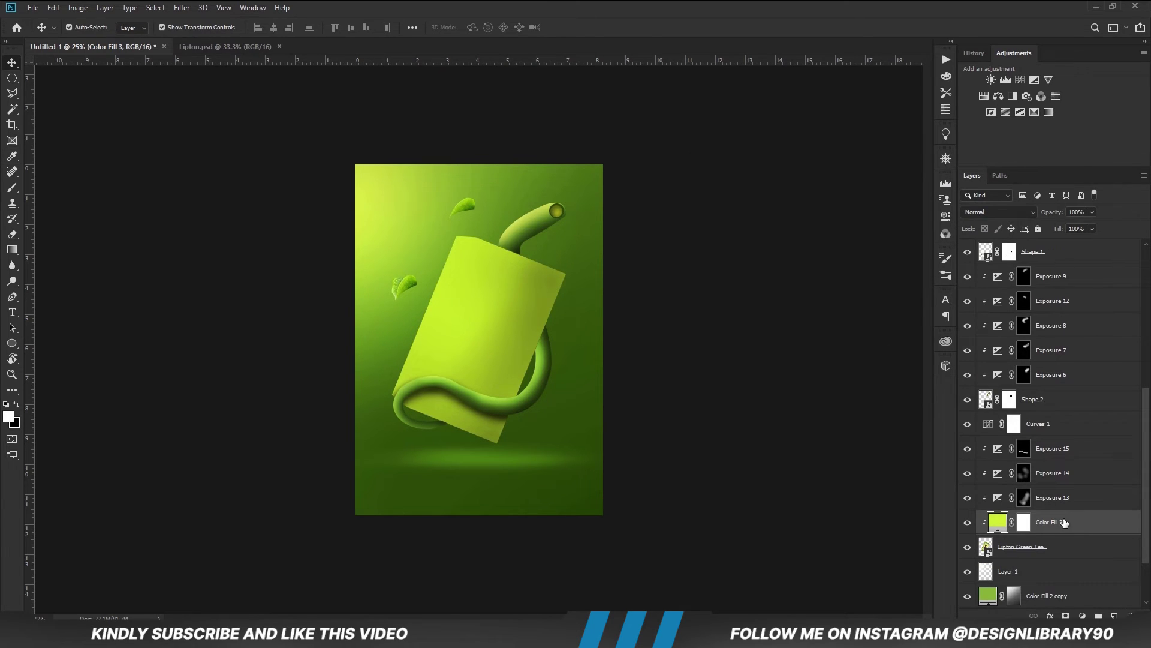
pyautogui.click(995, 212)
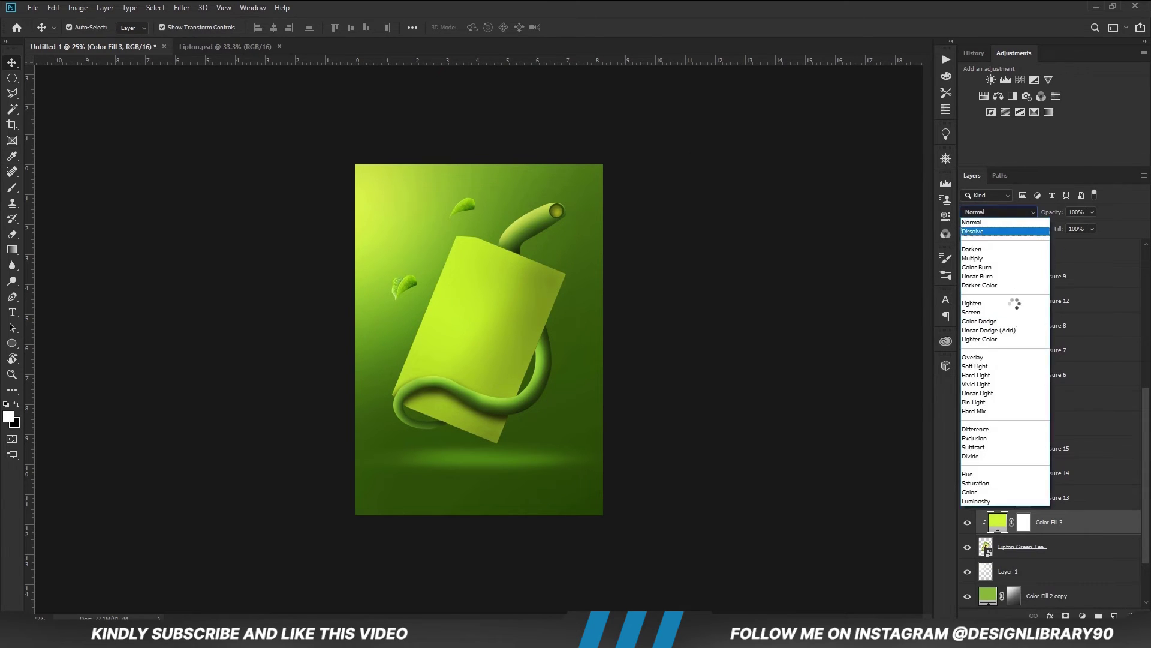
pyautogui.click(1004, 340)
# Split the dark Underlying Layer Blend If slider of Color Fill 3 to 53 / 147 in its blending options
pyautogui.rightClick(1073, 524)
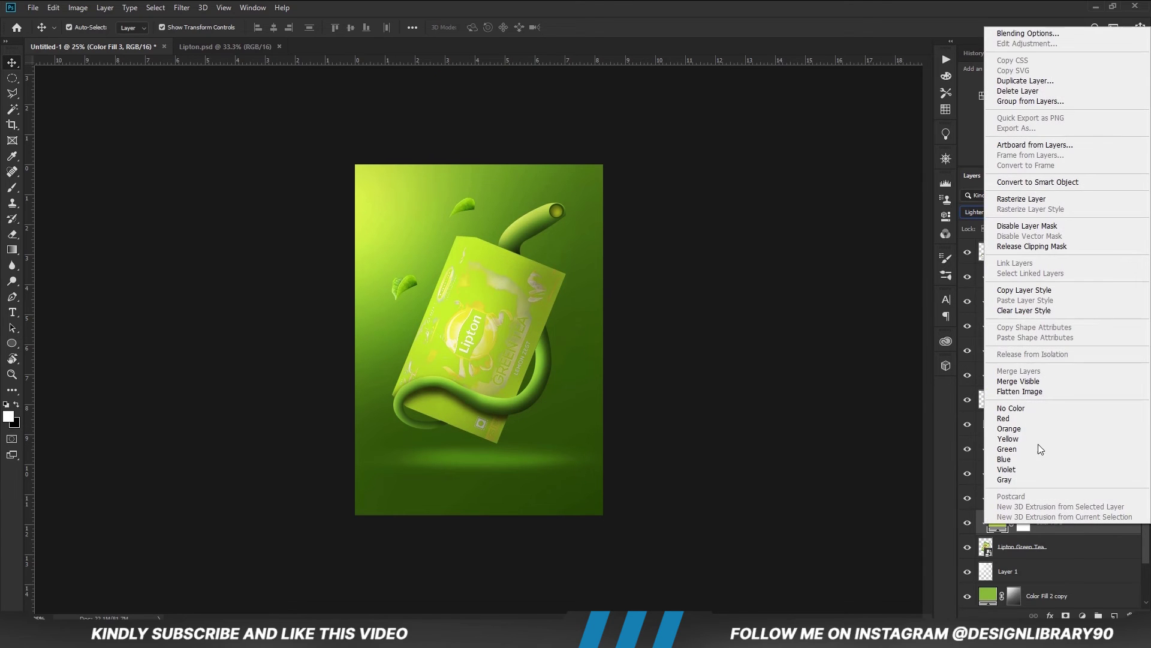
pyautogui.click(1028, 34)
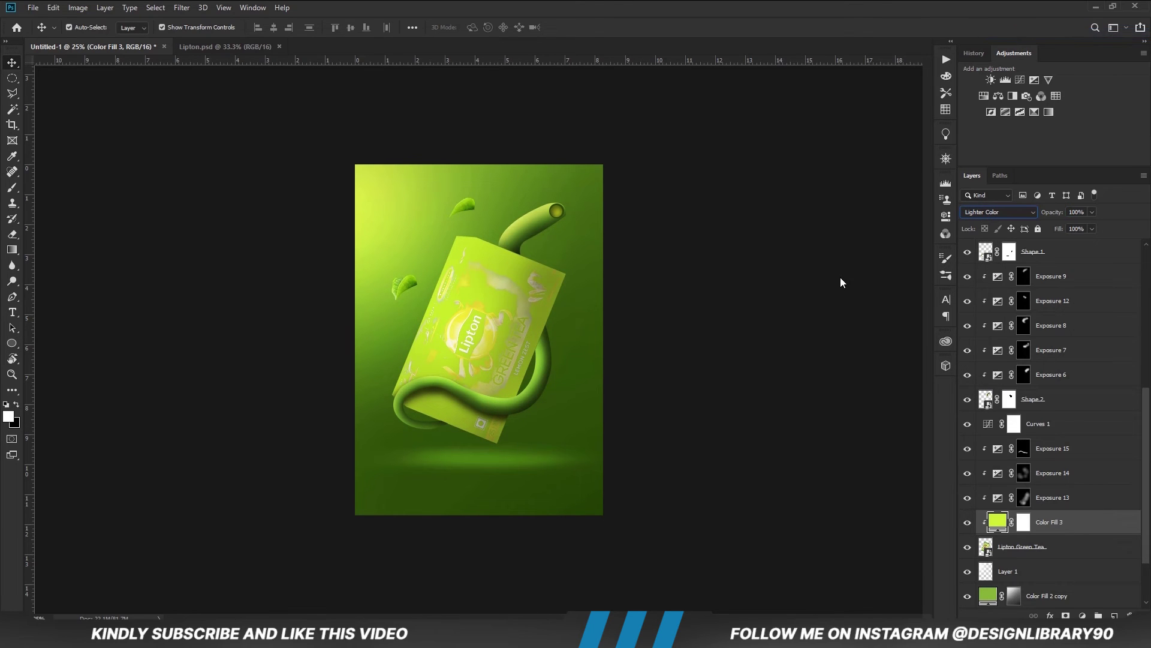
pyautogui.moveTo(824, 389); pyautogui.dragTo(907, 393)
pyautogui.press('alt')
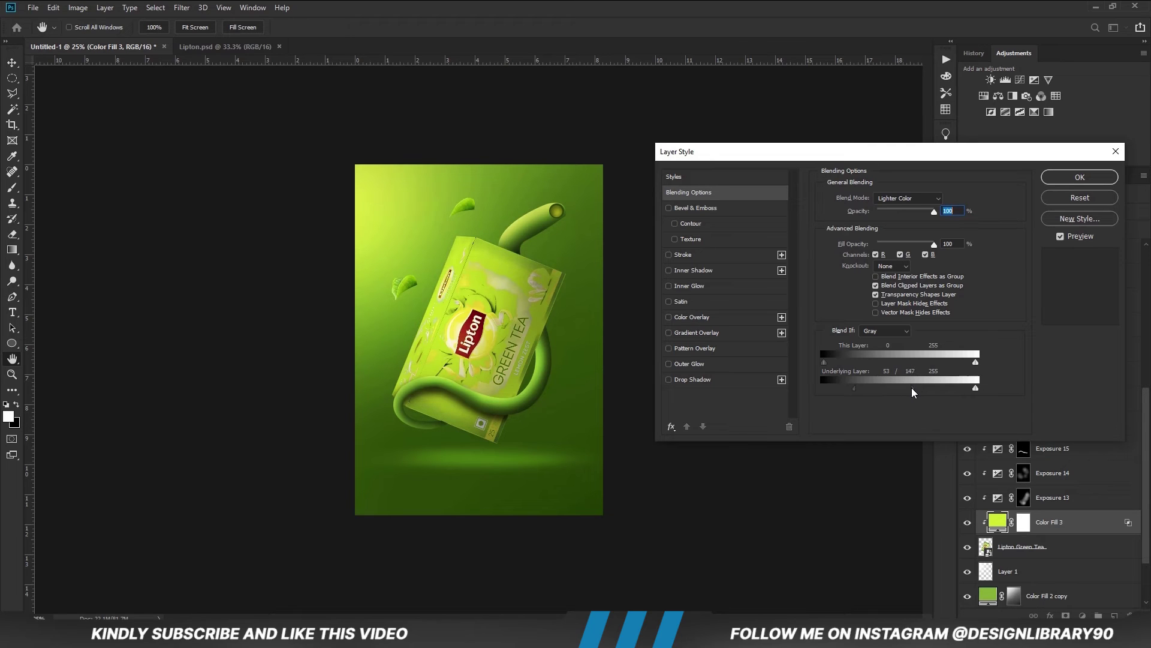
pyautogui.press('Return')
# Invert the Color Fill 3 layer mask to black and ready the Brush with white as the foreground colour
pyautogui.click(1023, 522)
pyautogui.hotkey('ctrl', 'i')
pyautogui.press('b')
pyautogui.press('x')
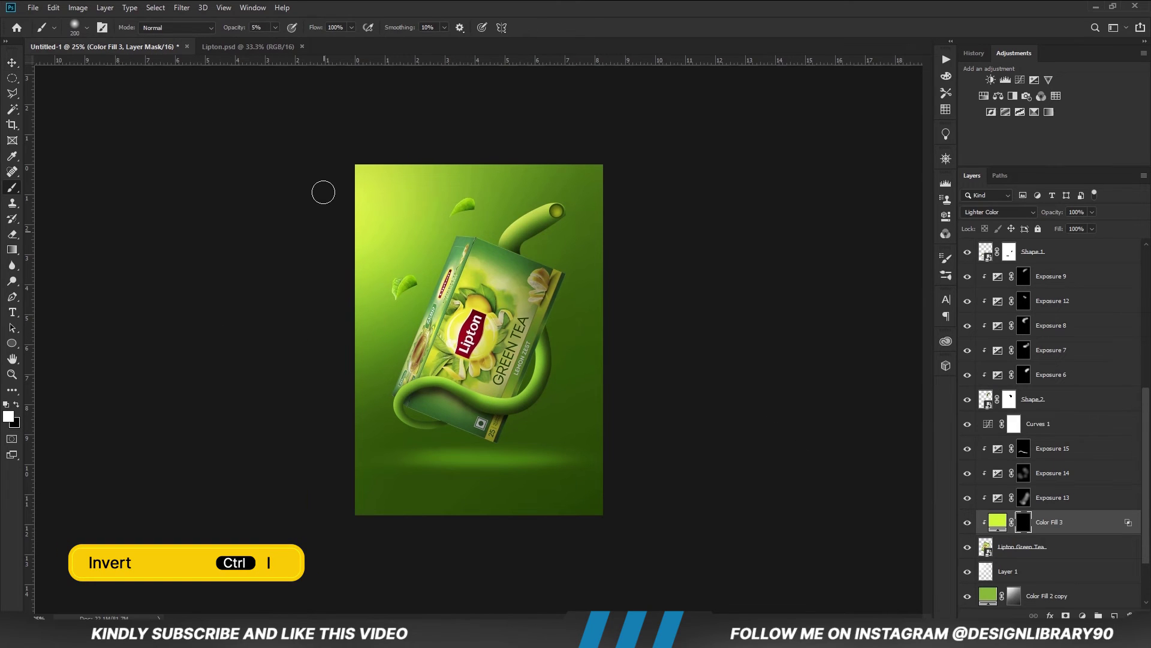
# Paint a soft highlight along the box's left side on the Color Fill 3 mask in white at 27% brush opacity and 300 px size
pyautogui.moveTo(286, 42); pyautogui.dragTo(291, 42)
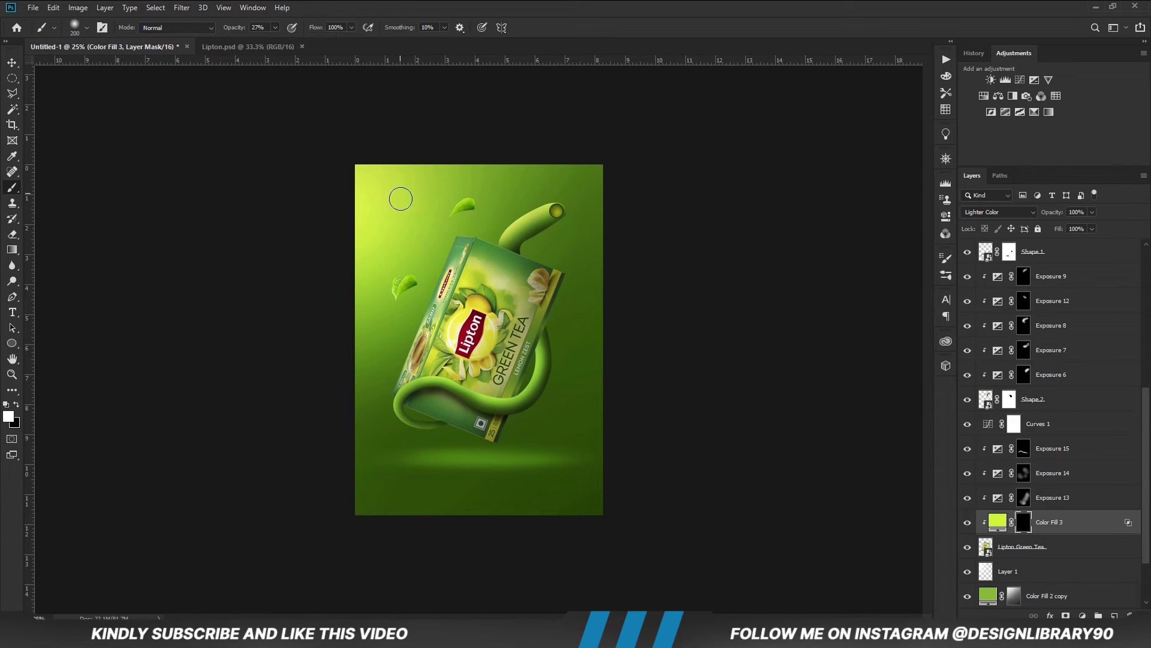
pyautogui.press(']')
pyautogui.press(']')
pyautogui.press(']')
pyautogui.click(448, 239)
pyautogui.press('[')
pyautogui.press('[')
pyautogui.moveTo(438, 243); pyautogui.dragTo(406, 362)
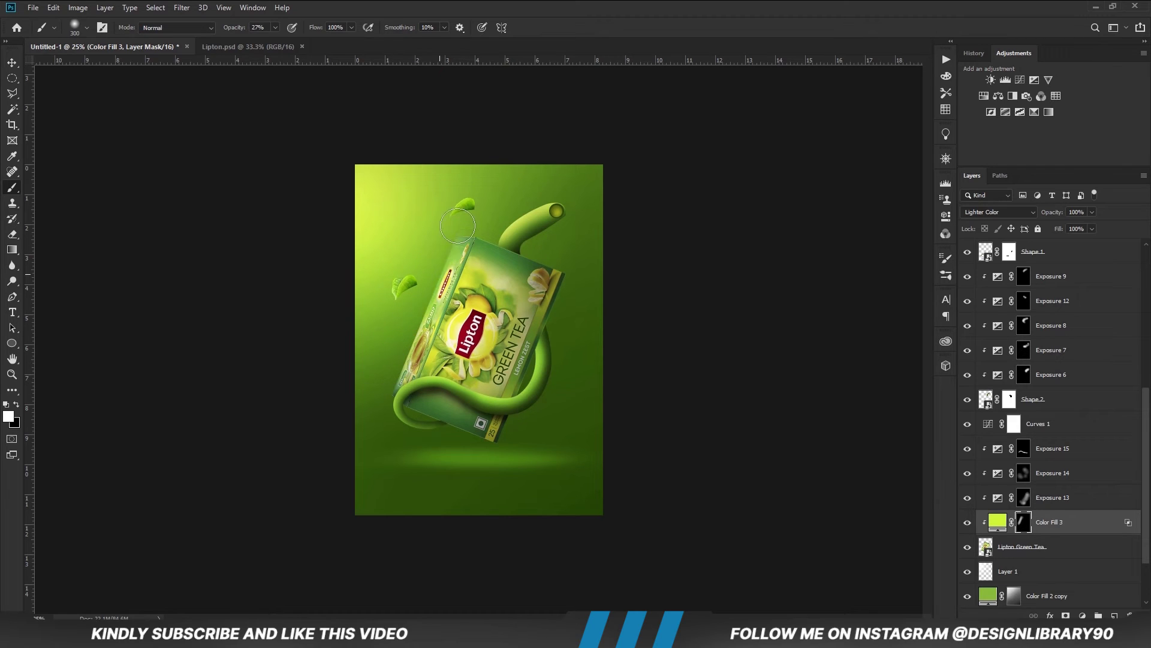
pyautogui.moveTo(378, 380); pyautogui.dragTo(484, 214)
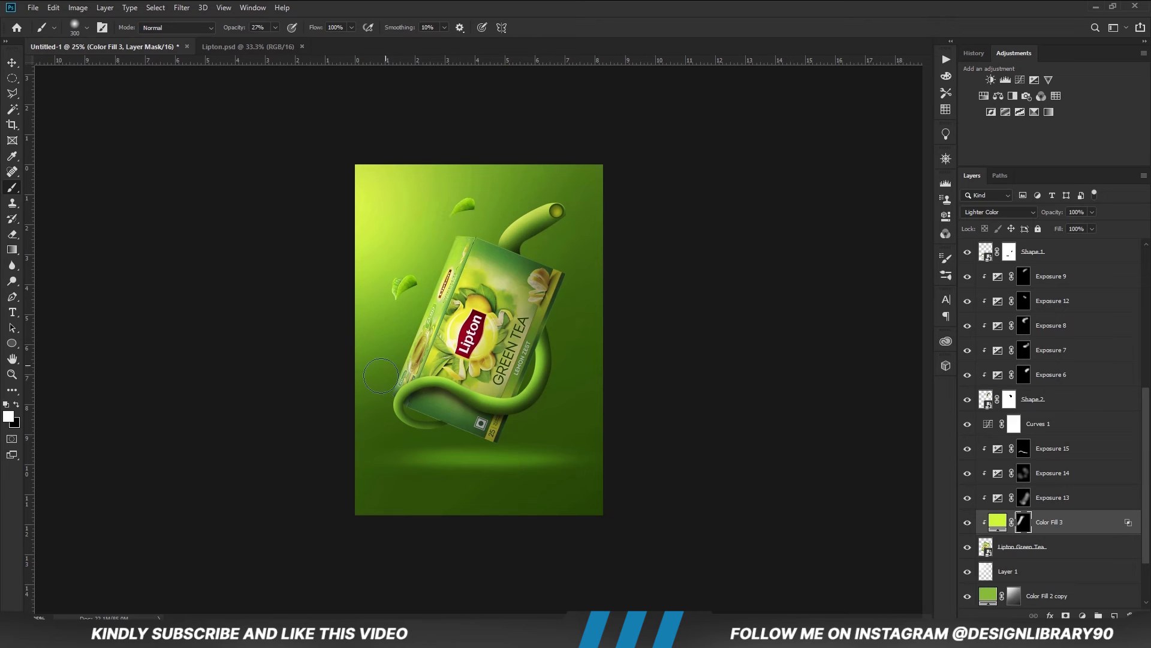
# Compare the box highlight with Color Fill 3 hidden and shown, and lower the layer's opacity slightly
pyautogui.click(967, 522)
pyautogui.click(1092, 213)
pyautogui.click(717, 408)
pyautogui.press('v')
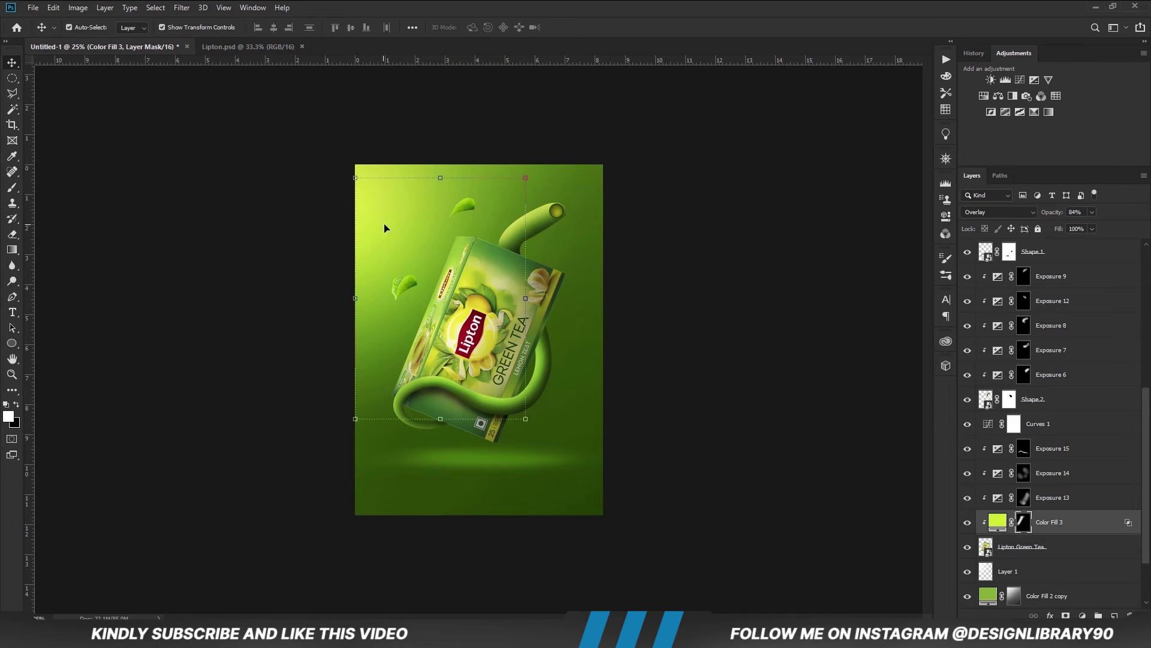
# Select the background glow on Layer 1, compare it hidden and shown, and raise its opacity to about 88%
pyautogui.click(383, 228)
pyautogui.click(968, 571)
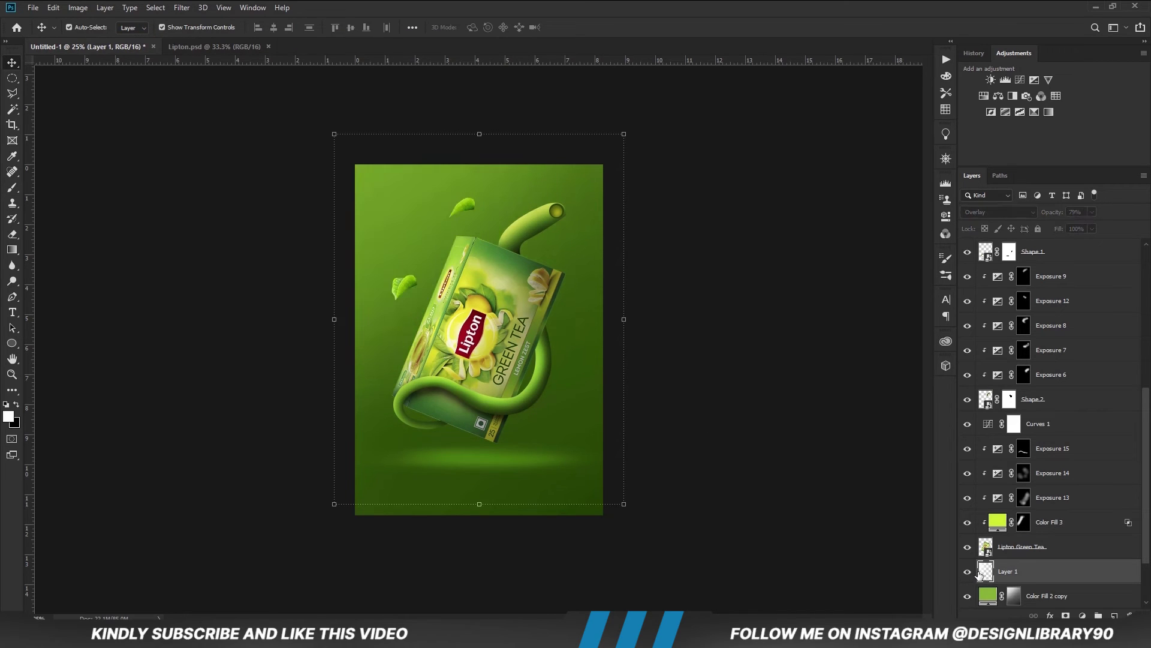
pyautogui.click(1092, 212)
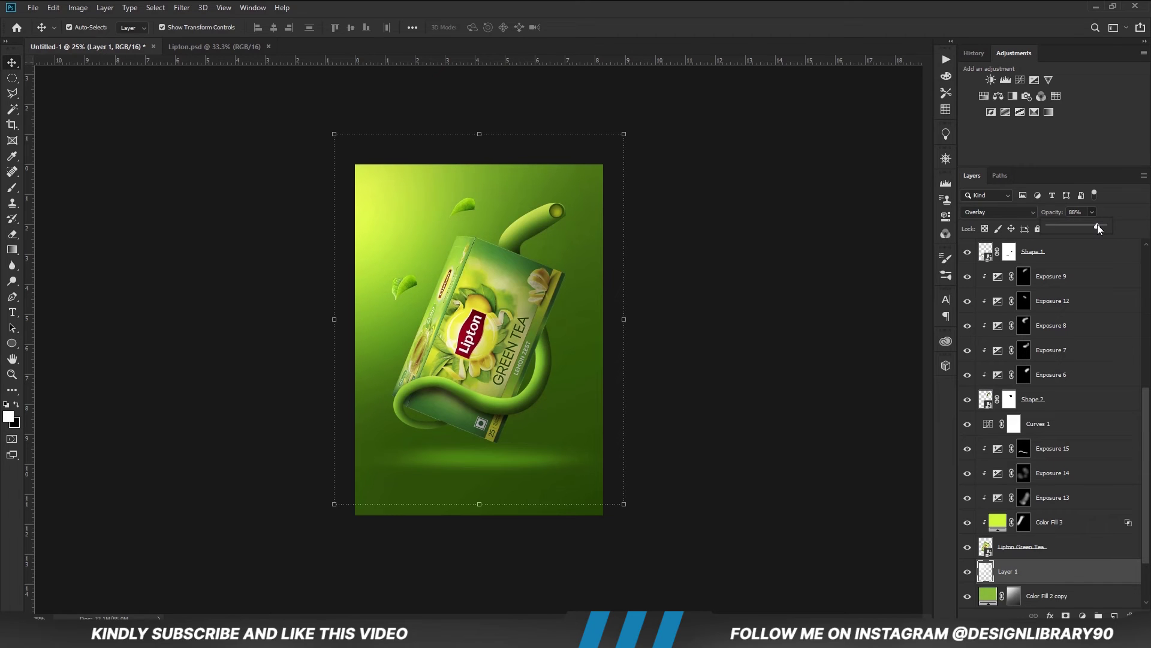
pyautogui.click(697, 409)
pyautogui.click(697, 410)
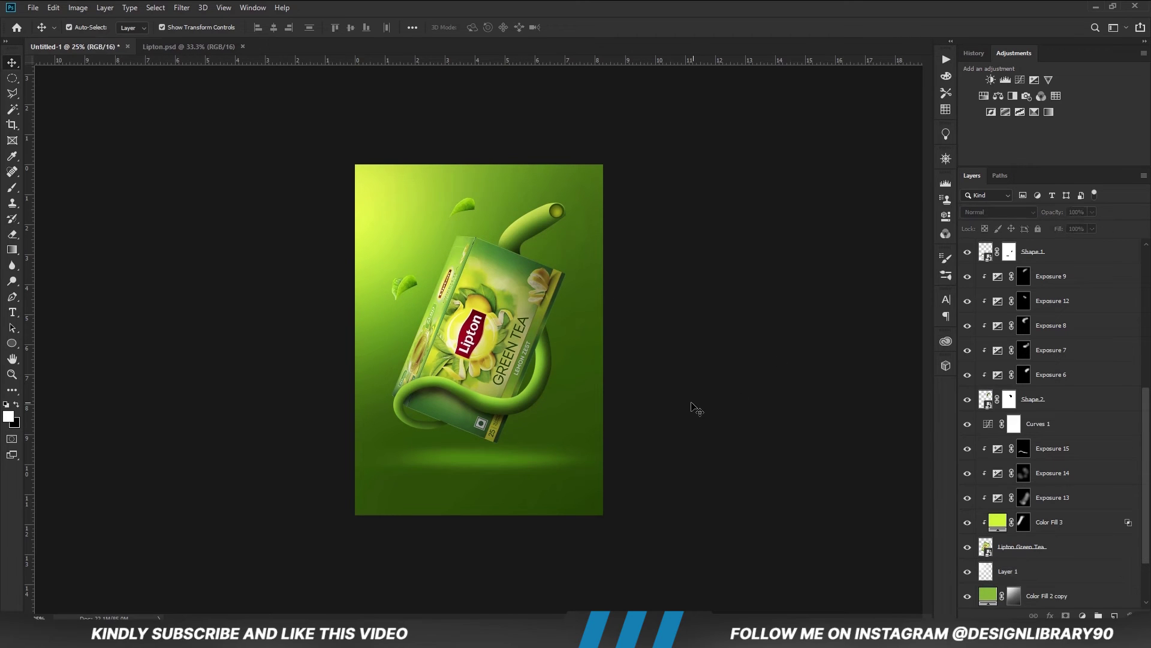
# Move the leaves layer from above the box to the open tip of the upper curl
pyautogui.scroll(6, 1111, 501)
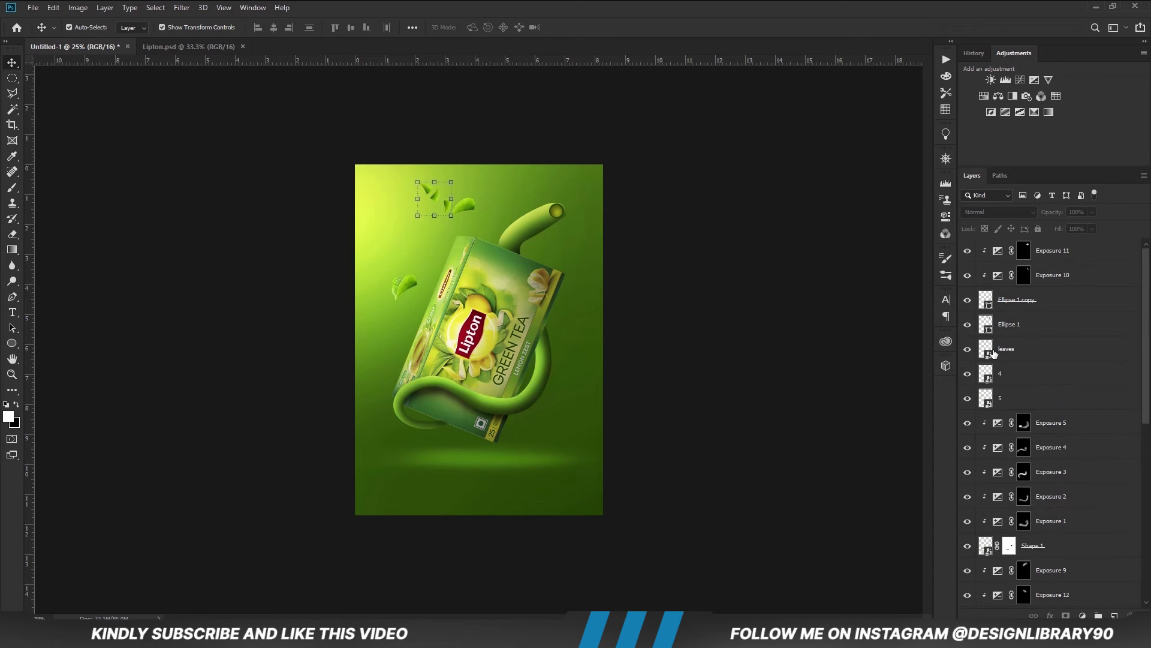
pyautogui.click(1008, 349)
pyautogui.hotkey('ctrl', 't')
pyautogui.moveTo(427, 209); pyautogui.dragTo(569, 201)
pyautogui.press('Return')
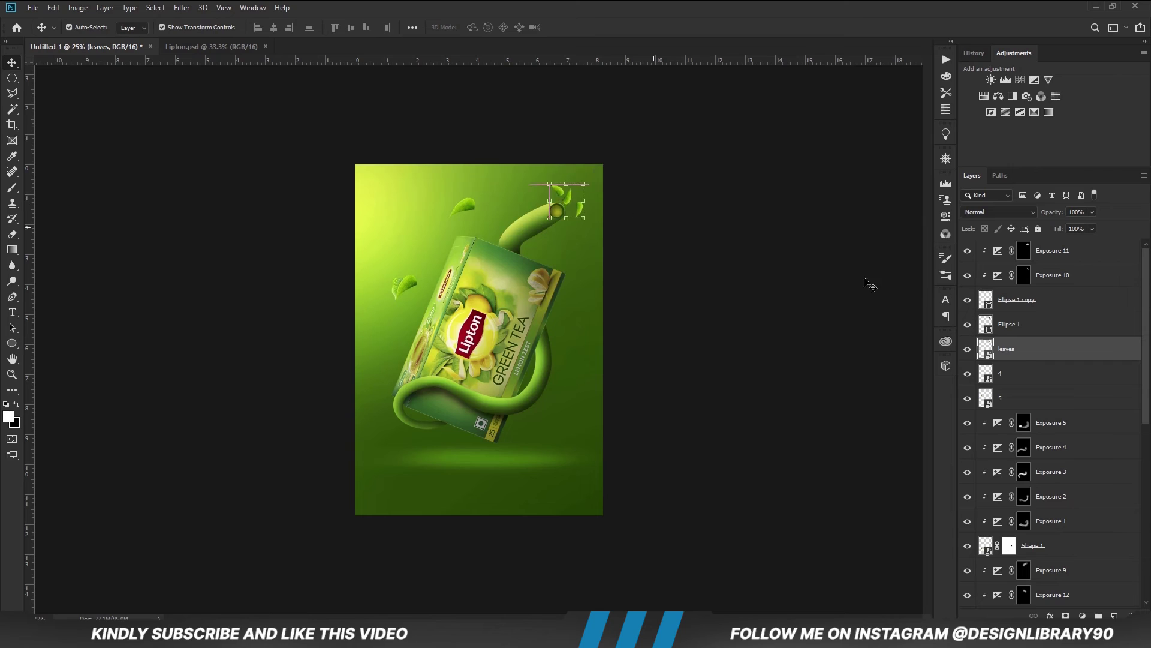
# Bring the leaves layer to the top of the layer stack and nudge the leaves slightly down around the curl tip
pyautogui.moveTo(1029, 317); pyautogui.dragTo(1036, 243)
pyautogui.moveTo(569, 207); pyautogui.dragTo(569, 210)
pyautogui.click(641, 232)
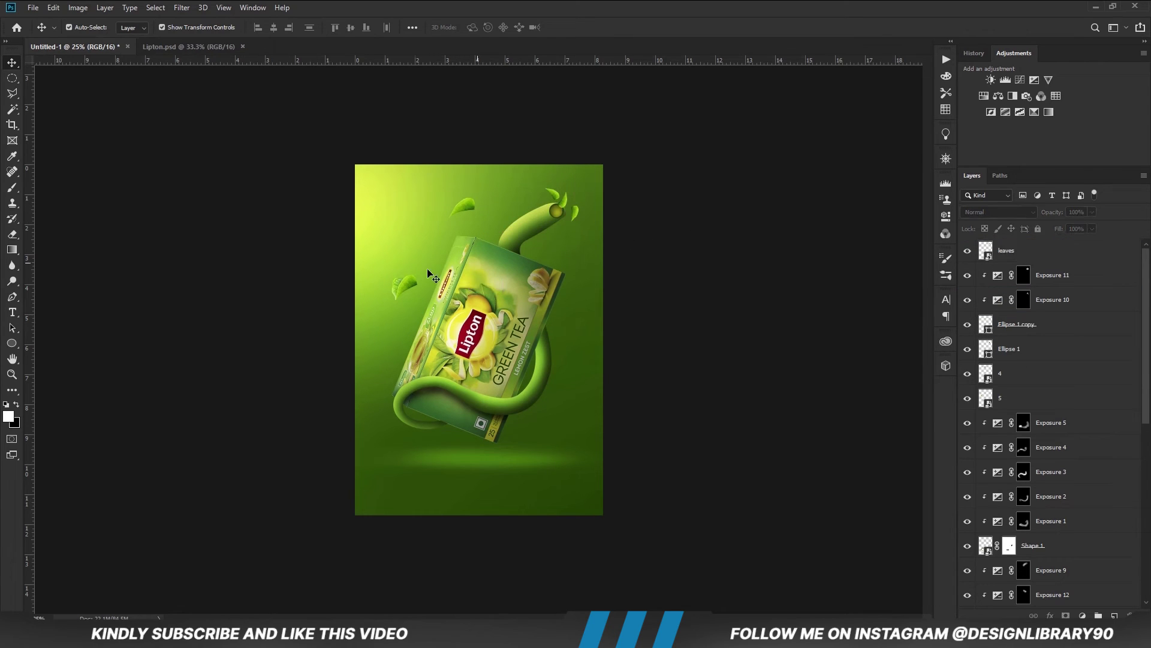
# Add an Exposure adjustment clipped to the leaf beside the box (layer 5) with exposure at +1.17
pyautogui.click(407, 284)
pyautogui.click(1082, 614)
pyautogui.click(1076, 474)
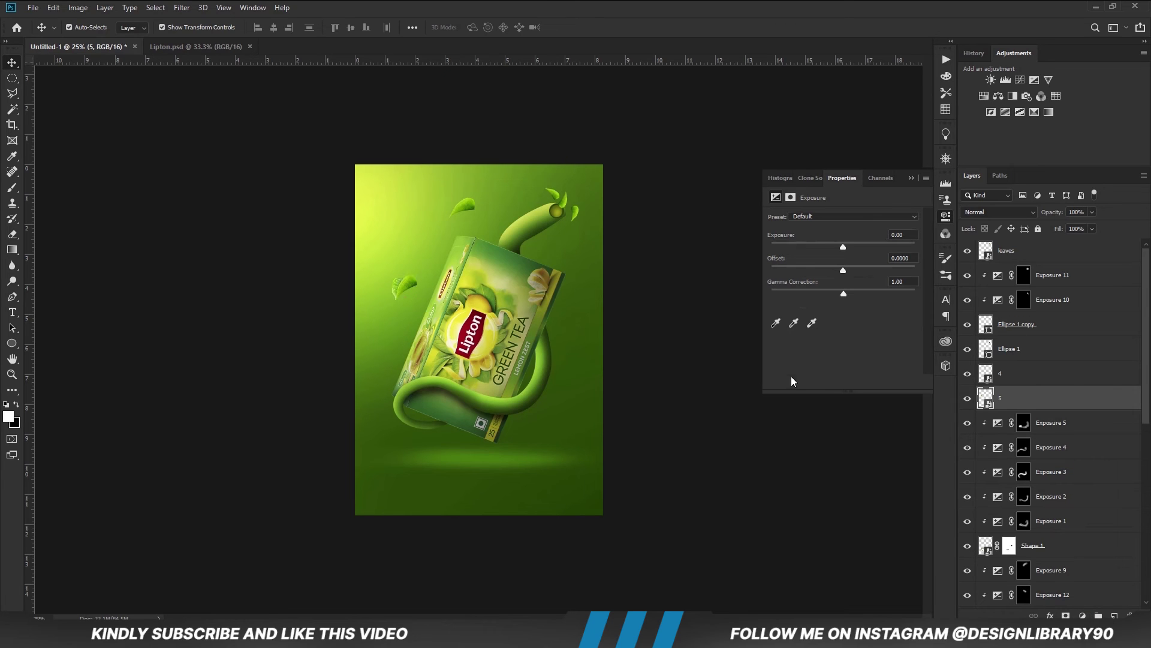
pyautogui.hotkey('ctrl', 'alt', 'g')
pyautogui.moveTo(844, 247); pyautogui.dragTo(856, 246)
pyautogui.click(912, 178)
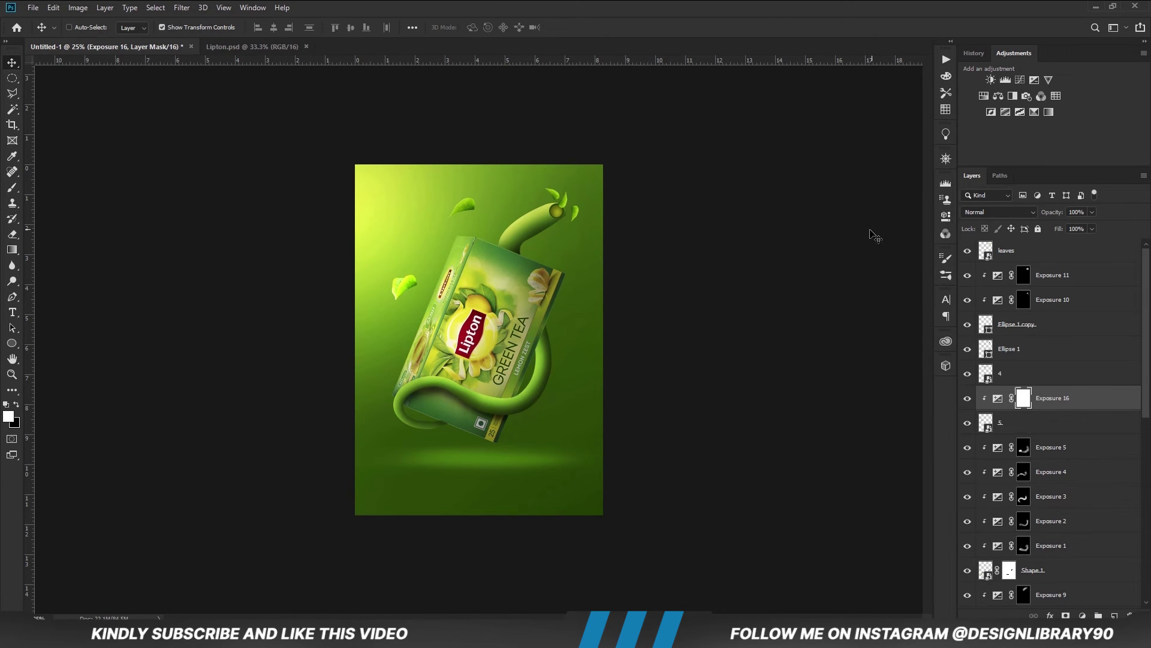
# Invert the Exposure 16 mask to black and brush a white highlight onto the leaf beside the box
pyautogui.hotkey('ctrl', 'i')
pyautogui.press('b')
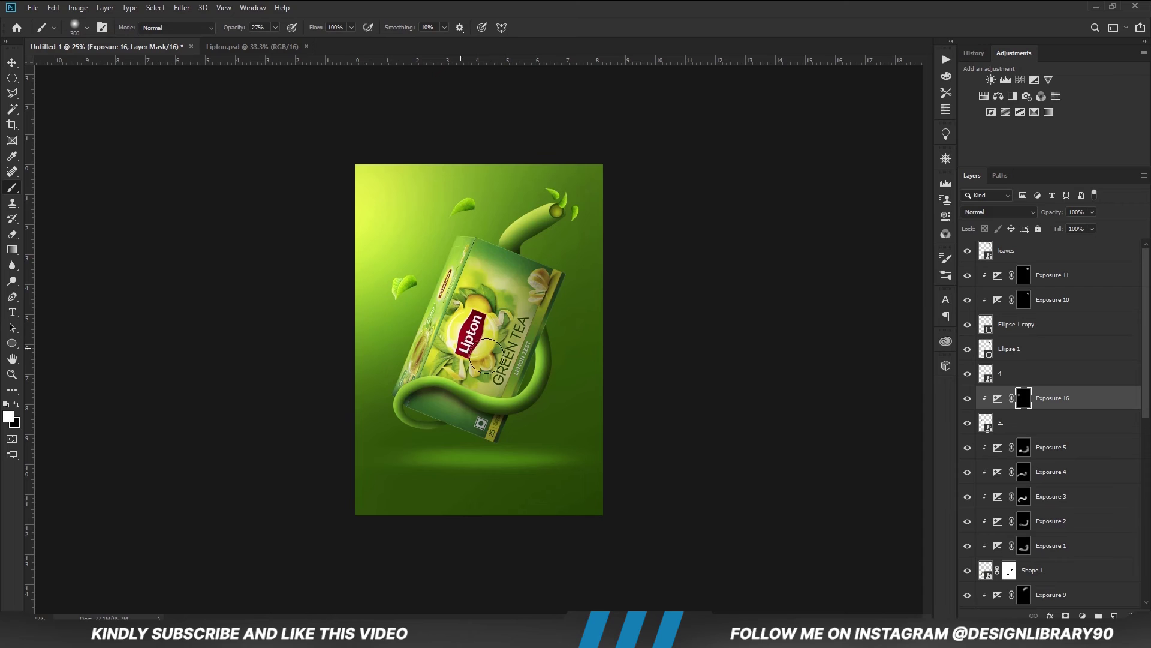
pyautogui.press('v')
# Add an Exposure adjustment clipped to the leaf above the box (layer 4) with exposure at about +1.89
pyautogui.click(463, 217)
pyautogui.click(470, 210)
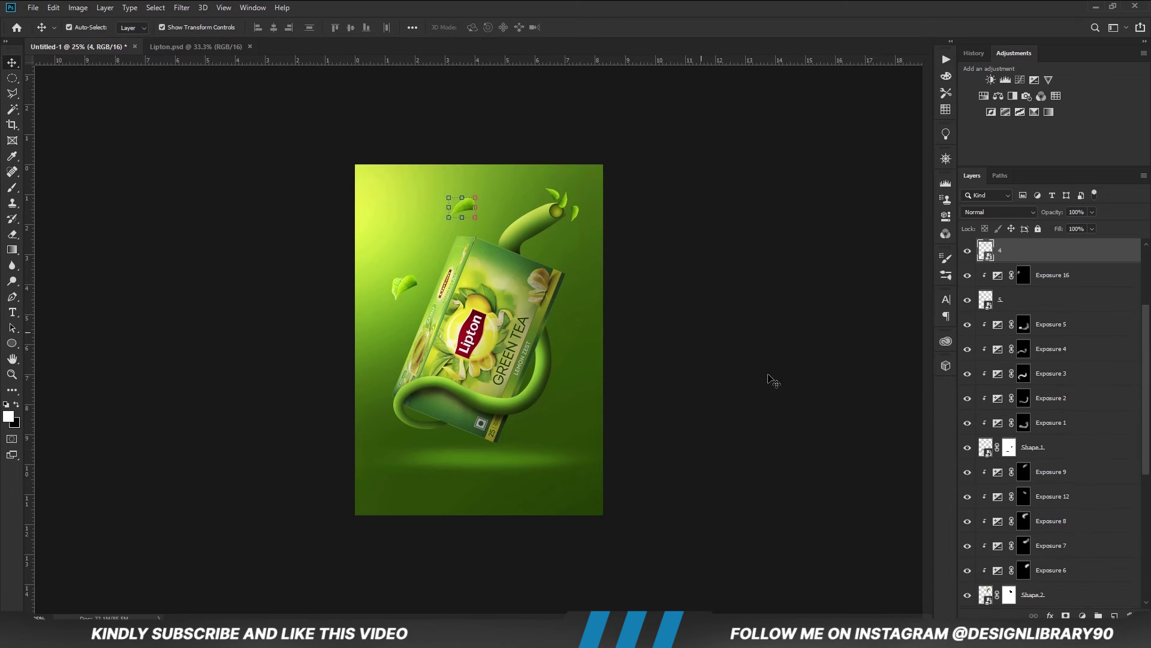
pyautogui.click(1083, 616)
pyautogui.click(1073, 470)
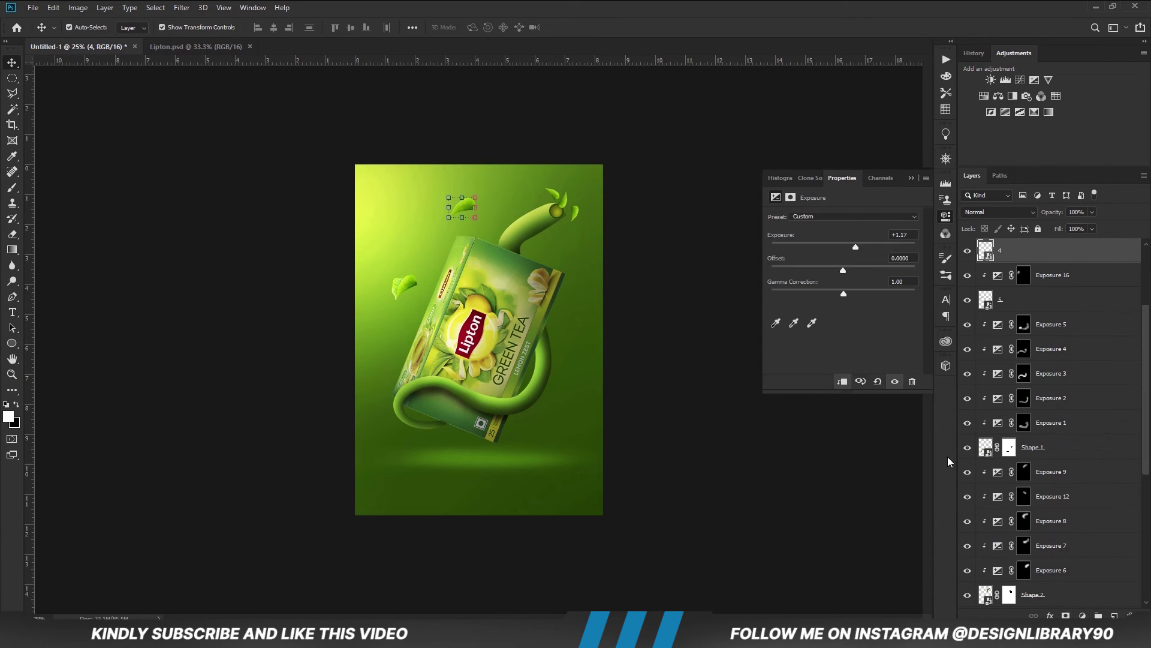
pyautogui.click(842, 382)
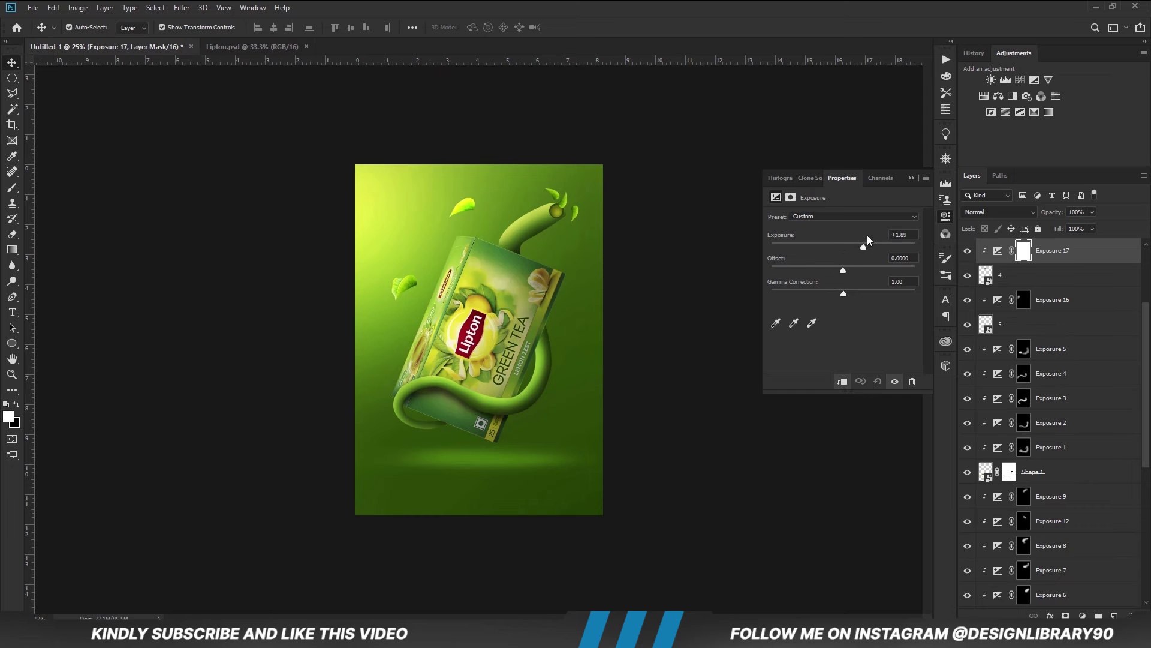
# Invert the Exposure 17 mask to black and brush the highlight onto the leaf above the box
pyautogui.hotkey('ctrl', 'i')
pyautogui.press('b')
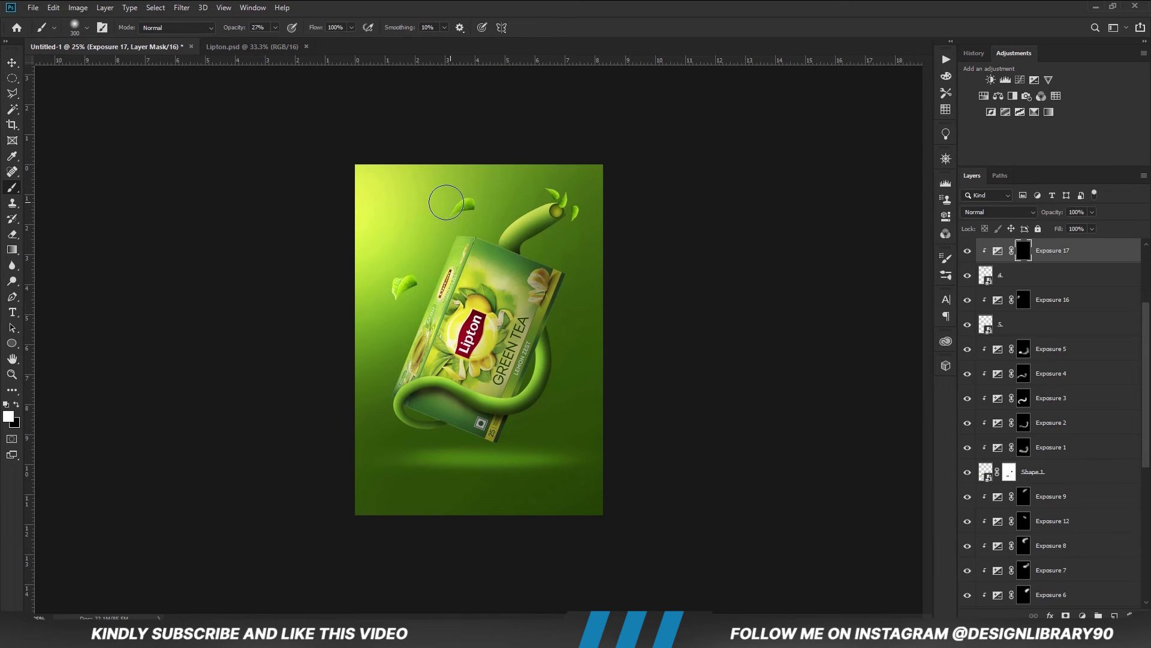
pyautogui.press('x')
pyautogui.press('v')
pyautogui.click(737, 245)
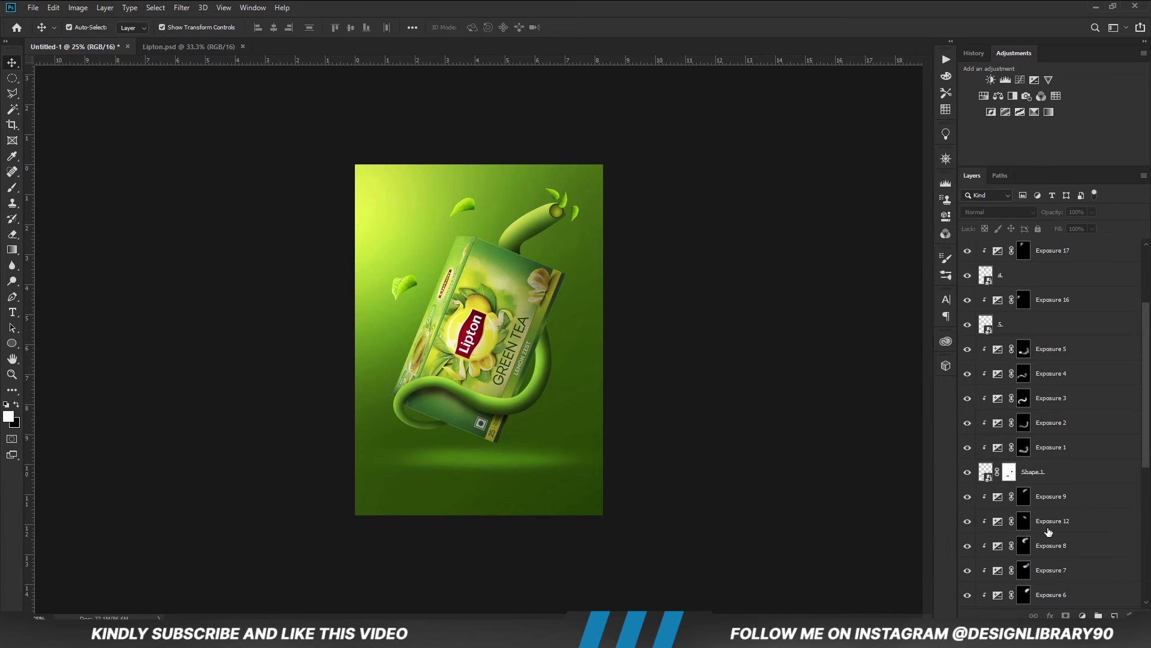
# Add a Curves adjustment above the leaves layer and pull the RGB curve slightly down in the shadows
pyautogui.click(1081, 614)
pyautogui.click(1082, 460)
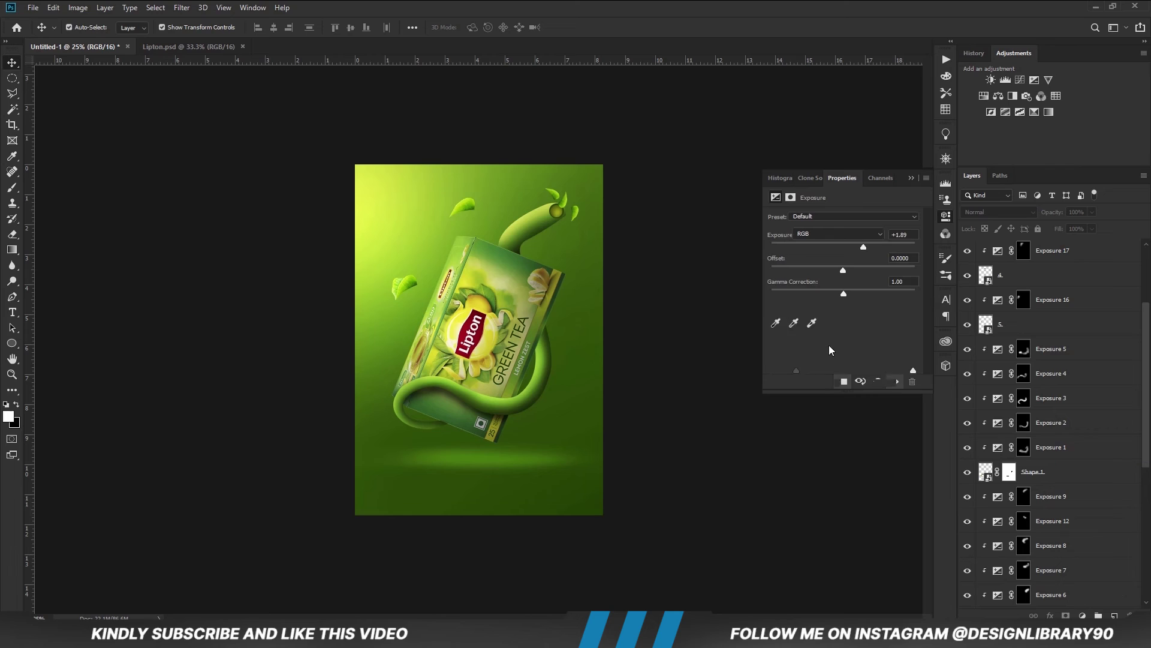
pyautogui.moveTo(821, 337); pyautogui.dragTo(823, 342)
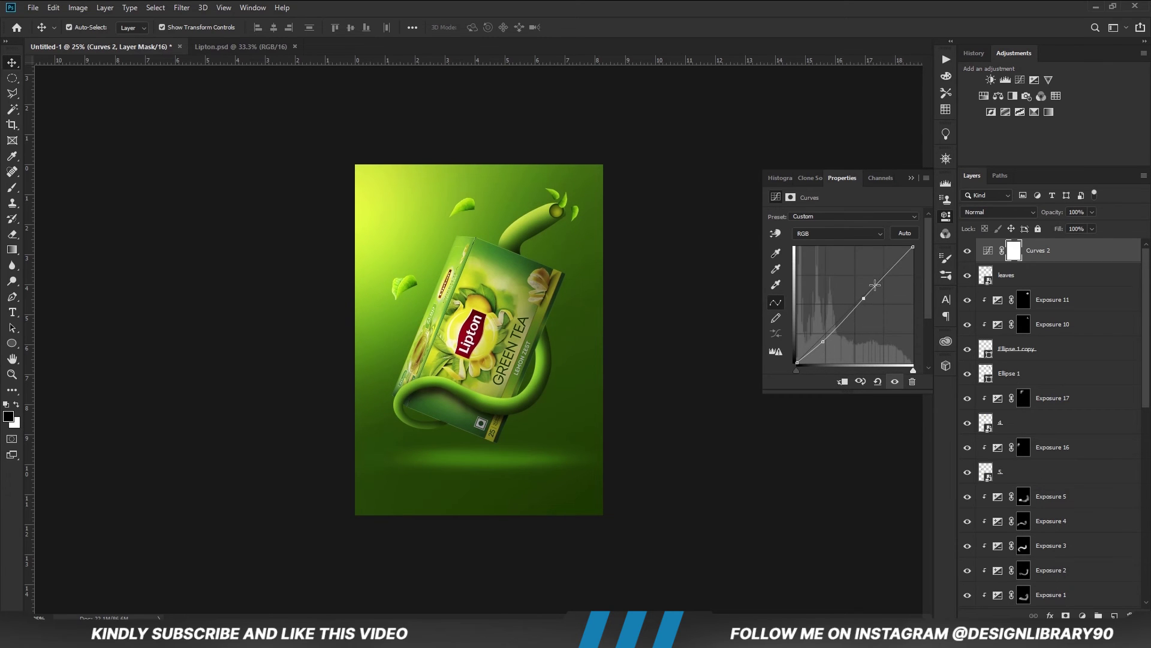
pyautogui.click(946, 216)
# Compare the poster with the Curves 2 adjustment hidden and shown, and lower its opacity to about 60%
pyautogui.click(965, 253)
pyautogui.click(965, 252)
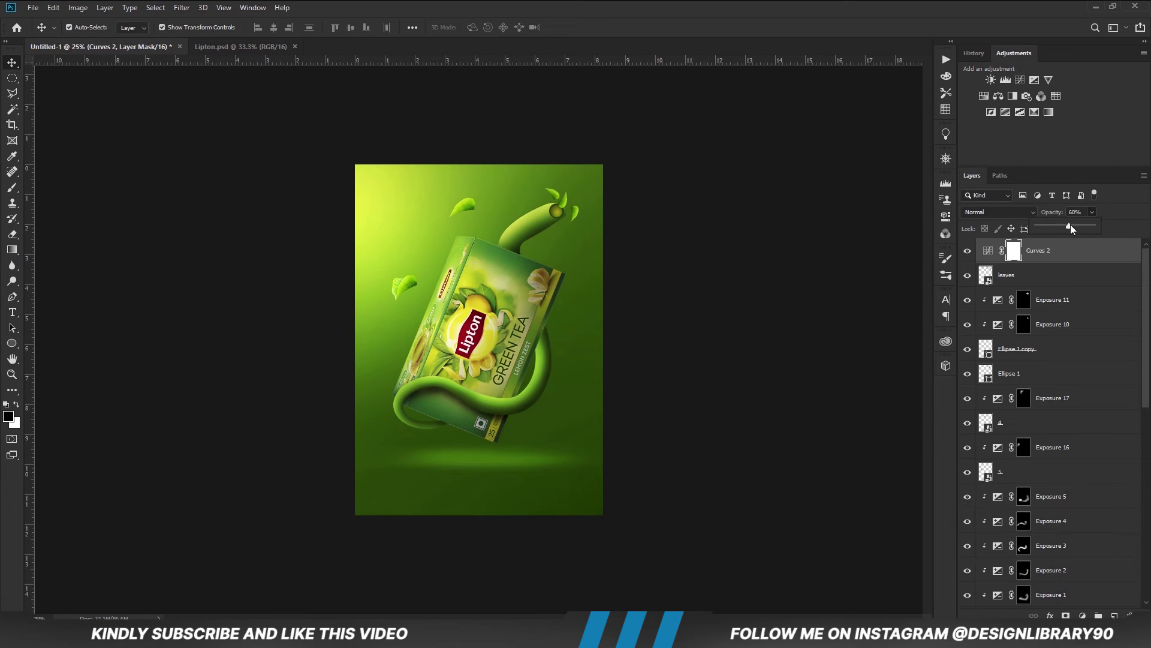
pyautogui.click(789, 329)
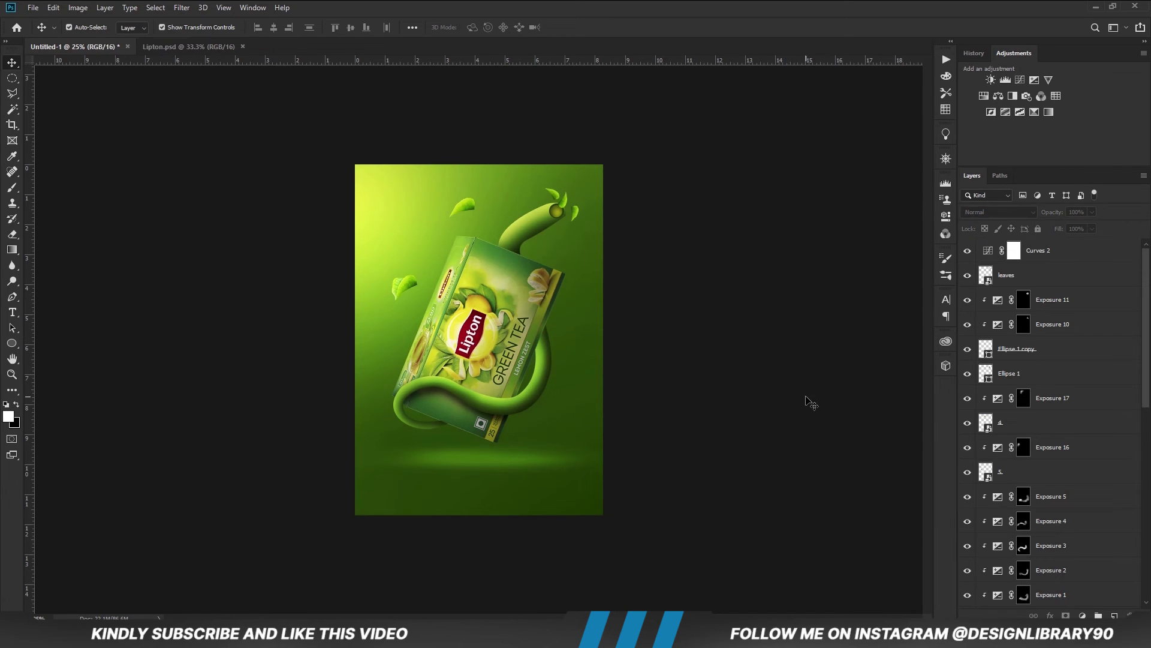
# Create a new empty layer directly above Layer 1, beneath the Lipton Green Tea box layer
pyautogui.scroll(-10, 1050, 468)
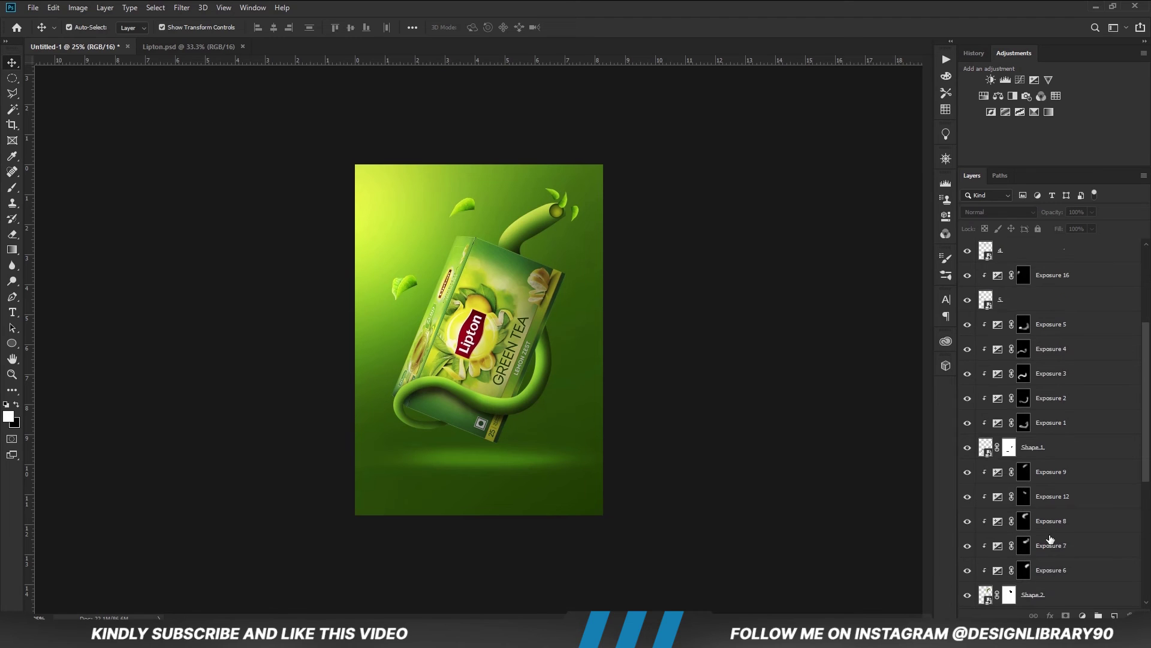
pyautogui.scroll(-2, 1051, 540)
pyautogui.click(1056, 503)
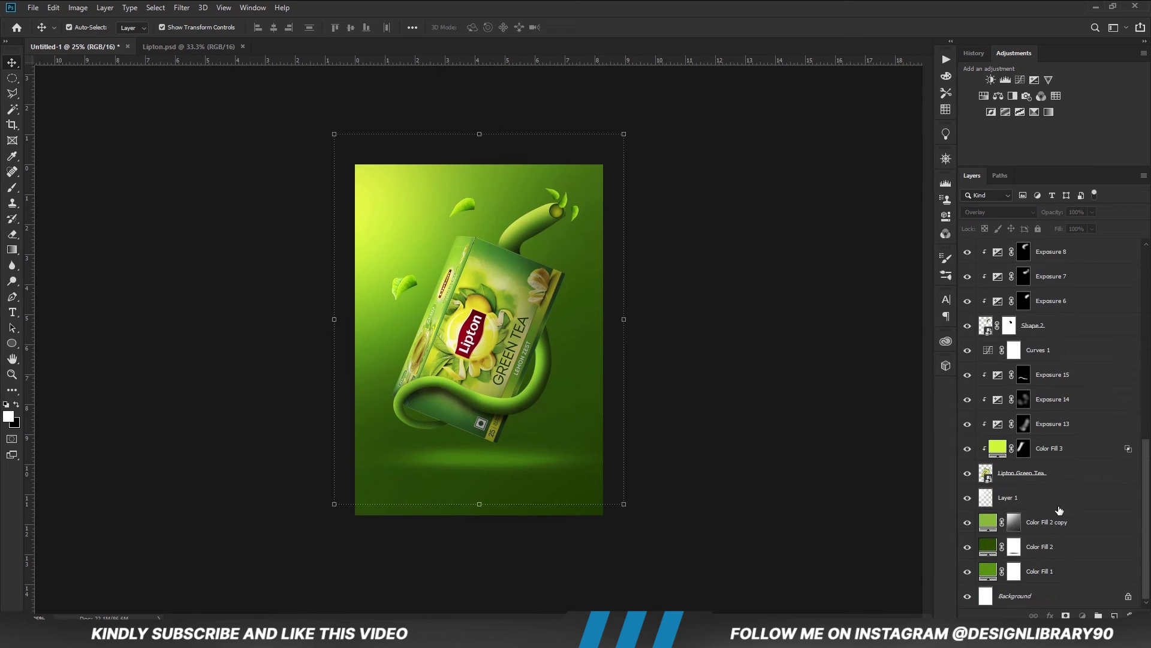
pyautogui.click(1114, 615)
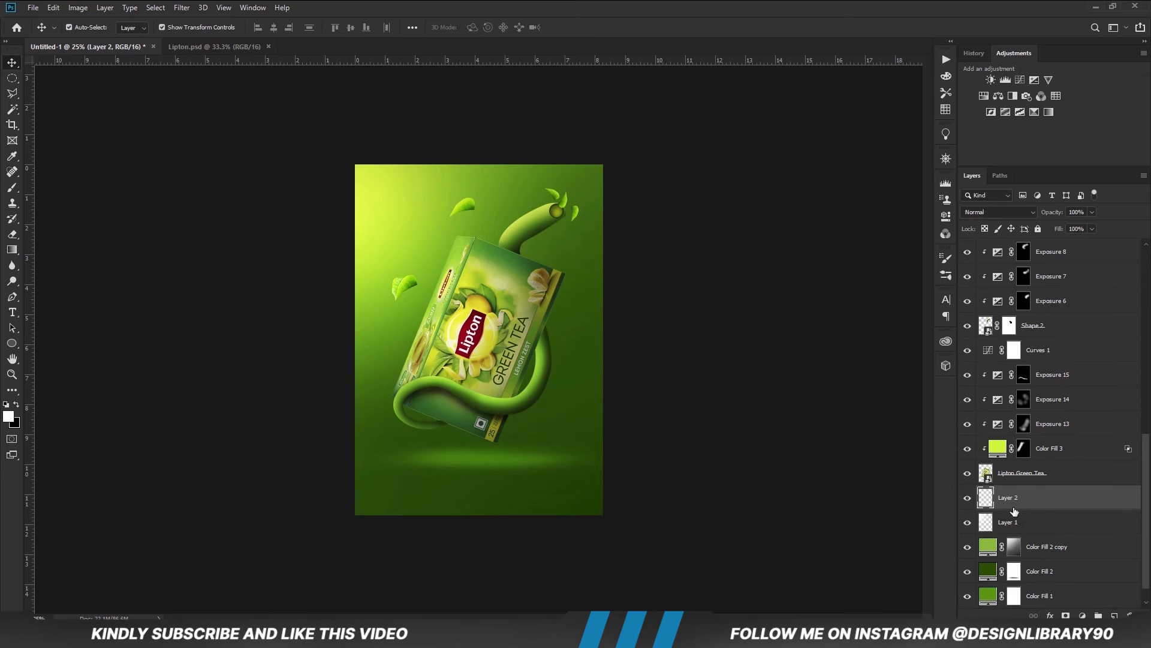
# Flatten the soft round brush tip into a thin horizontal ellipse and set the brush opacity to 100%
pyautogui.press('b')
pyautogui.rightClick(504, 442)
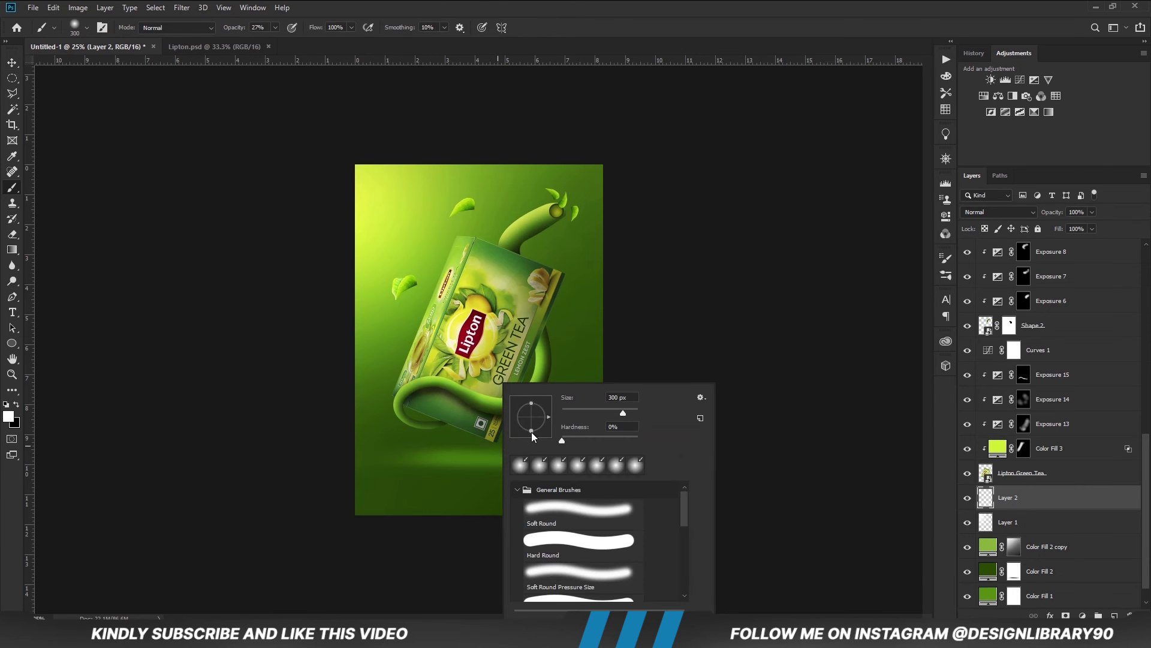
pyautogui.moveTo(536, 421); pyautogui.dragTo(532, 418)
pyautogui.click(544, 6)
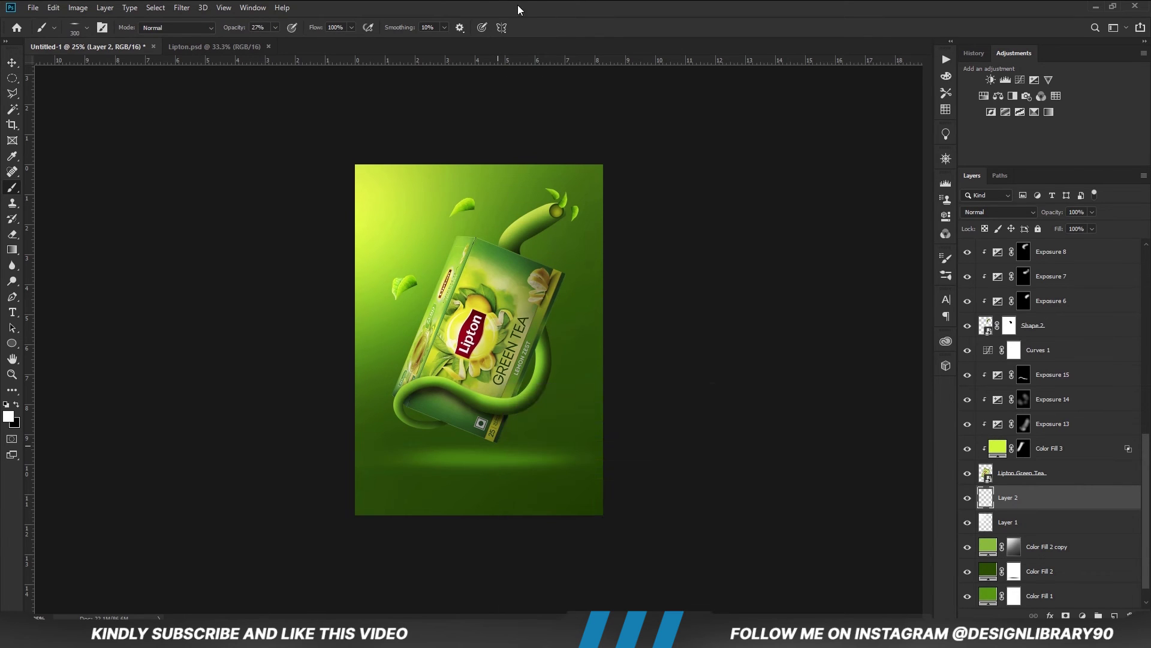
pyautogui.moveTo(275, 28); pyautogui.dragTo(287, 45)
# Paint a flat black shadow on the ground beneath the box on Layer 2 with the brush enlarged to 900 px
pyautogui.press('x')
pyautogui.press(']')
pyautogui.press(']')
pyautogui.press(']')
pyautogui.press(']')
pyautogui.press(']')
pyautogui.press(']')
pyautogui.click(507, 458)
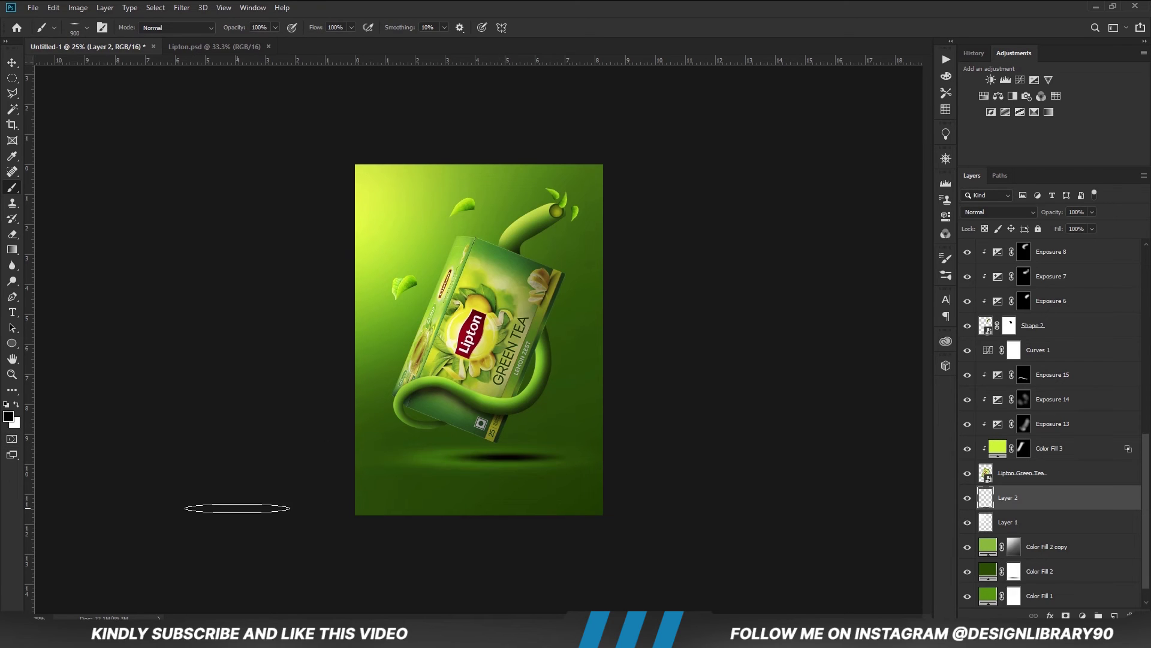
pyautogui.press('v')
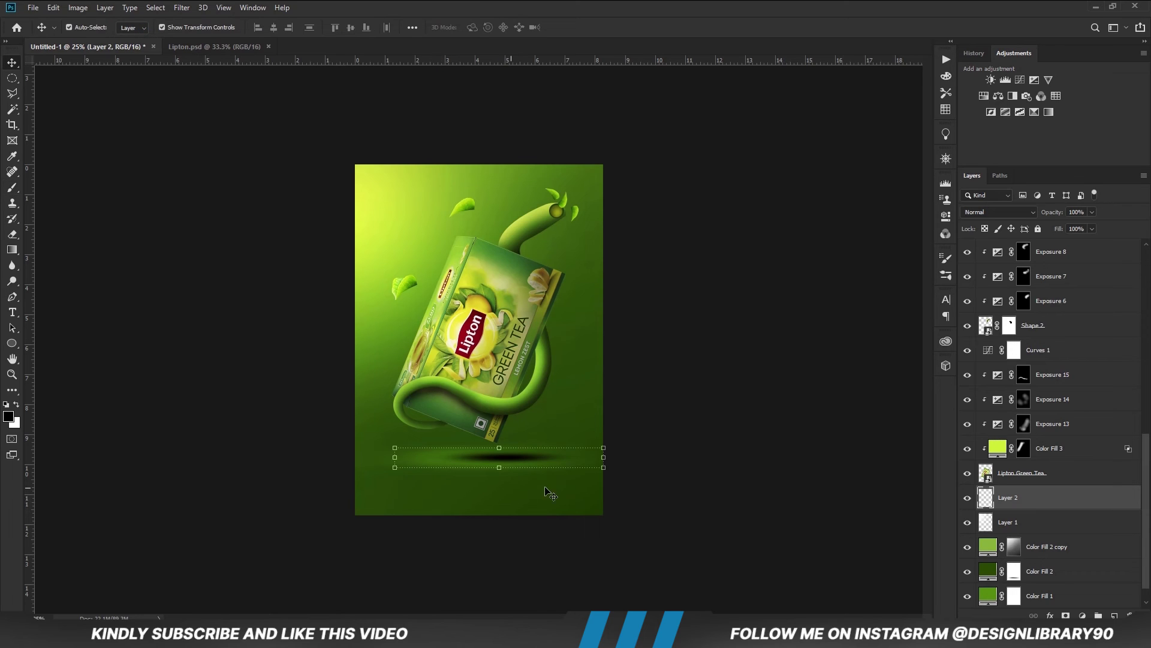
# Stretch the ground shadow on Layer 2 to about 110% width and set its blend mode to Soft Light
pyautogui.moveTo(610, 460); pyautogui.dragTo(625, 461)
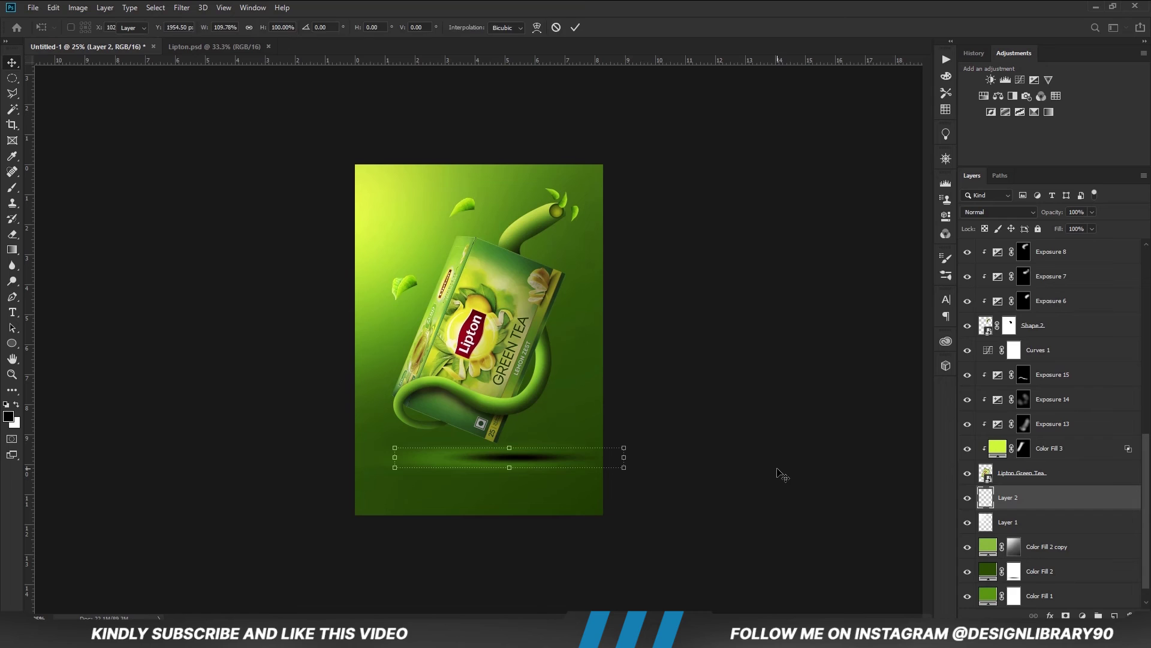
pyautogui.press('Return')
pyautogui.click(989, 212)
pyautogui.click(975, 366)
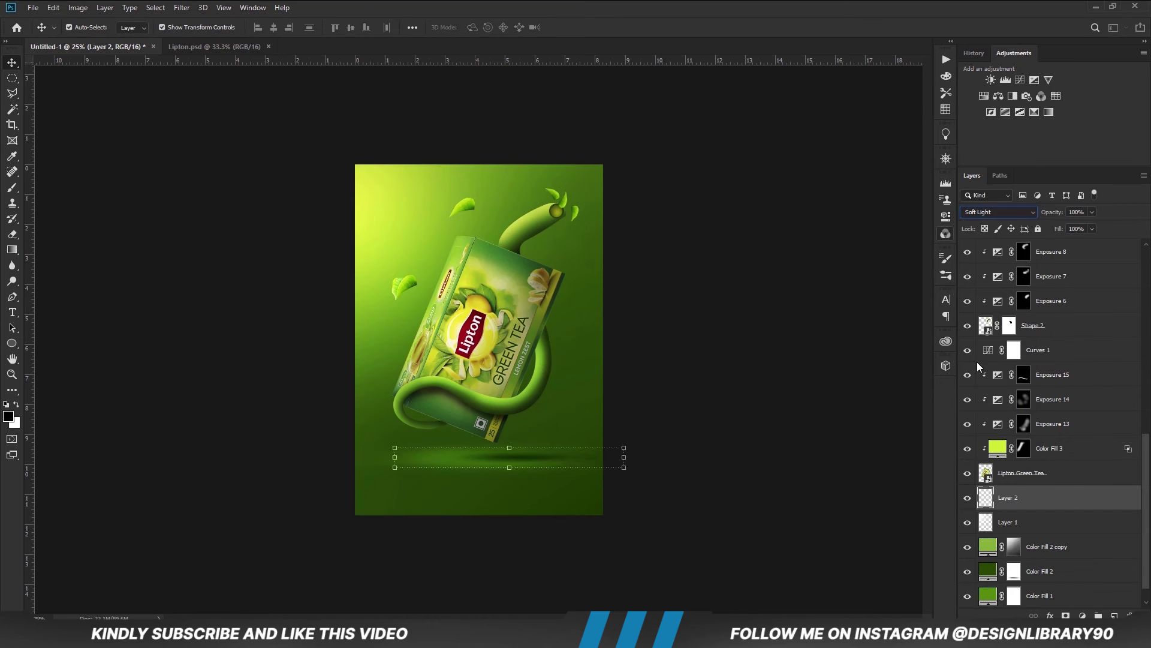
pyautogui.click(739, 390)
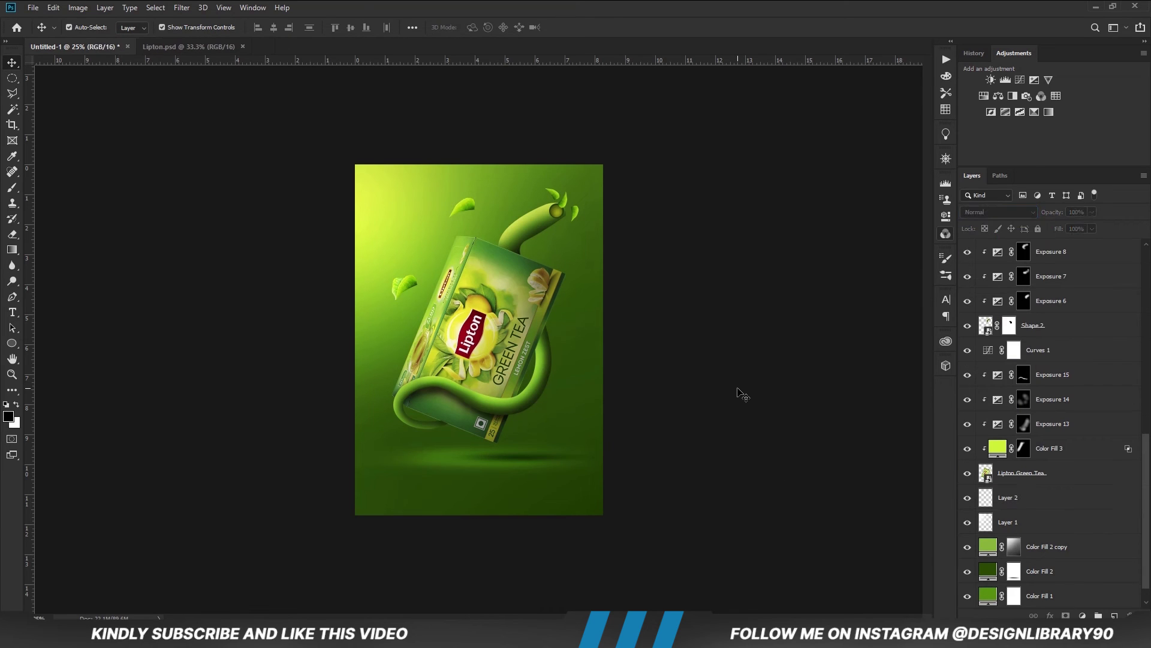
# Lower the opacity of the Layer 2 ground shadow to 90%
pyautogui.click(1039, 501)
pyautogui.click(1091, 213)
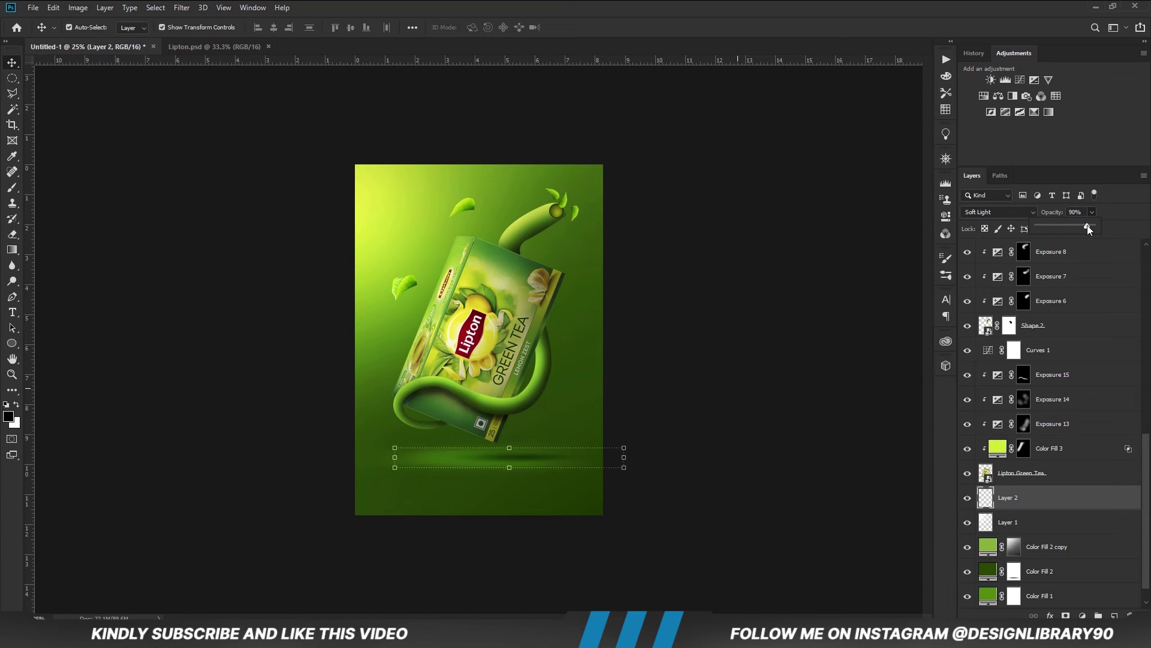
pyautogui.click(745, 398)
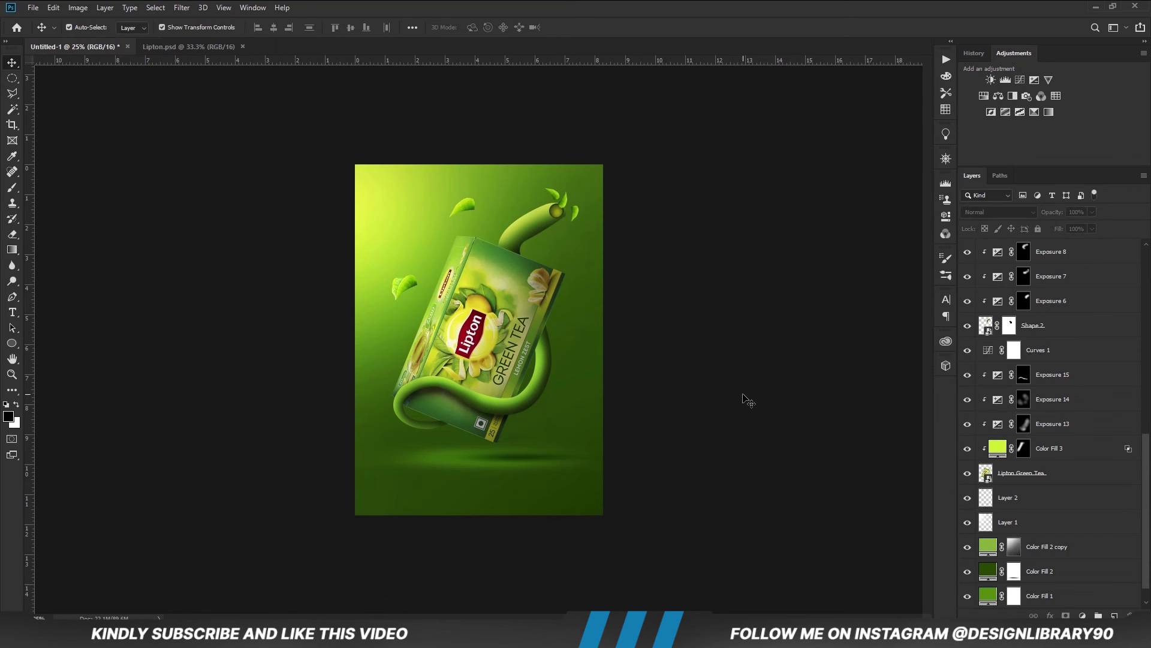
# Add a clipped Exposure adjustment at about -2.26 directly above Exposure 13 and invert its mask to black
pyautogui.click(530, 339)
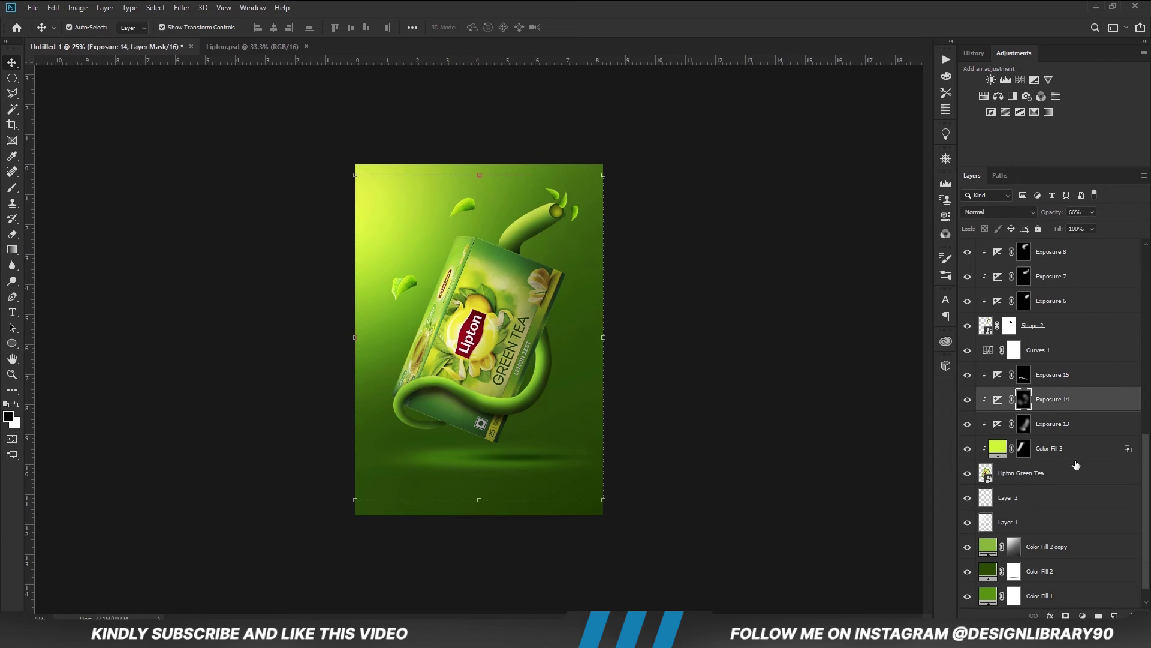
pyautogui.click(1055, 480)
pyautogui.click(1049, 423)
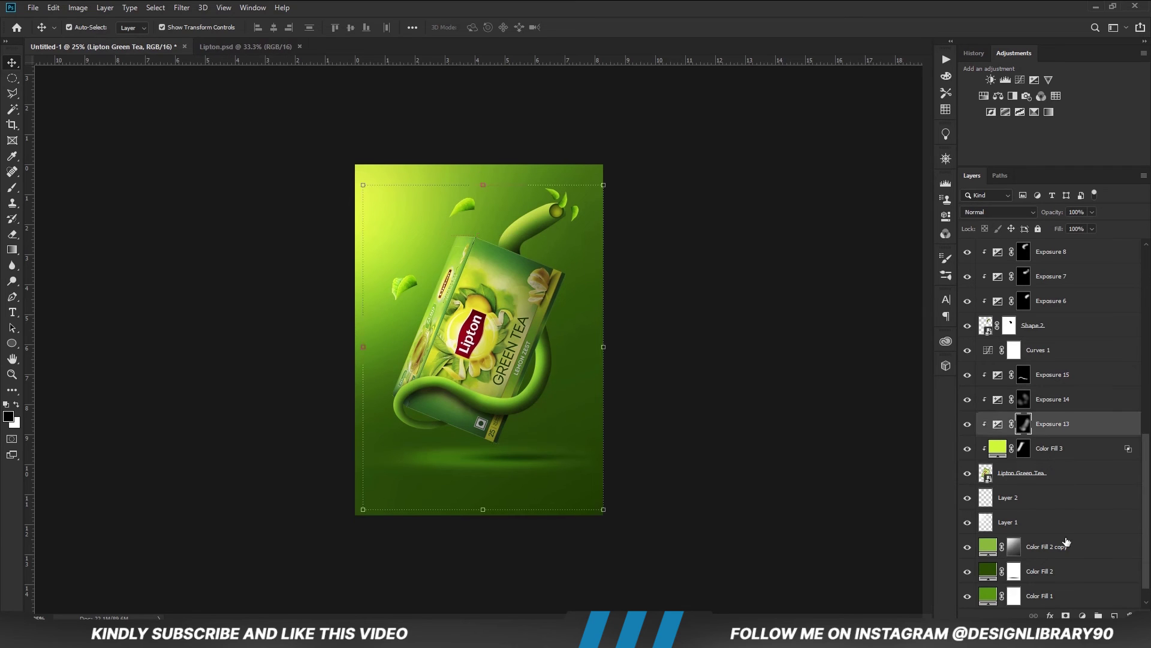
pyautogui.click(1081, 616)
pyautogui.click(1062, 471)
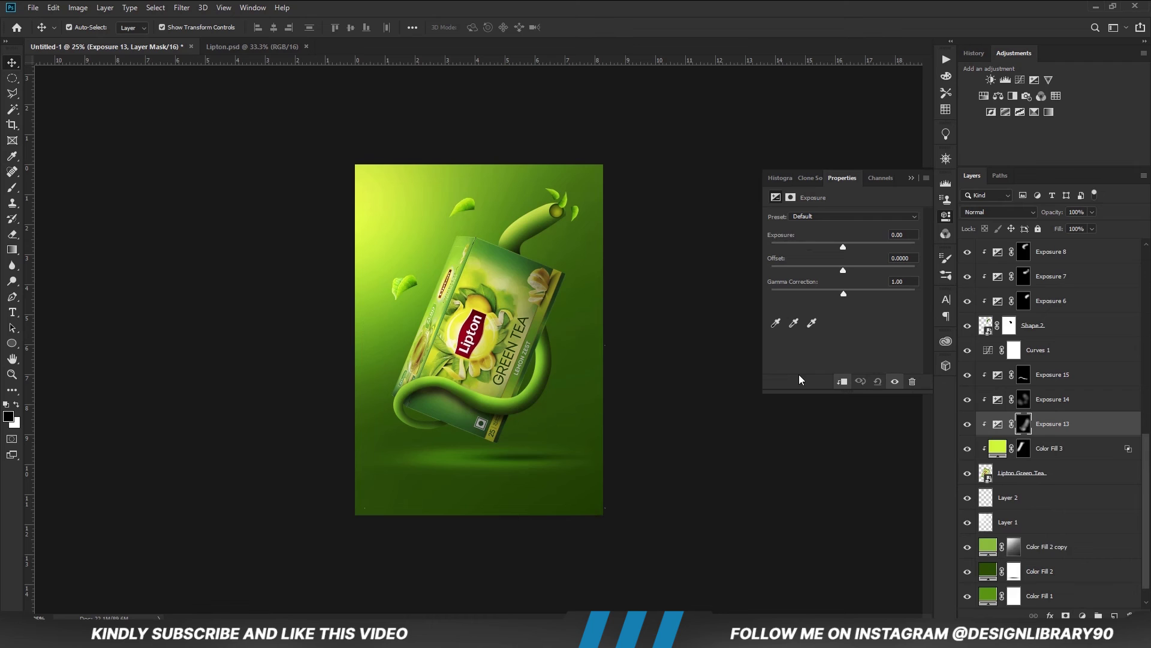
pyautogui.moveTo(851, 250); pyautogui.dragTo(818, 247)
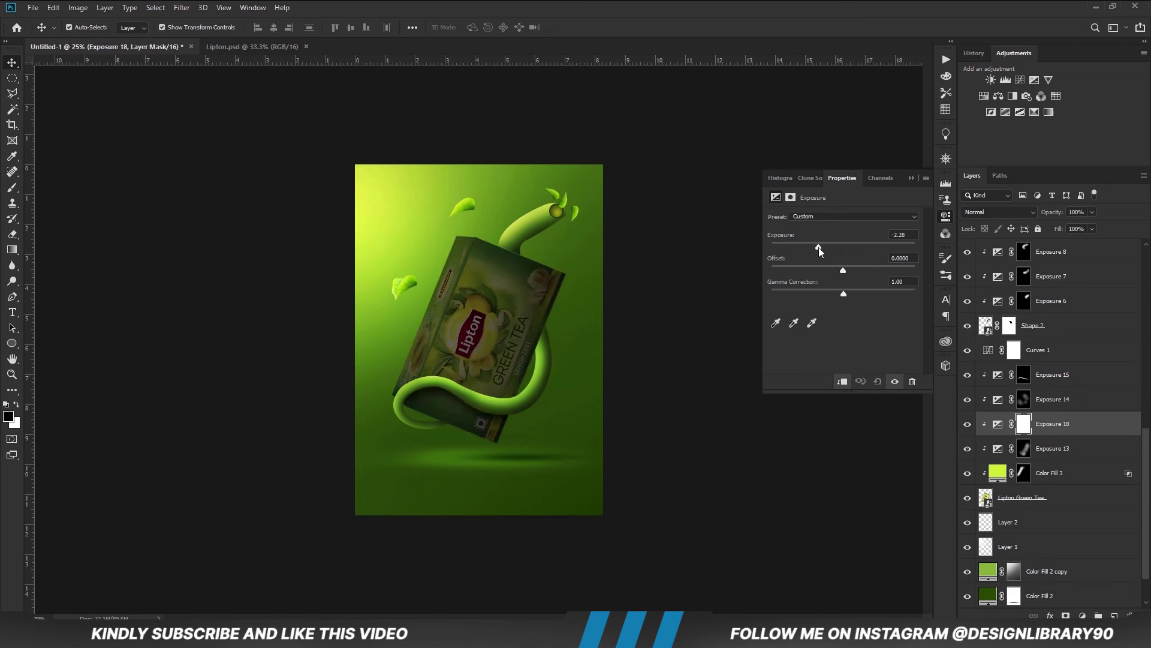
pyautogui.click(910, 178)
pyautogui.hotkey('ctrl', 'i')
# Darken the lower part of the box by painting white on the new Exposure mask with a soft round brush at 16% opacity
pyautogui.press('b')
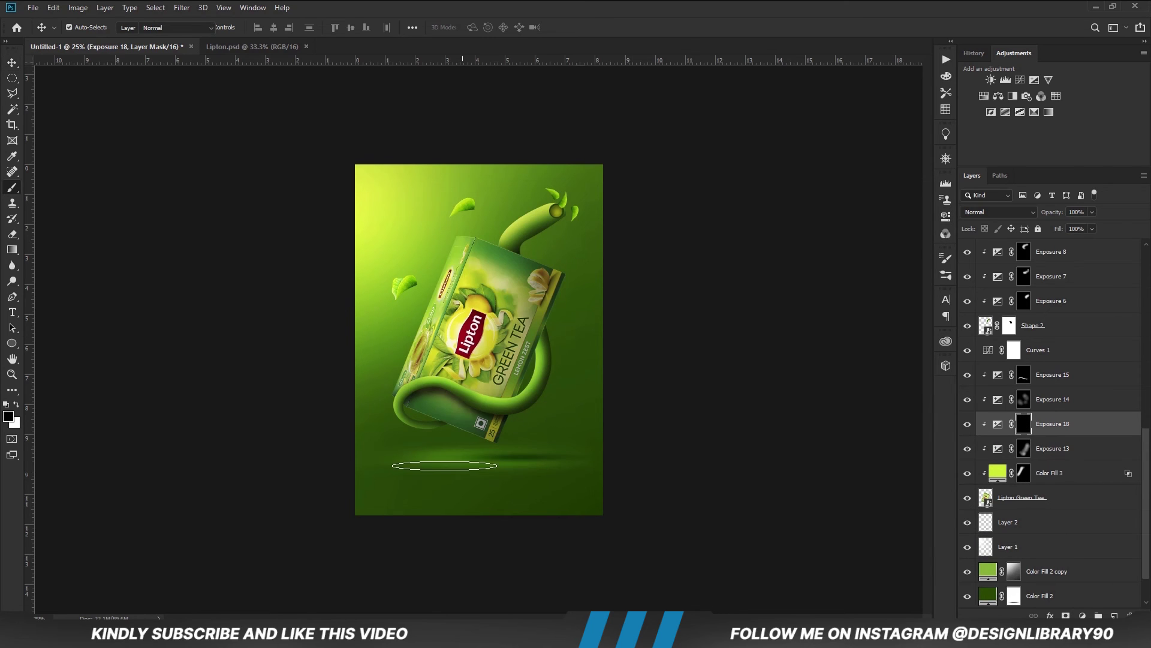
pyautogui.rightClick(672, 374)
pyautogui.click(530, 5)
pyautogui.press('x')
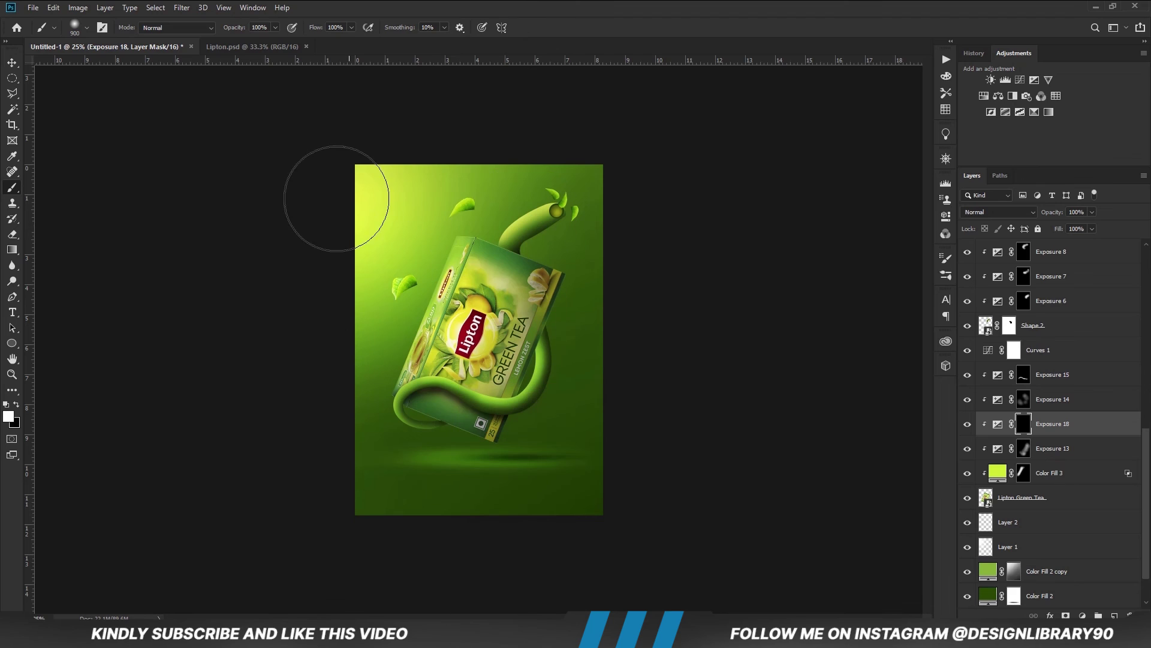
pyautogui.moveTo(276, 28); pyautogui.dragTo(227, 43)
pyautogui.press('[')
pyautogui.press('[')
pyautogui.moveTo(424, 435); pyautogui.dragTo(502, 468)
pyautogui.press('[')
pyautogui.press('[')
pyautogui.press('[')
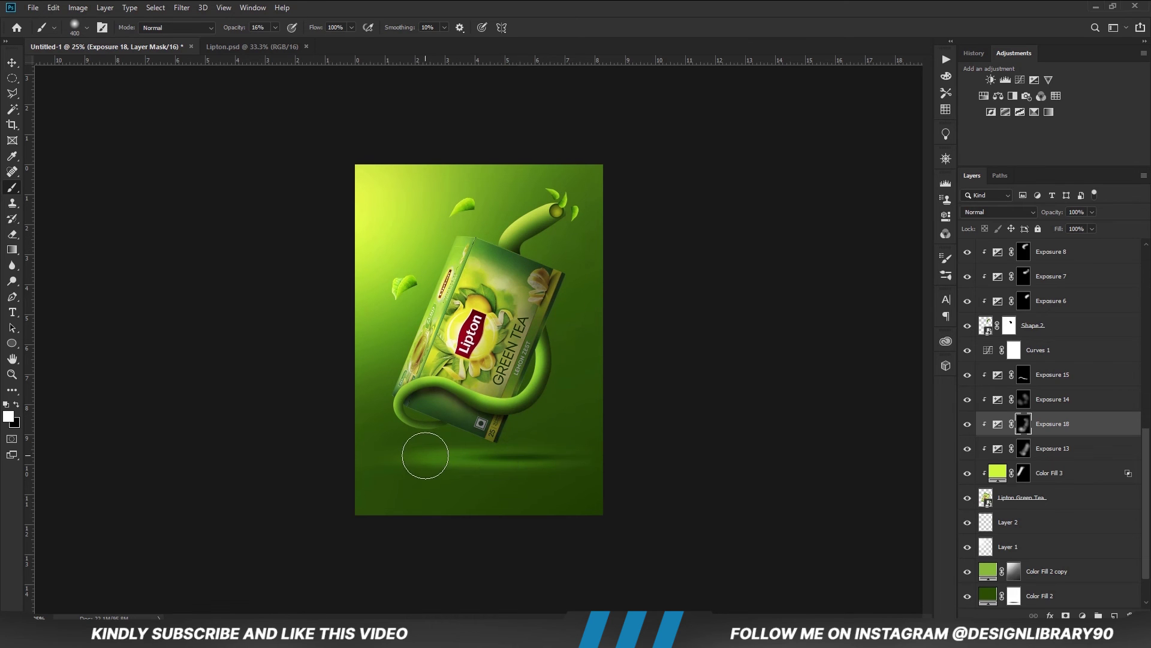
pyautogui.press('v')
pyautogui.click(729, 456)
# Stamp all visible layers into a new layer above Curves 2 and convert it to a smart object
pyautogui.hotkey('ctrl', '0')
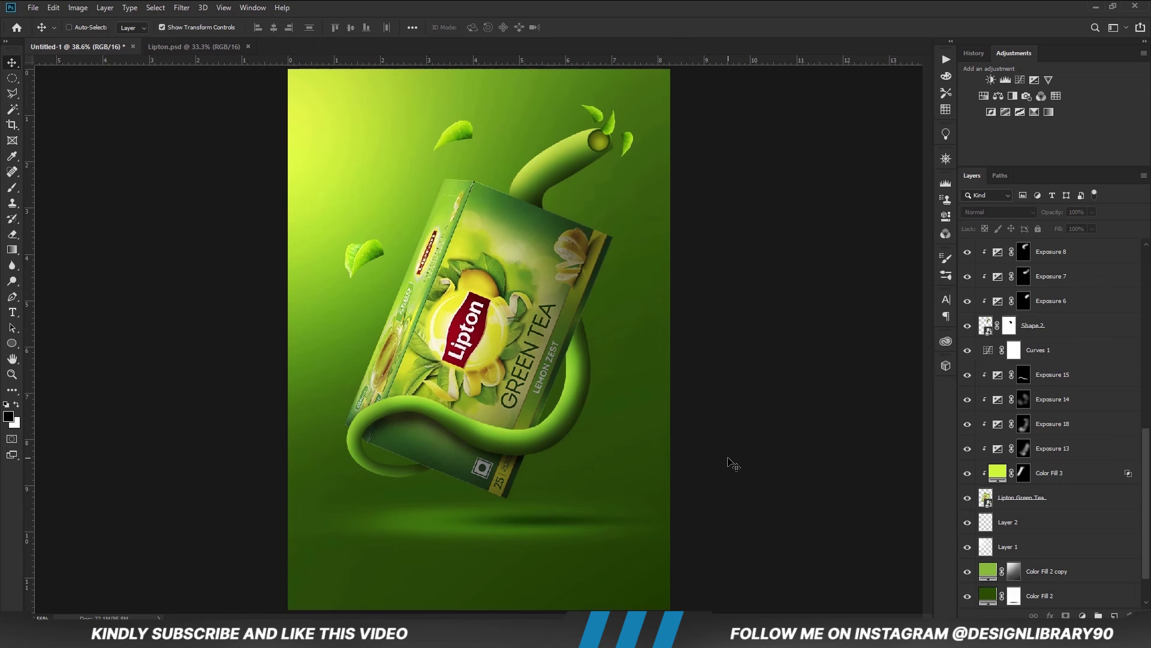
pyautogui.hotkey('ctrl', '-')
pyautogui.scroll(10, 984, 456)
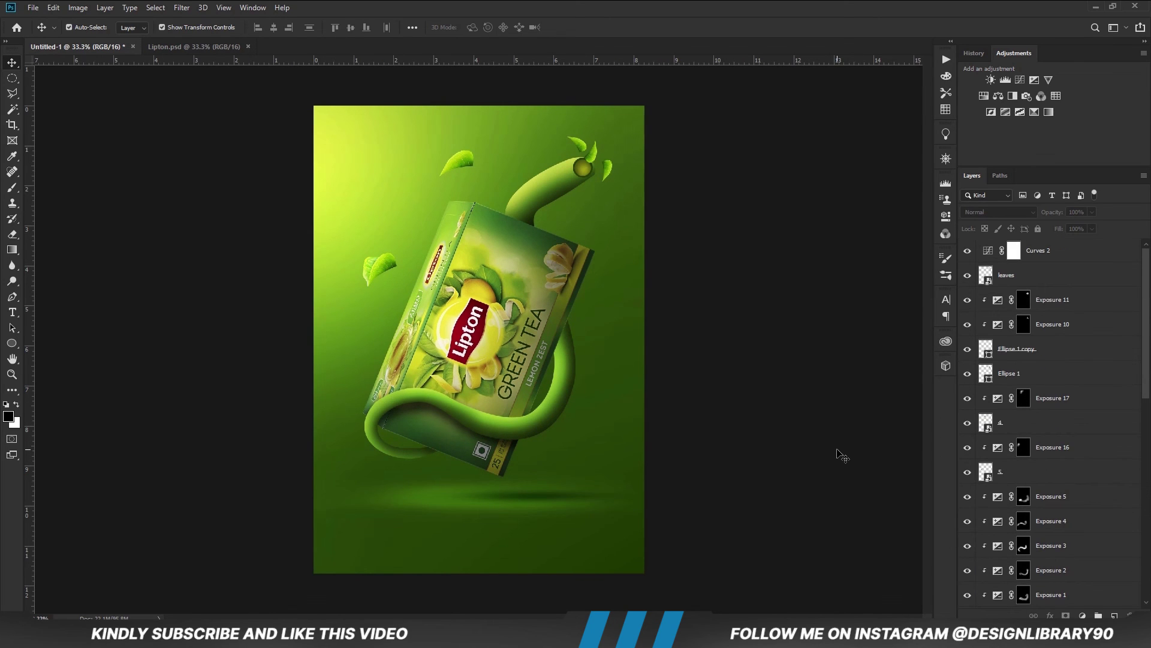
pyautogui.hotkey('ctrl', 'alt', 'shift', 'e')
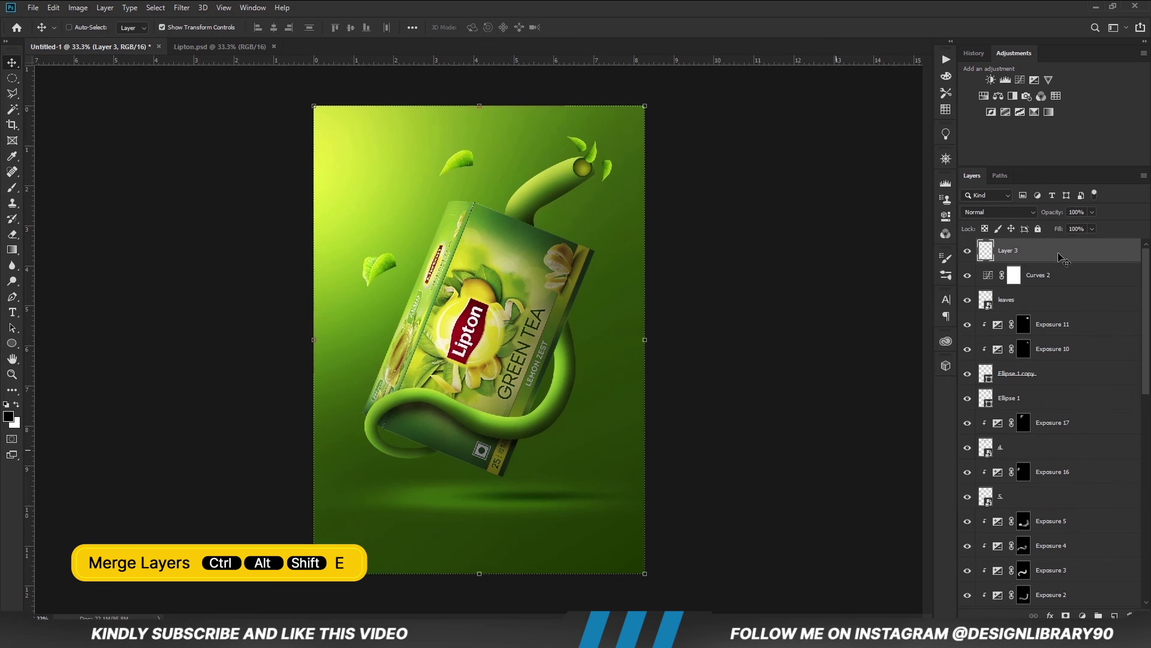
pyautogui.hotkey('ctrl', '-')
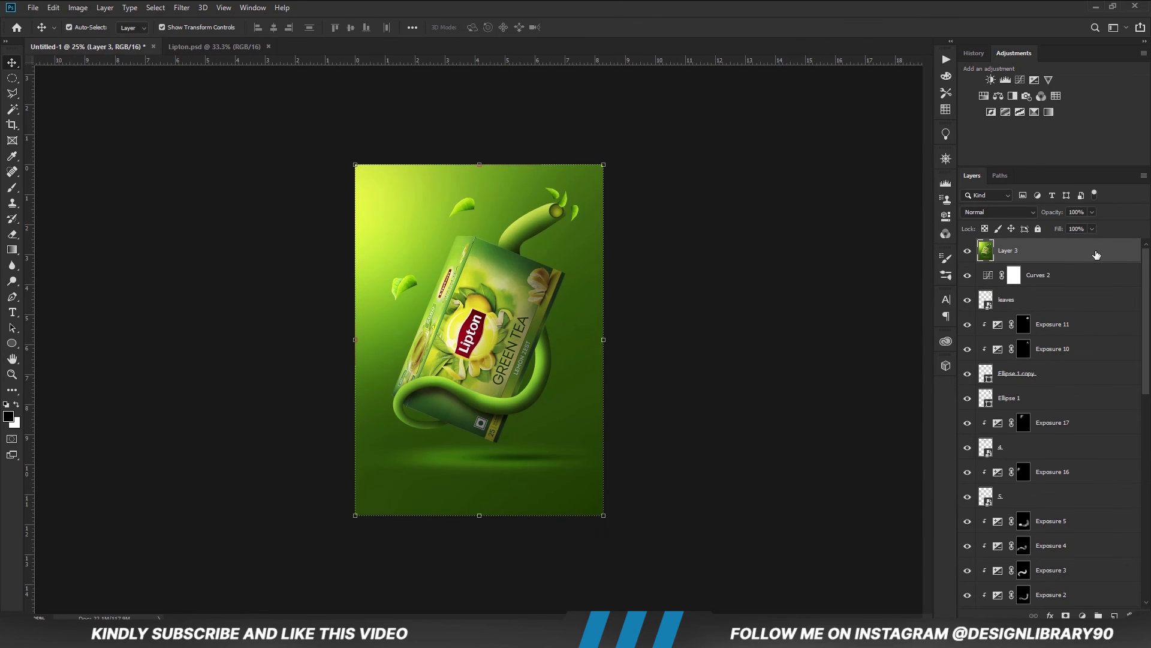
pyautogui.rightClick(1087, 262)
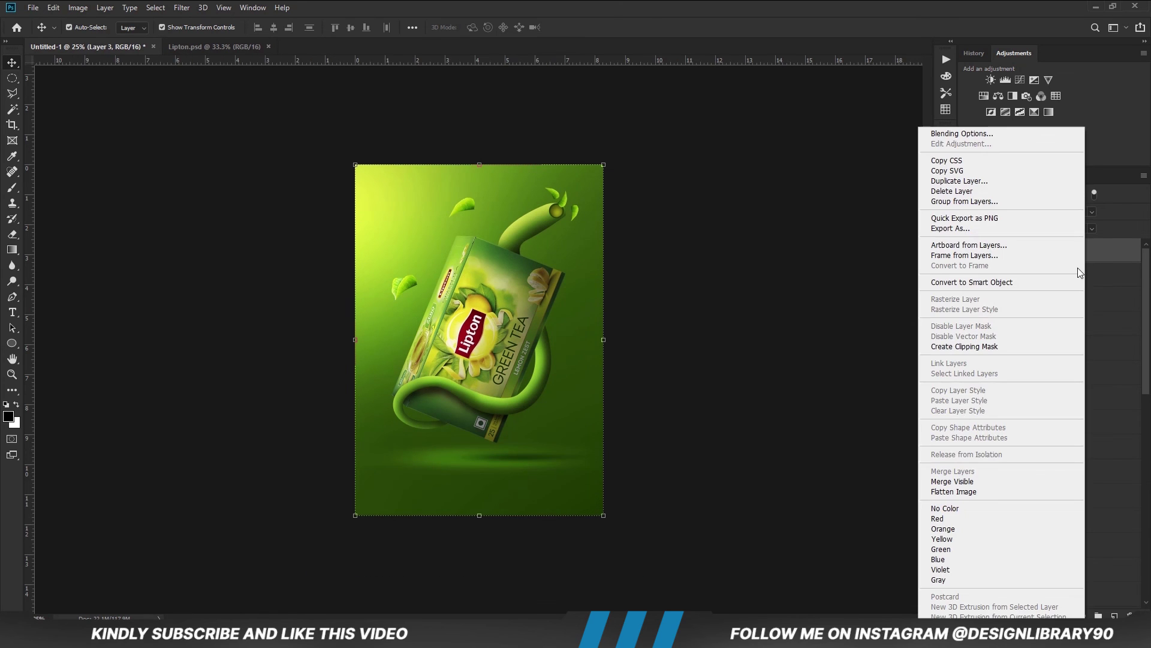
pyautogui.click(971, 282)
# In Camera Raw, set Exposure +0.10, Contrast +14, Highlights +10, Shadows -27, Whites +8, Blacks -8, Texture +13 and Clarity +8
pyautogui.click(181, 8)
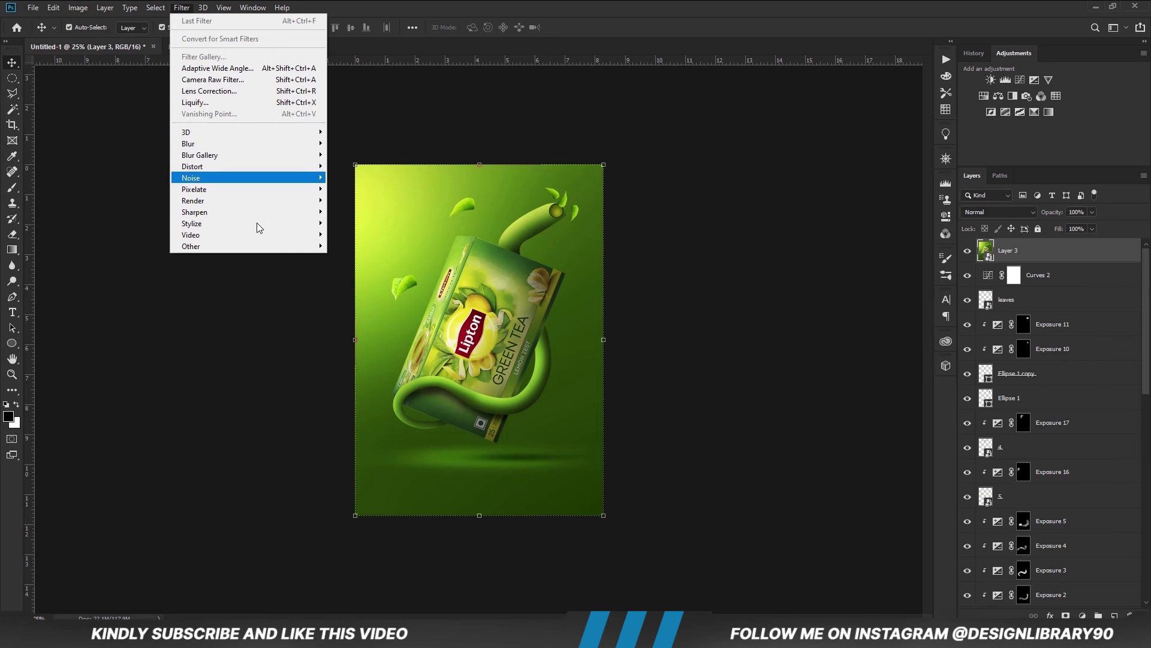
pyautogui.click(240, 81)
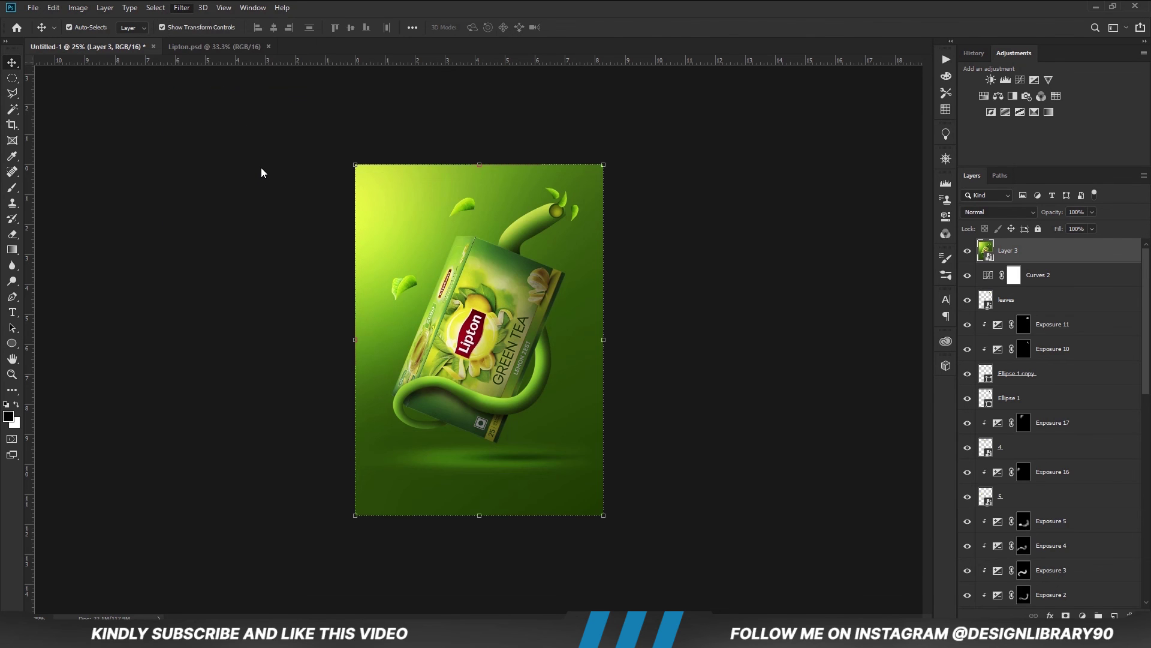
pyautogui.moveTo(756, 389); pyautogui.dragTo(767, 407)
pyautogui.moveTo(756, 426)
pyautogui.mouseDown()
pyautogui.moveTo(766, 431)
pyautogui.moveTo(738, 446)
pyautogui.moveTo(765, 420)
pyautogui.moveTo(761, 438)
pyautogui.mouseUp()
pyautogui.scroll(-2, 745, 410)
pyautogui.scroll(-1, 756, 447)
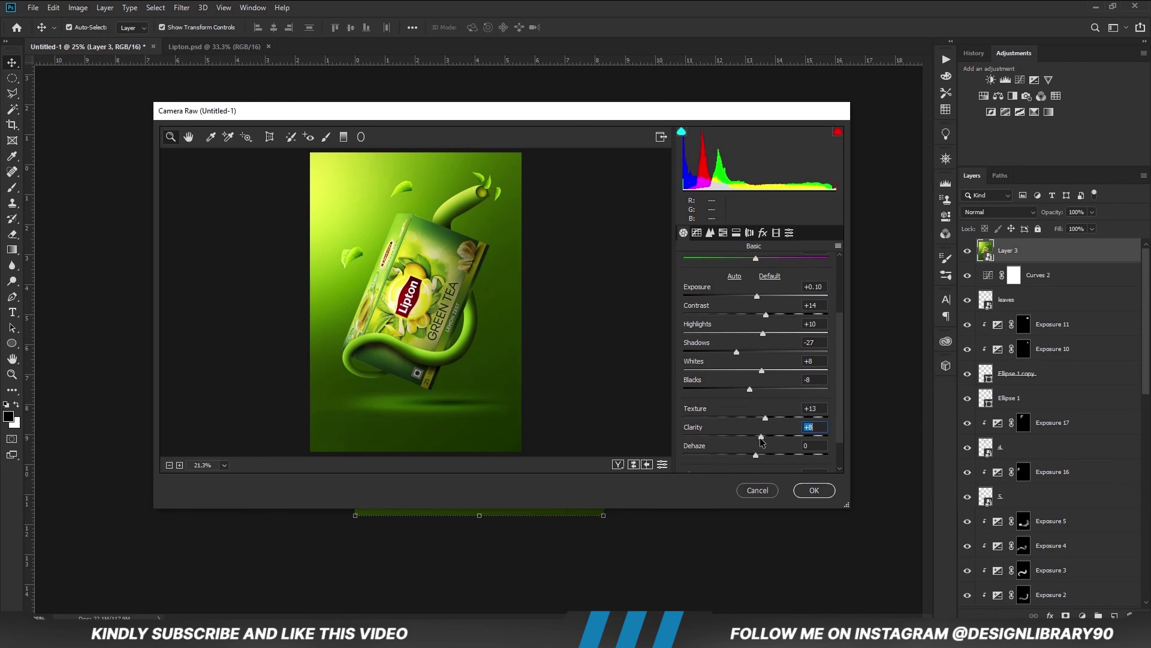
# Apply the Camera Raw filter with the Medium vignetting preset and lower the merged layer's opacity to 33%
pyautogui.click(790, 232)
pyautogui.scroll(-1, 720, 384)
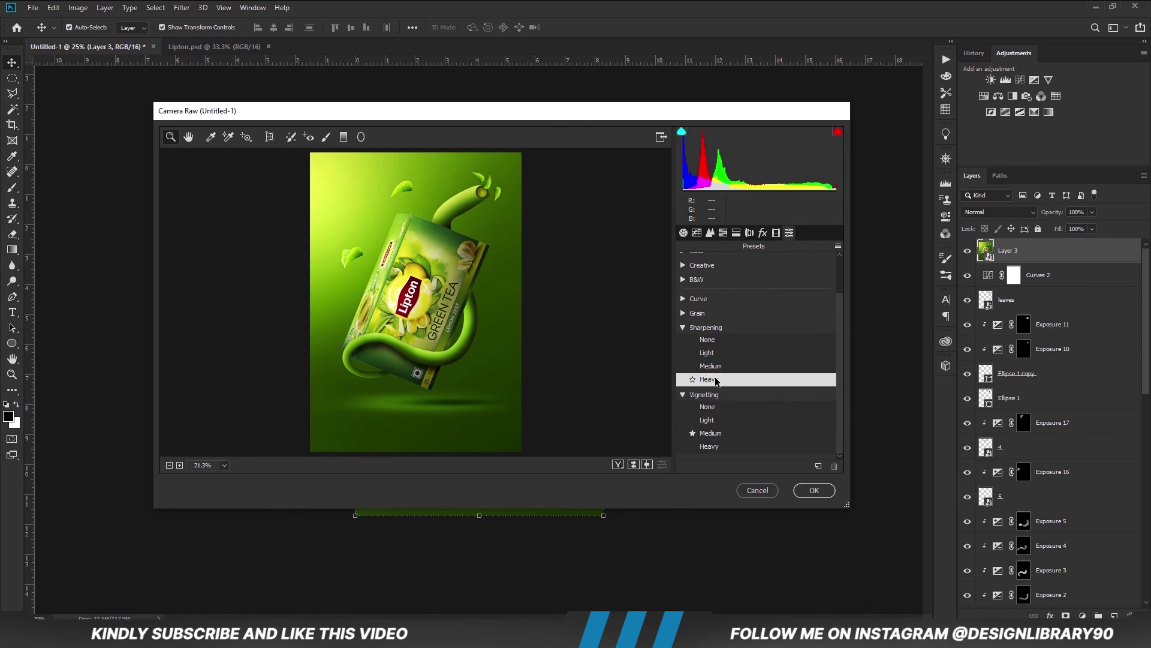
pyautogui.click(711, 433)
pyautogui.click(810, 504)
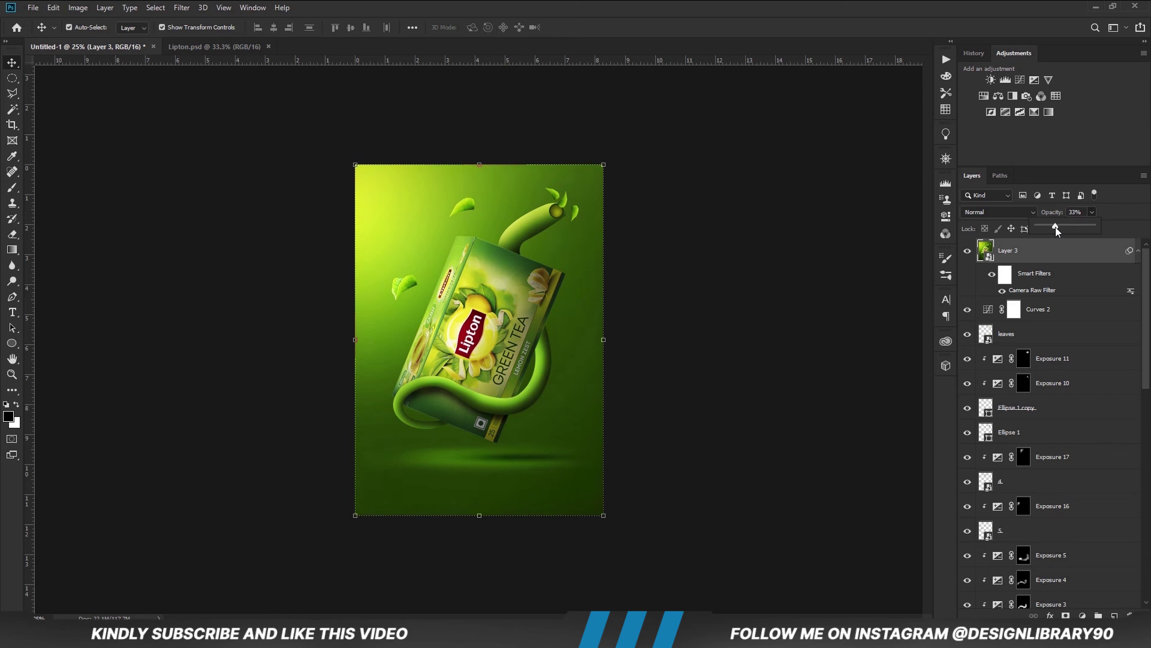
pyautogui.click(733, 400)
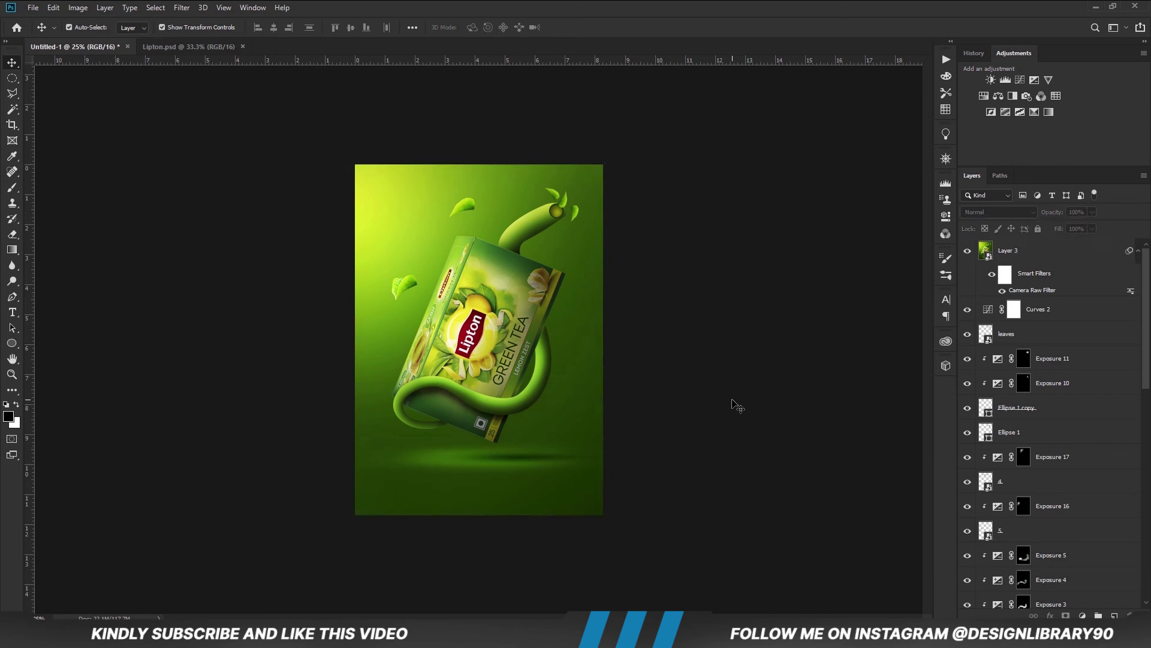
# Delete the filtered merged layer above Curves 2
pyautogui.click(1029, 261)
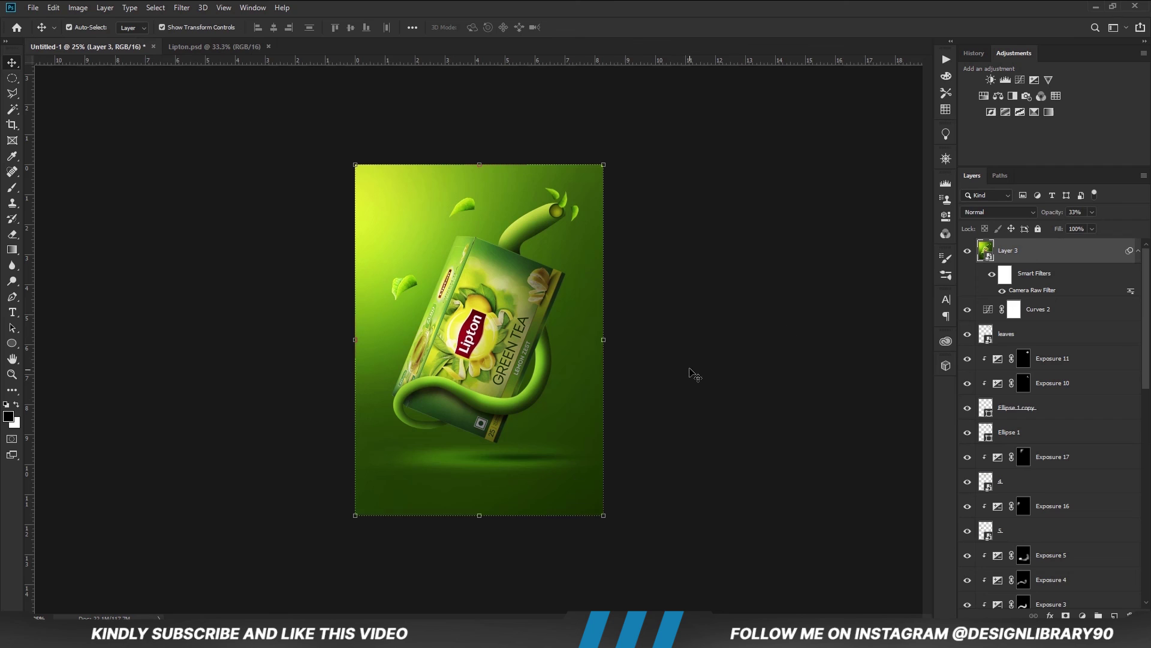
pyautogui.hotkey('alt', '[')
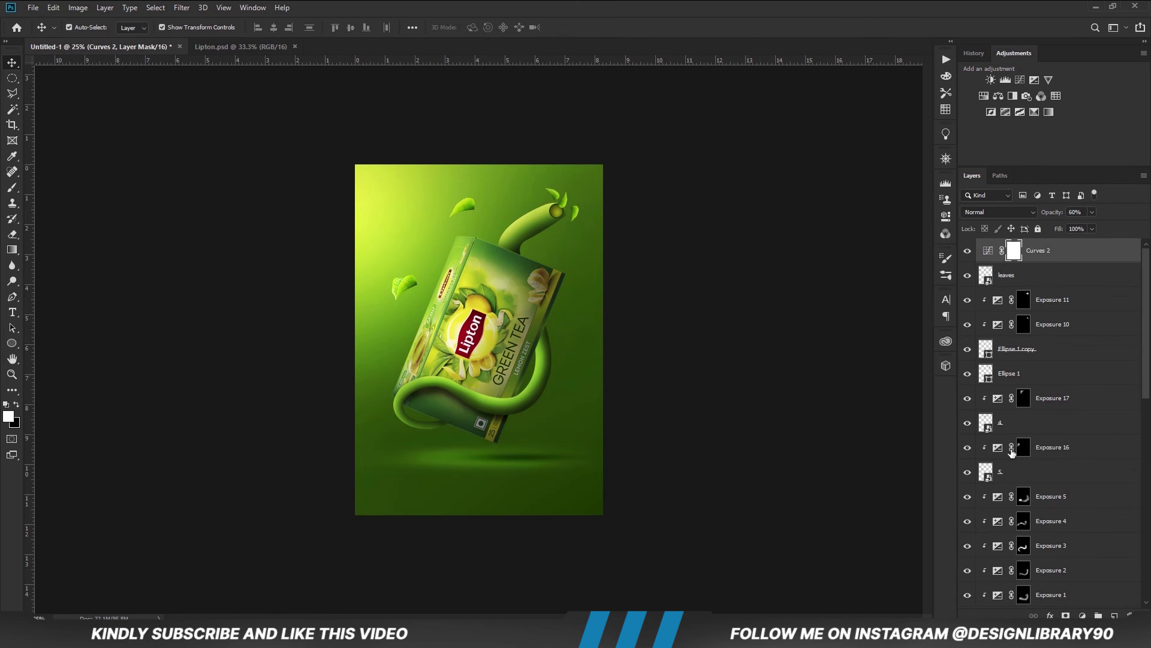
# Lower the opacity of the Layer 1 background glow to about 68%
pyautogui.scroll(-5, 1036, 528)
pyautogui.scroll(-5, 1037, 558)
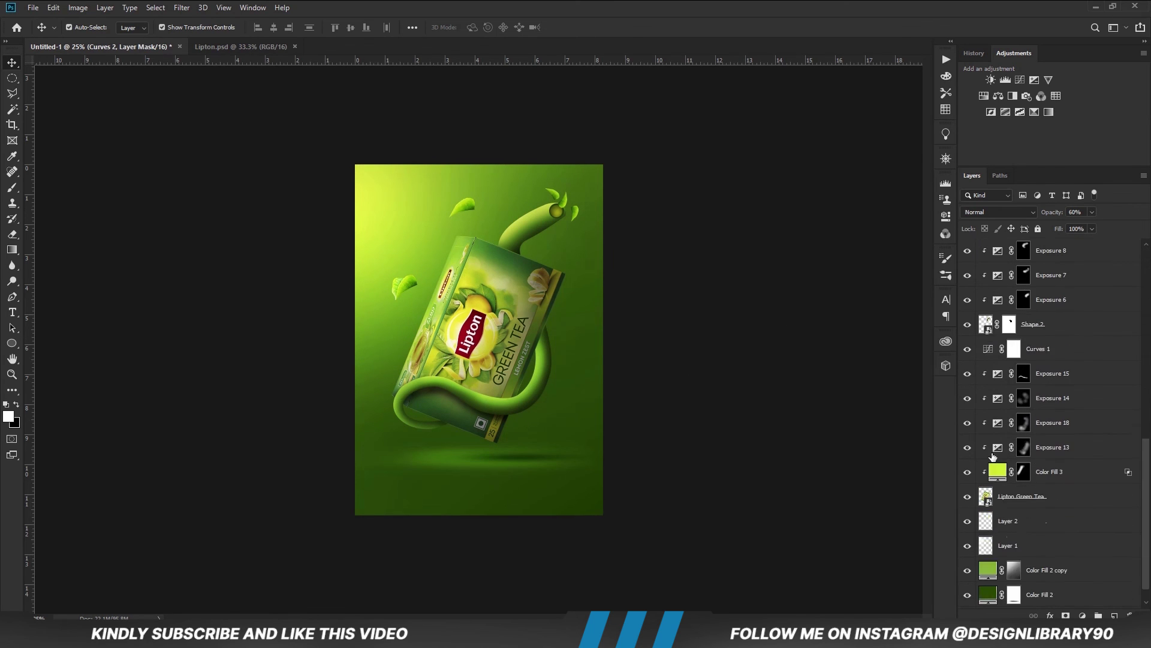
pyautogui.click(1014, 475)
pyautogui.click(1021, 499)
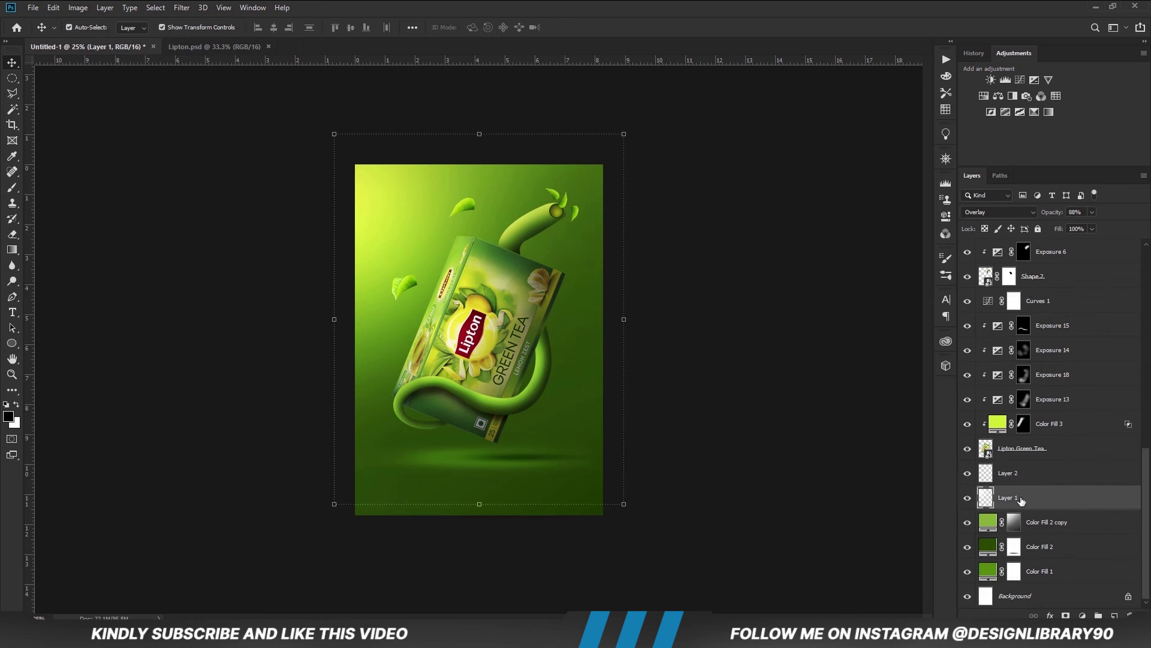
pyautogui.click(1092, 215)
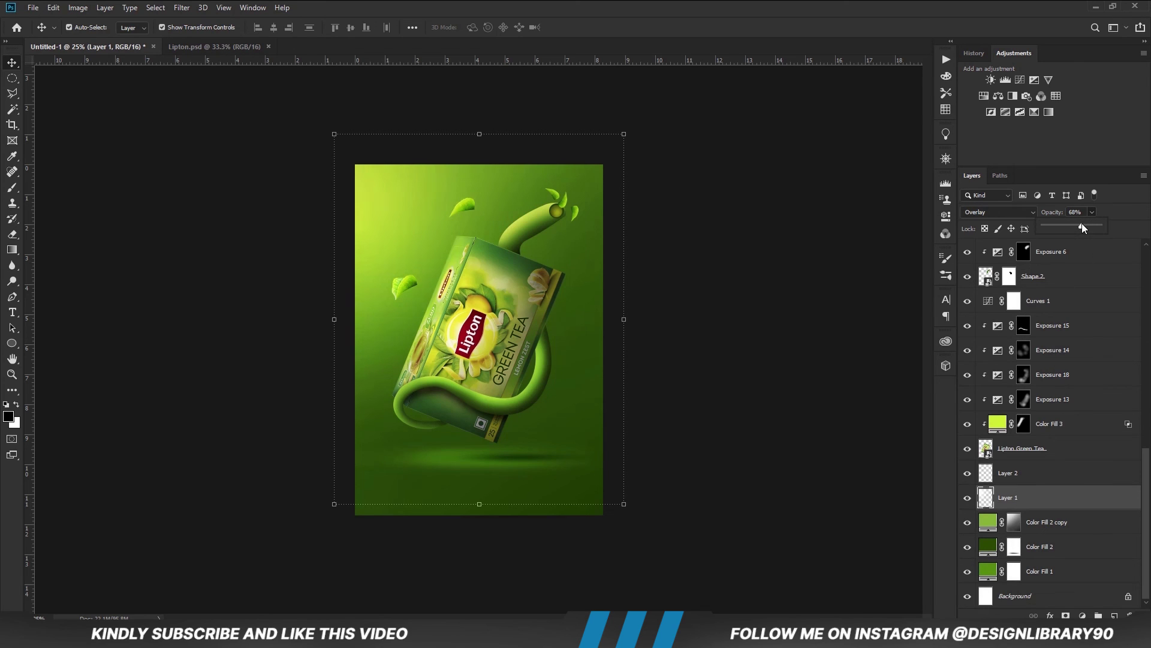
# Compare the poster with Layer 2 and Color Fill 2 copy each hidden and shown
pyautogui.click(1019, 474)
pyautogui.click(968, 474)
pyautogui.click(969, 477)
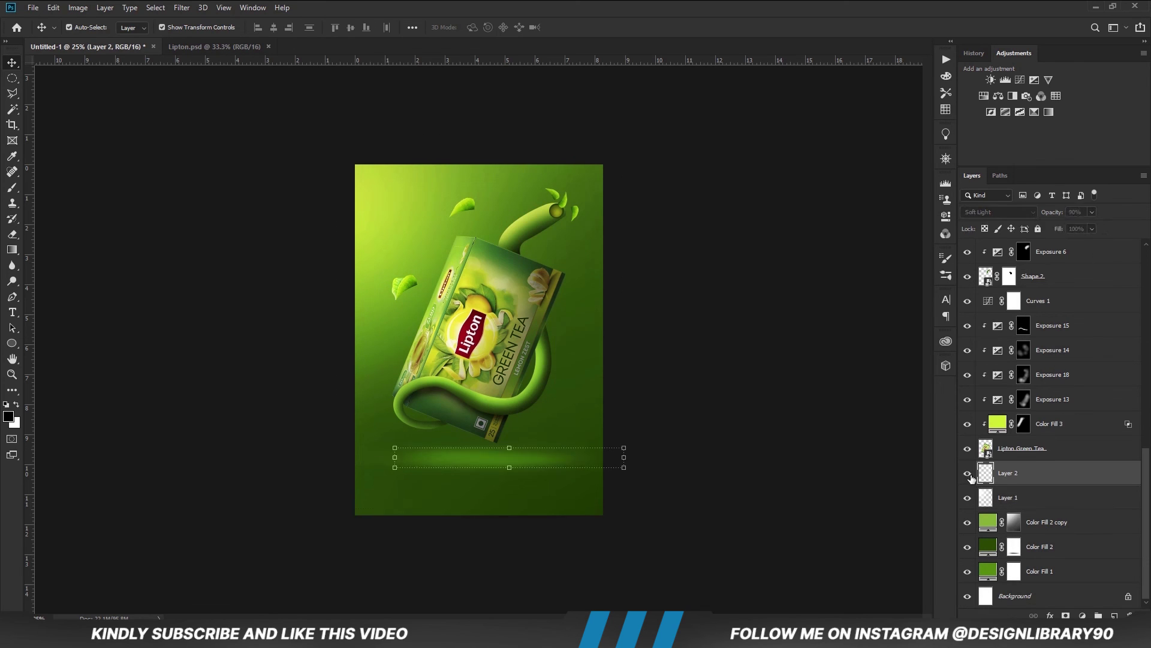
pyautogui.click(965, 524)
pyautogui.click(965, 524)
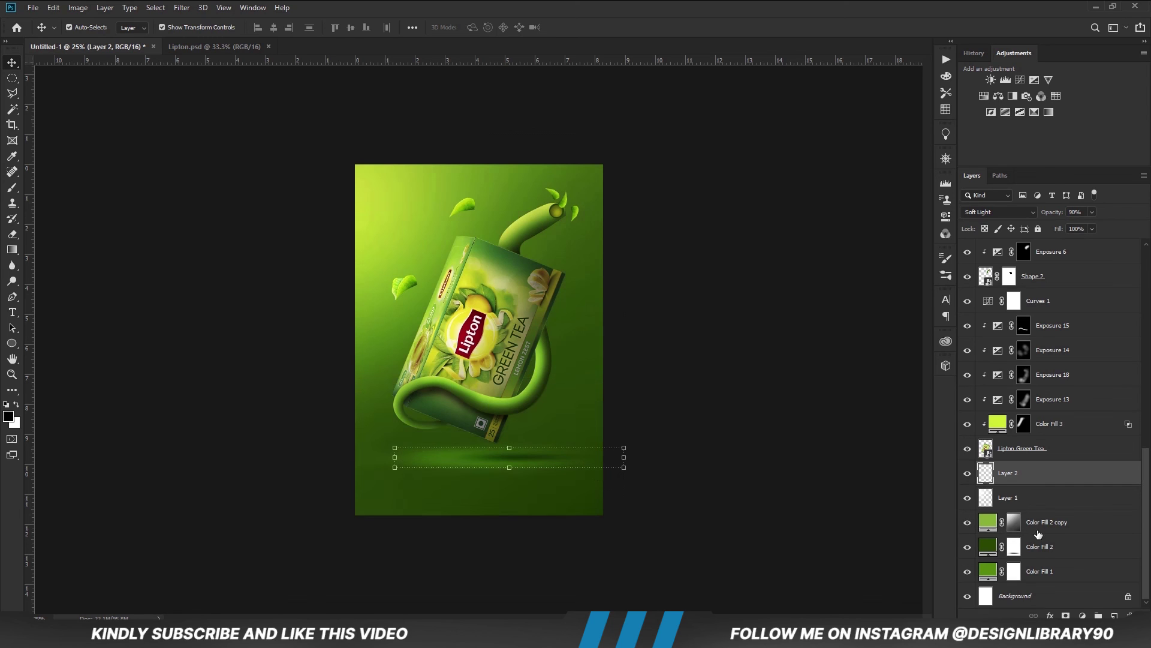
# Lower the opacity of Color Fill 2 copy to about 91%
pyautogui.click(1044, 523)
pyautogui.moveTo(1087, 225); pyautogui.dragTo(1087, 224)
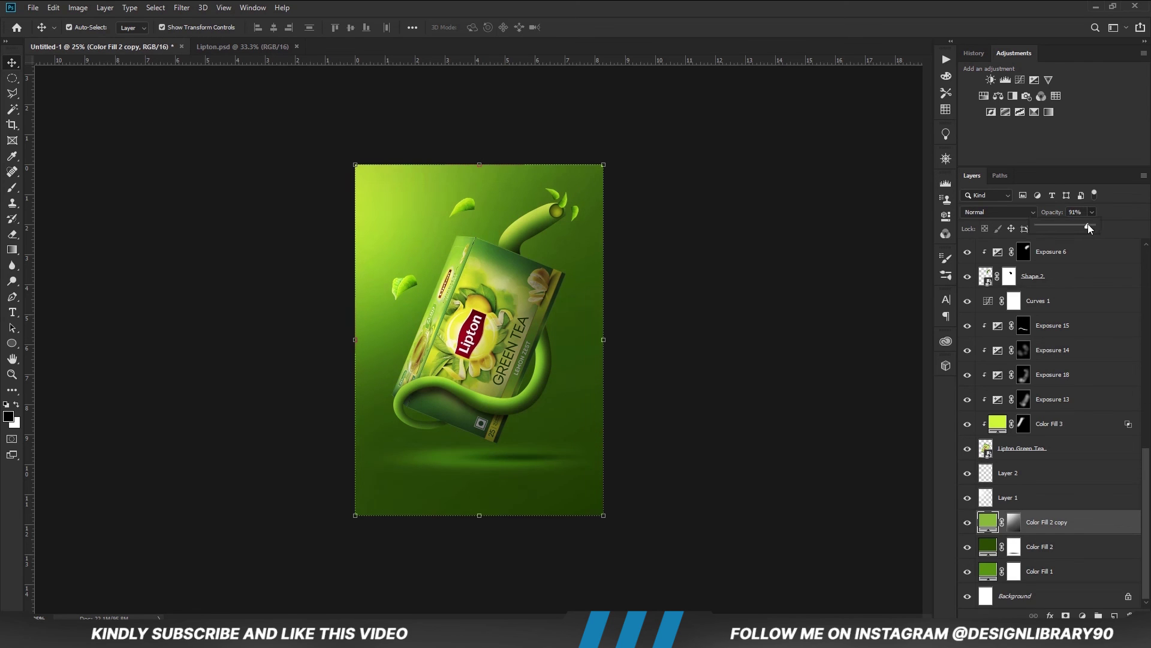
pyautogui.click(779, 431)
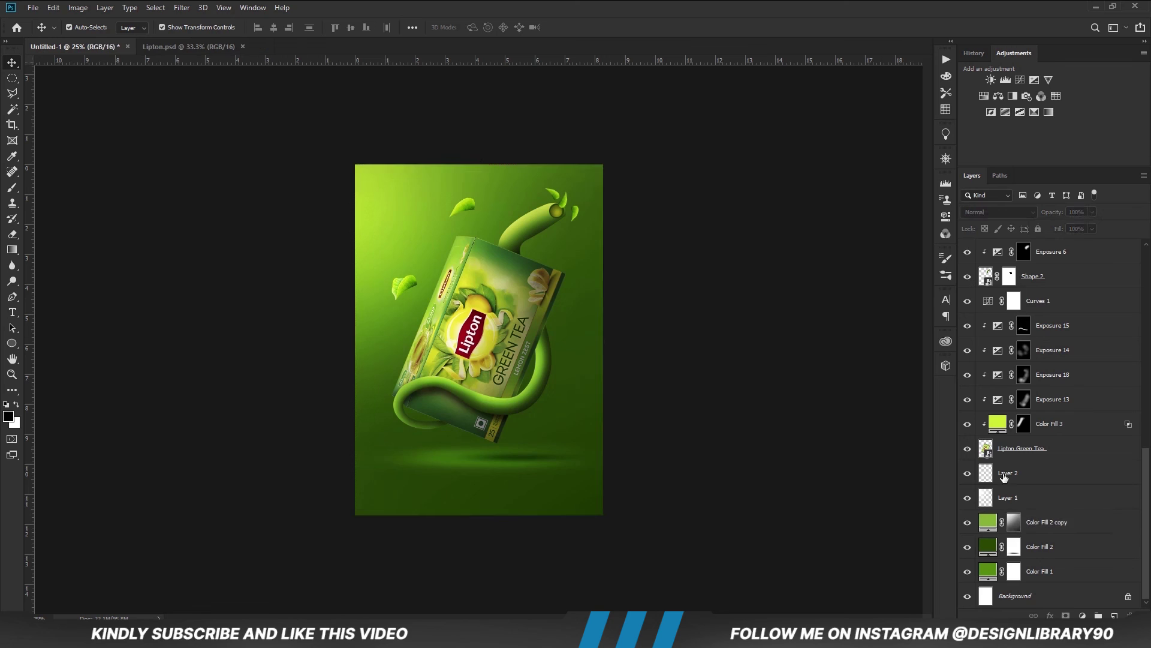
# Merge a stamped copy of all visible layers at the top of the stack and make it a smart object
pyautogui.scroll(1, 1007, 472)
pyautogui.scroll(5, 1008, 472)
pyautogui.scroll(3, 689, 436)
pyautogui.scroll(-2, 689, 437)
pyautogui.press('ctrl')
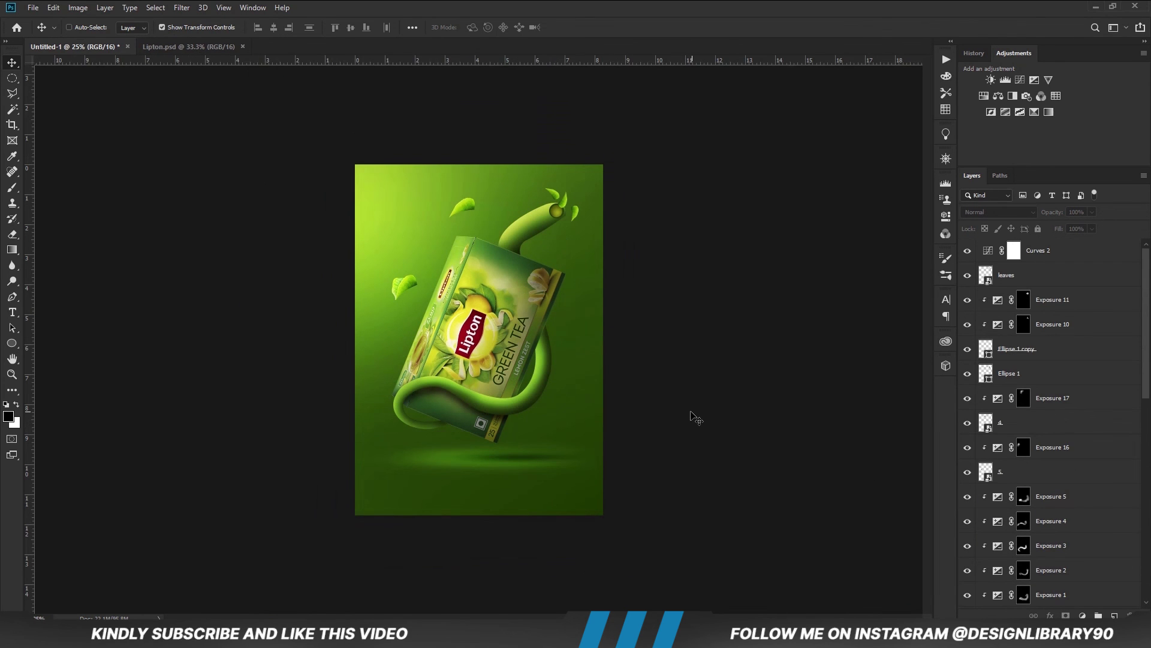
pyautogui.rightClick(1043, 251)
pyautogui.click(917, 282)
# In Camera Raw on Layer 3, set Exposure +0.15, Contrast +14, Highlights +9, Shadows -30, Whites +6, Blacks -12, Texture +14 and Clarity +6
pyautogui.click(182, 8)
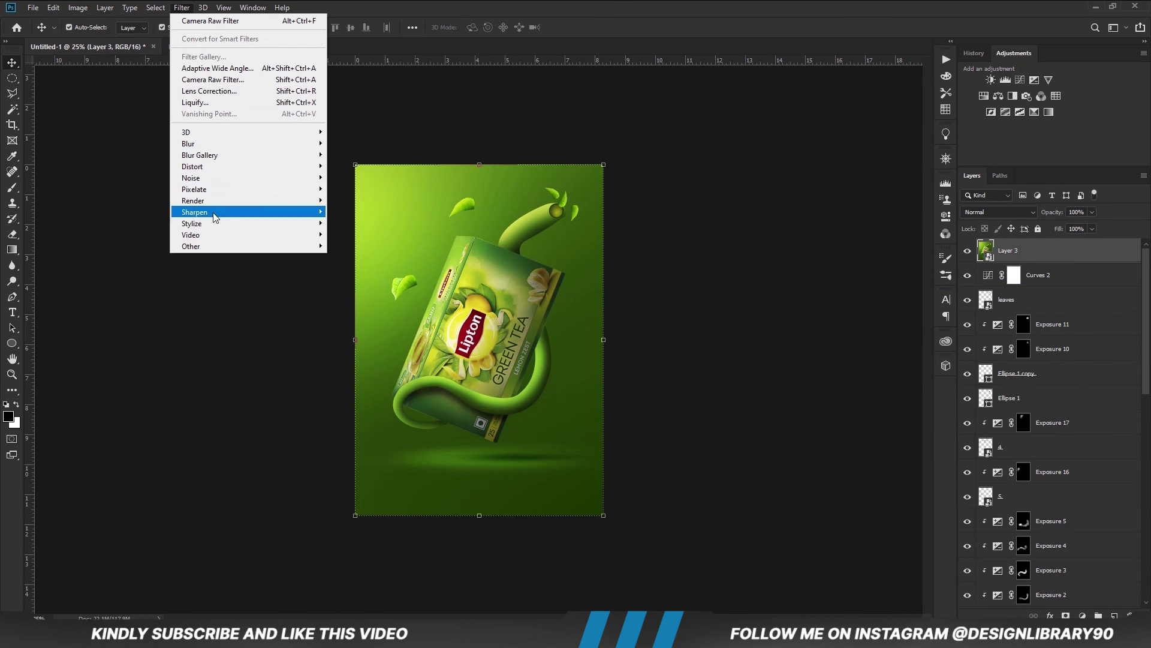
pyautogui.click(207, 80)
pyautogui.moveTo(756, 389); pyautogui.dragTo(729, 443)
pyautogui.scroll(-3, 828, 422)
pyautogui.moveTo(756, 375); pyautogui.dragTo(761, 442)
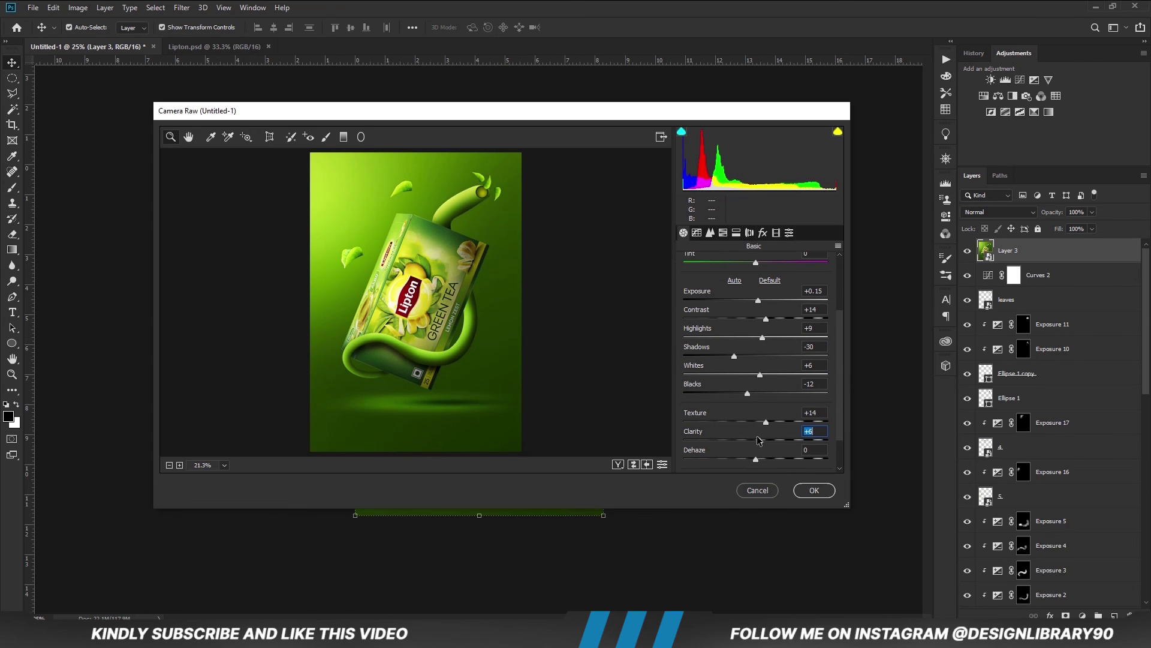
# Add the Heavy sharpening preset to the Camera Raw grade and apply the filter to Layer 3
pyautogui.click(789, 232)
pyautogui.moveTo(840, 336); pyautogui.dragTo(842, 384)
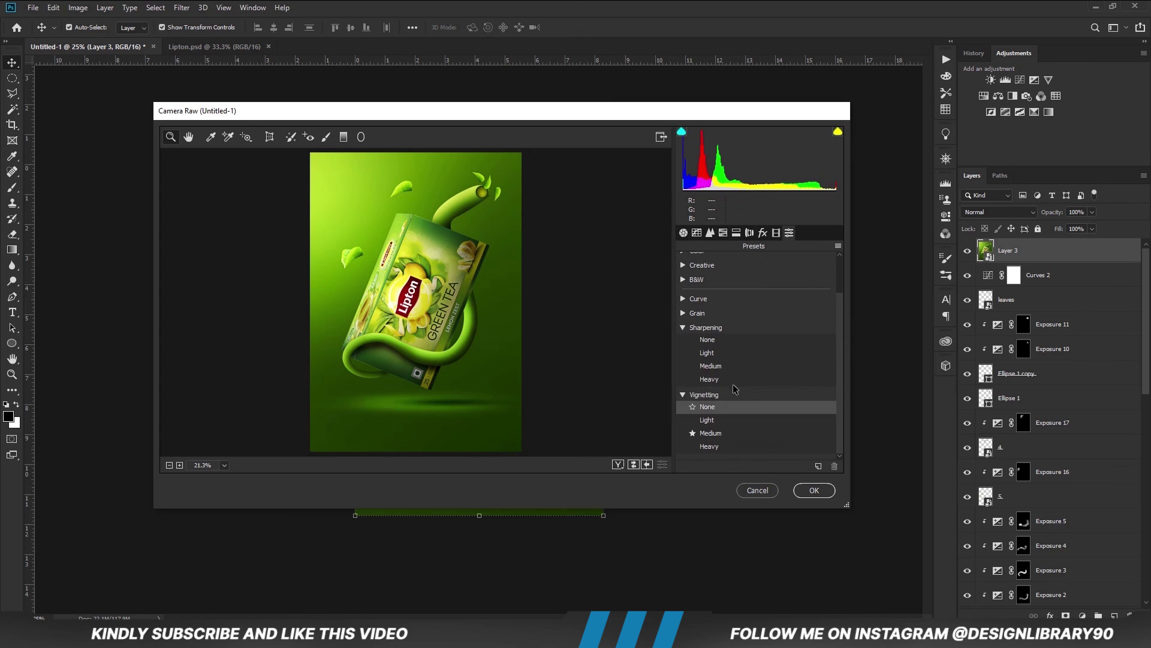
pyautogui.click(728, 379)
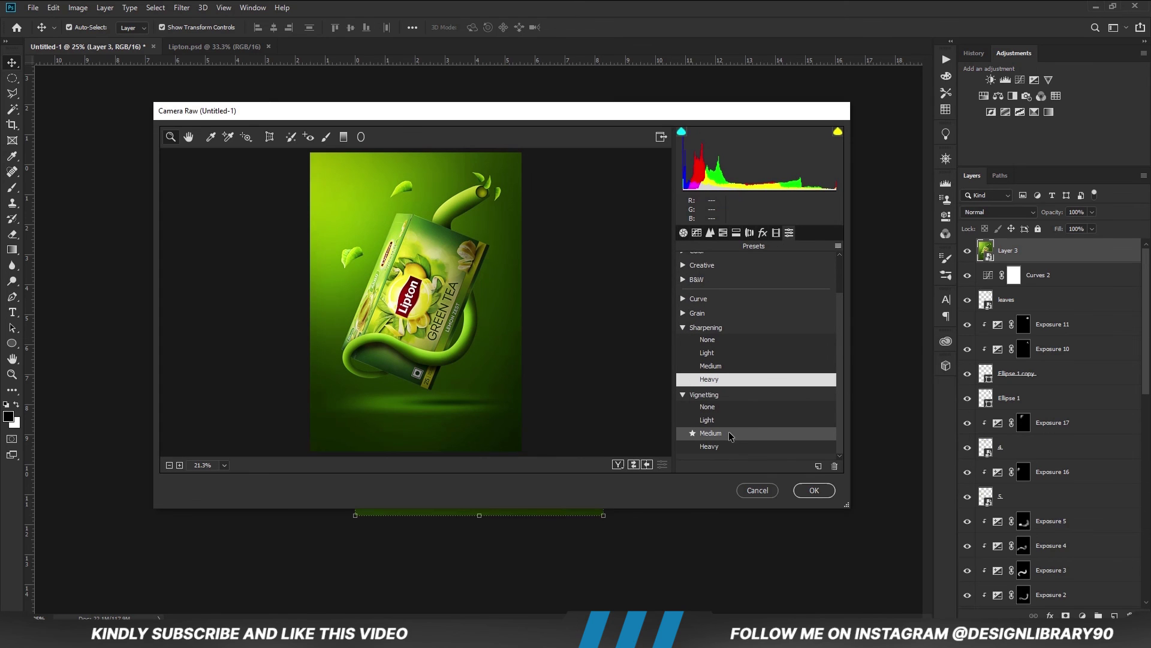
pyautogui.press('Return')
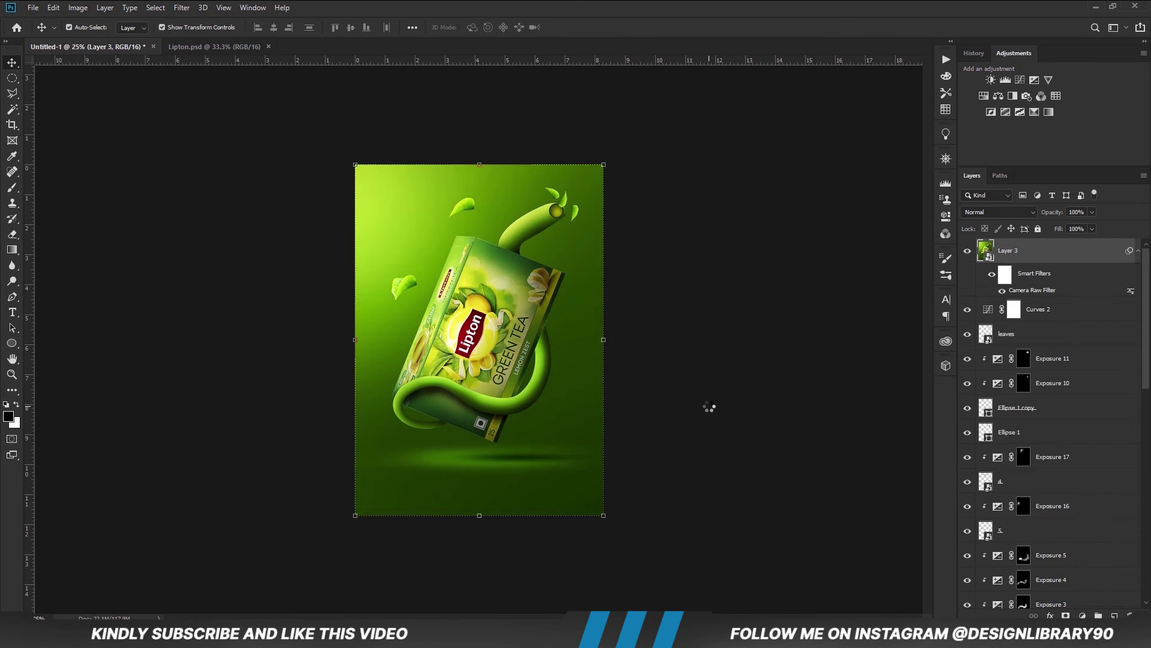
# Compare the poster with the graded Layer 3 hidden and shown
pyautogui.click(739, 394)
pyautogui.click(968, 252)
pyautogui.click(968, 251)
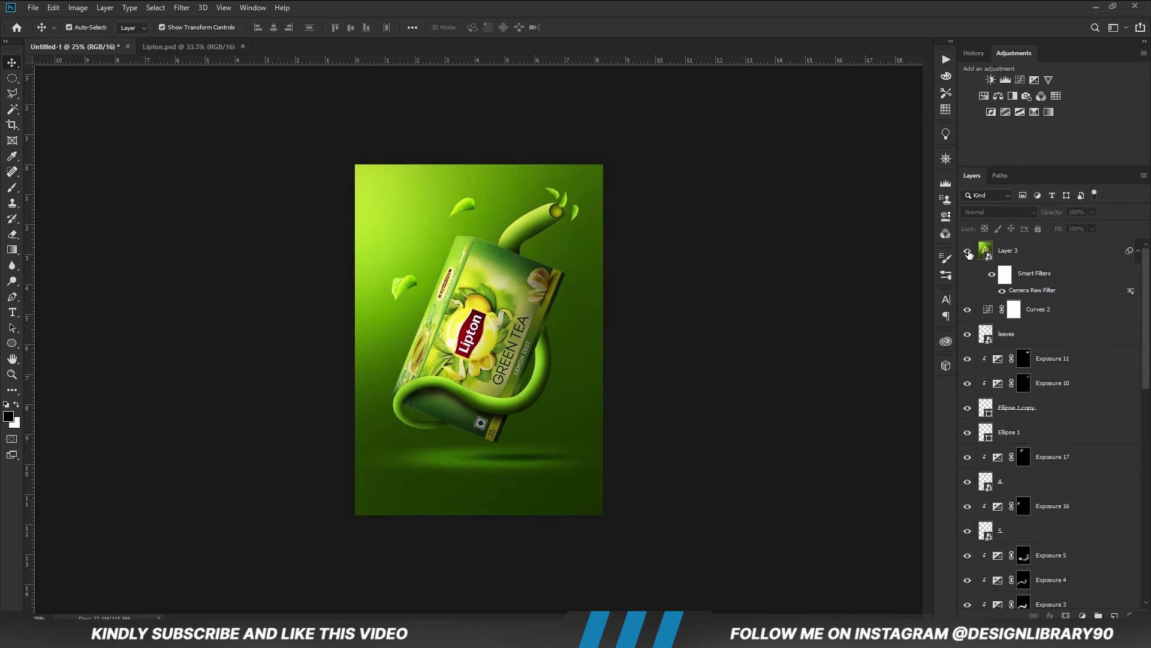
# Lower the opacity of the Camera Raw graded Layer 3 to about 63%
pyautogui.click(1060, 243)
pyautogui.click(1091, 211)
pyautogui.click(1070, 225)
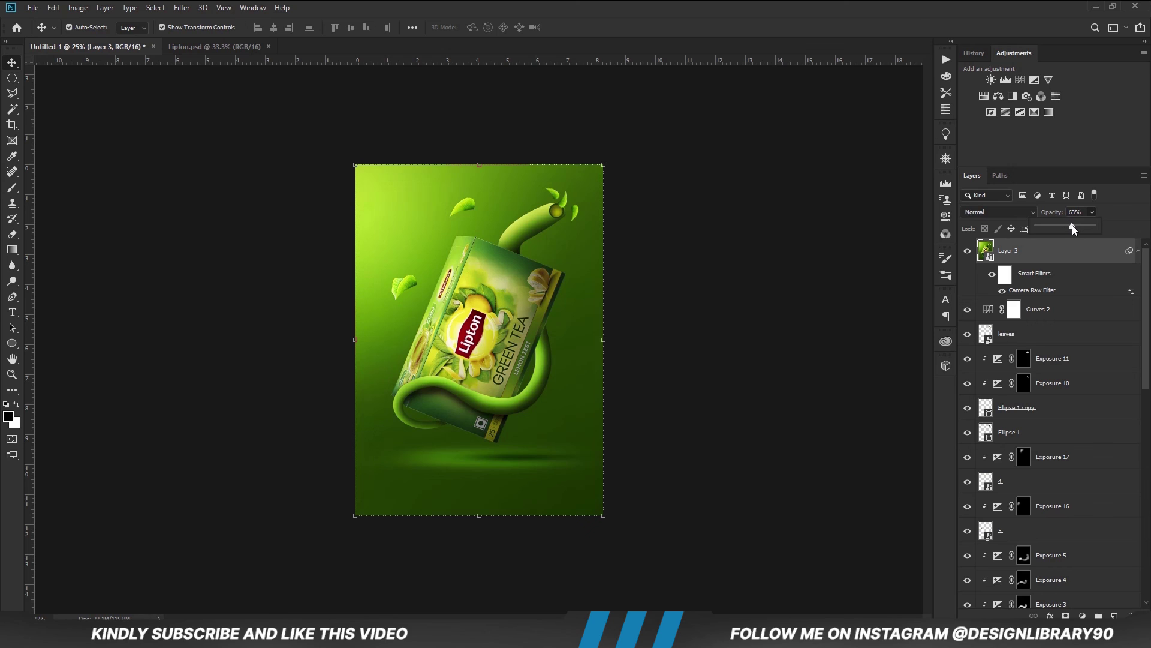
pyautogui.click(774, 332)
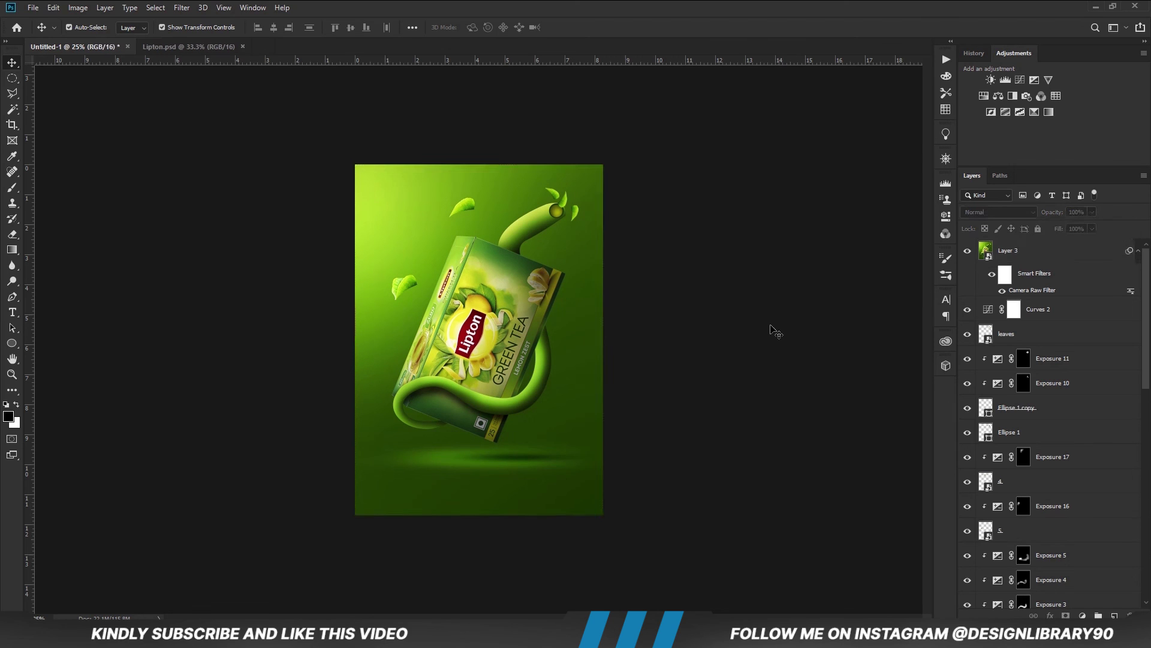
# Inspect the finished poster up close and as a whole
pyautogui.press('ctrl')
pyautogui.hotkey('ctrl', '+')
pyautogui.hotkey('ctrl', '+')
pyautogui.hotkey('ctrl', '-')
pyautogui.hotkey('ctrl', '-')
pyautogui.hotkey('ctrl', '+')
pyautogui.hotkey('ctrl', '-')
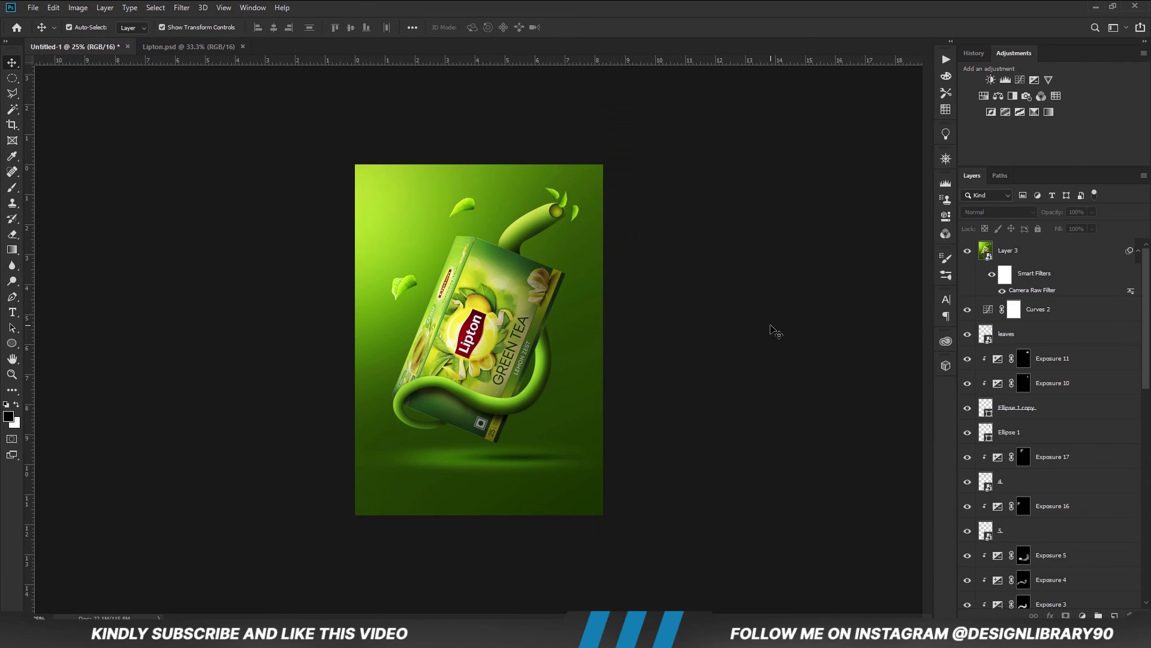